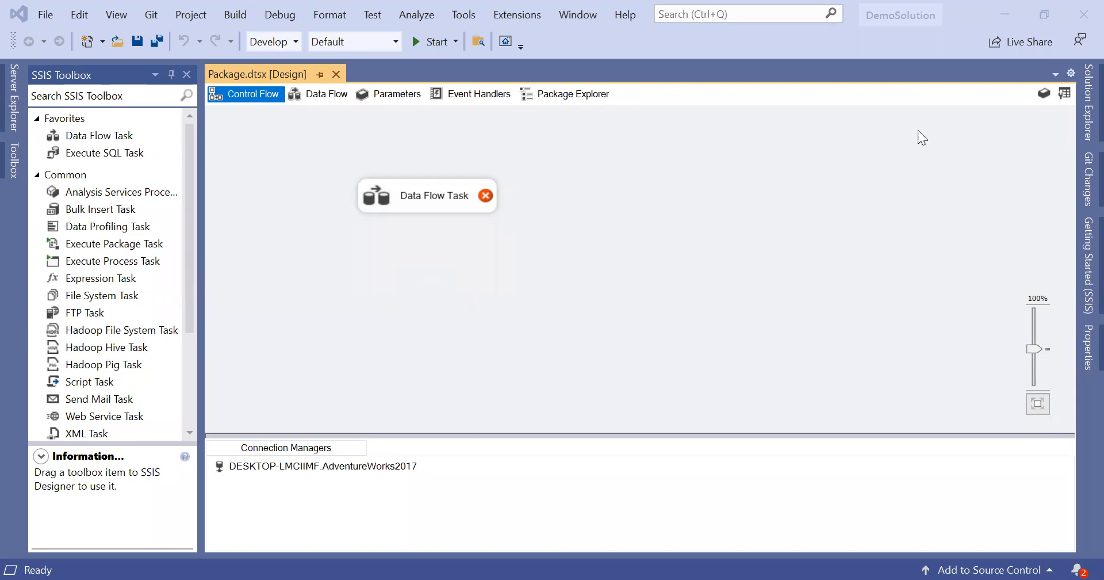
# Examine the Demo project's folders and available project commands in Solution Explorer, leaving the project collapsed.
pyautogui.click(1077, 112)
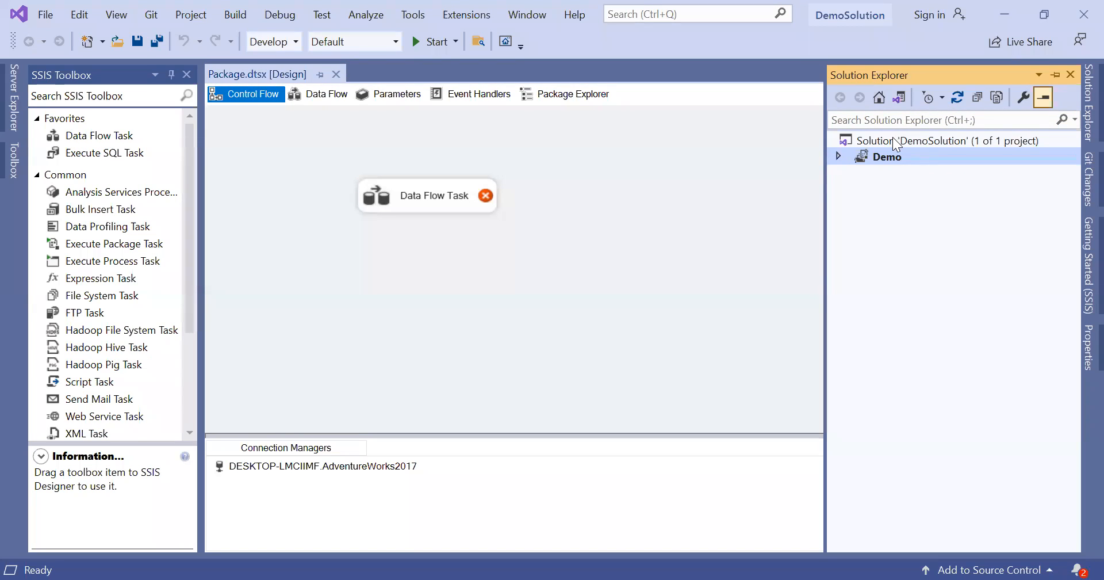
pyautogui.click(840, 156)
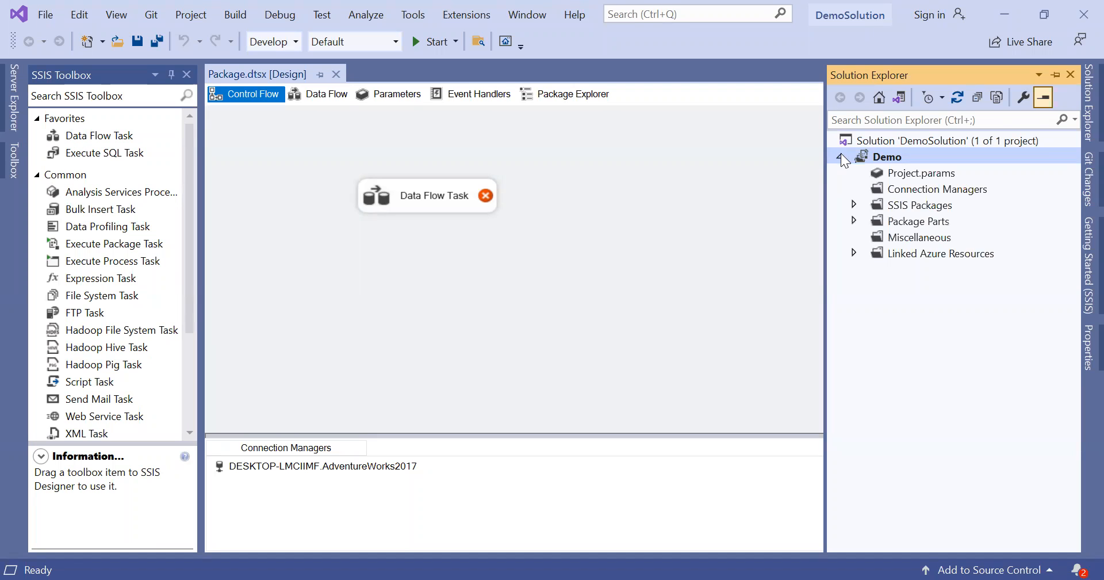
pyautogui.rightClick(883, 155)
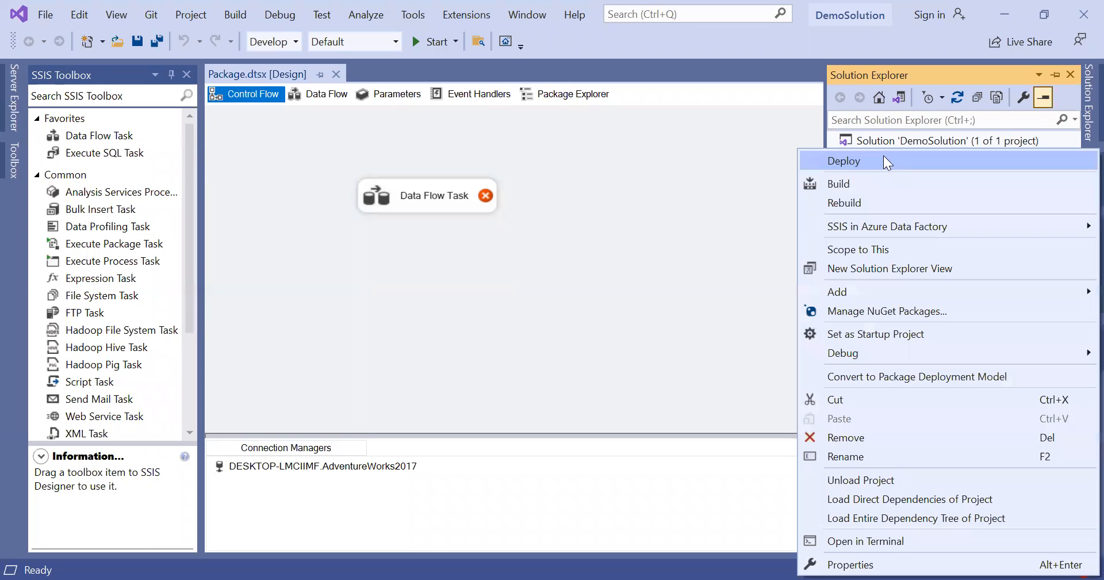
pyautogui.click(707, 181)
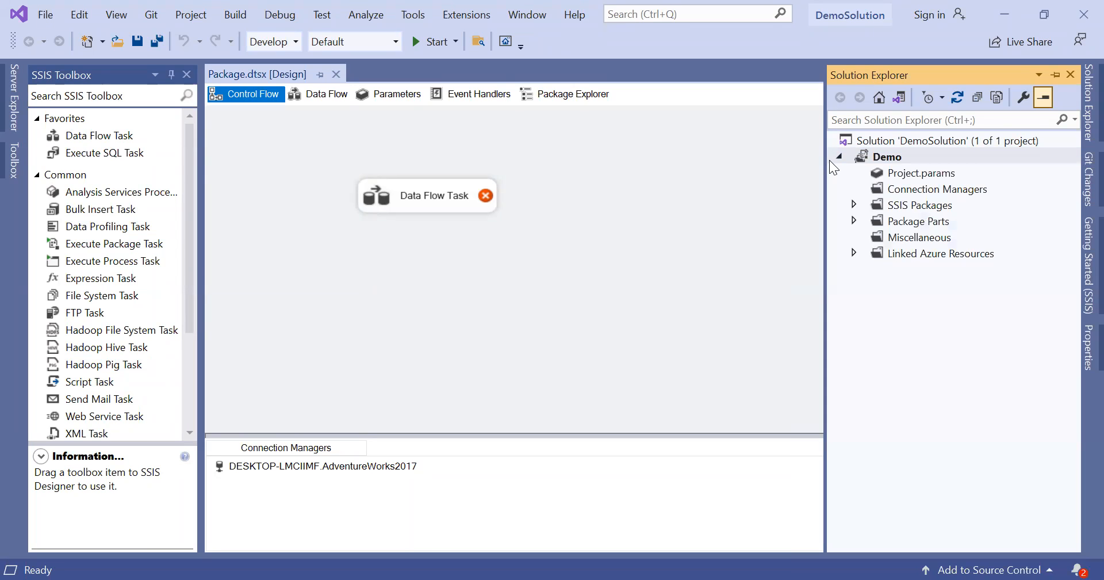
pyautogui.click(840, 156)
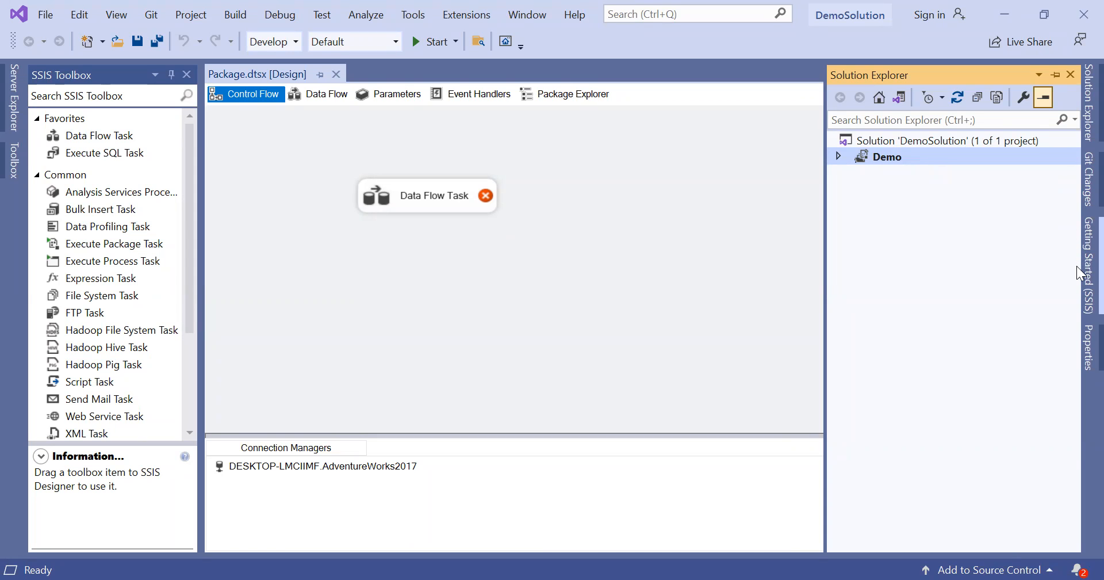
# Look over Git Changes, Getting Started (SSIS) and the Demo project's properties, viewing them alphabetically and by category.
pyautogui.click(1082, 204)
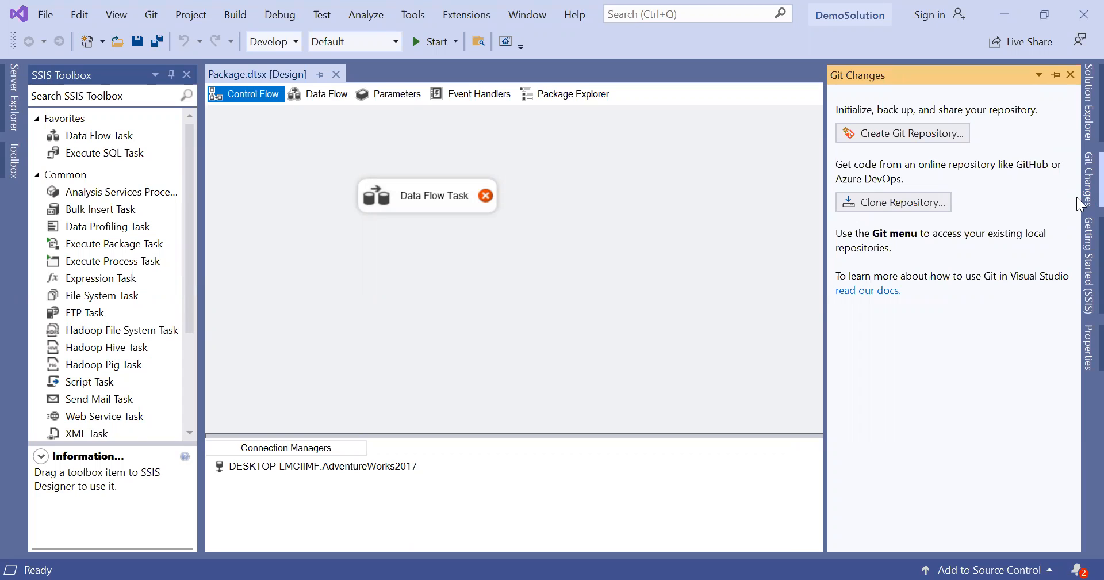
pyautogui.click(1081, 203)
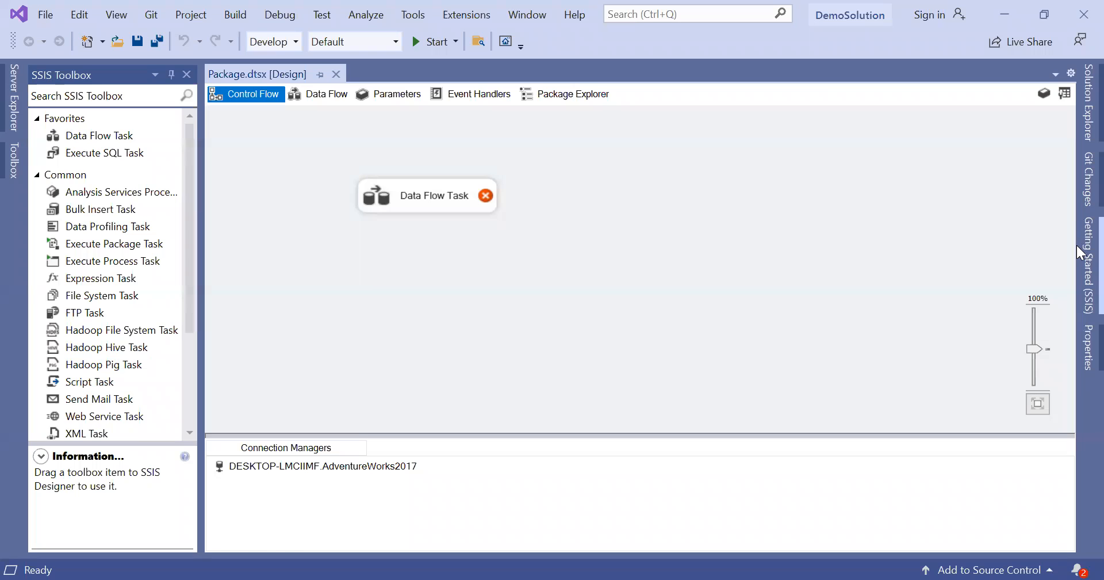
pyautogui.moveTo(1076, 245)
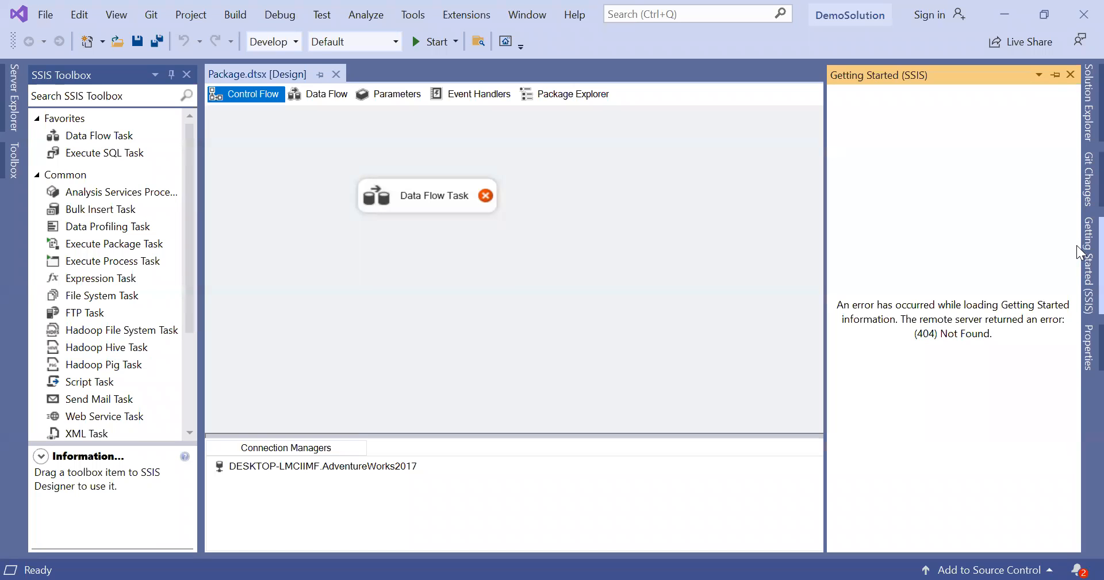
pyautogui.moveTo(1077, 358)
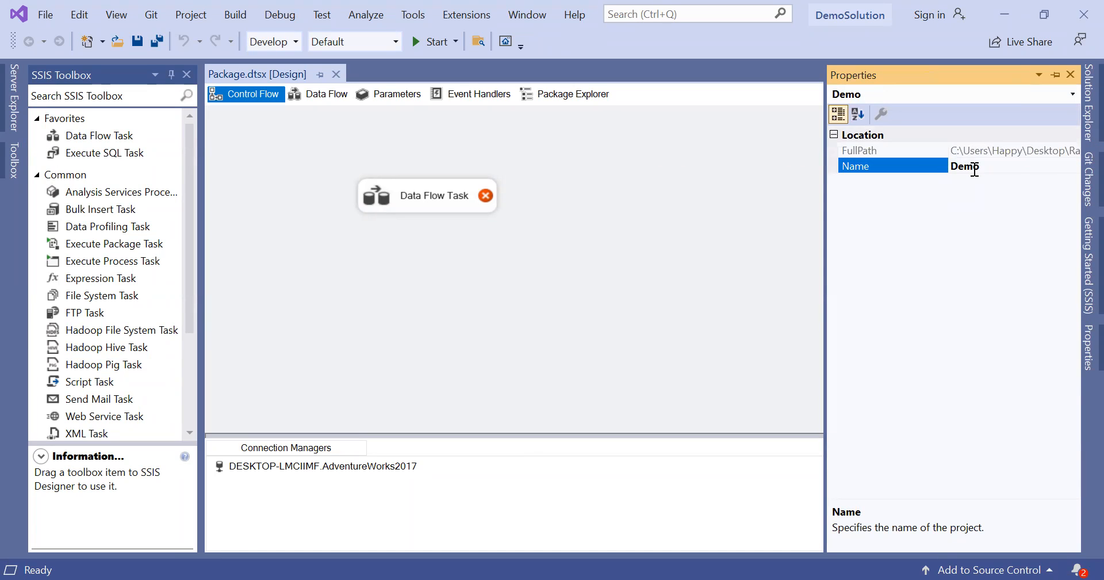
pyautogui.click(856, 112)
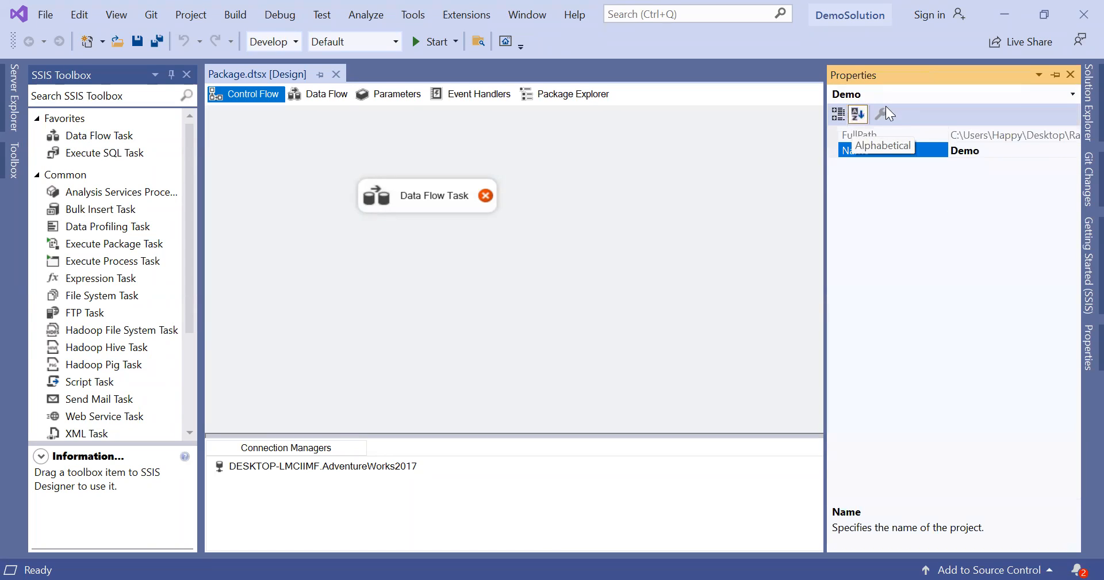
pyautogui.click(845, 114)
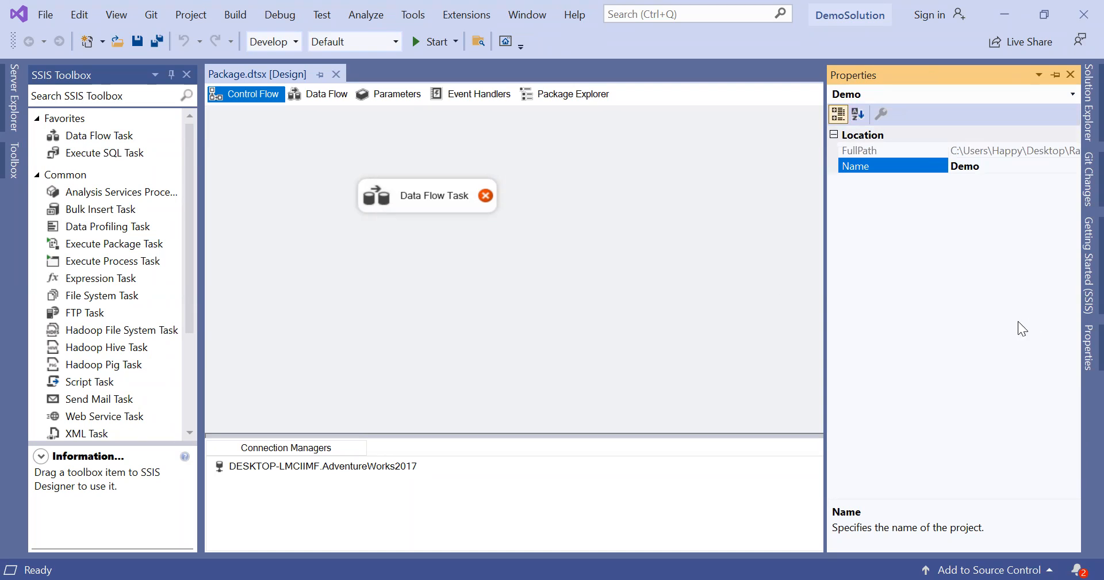
pyautogui.click(659, 286)
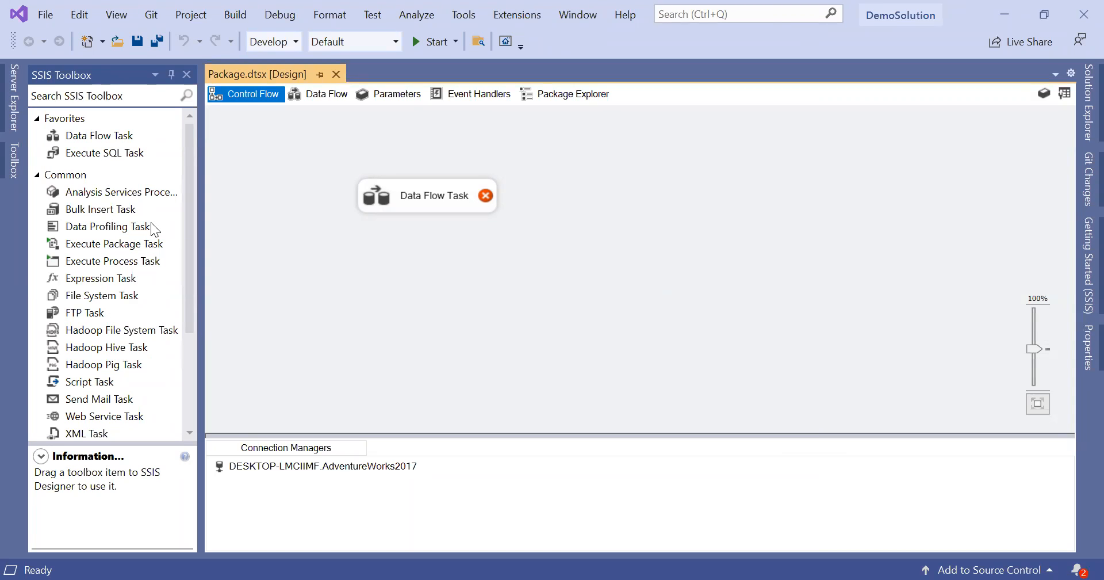
# Examine the tasks that the SSIS Toolbox offers for the control flow.
pyautogui.moveTo(186, 145); pyautogui.dragTo(192, 121)
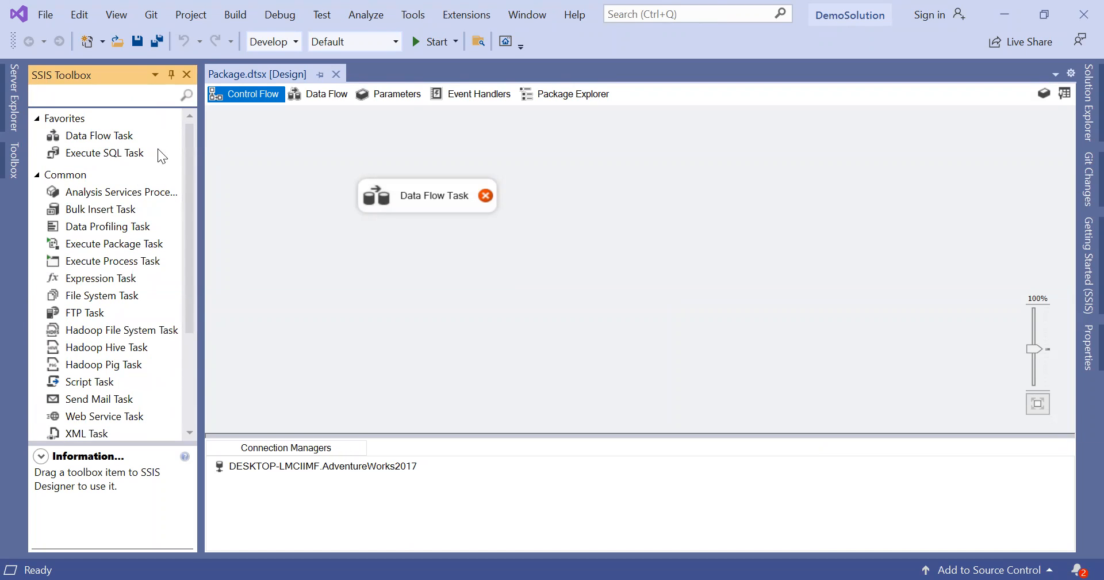
pyautogui.click(262, 98)
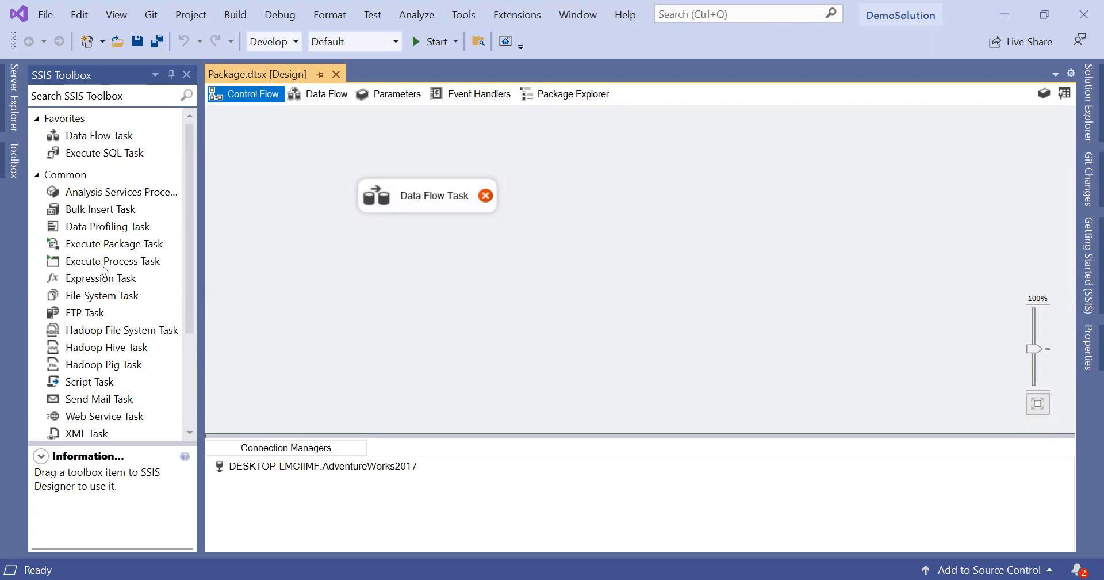
pyautogui.scroll(-3, 101, 269)
pyautogui.scroll(3, 101, 269)
# Reposition the OLE DB Source and OLE DB Destination higher and further left in the Data Flow Task's design.
pyautogui.click(303, 92)
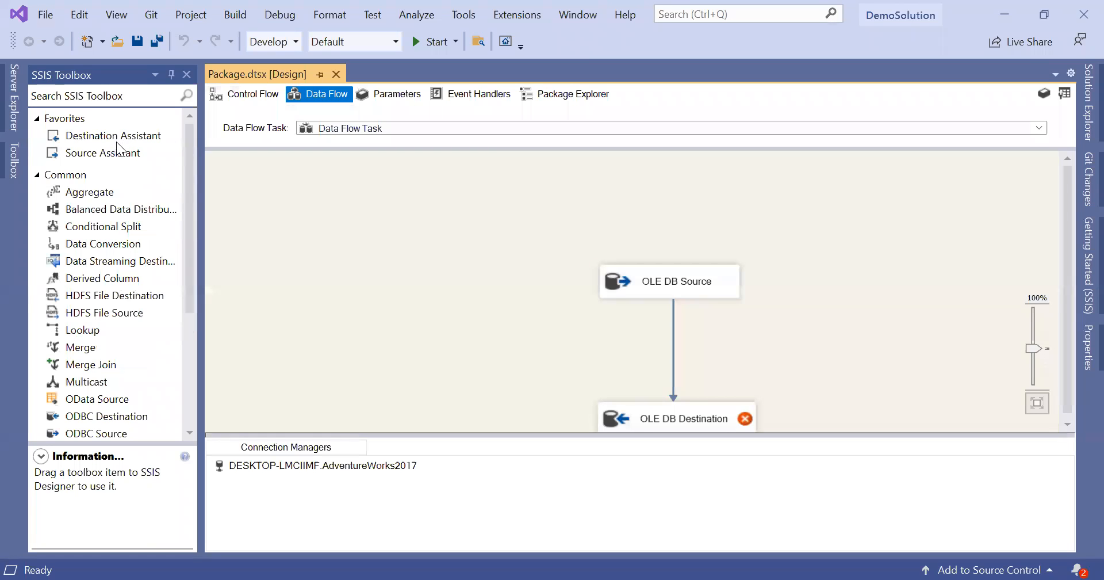
pyautogui.scroll(-1, 598, 249)
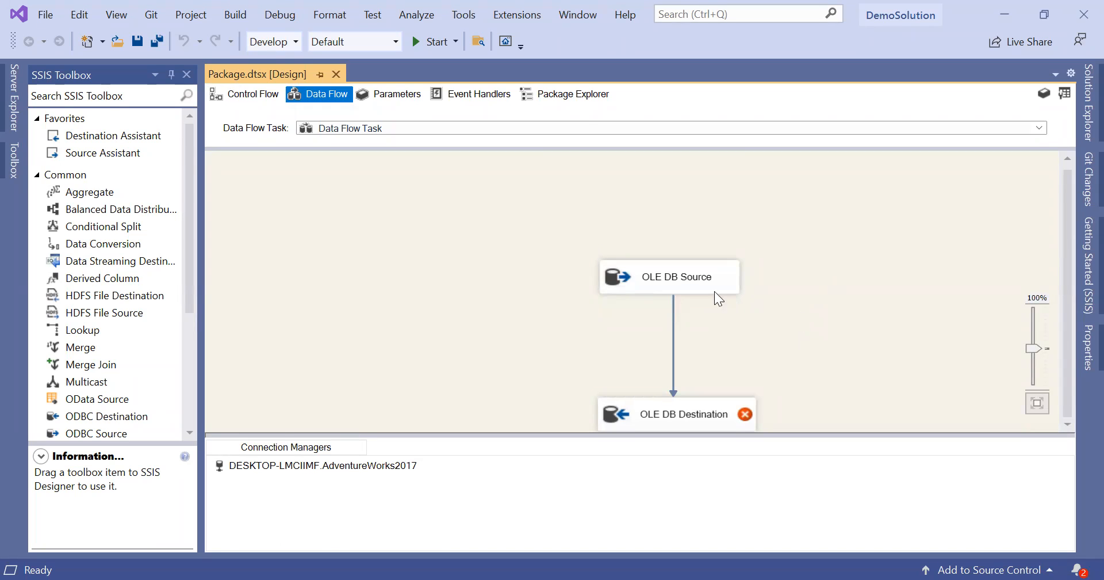
pyautogui.moveTo(702, 282); pyautogui.dragTo(614, 174)
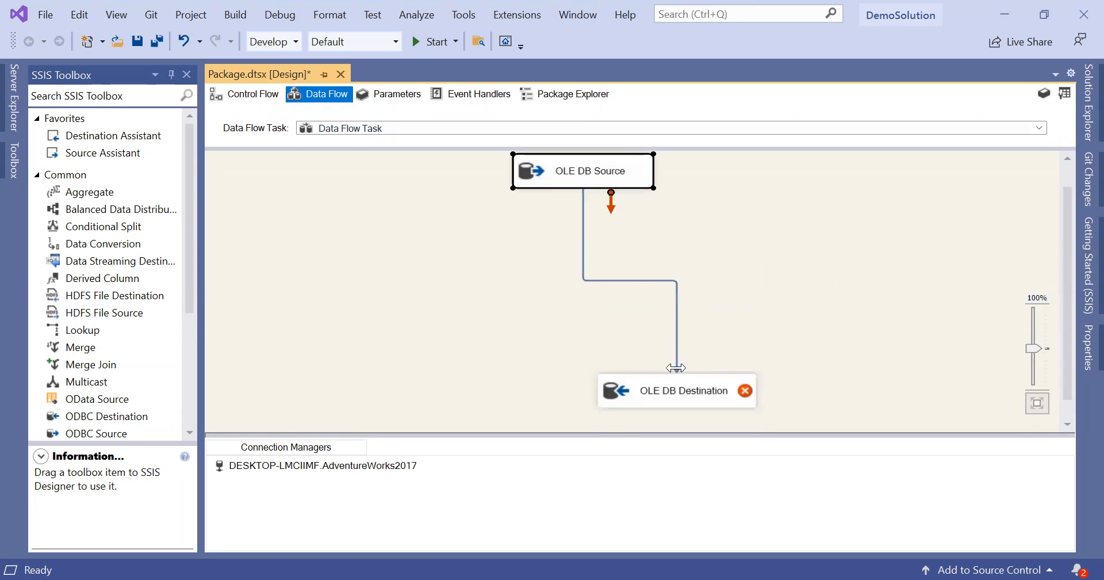
pyautogui.moveTo(690, 392); pyautogui.dragTo(605, 318)
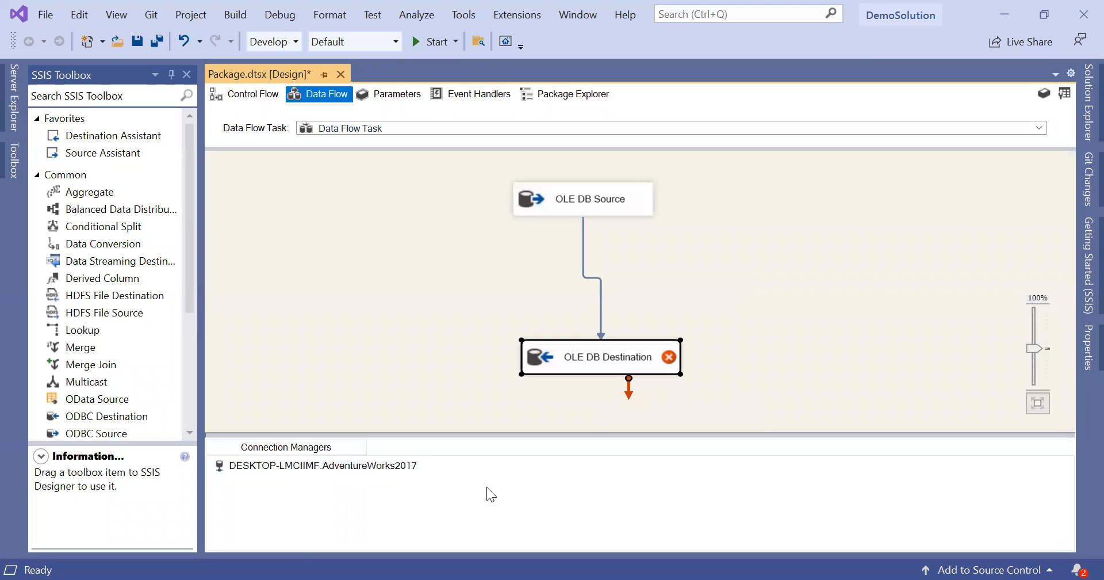
pyautogui.click(306, 471)
# Review the package's parameters and event handlers, including the toolbox tasks offered for event handlers.
pyautogui.click(384, 92)
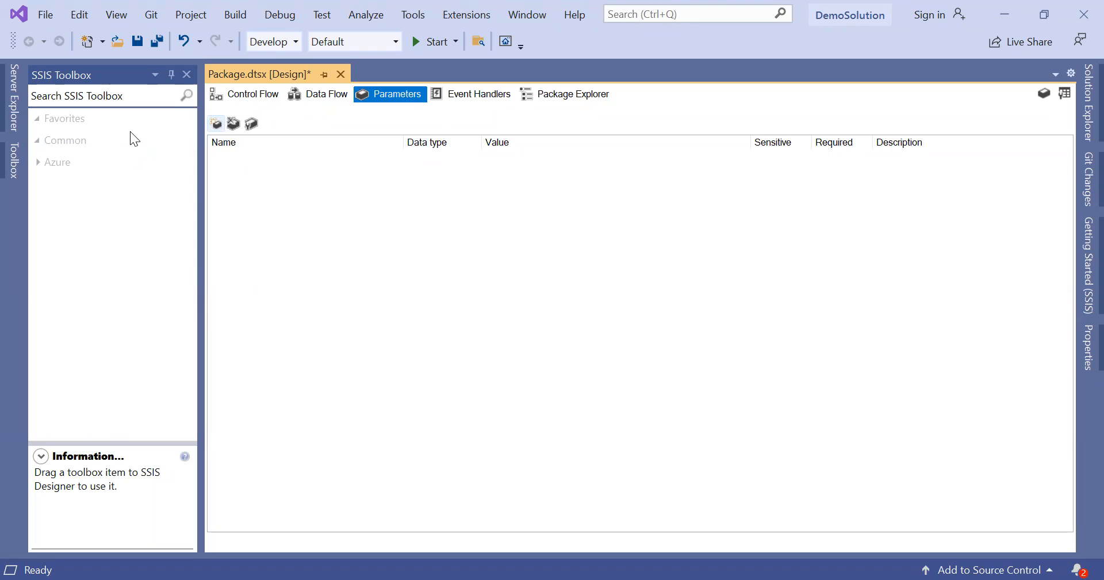
pyautogui.click(497, 97)
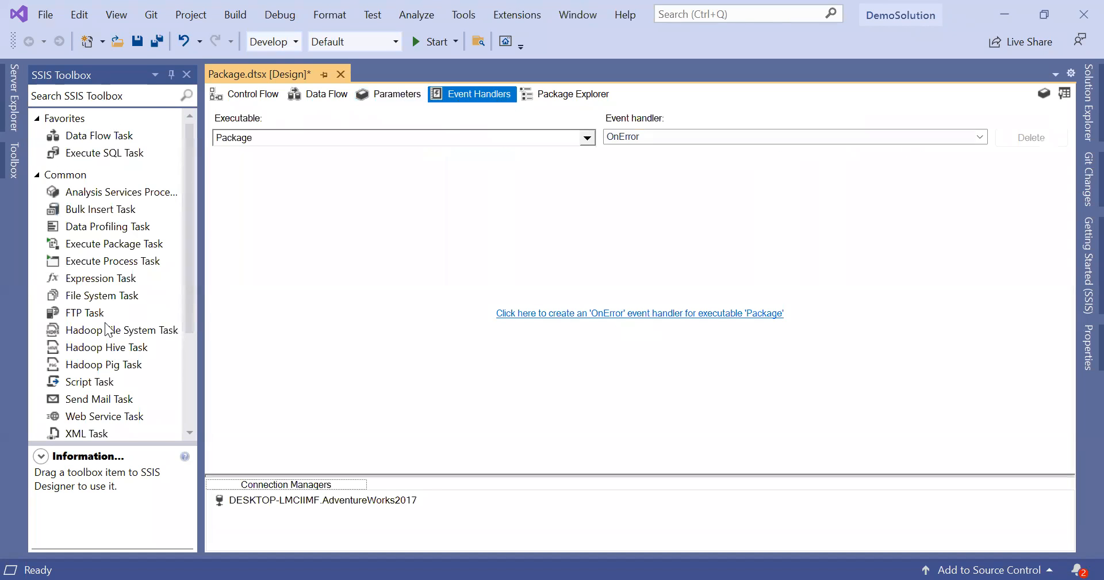
pyautogui.scroll(-3, 103, 352)
pyautogui.scroll(3, 102, 352)
# Examine the package's object tree and its connection managers in Package Explorer, compare with Solution Explorer, and collapse the tree.
pyautogui.click(555, 98)
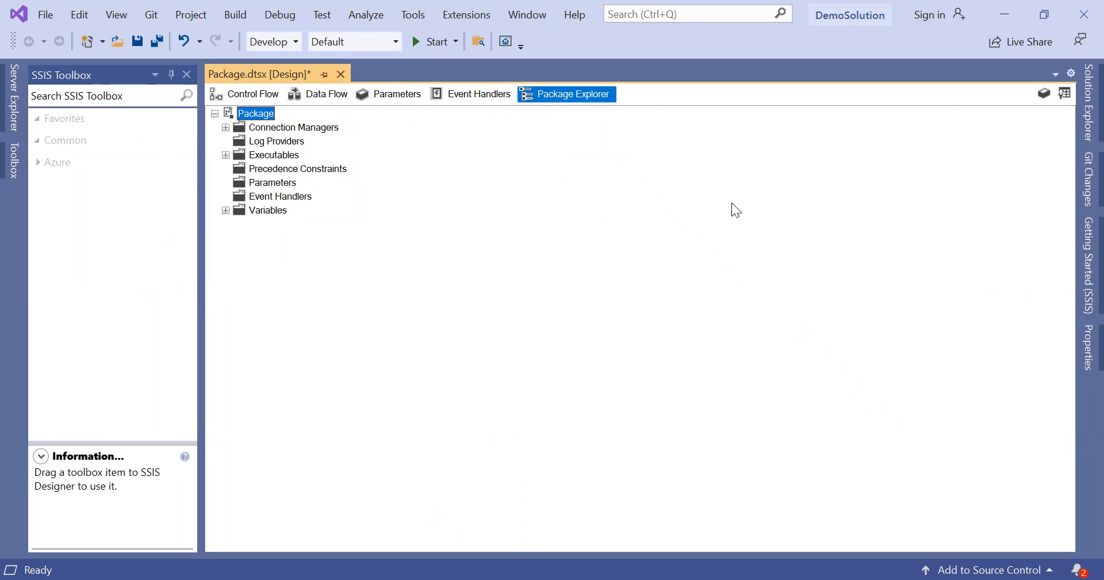
pyautogui.click(1077, 114)
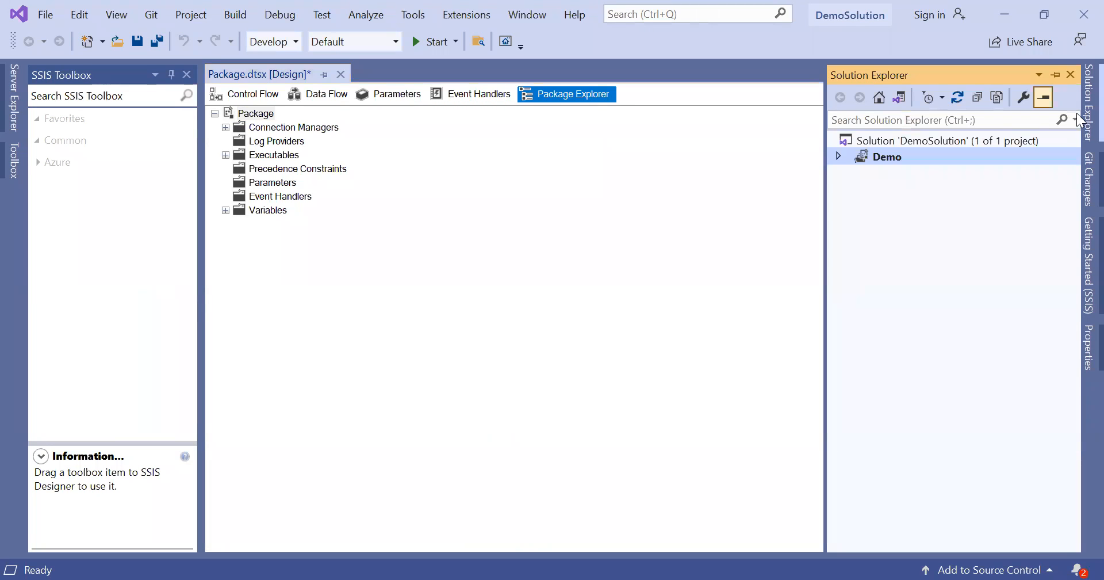
pyautogui.click(1077, 113)
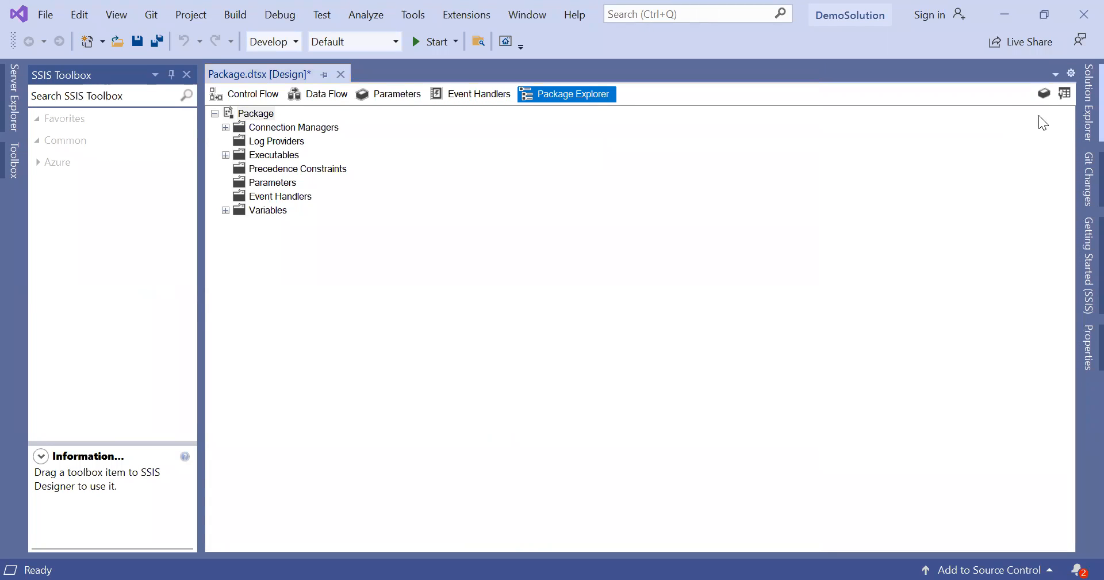
pyautogui.click(226, 127)
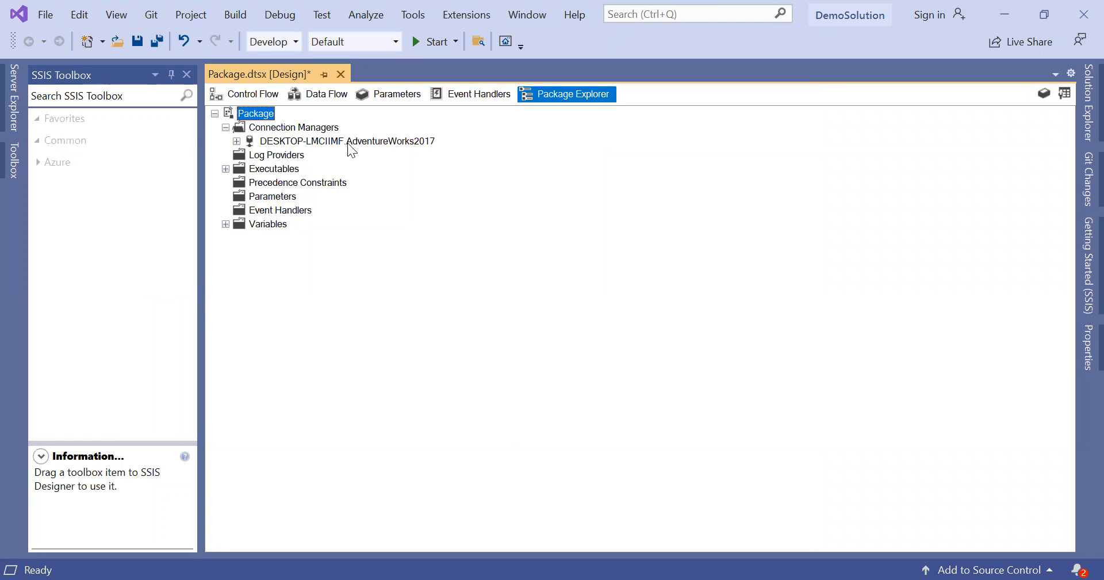
pyautogui.click(1078, 116)
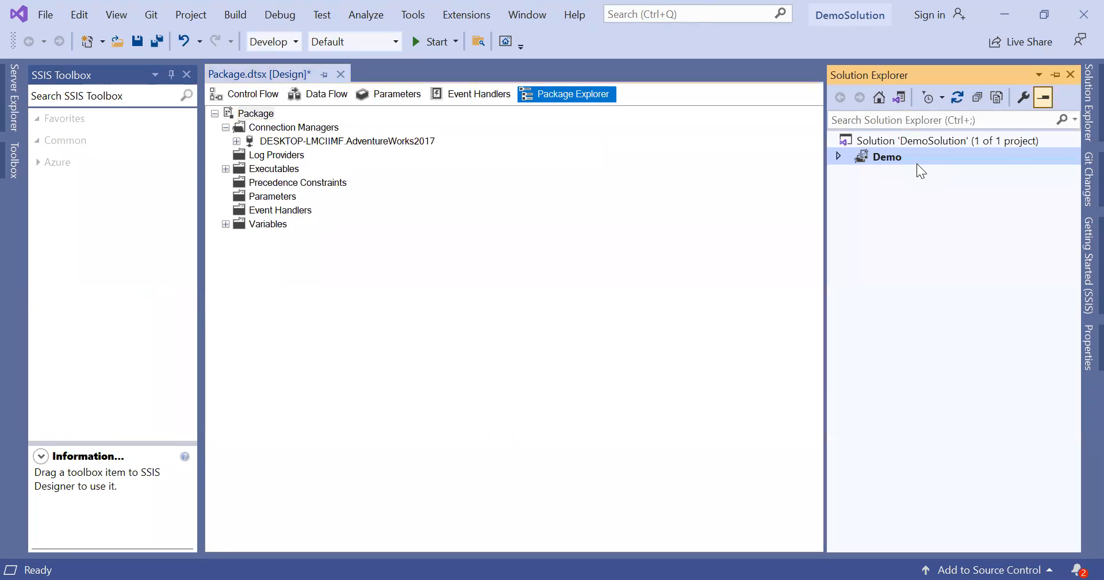
pyautogui.click(664, 209)
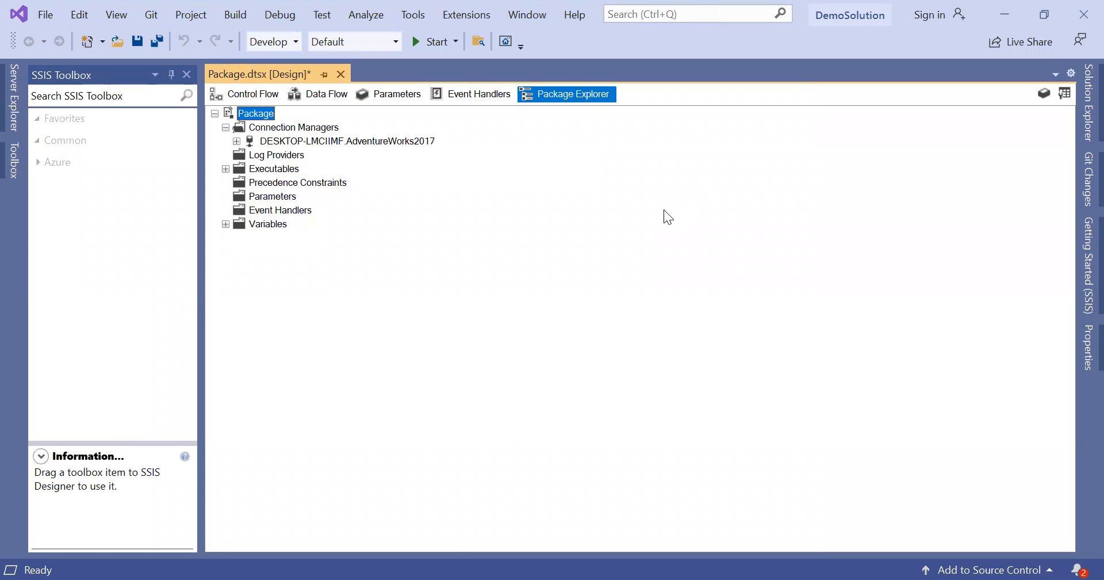
pyautogui.click(215, 113)
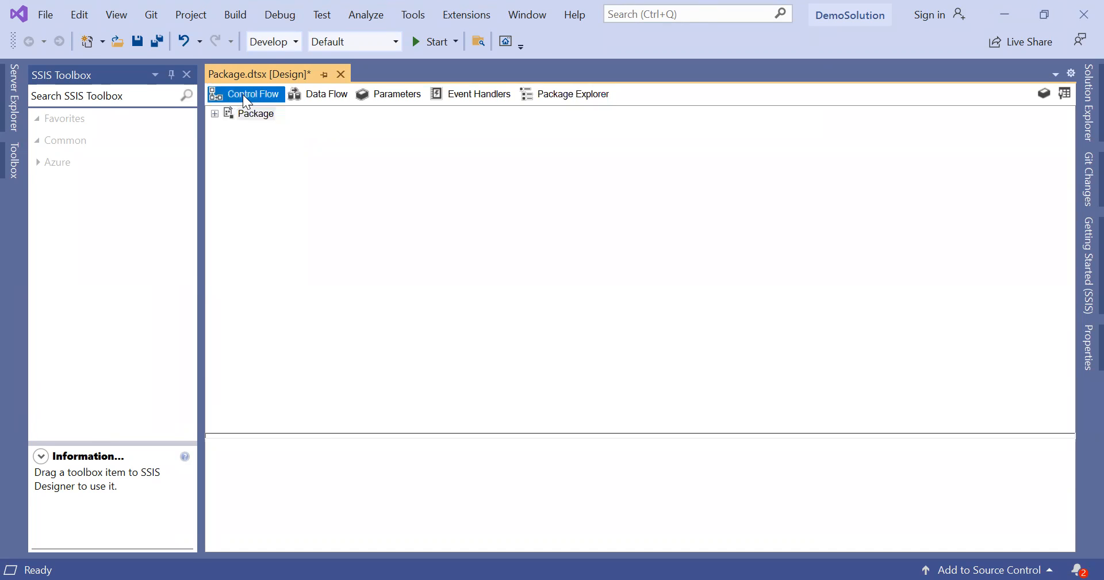
# Add two more Data Flow Tasks to the control flow, one right of the existing task and one below between them.
pyautogui.click(243, 94)
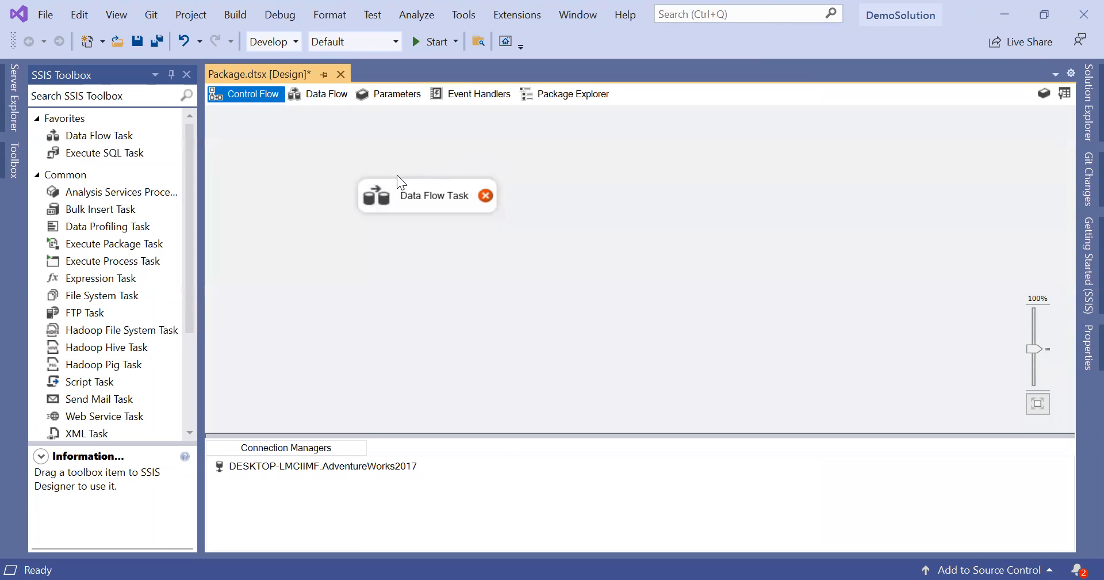
pyautogui.moveTo(457, 199)
pyautogui.moveTo(134, 137); pyautogui.dragTo(333, 206)
pyautogui.moveTo(707, 233); pyautogui.dragTo(666, 210)
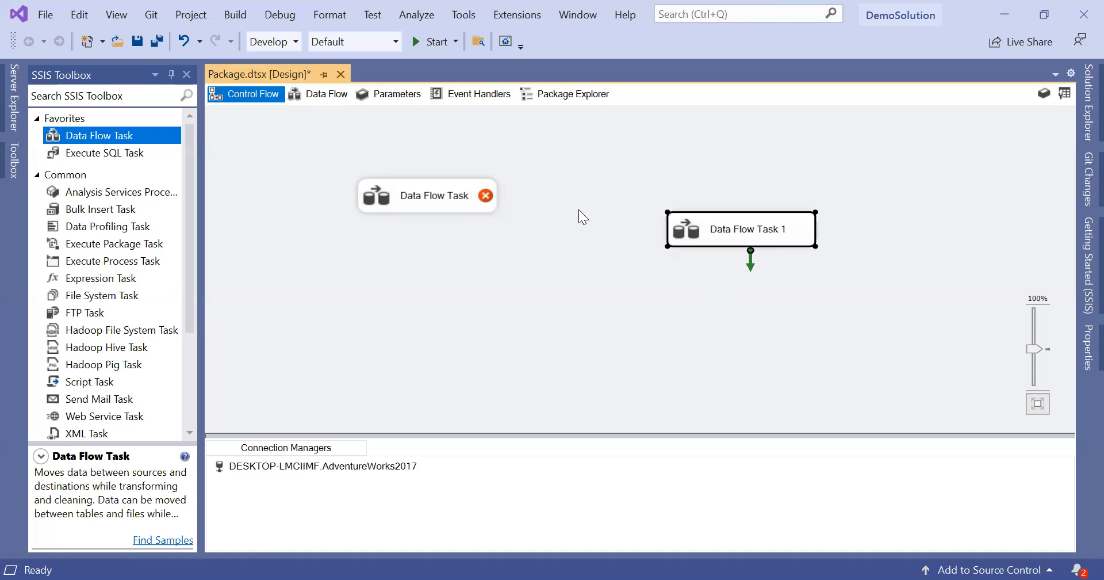
pyautogui.moveTo(133, 136); pyautogui.dragTo(509, 311)
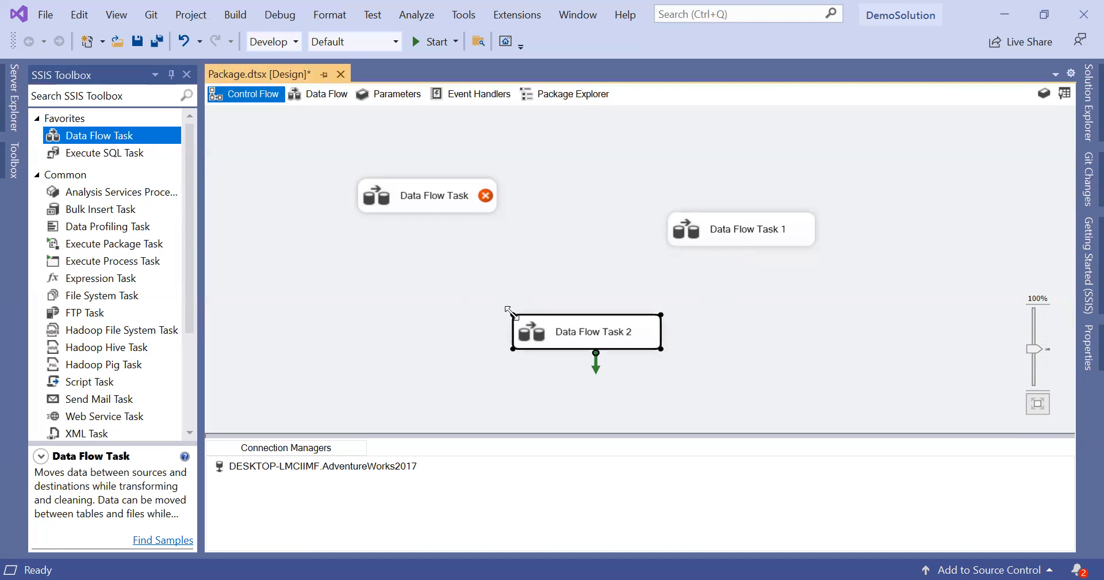
# Rename Data Flow Task 1 in the control flow as DFT1.
pyautogui.doubleClick(755, 226)
pyautogui.click(254, 96)
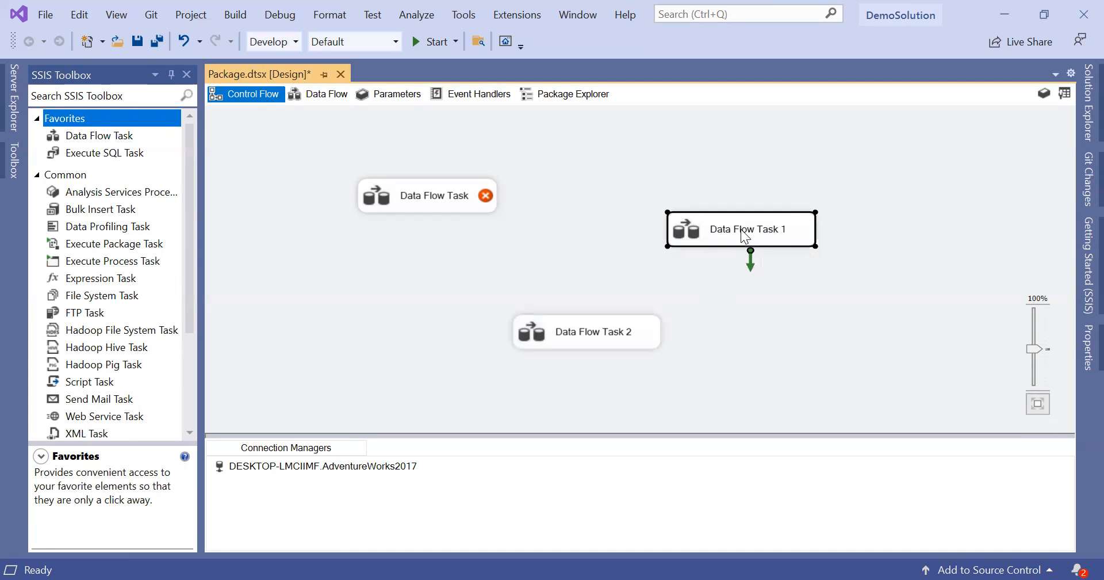
pyautogui.click(744, 230)
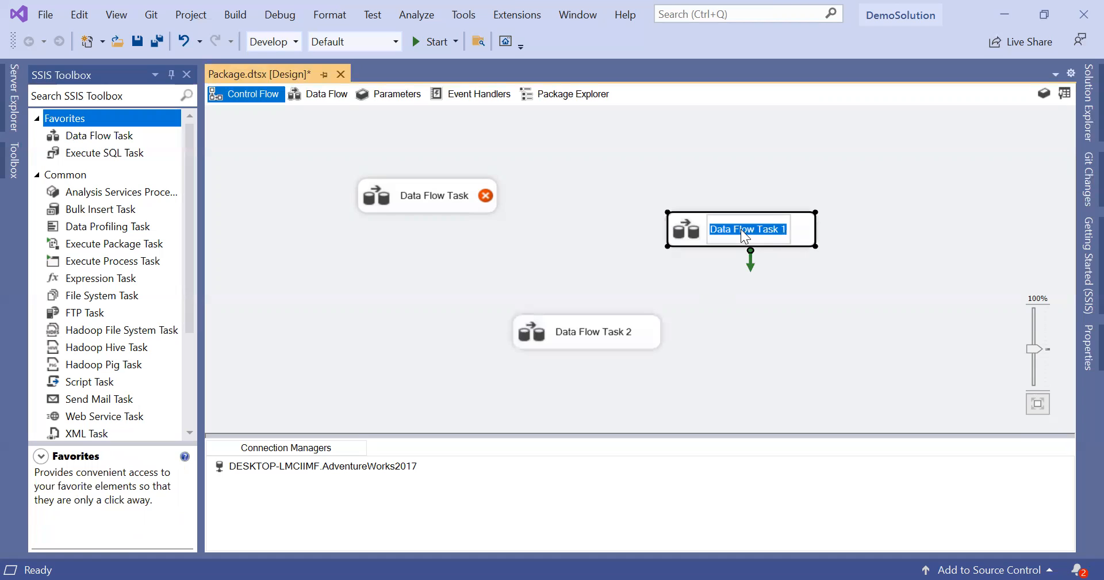
pyautogui.write('DM')
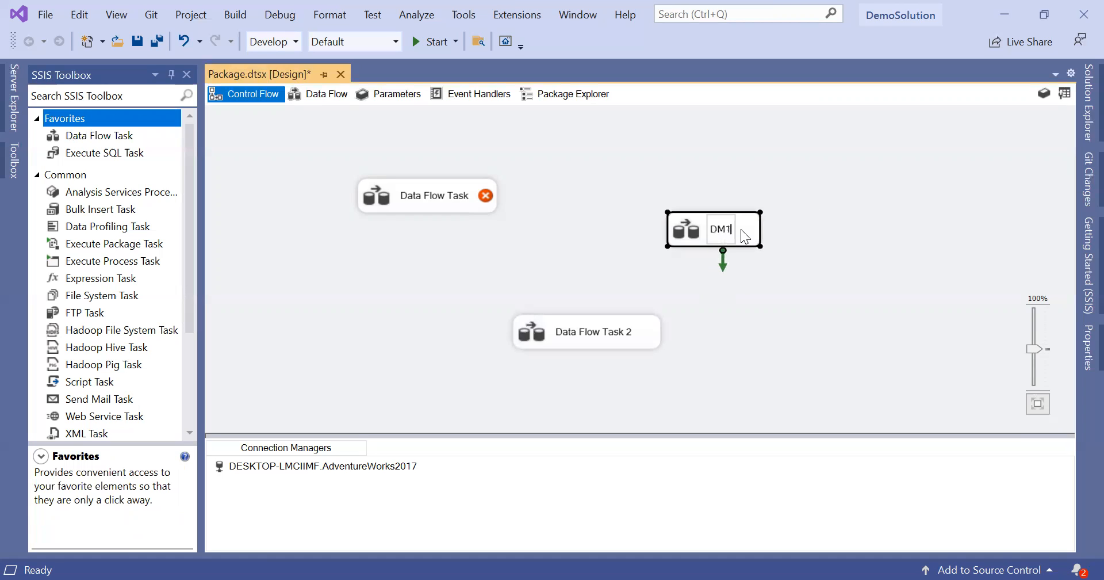
pyautogui.press('BackSpace')
pyautogui.write('FT')
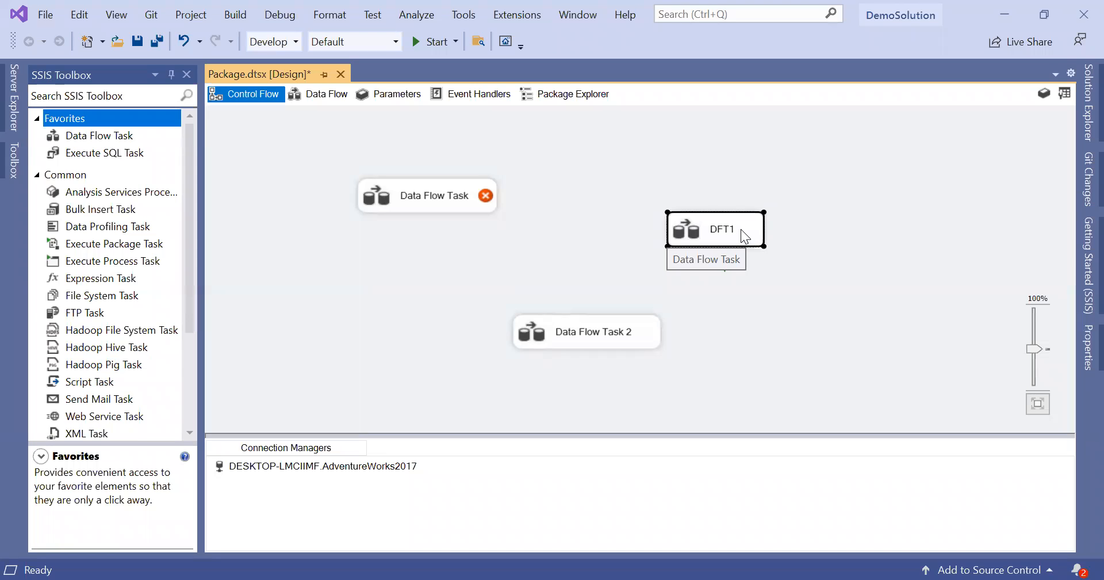
pyautogui.click(373, 244)
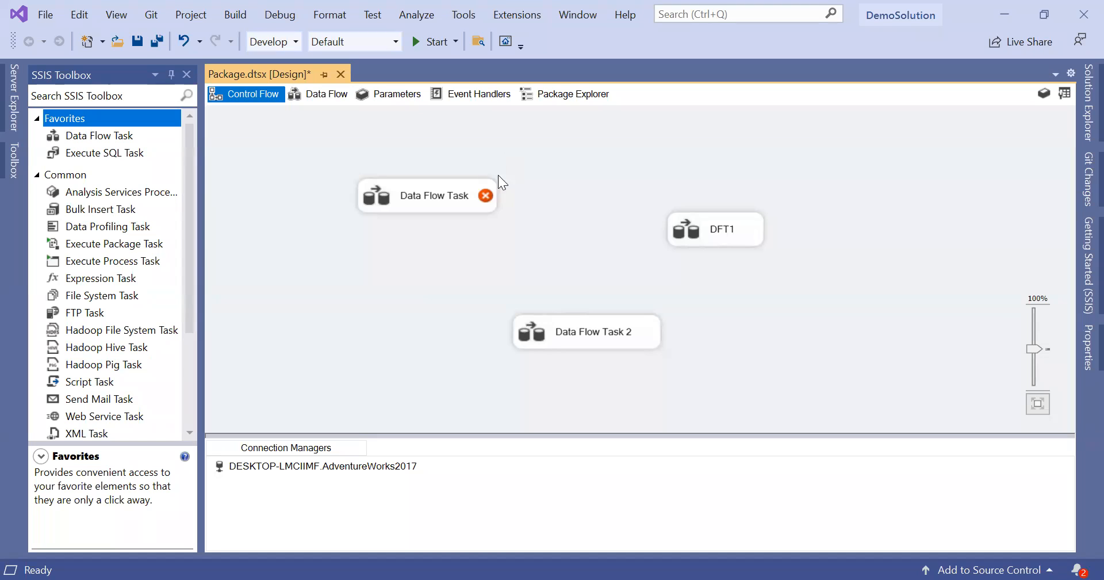
# Examine the data flow inside Data Flow Task and the list of available data flow tasks, comparing it with the control flow.
pyautogui.doubleClick(439, 194)
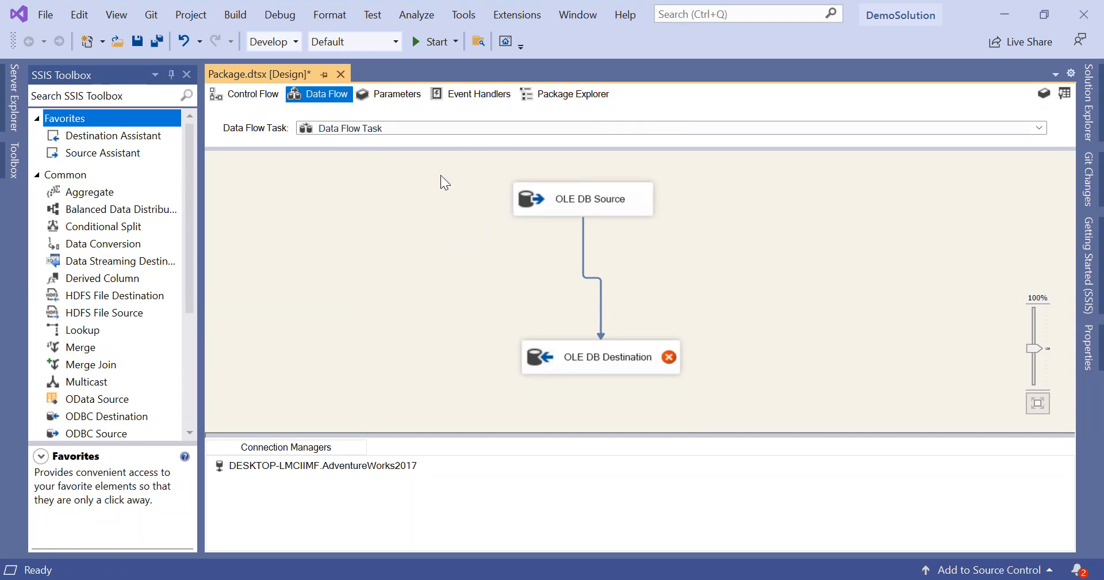
pyautogui.click(491, 127)
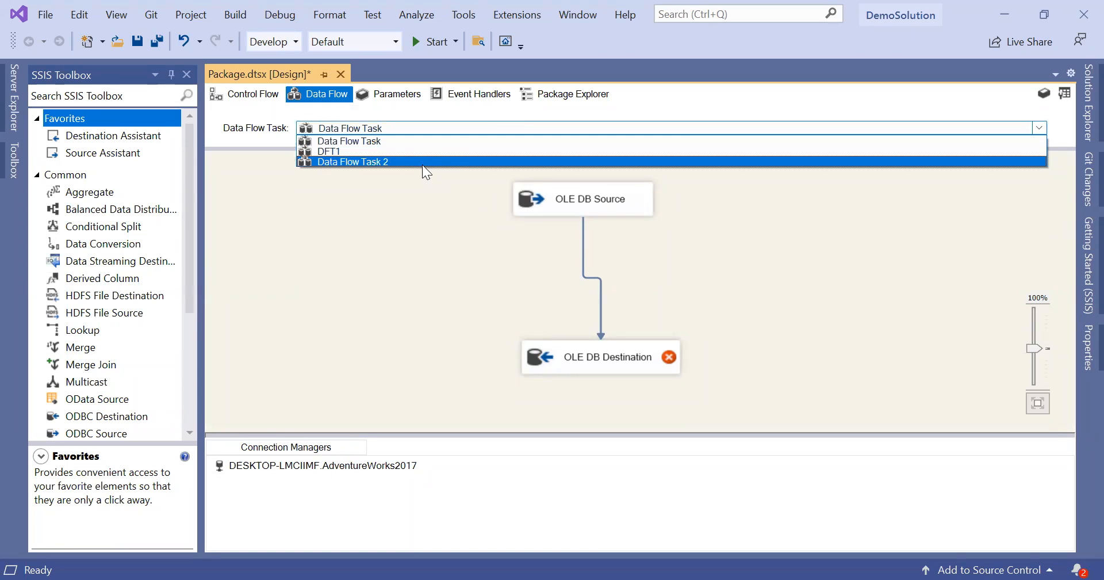
pyautogui.click(252, 96)
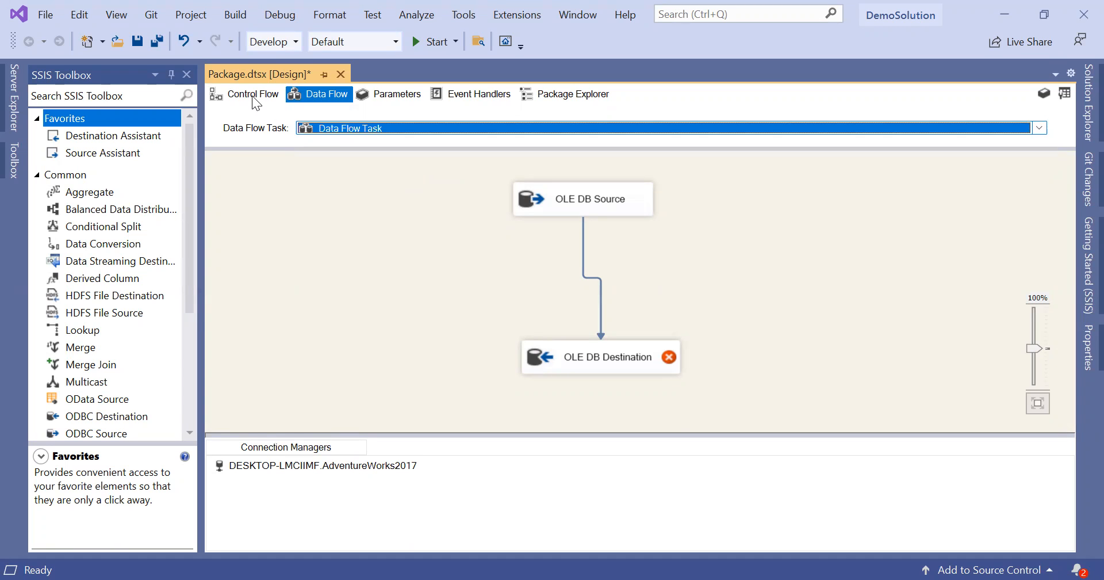
pyautogui.click(262, 88)
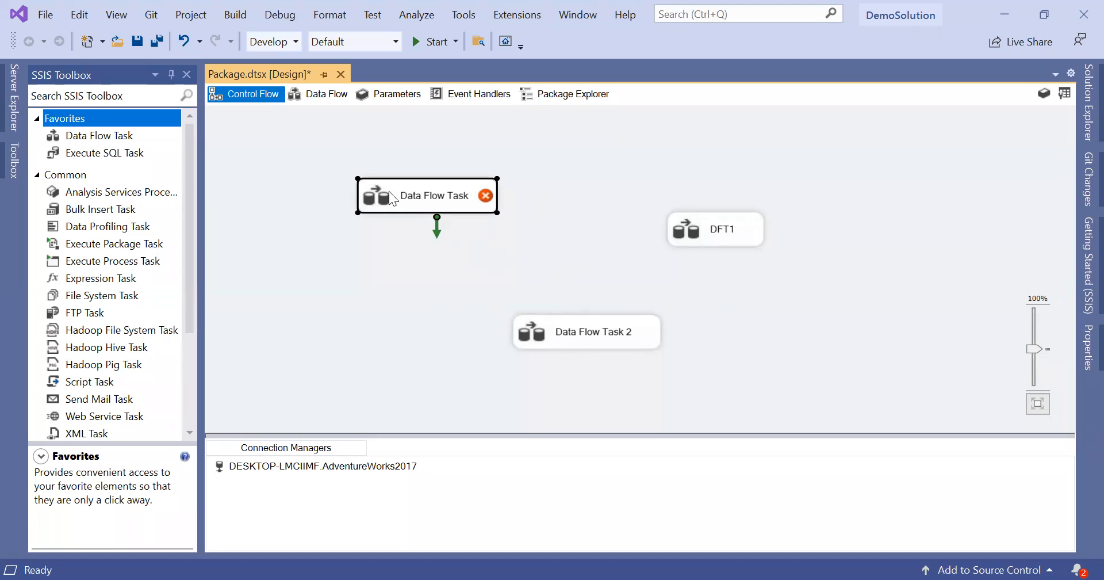
pyautogui.click(315, 96)
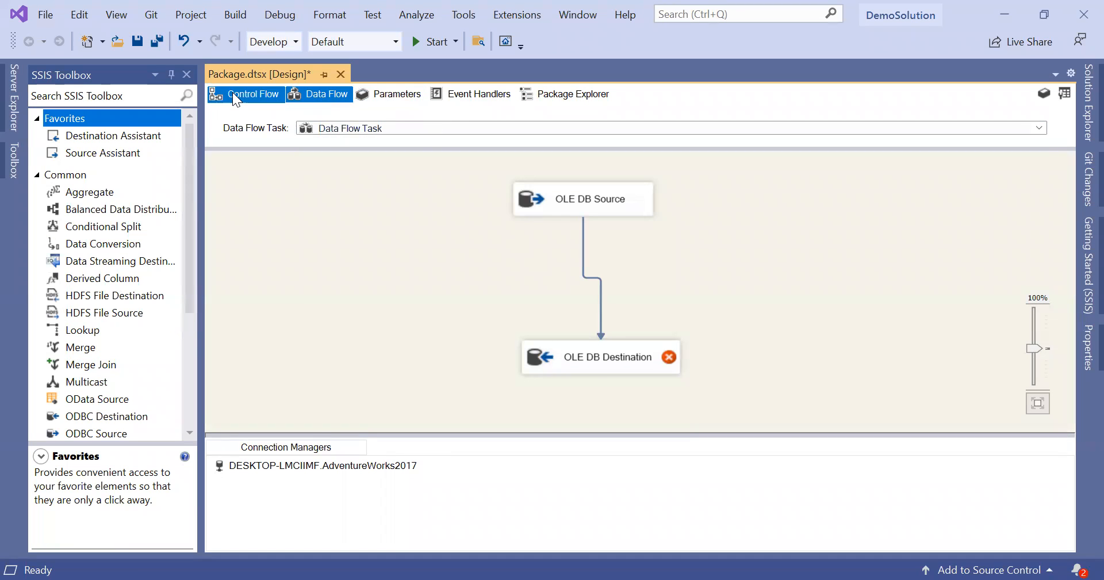
pyautogui.click(232, 93)
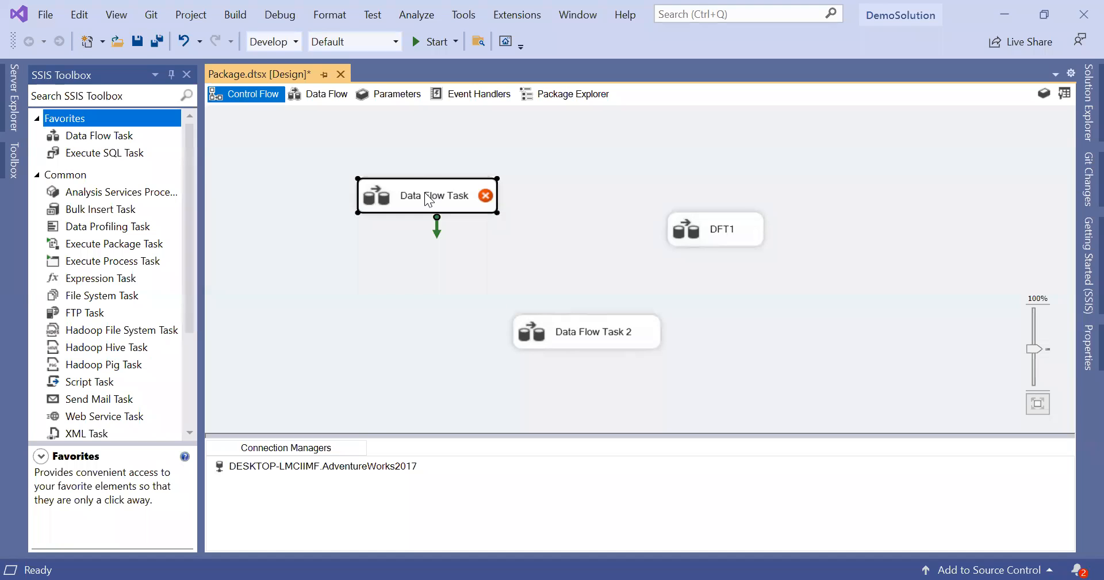
# Inspect the error on Data Flow Task and trace it to the OLE DB Destination in its data flow.
pyautogui.moveTo(426, 196)
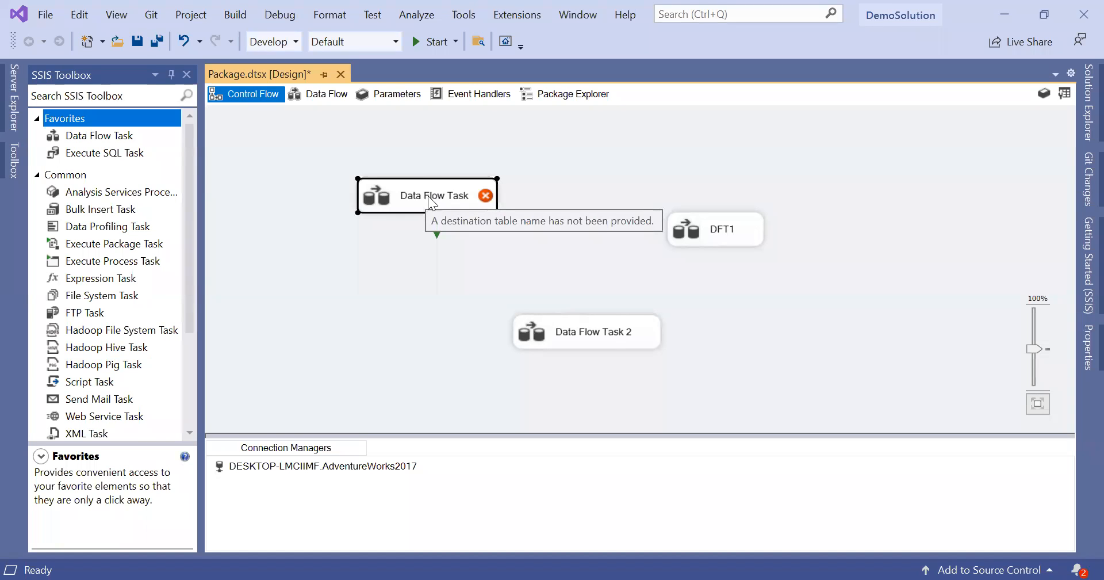
pyautogui.doubleClick(382, 194)
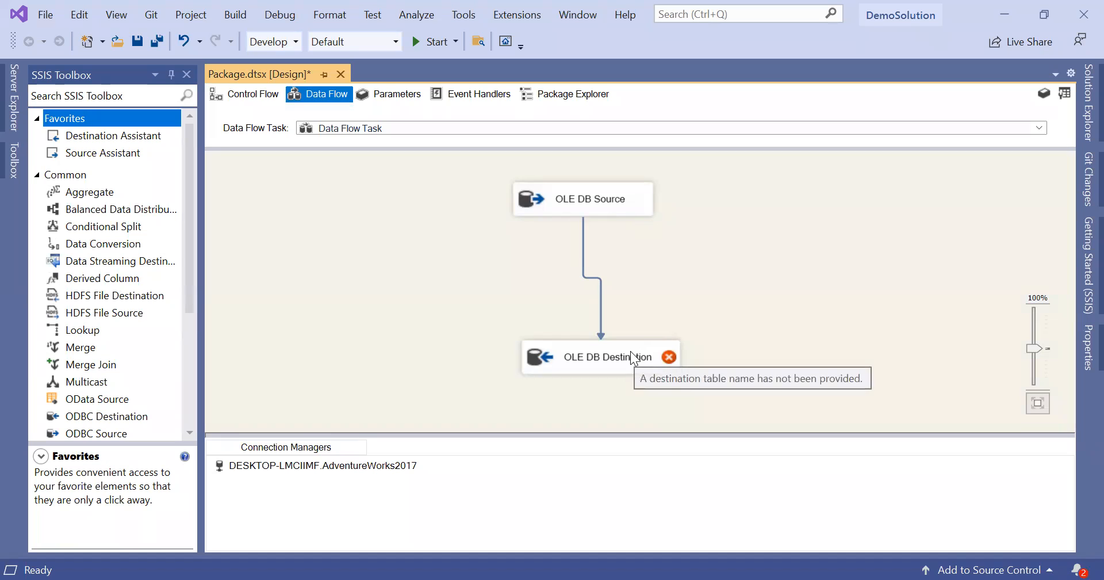
pyautogui.click(260, 100)
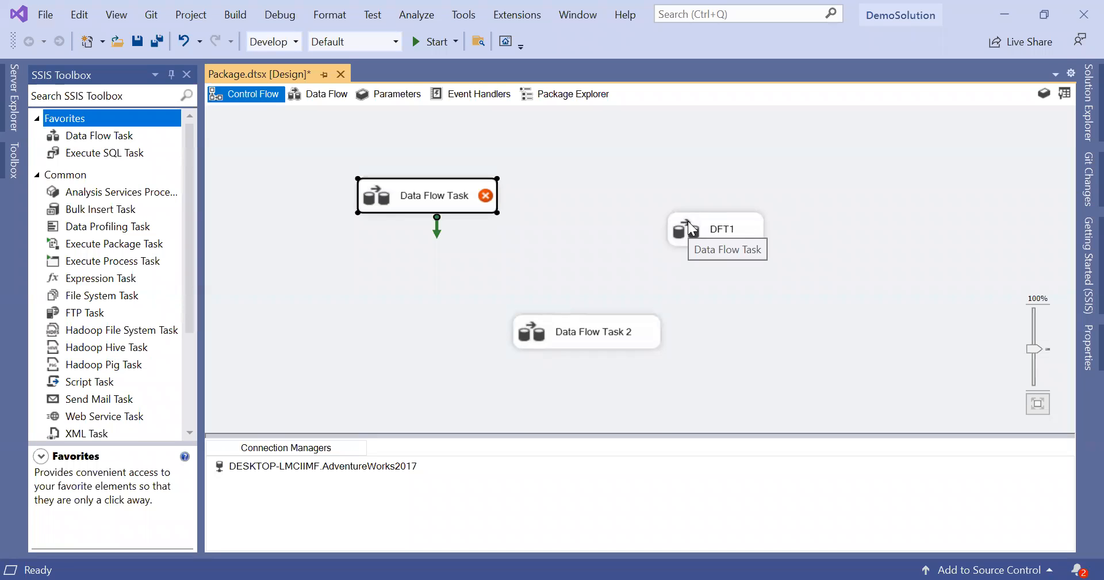
# View DFT1's data flow, switch the data flow view to Data Flow Task, and return to the control flow.
pyautogui.doubleClick(691, 229)
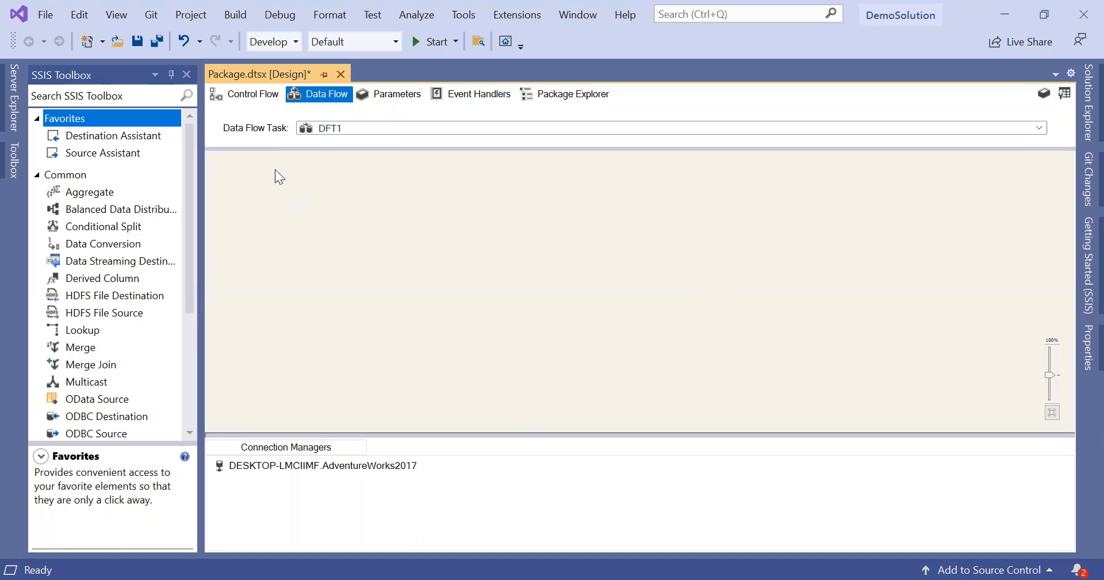
pyautogui.click(379, 128)
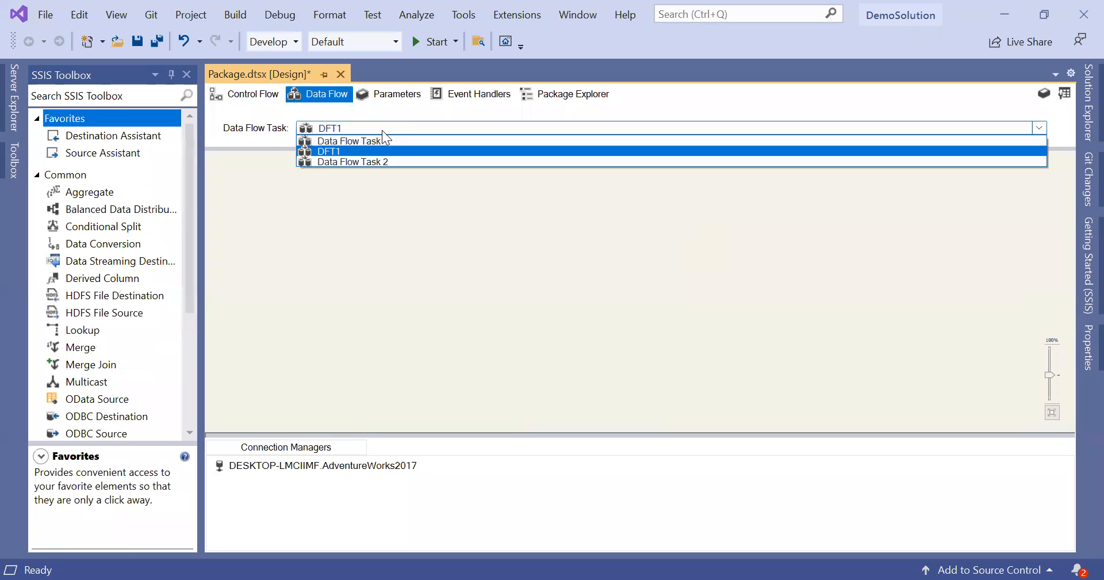
pyautogui.click(385, 141)
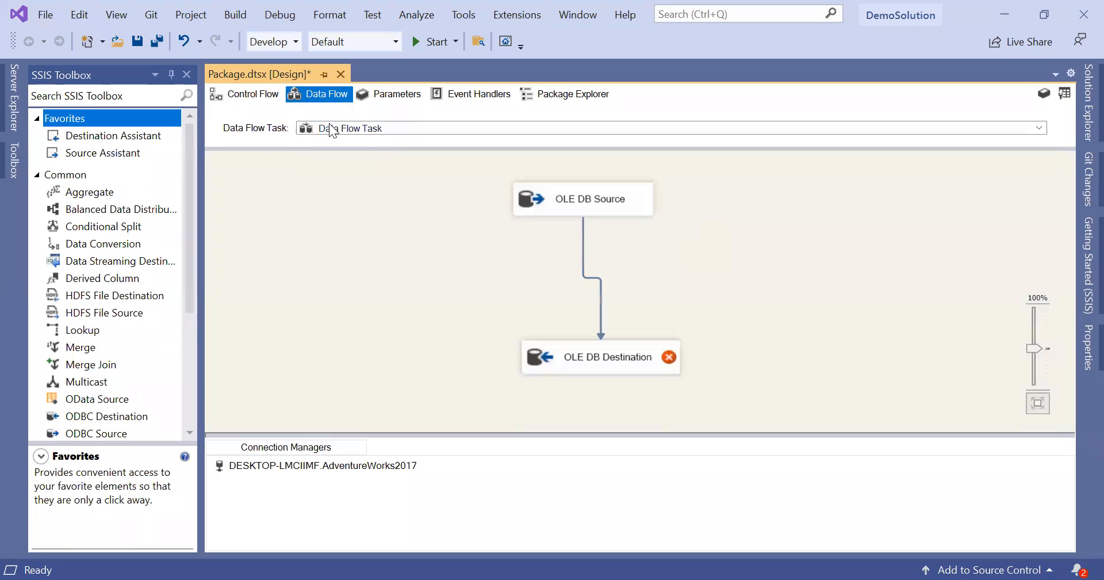
pyautogui.click(270, 95)
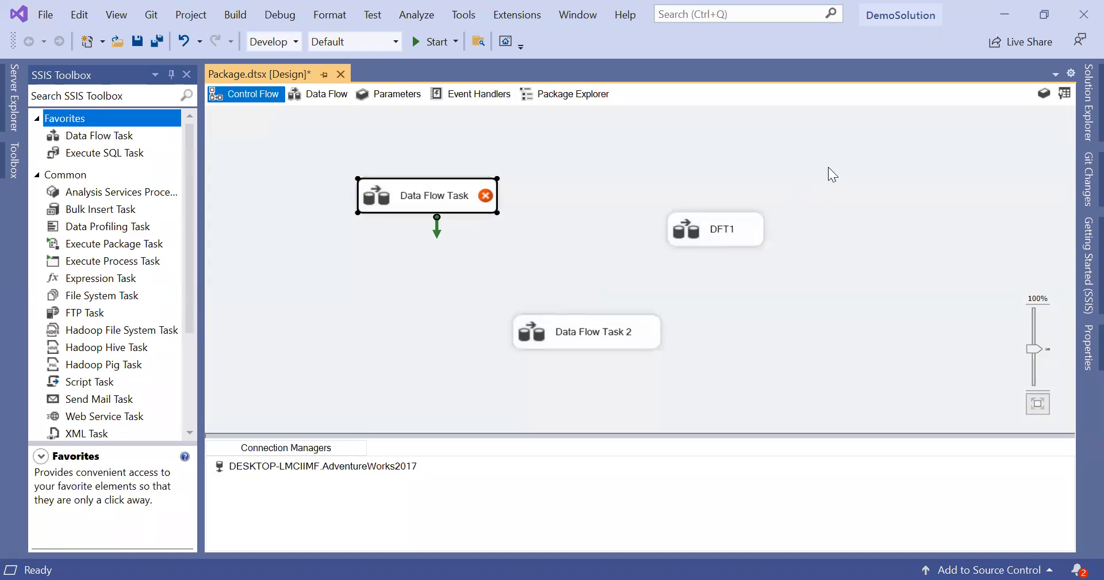
# Delete DFT1 and Data Flow Task 2 from the control flow.
pyautogui.click(619, 385)
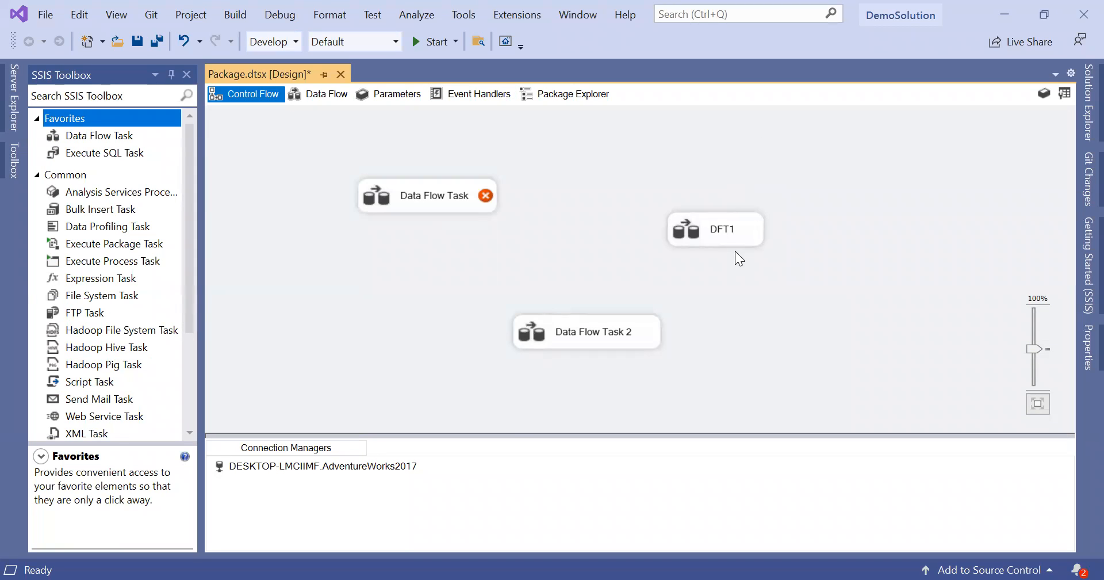
pyautogui.moveTo(604, 365); pyautogui.dragTo(723, 201)
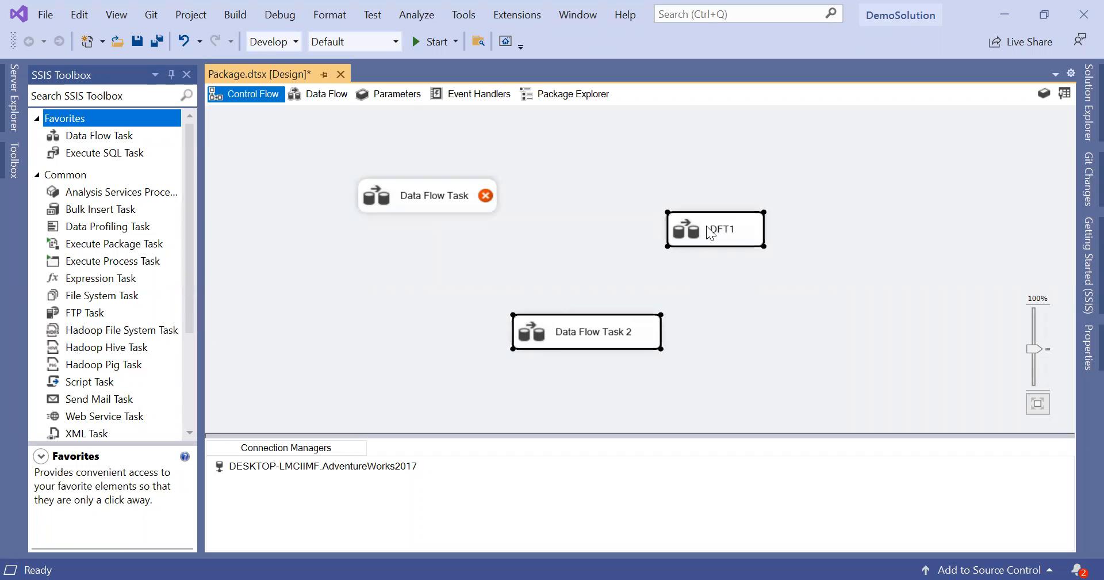
pyautogui.click(834, 211)
pyautogui.click(740, 236)
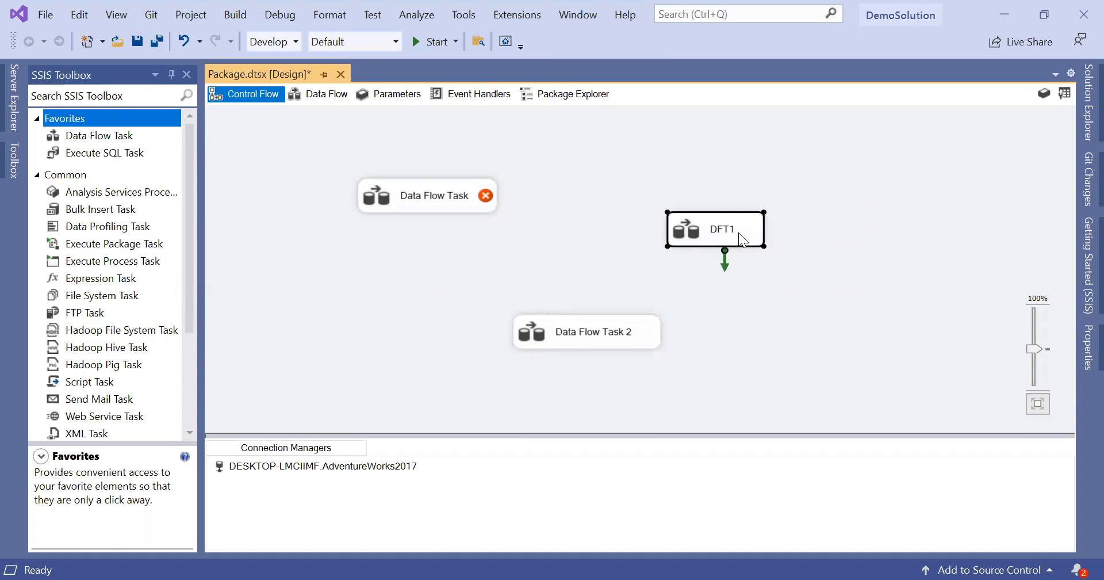
pyautogui.rightClick(740, 233)
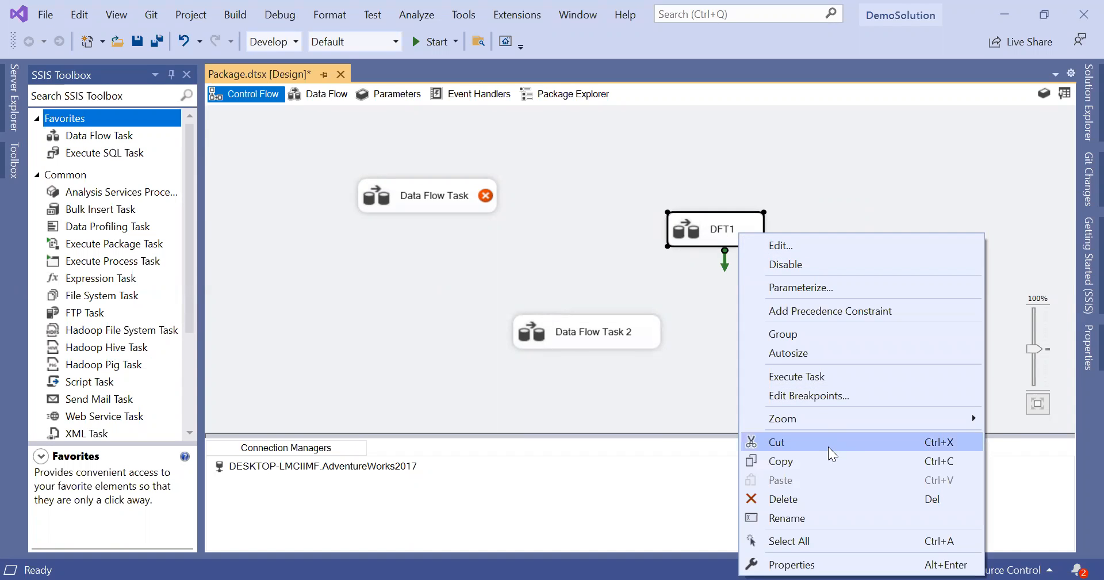
pyautogui.click(827, 498)
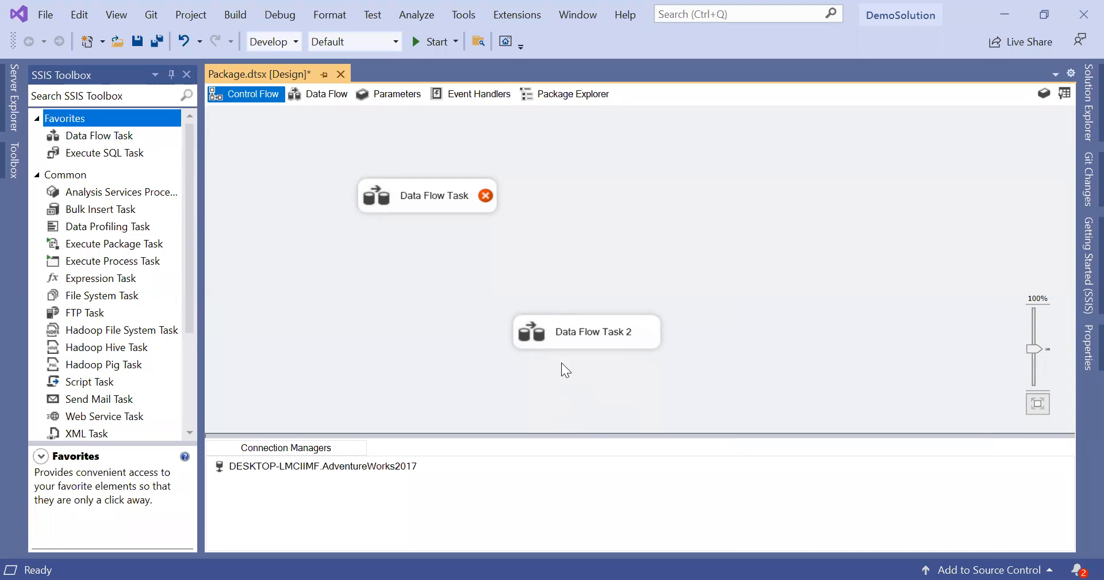
pyautogui.click(595, 349)
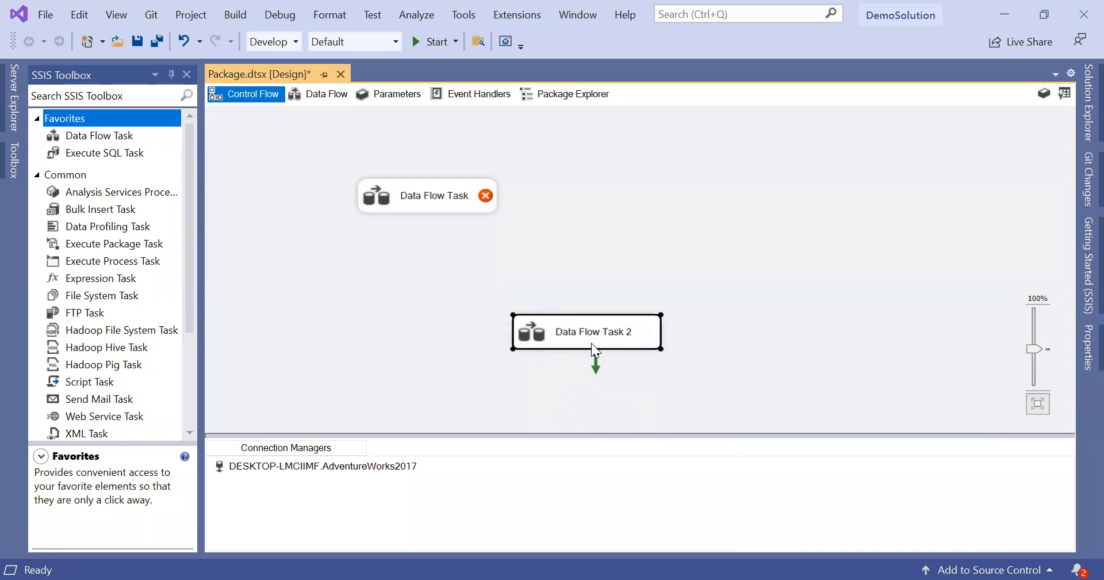
pyautogui.press('Delete')
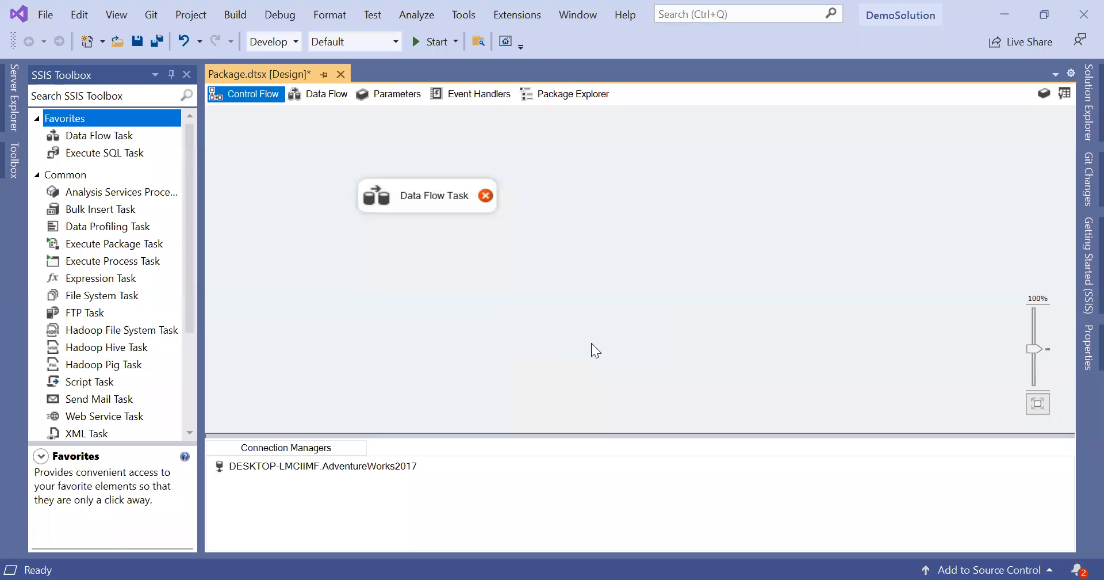
# Review the OLE DB Source's connection and available tables in Data Flow Task, keeping [Person].[Address] as the source table.
pyautogui.click(314, 95)
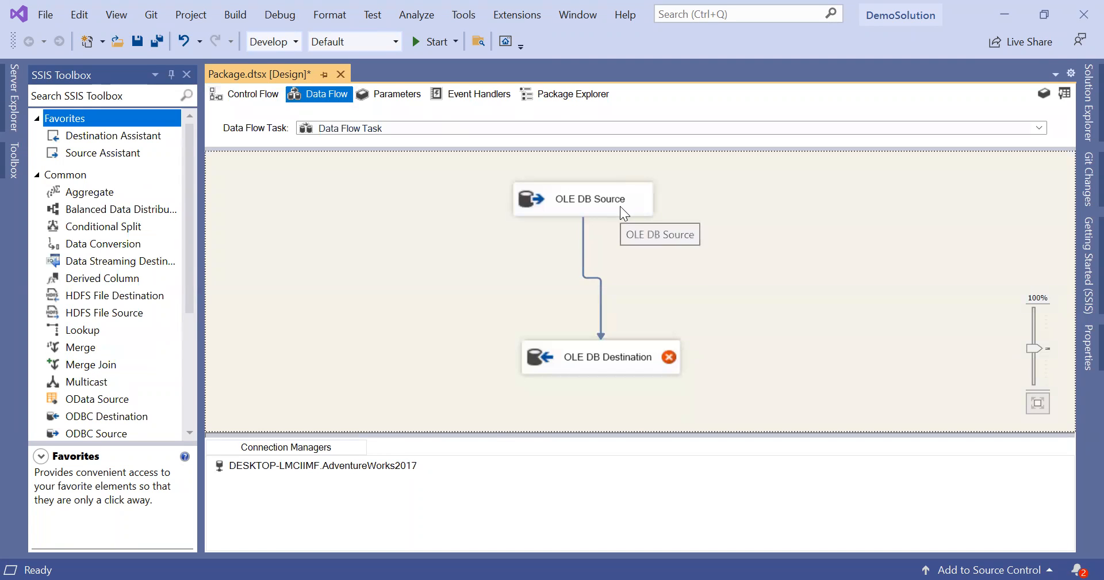
pyautogui.click(619, 206)
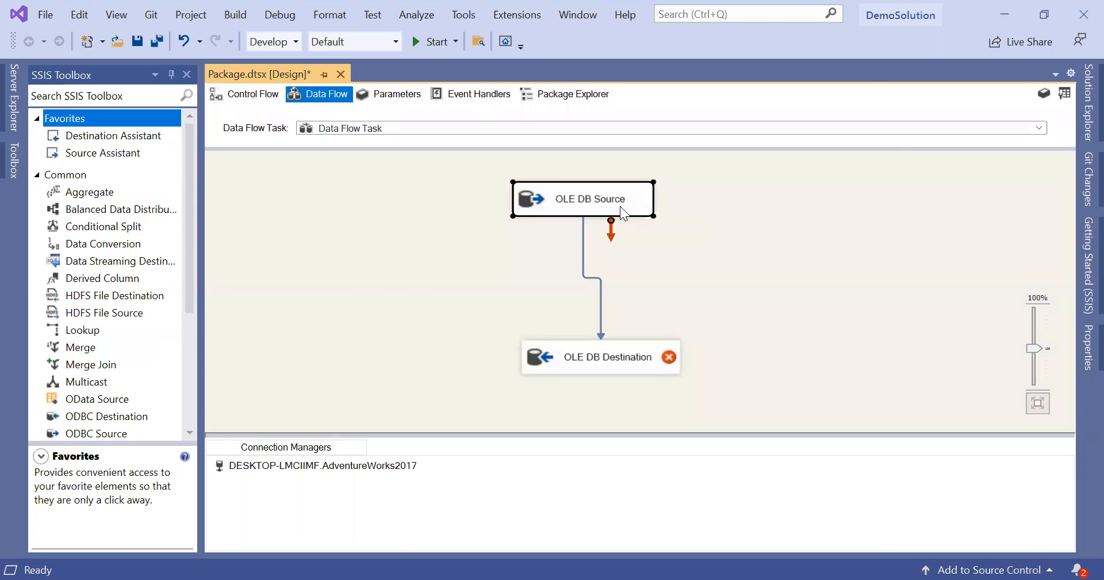
pyautogui.doubleClick(620, 206)
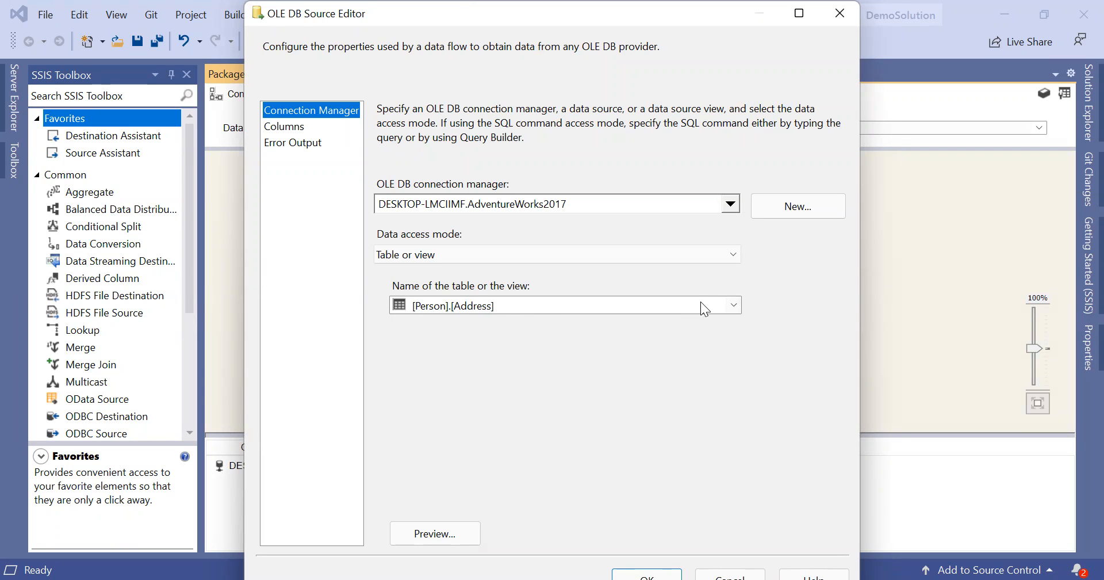
pyautogui.click(734, 306)
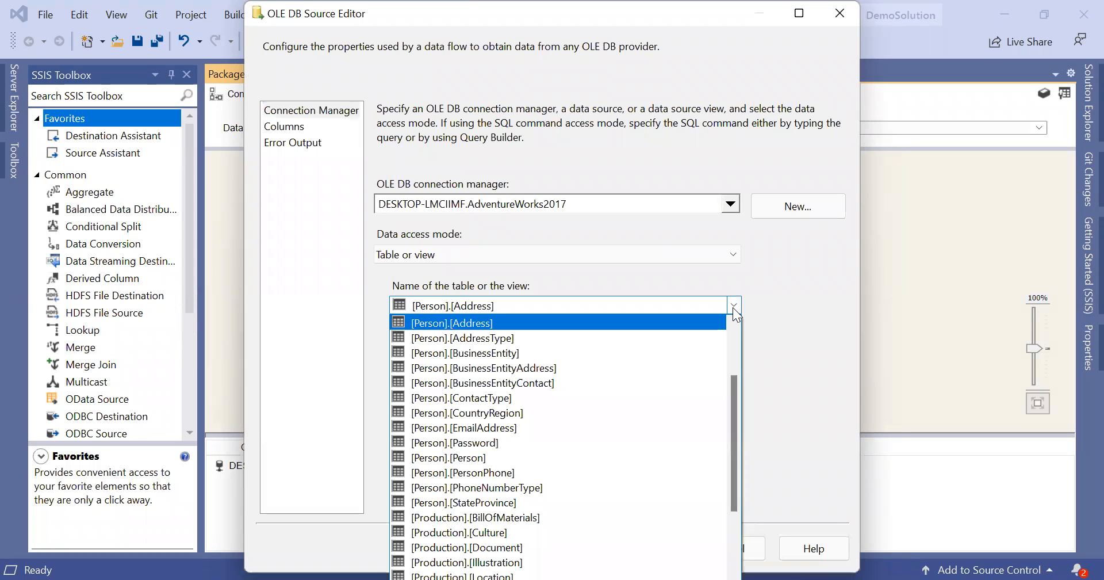
pyautogui.click(733, 307)
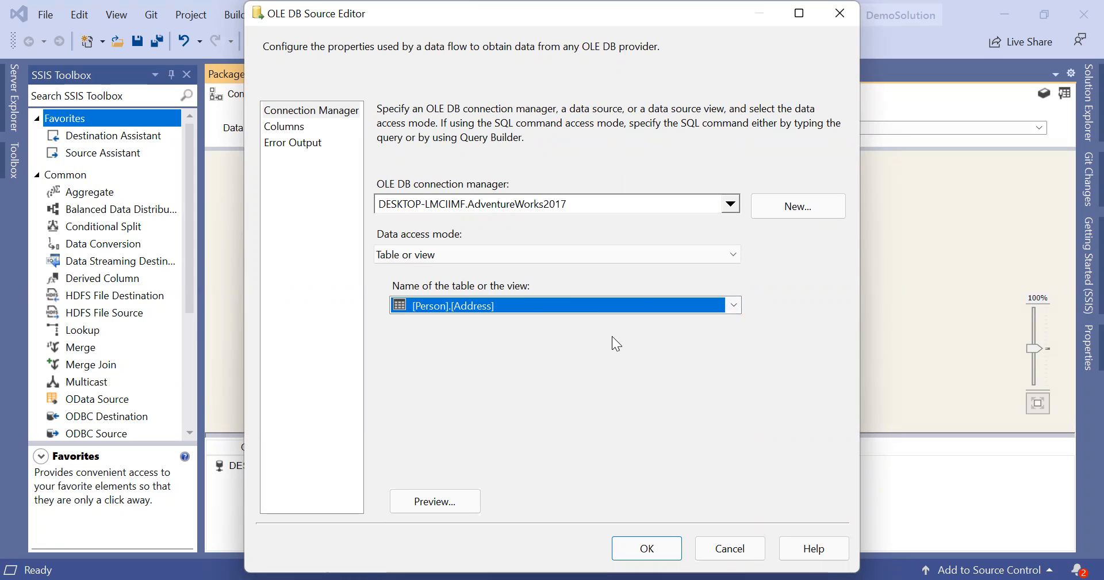
pyautogui.click(649, 551)
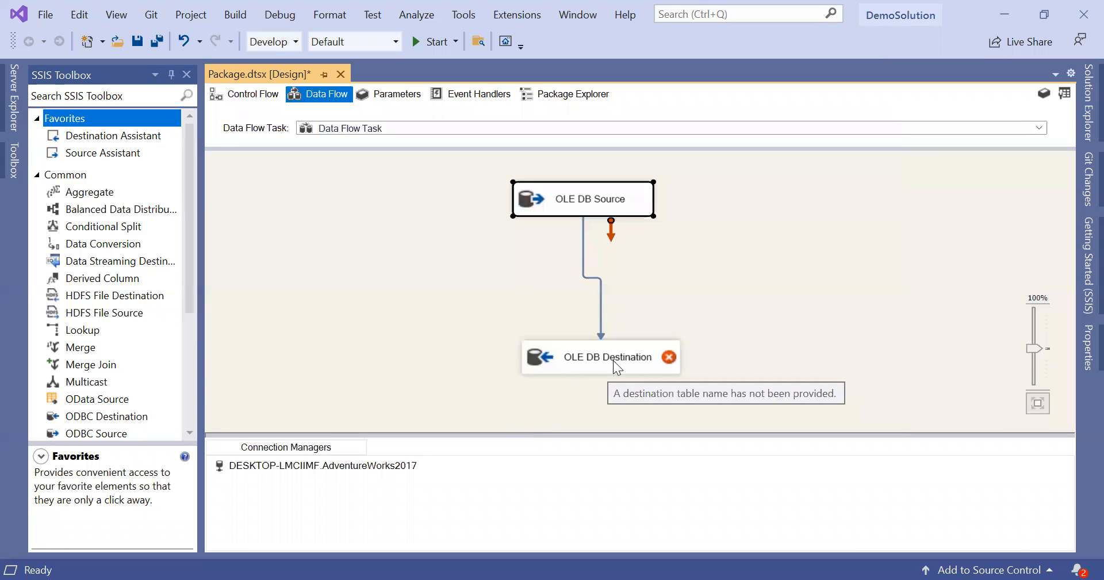
# Move the OLE DB Destination slightly so it sits directly beneath the OLE DB Source with a straight connector.
pyautogui.click(618, 358)
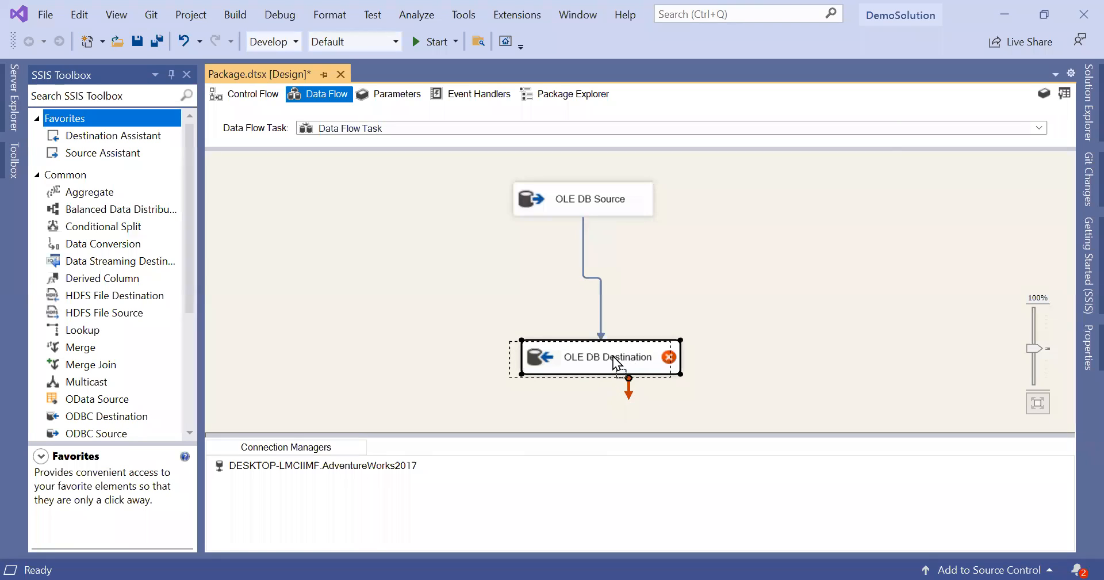
pyautogui.moveTo(614, 357); pyautogui.dragTo(613, 353)
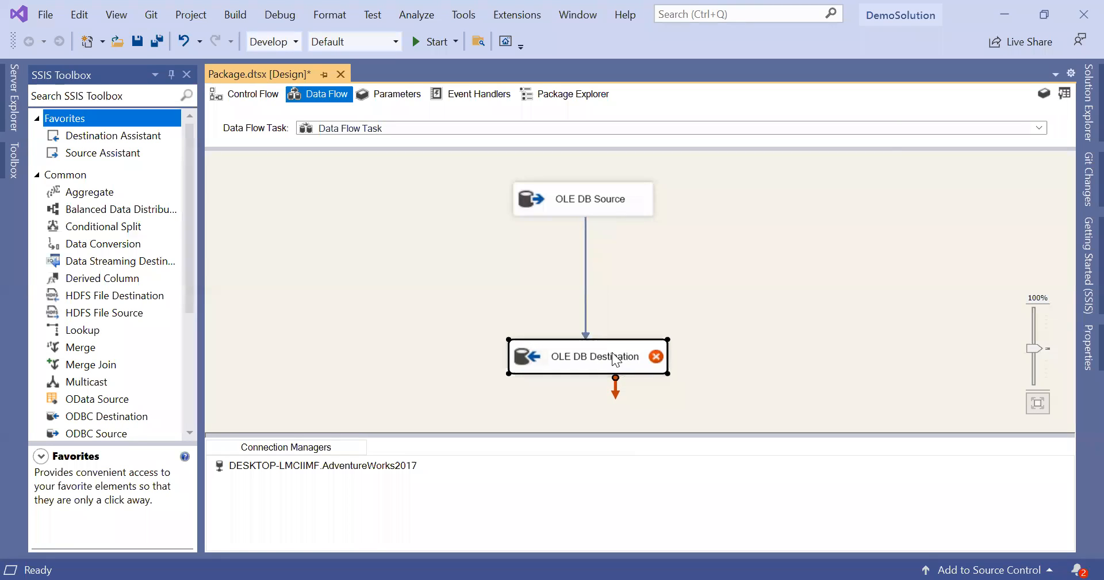
pyautogui.click(612, 200)
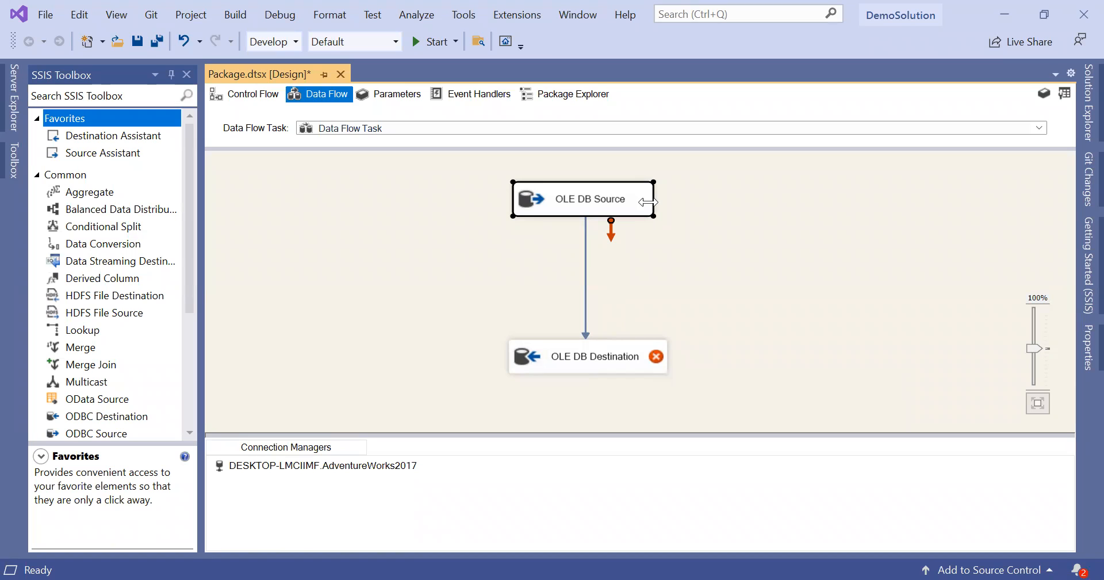
# Try the SQL command access mode for the OLE DB Destination, and set its data access mode to Table or view.
pyautogui.doubleClick(649, 354)
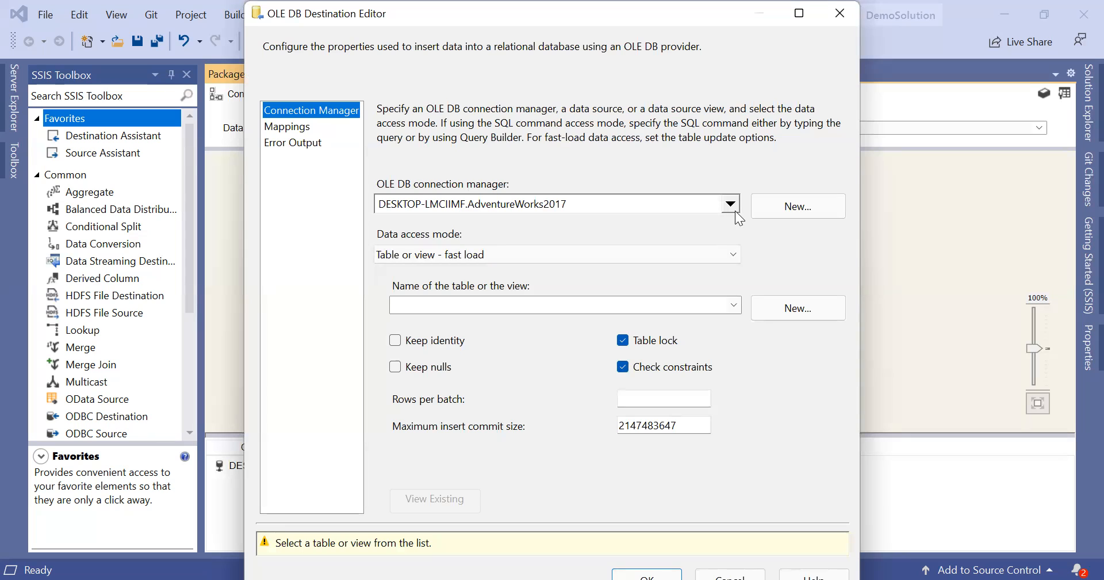
pyautogui.click(737, 263)
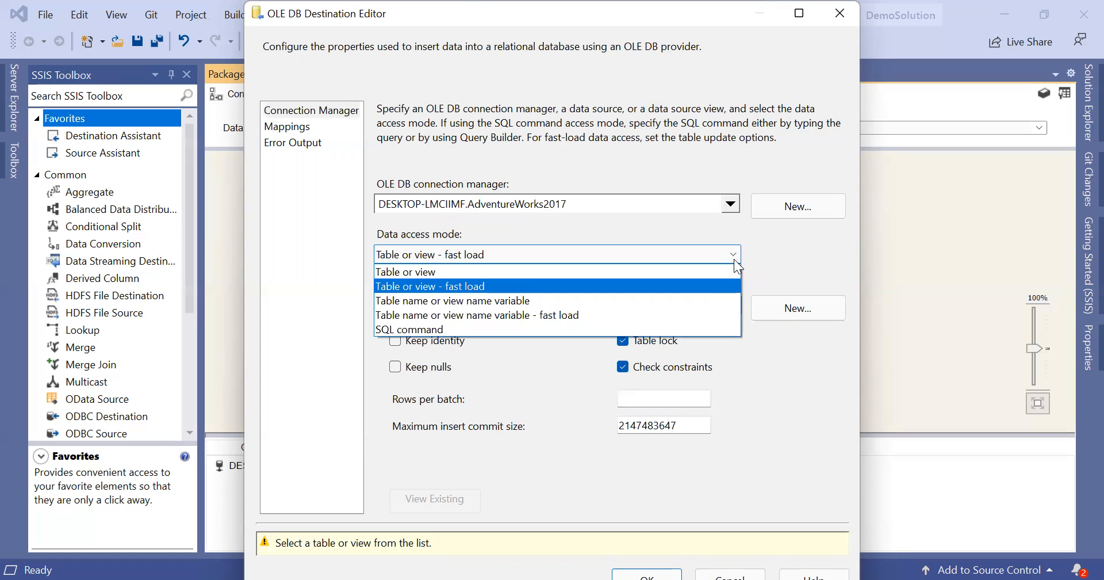
pyautogui.doubleClick(734, 259)
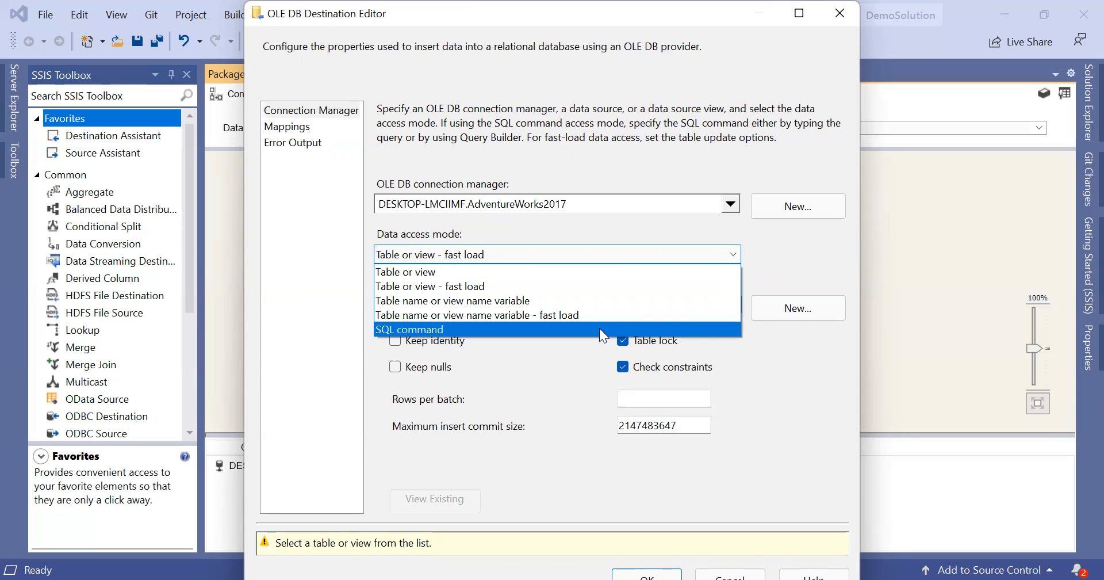
pyautogui.click(600, 329)
pyautogui.click(500, 369)
pyautogui.click(734, 259)
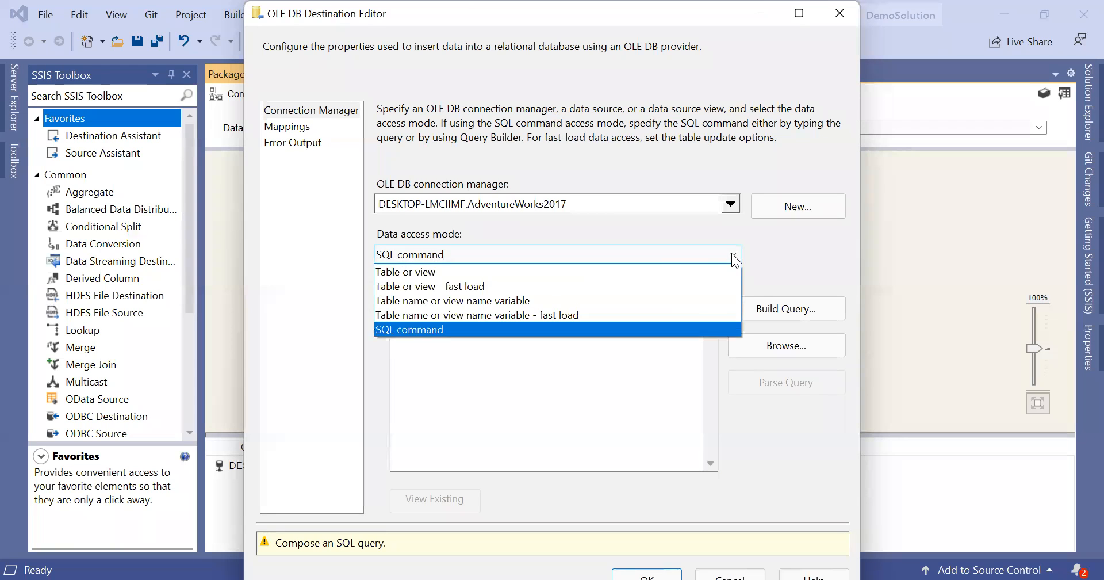
pyautogui.click(660, 271)
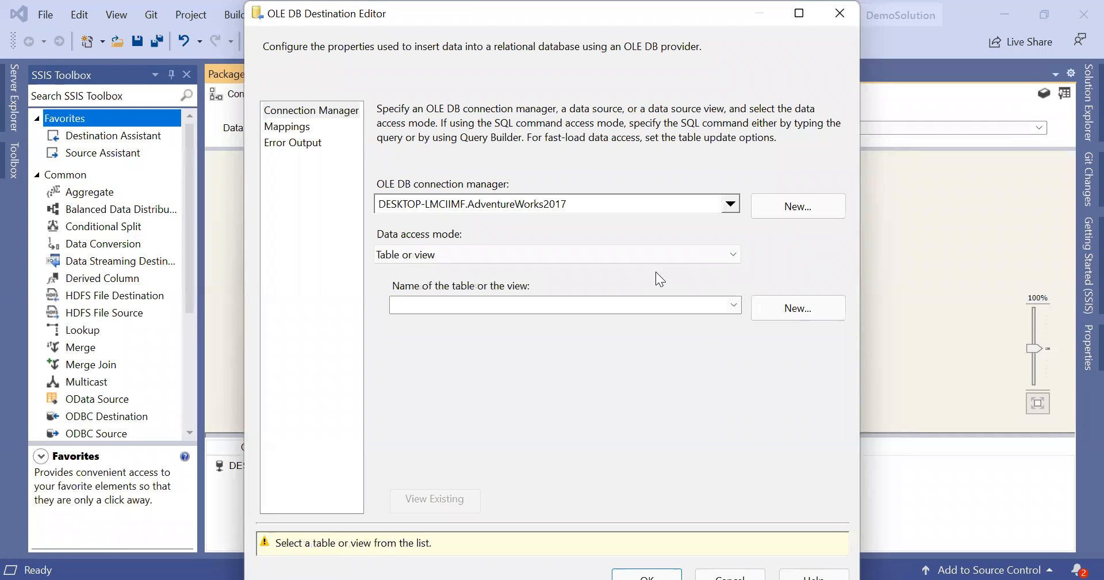
# Browse the tables available to the OLE DB Destination, and close its editor without saving.
pyautogui.click(737, 306)
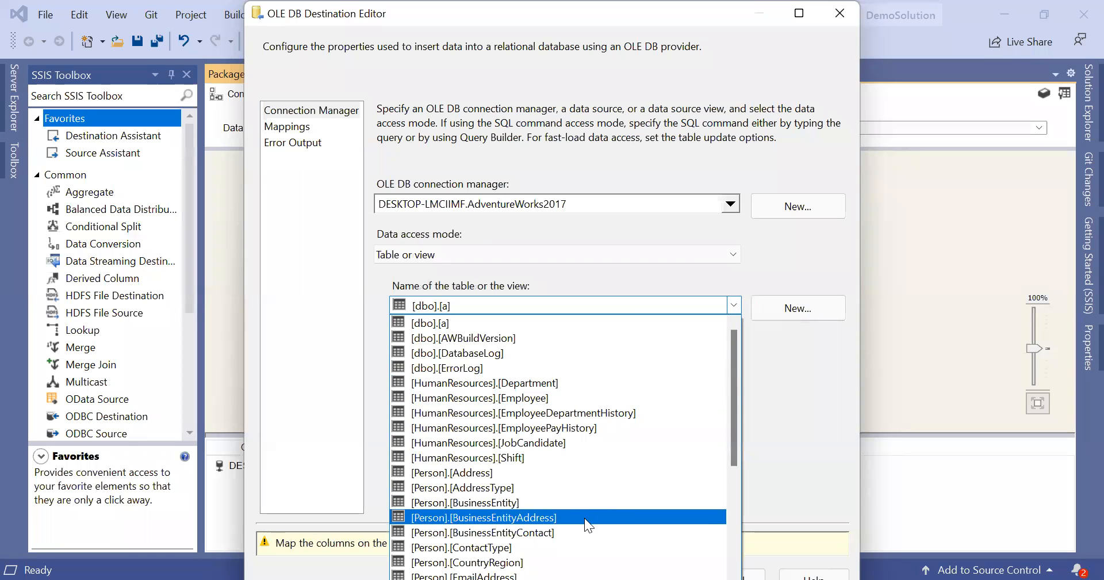
pyautogui.click(807, 414)
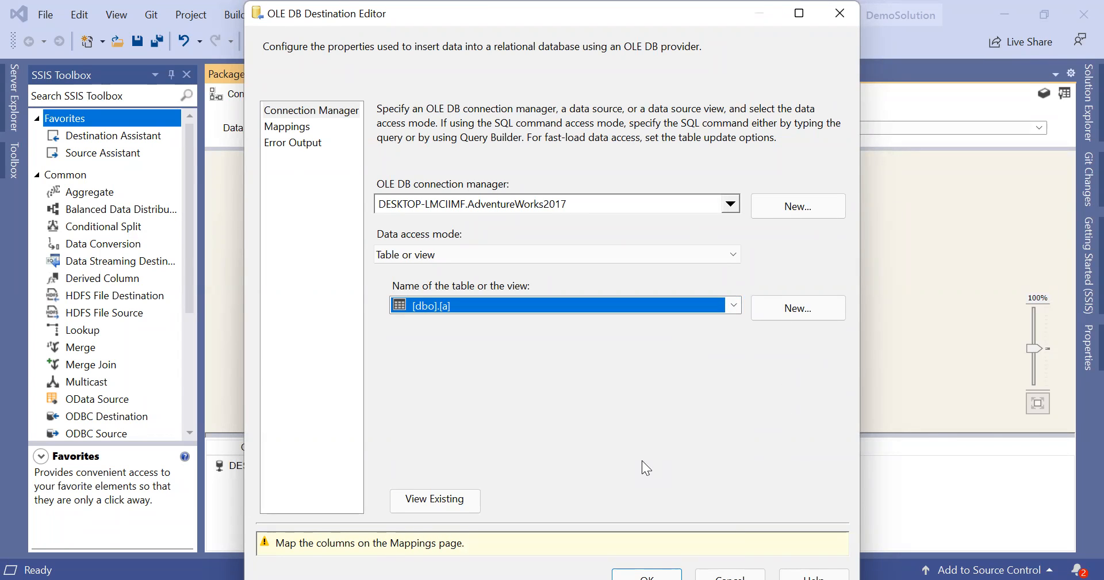
pyautogui.click(850, 24)
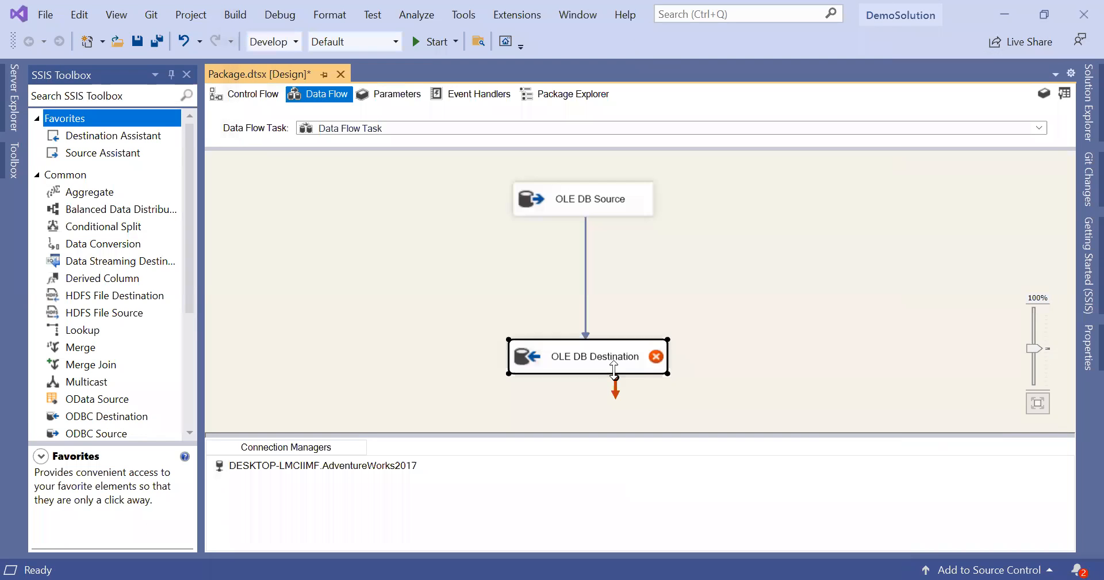
# Review the OLE DB Source's connection settings in an enlarged editor window, and cancel without changes.
pyautogui.doubleClick(600, 202)
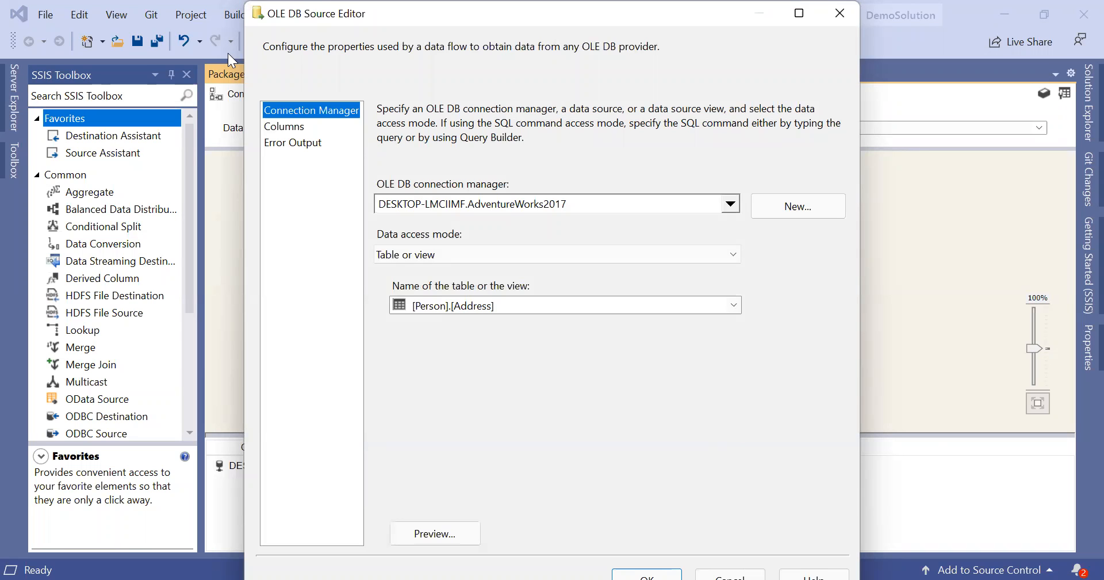
pyautogui.moveTo(580, 25); pyautogui.dragTo(537, 286)
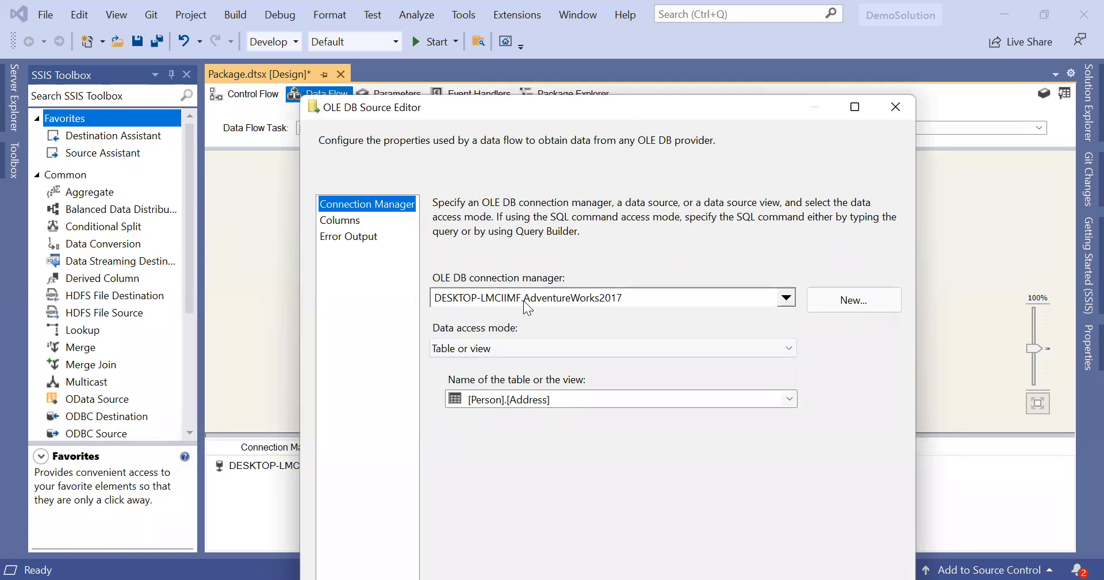
pyautogui.doubleClick(724, 106)
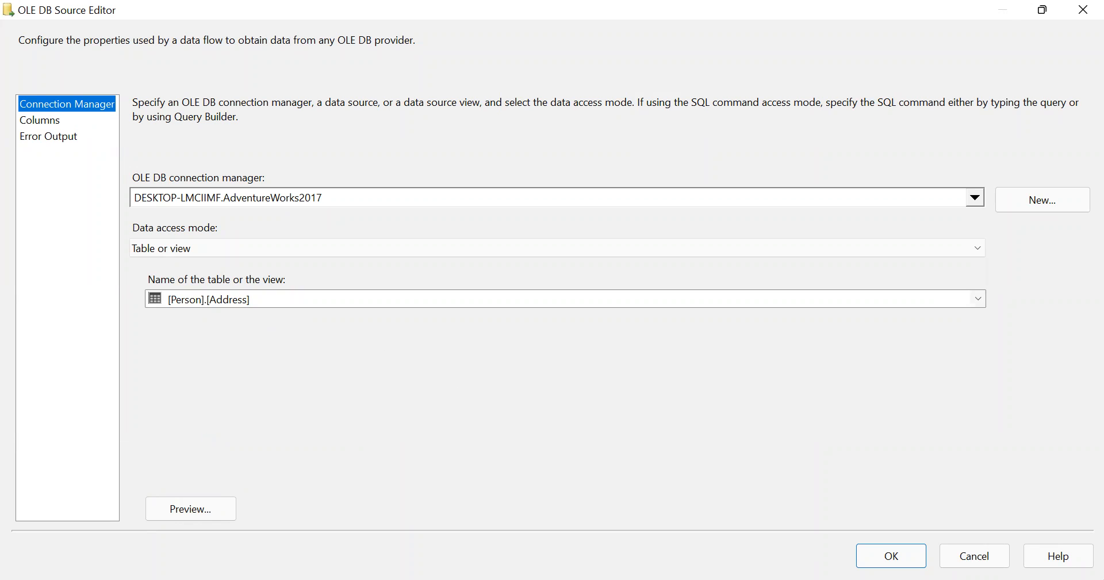
pyautogui.click(977, 557)
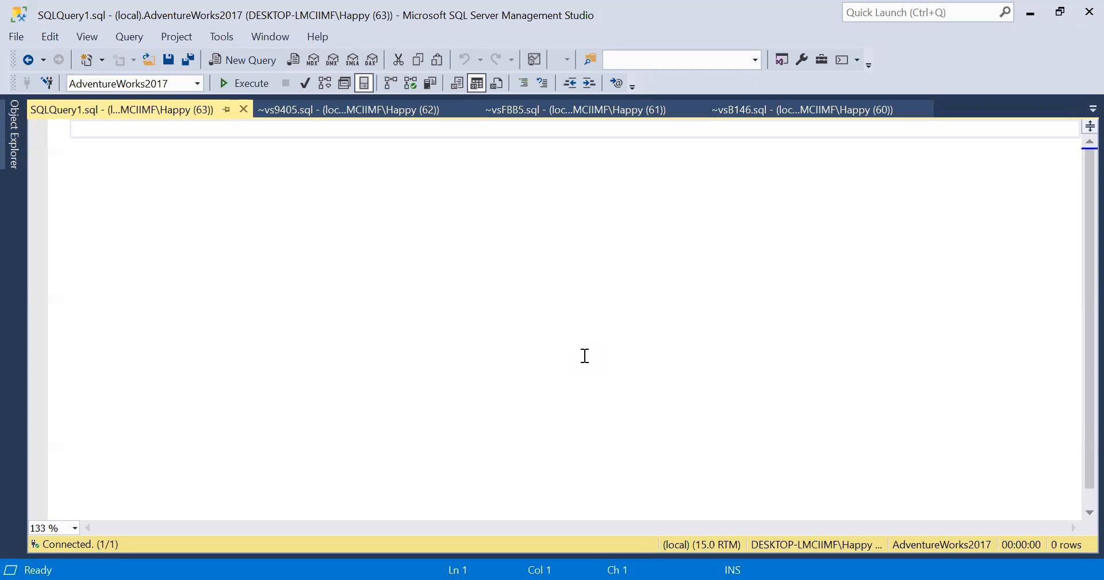
# Locate the Person.Address table of the AdventureWorks2017 database in SQL Server Management Studio and view its available actions without choosing one.
pyautogui.click(12, 135)
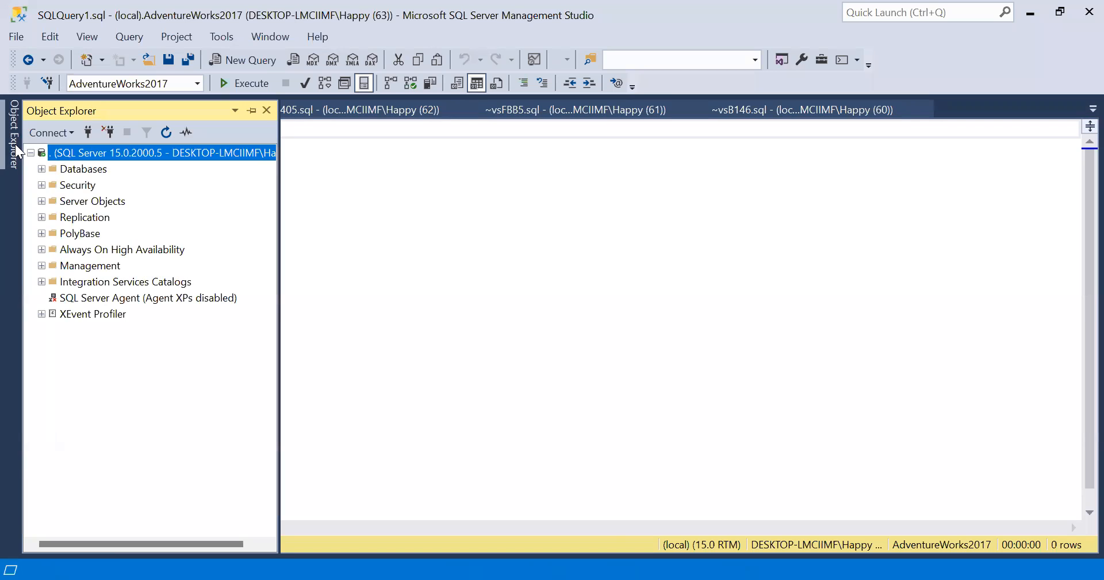
pyautogui.doubleClick(74, 170)
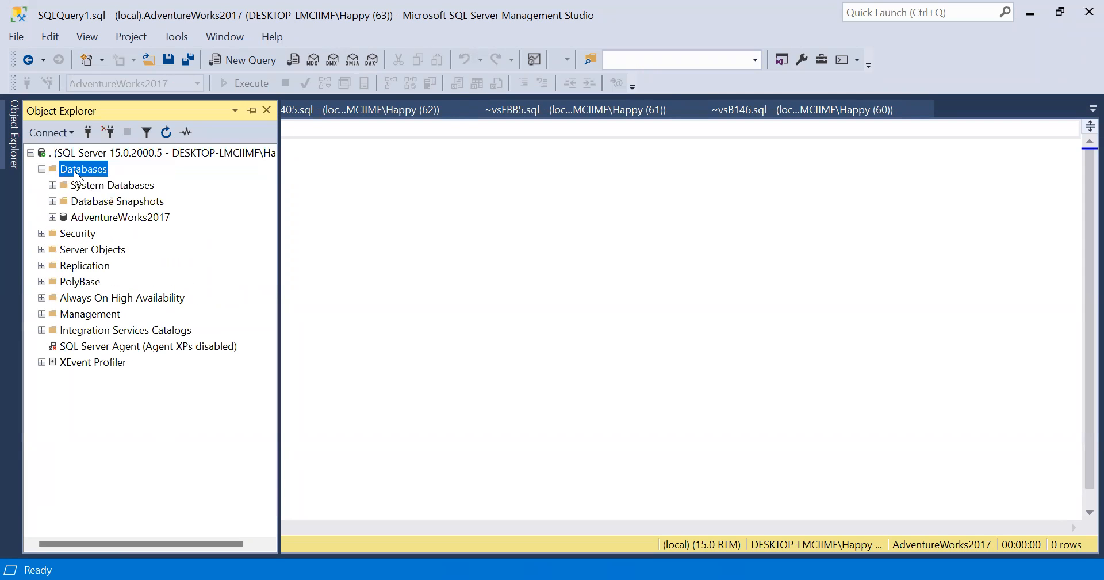
pyautogui.doubleClick(136, 218)
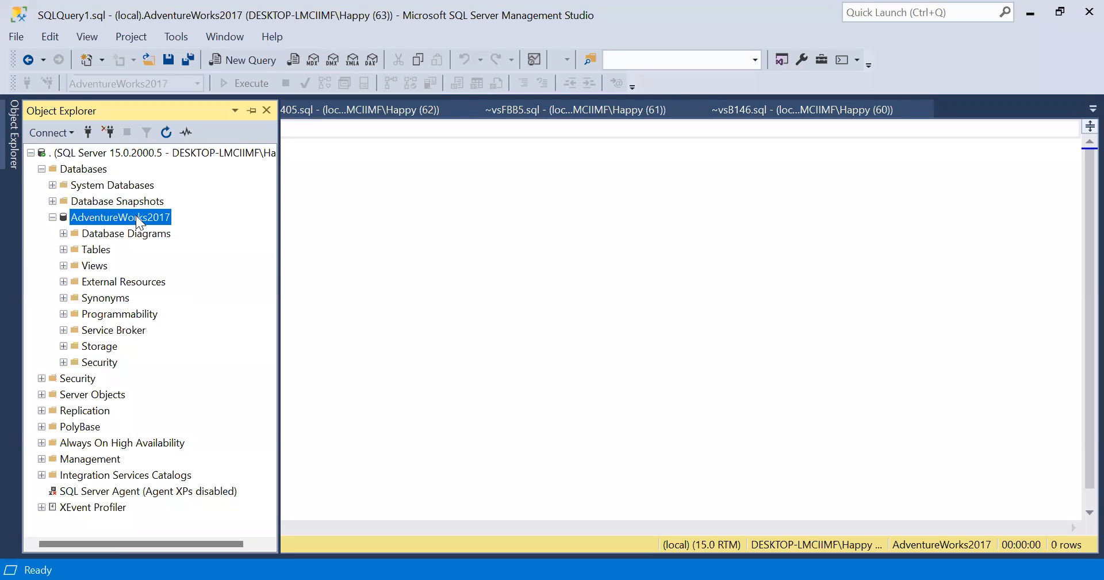
pyautogui.doubleClick(105, 252)
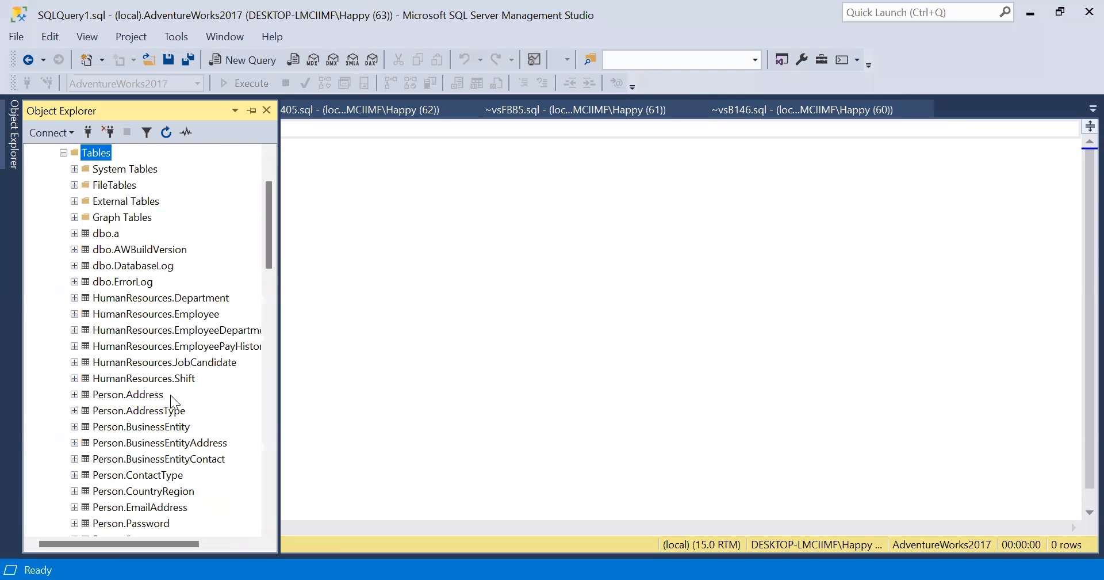
pyautogui.rightClick(139, 397)
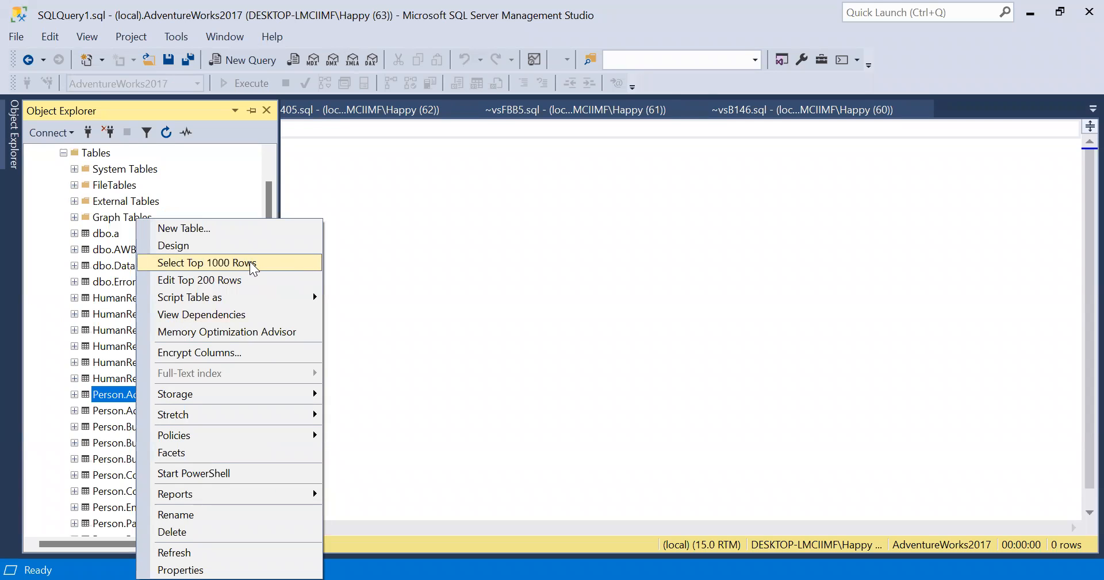
pyautogui.click(572, 312)
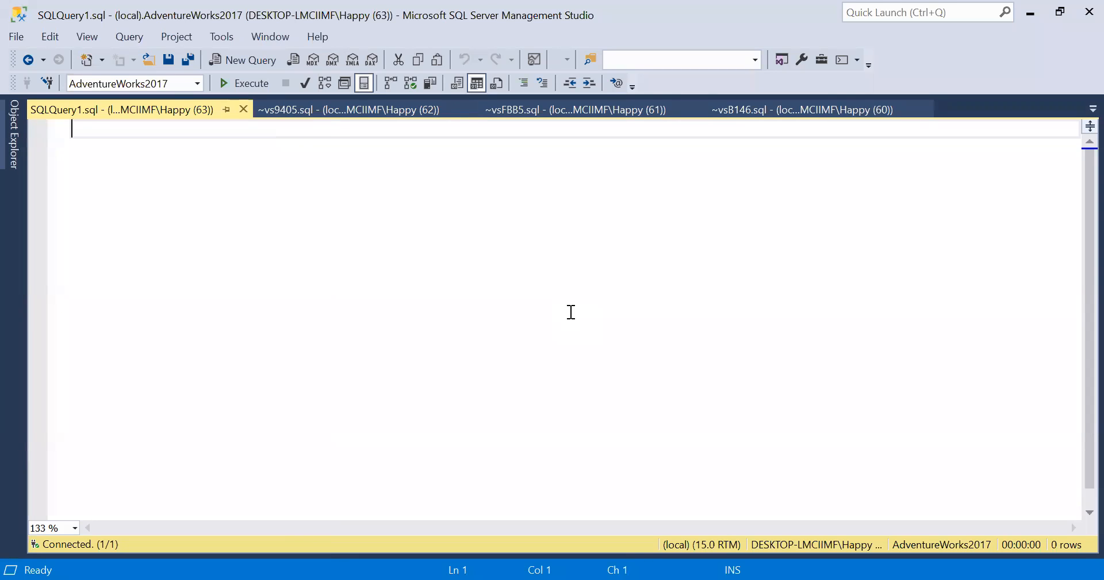
# Write the query "select * from person.address" in SQLQuery1.sql and execute it.
pyautogui.write('select')
pyautogui.write('inform')
pyautogui.press('BackSpace')
pyautogui.press('BackSpace')
pyautogui.press('BackSpace')
pyautogui.press('BackSpace')
pyautogui.press('BackSpace')
pyautogui.press('BackSpace')
pyautogui.write('from')
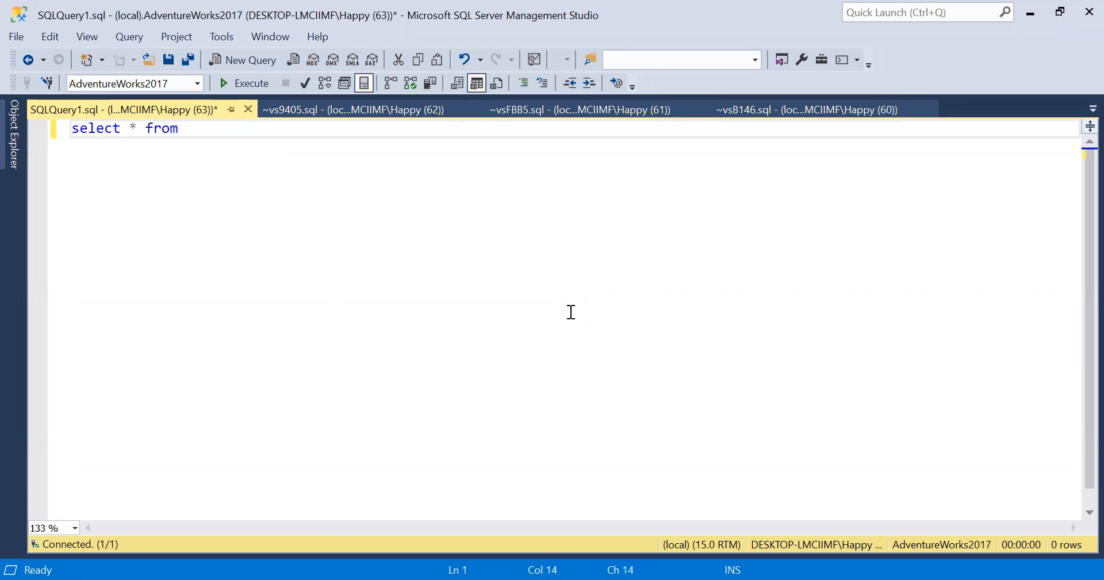
pyautogui.write(' per')
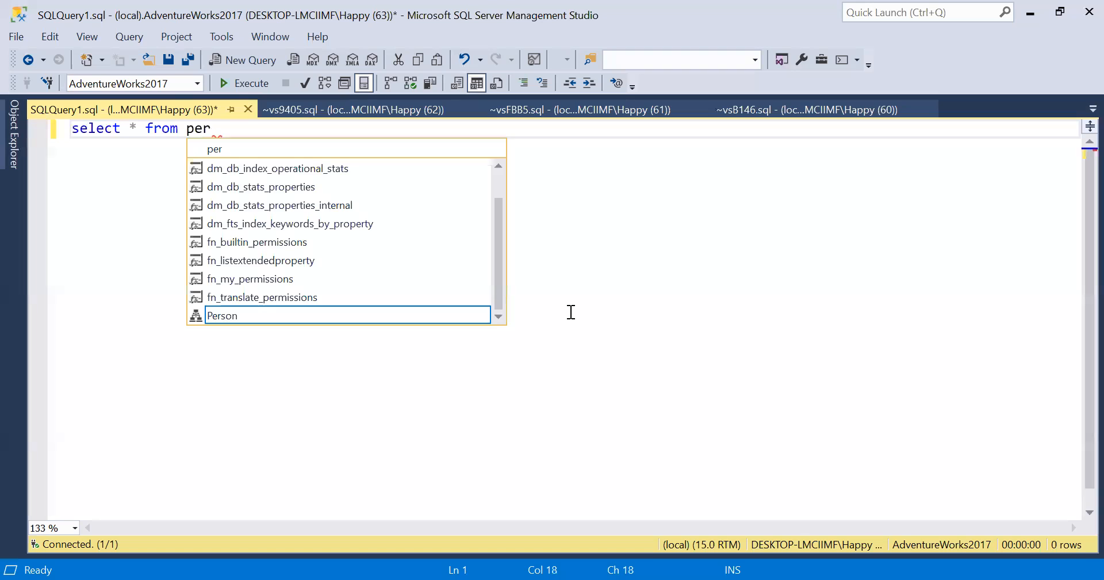
pyautogui.write('son')
pyautogui.press('Escape')
pyautogui.write('.')
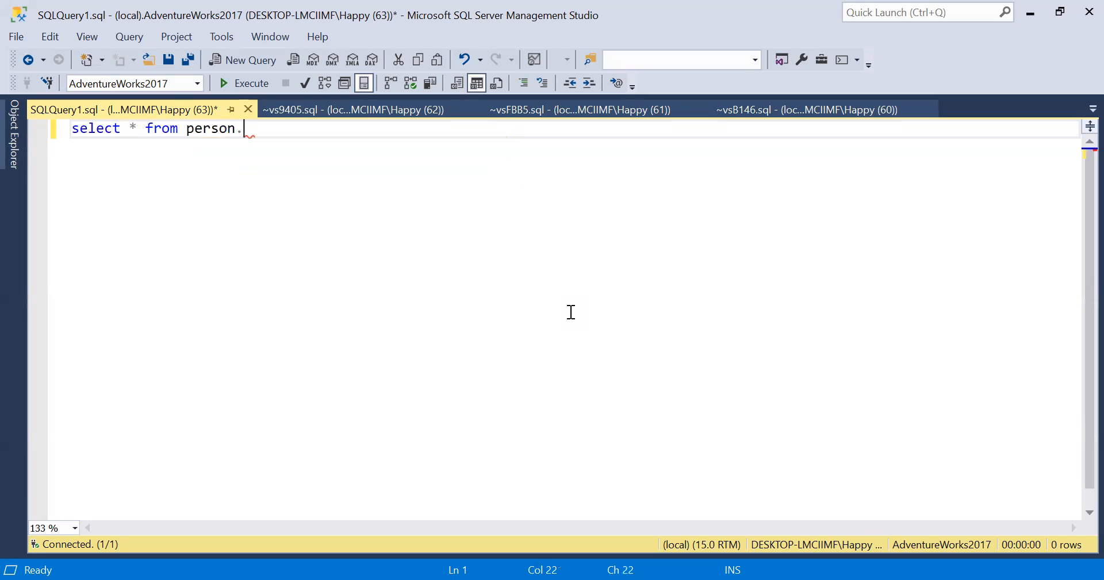
pyautogui.write('address')
pyautogui.press('Escape')
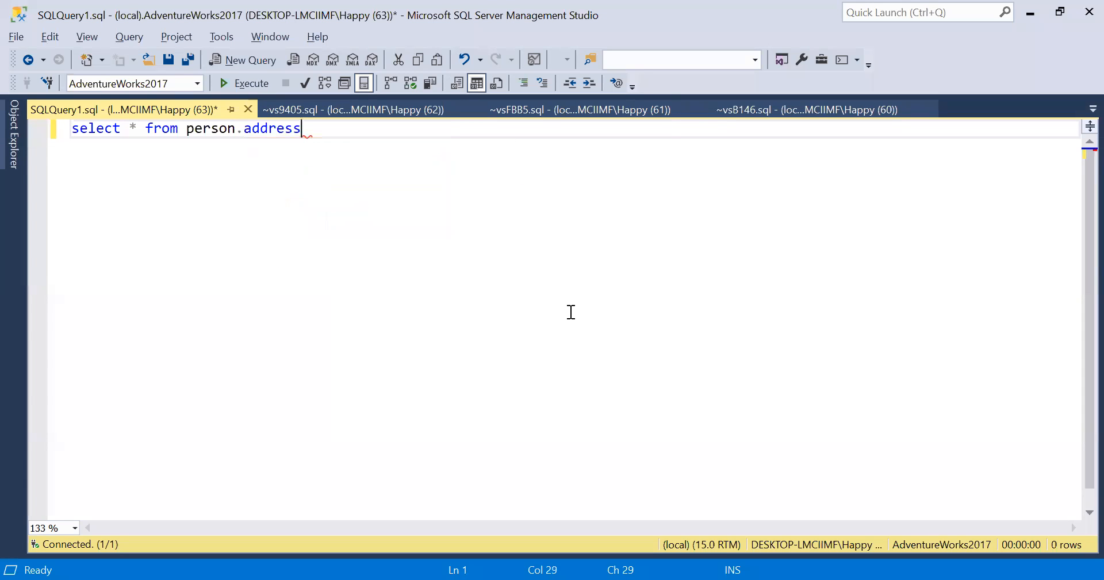
pyautogui.press('F5')
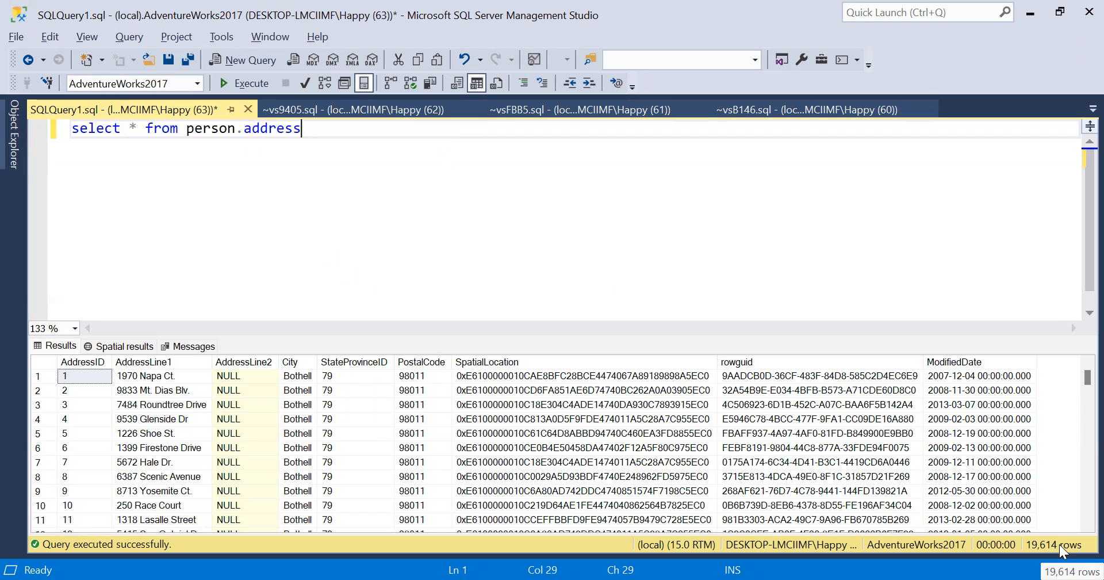
# Examine the columns of the person.address query results, especially SpatialLocation and rowguid.
pyautogui.click(580, 391)
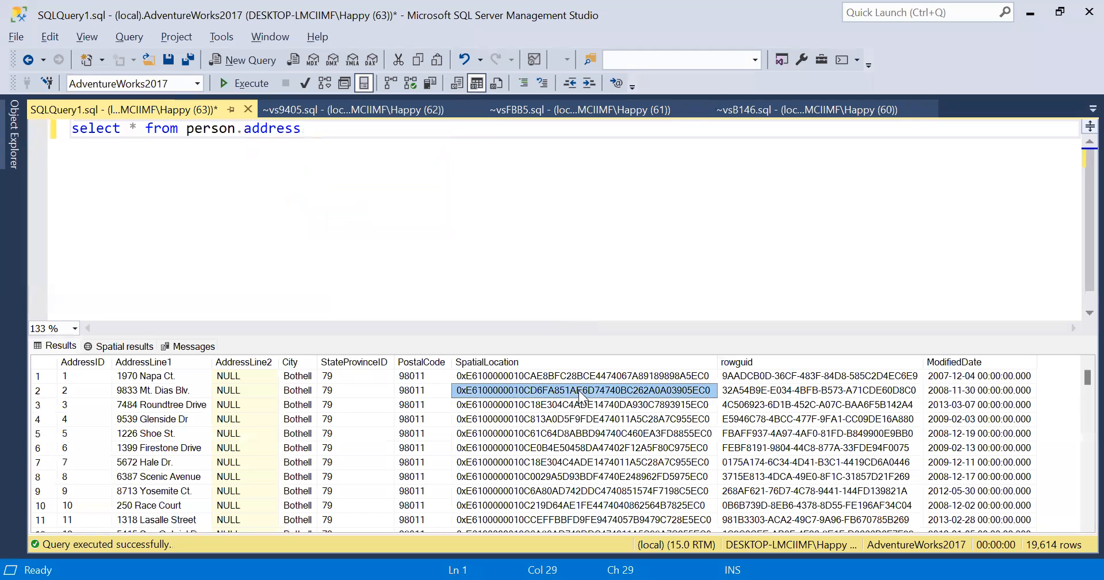
pyautogui.press('Right')
pyautogui.press('Left')
pyautogui.press('Left')
pyautogui.press('Home')
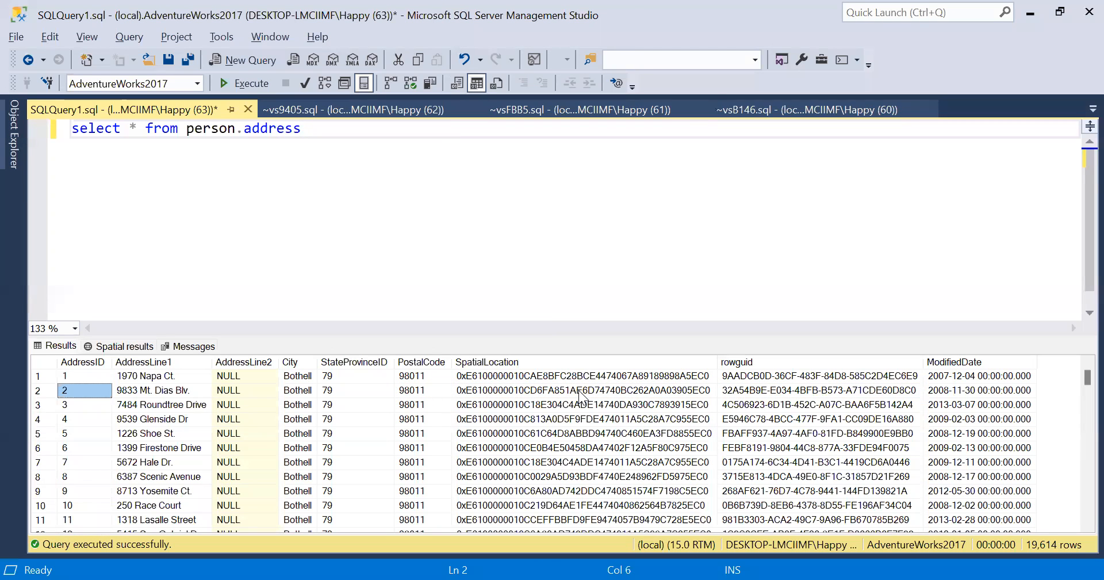
pyautogui.press('Right')
pyautogui.press('Right')
pyautogui.press('Right')
pyautogui.press('Right')
pyautogui.press('Right')
pyautogui.press('Right')
pyautogui.press('Right')
pyautogui.press('Right')
pyautogui.press('Left')
pyautogui.press('Left')
pyautogui.press('Right')
pyautogui.press('Left')
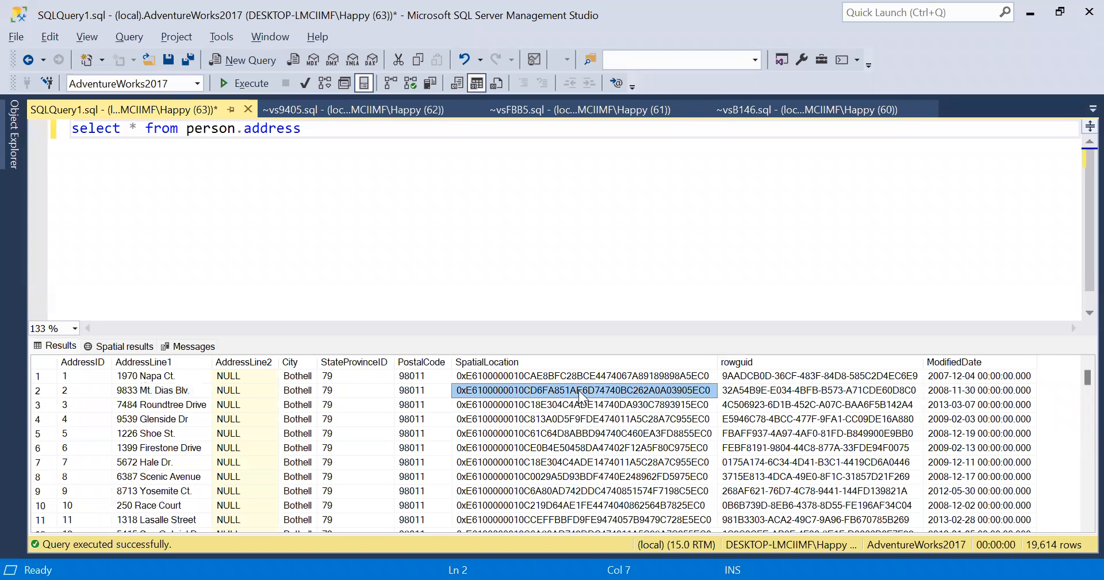
pyautogui.hotkey('shift', 'Right')
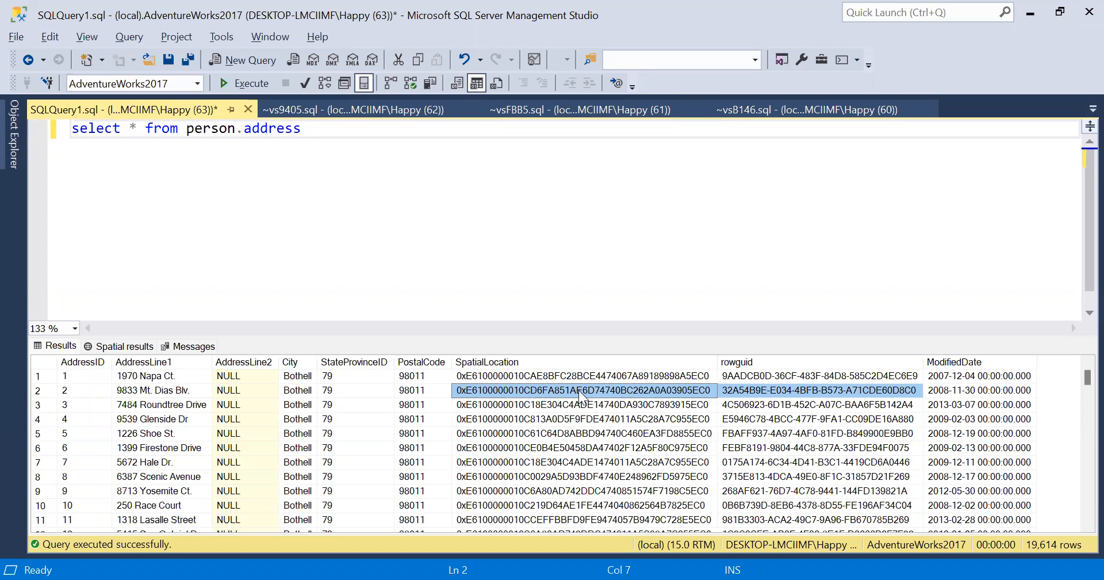
pyautogui.click(861, 362)
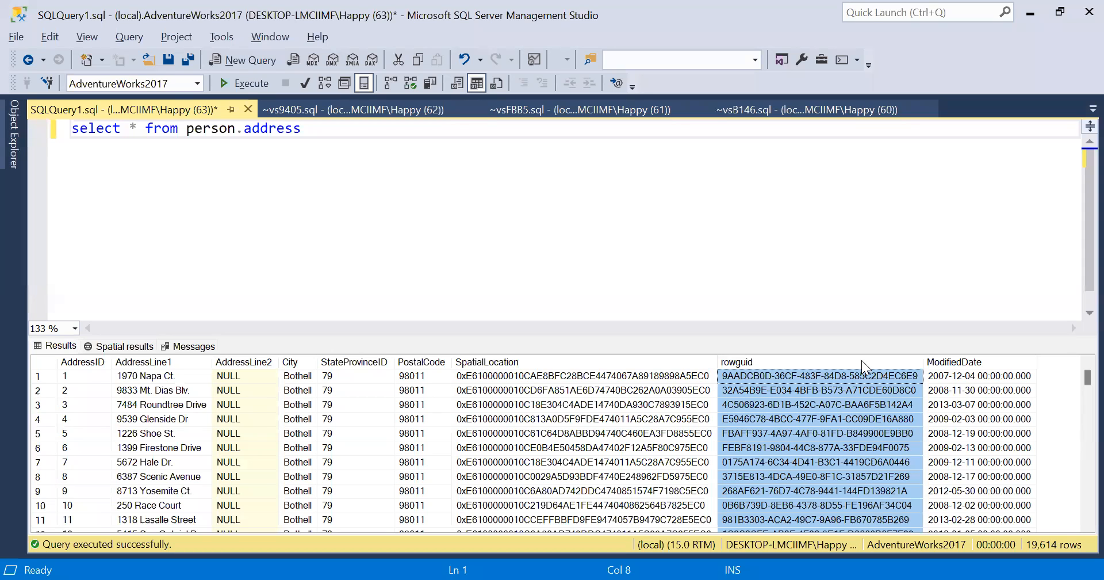
# Begin a second statement two lines below the first query with "select into tempaddress from".
pyautogui.click(593, 197)
pyautogui.press('Return')
pyautogui.press('Return')
pyautogui.write('select ')
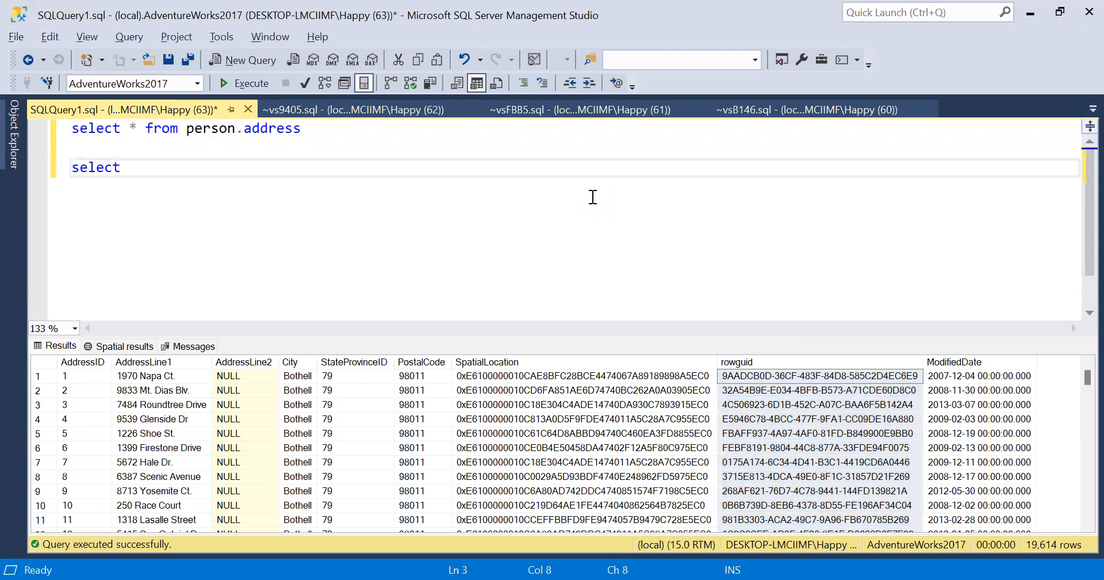
pyautogui.write('into')
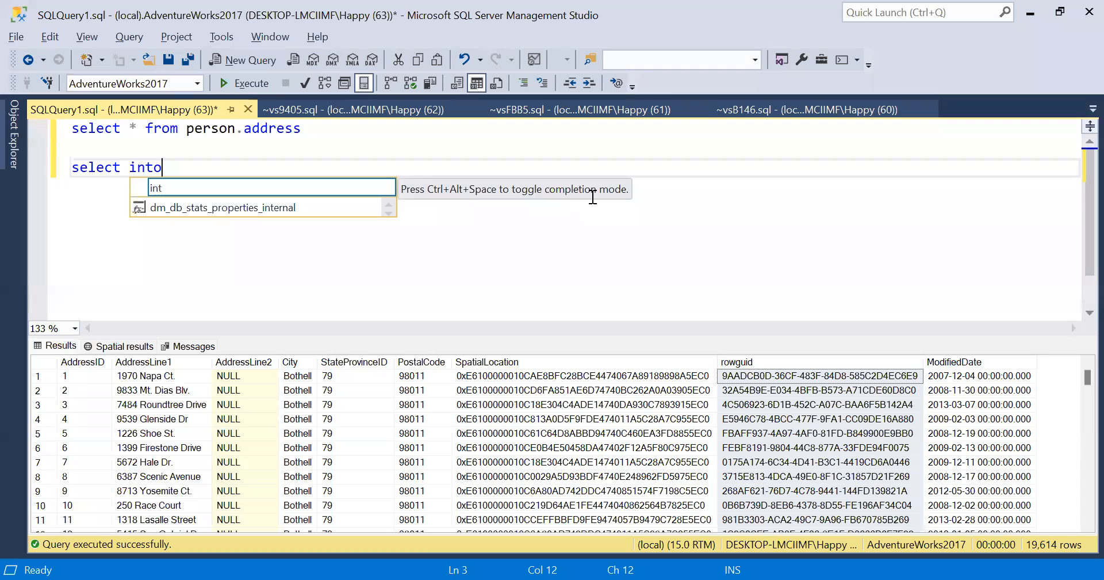
pyautogui.write('m')
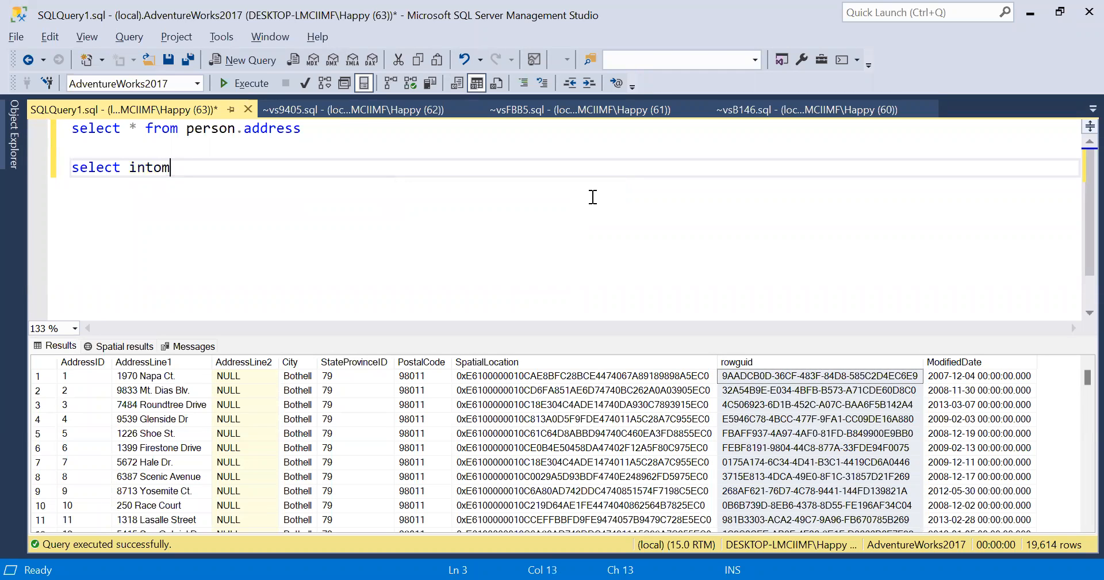
pyautogui.press('BackSpace')
pyautogui.write('tempaddress')
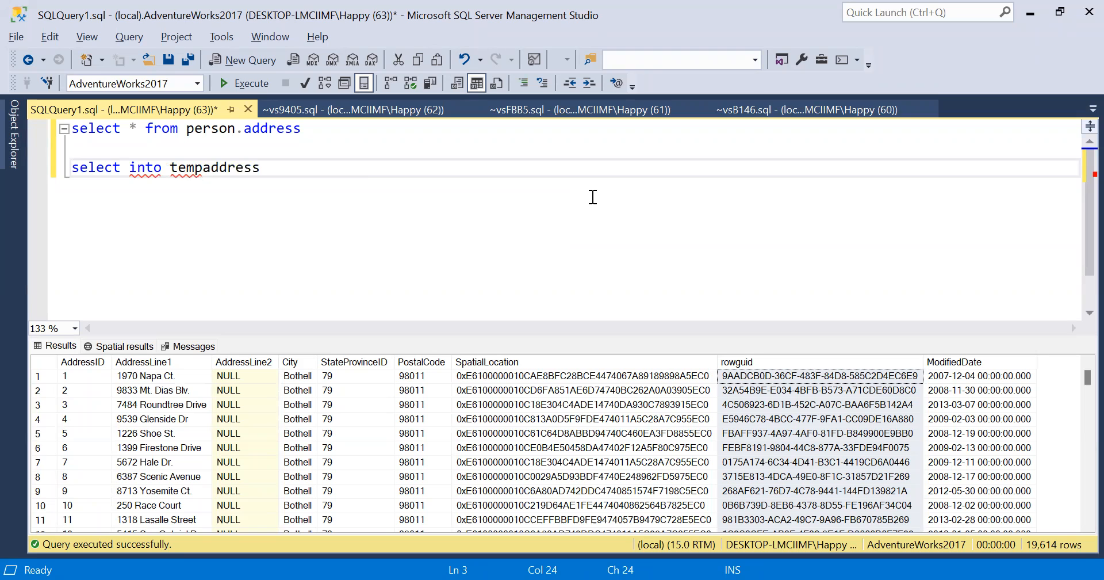
pyautogui.write(' from')
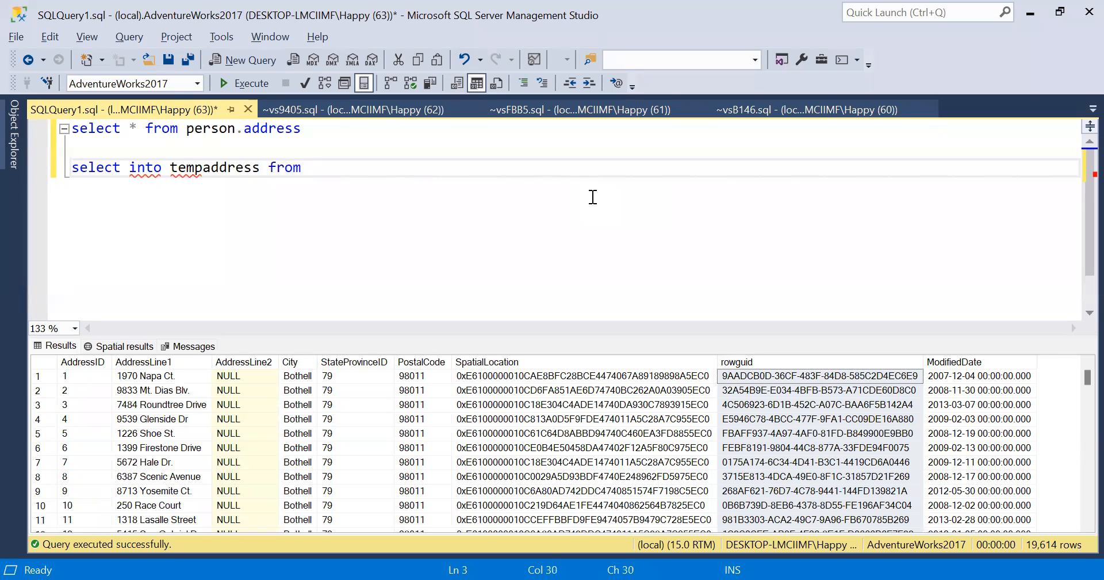
# Complete the second statement with person.address, copied from the first query, as its source and * as its column list.
pyautogui.click(187, 128)
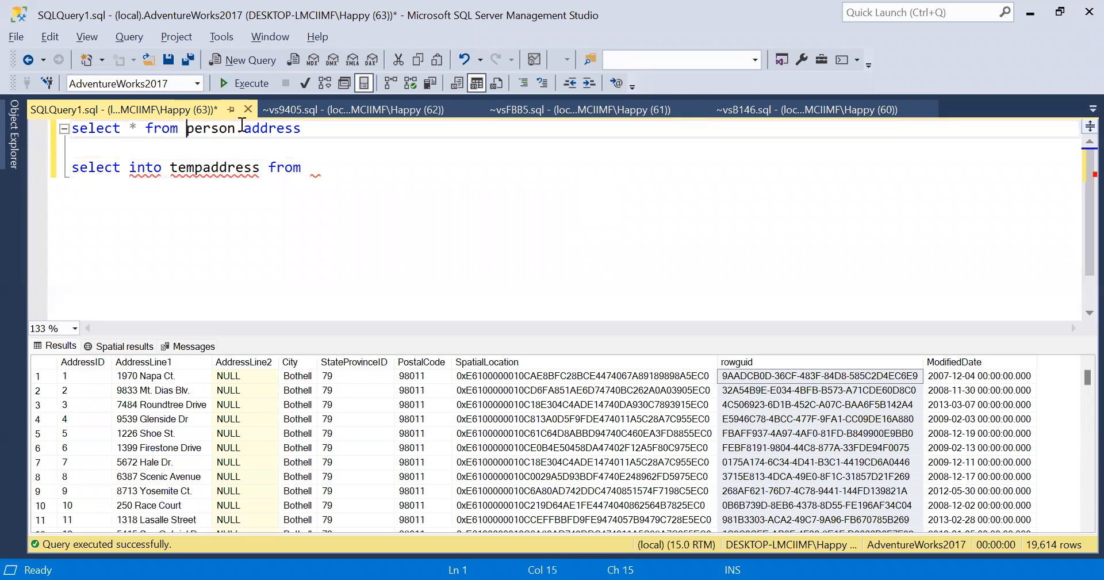
pyautogui.keyDown('shift'); pyautogui.click(335, 127); pyautogui.keyUp('shift')
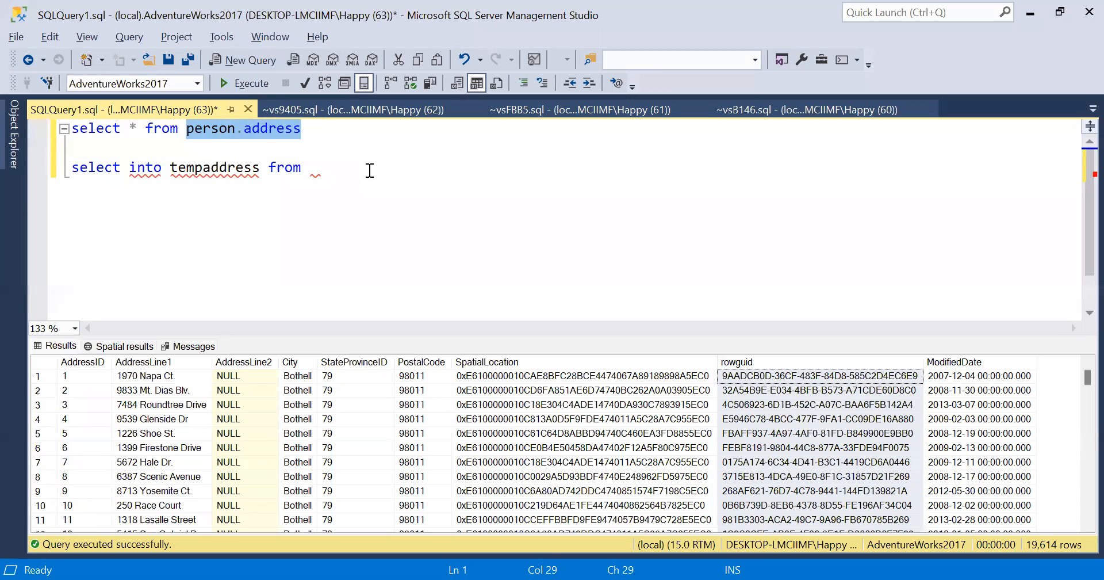
pyautogui.hotkey('ctrl', 'c')
pyautogui.click(370, 171)
pyautogui.hotkey('ctrl', 'v')
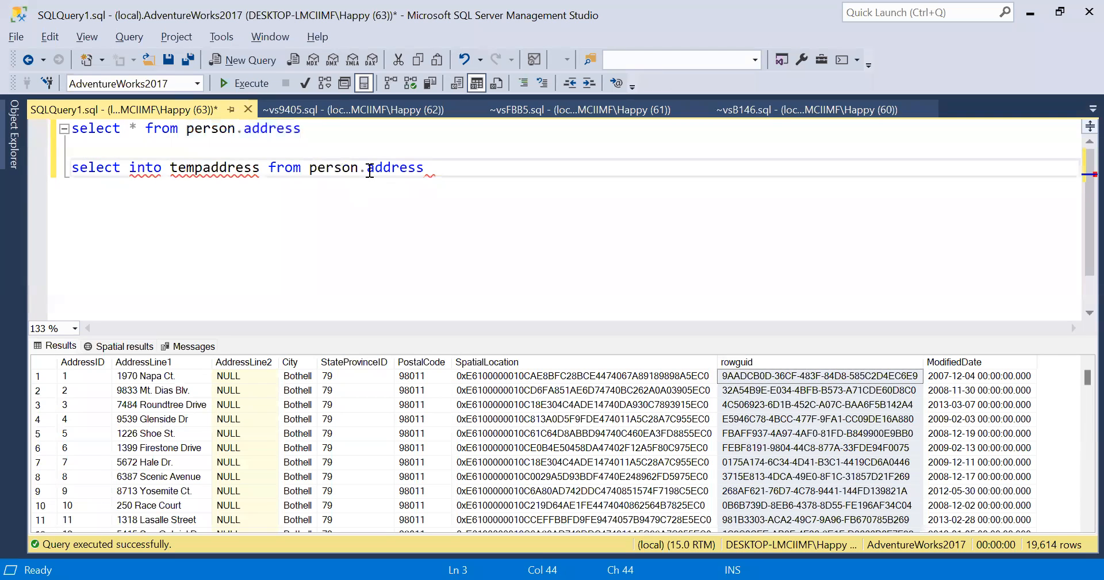
pyautogui.click(132, 168)
pyautogui.write('*')
# Execute only the "select * into tempaddress from person.address" statement.
pyautogui.click(491, 173)
pyautogui.hotkey('shift', 'Up')
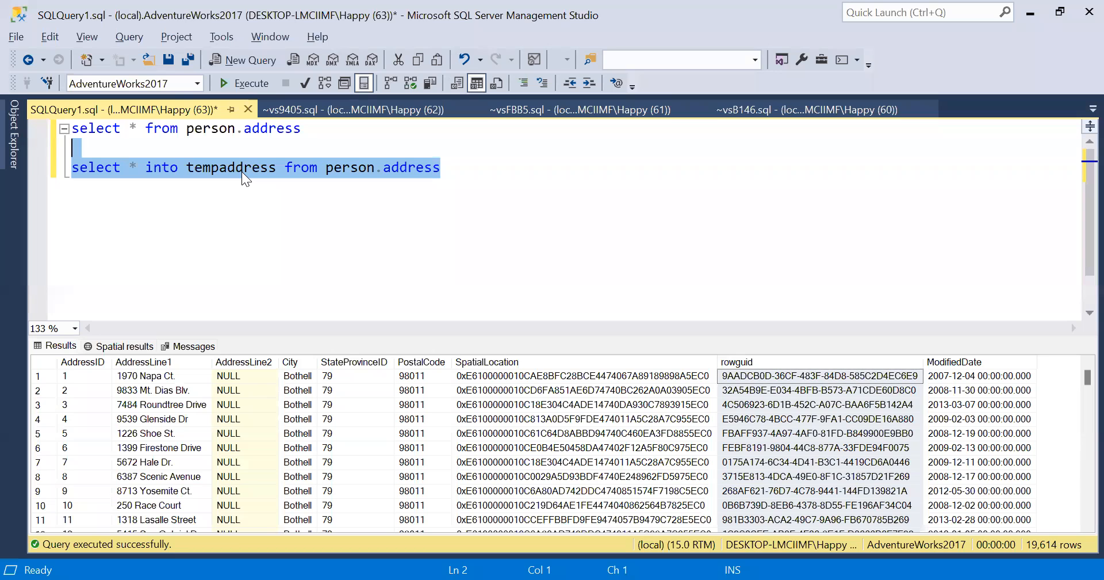
pyautogui.press('F5')
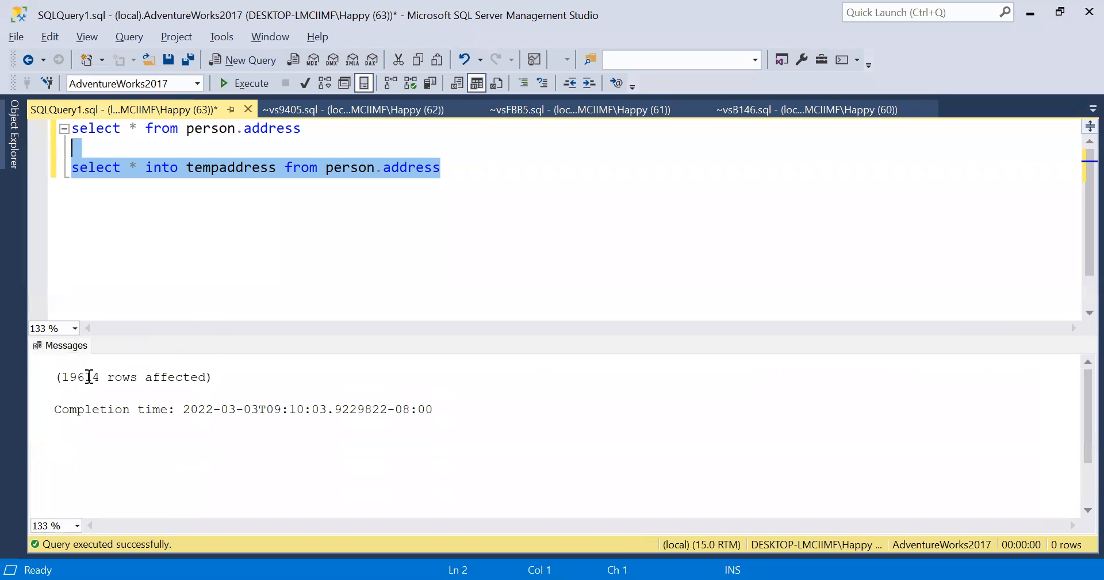
# Copy the table name tempaddress from the second statement onto a new line three lines below it.
pyautogui.click(616, 211)
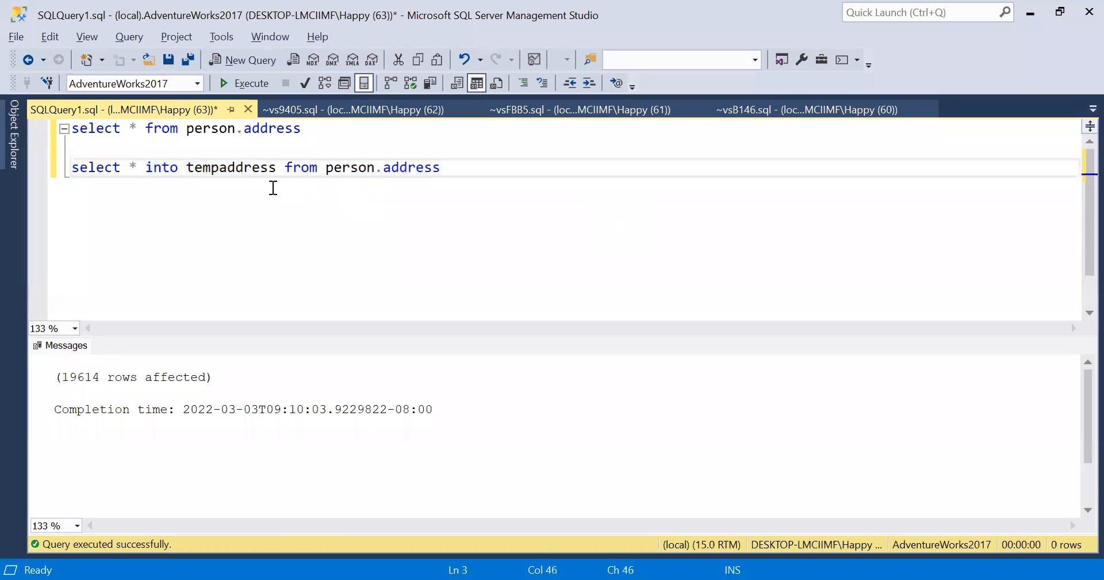
pyautogui.doubleClick(256, 168)
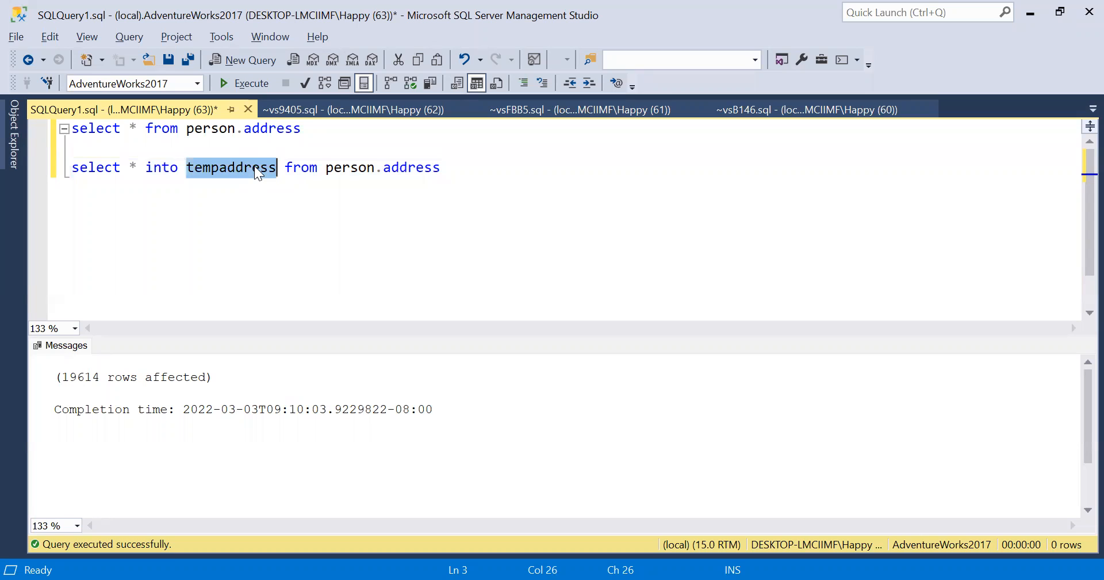
pyautogui.click(608, 214)
pyautogui.press('Return')
pyautogui.press('Return')
pyautogui.press('Return')
pyautogui.hotkey('ctrl', 'v')
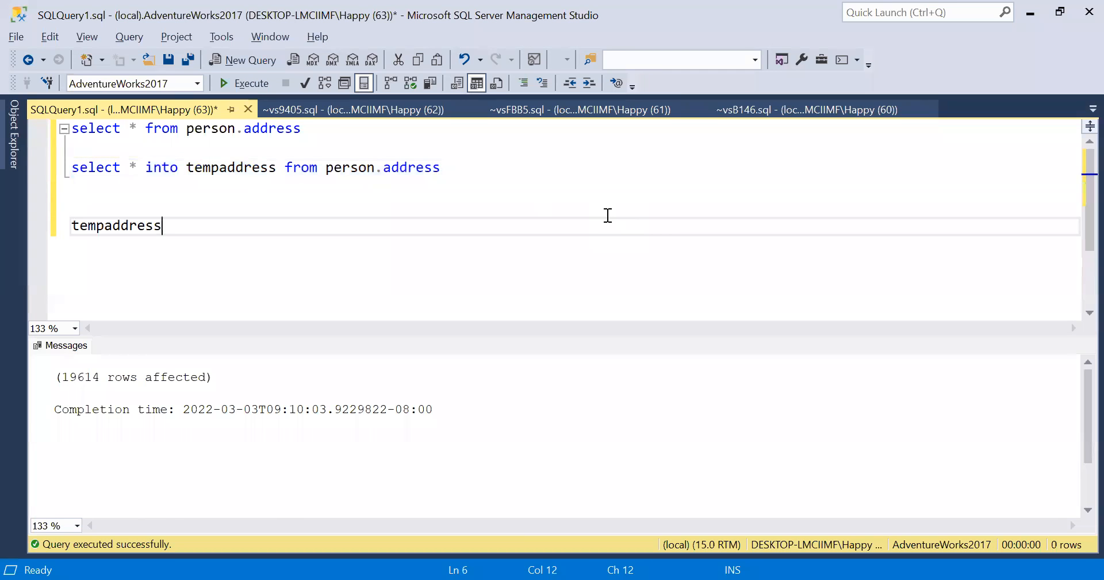
# Complete the new line as "select * from tempaddress" and execute only that statement.
pyautogui.press('Home')
pyautogui.write('slect *n')
pyautogui.press('BackSpace')
pyautogui.press('BackSpace')
pyautogui.press('BackSpace')
pyautogui.press('BackSpace')
pyautogui.press('BackSpace')
pyautogui.press('BackSpace')
pyautogui.press('BackSpace')
pyautogui.write('elect * from')
pyautogui.press('End')
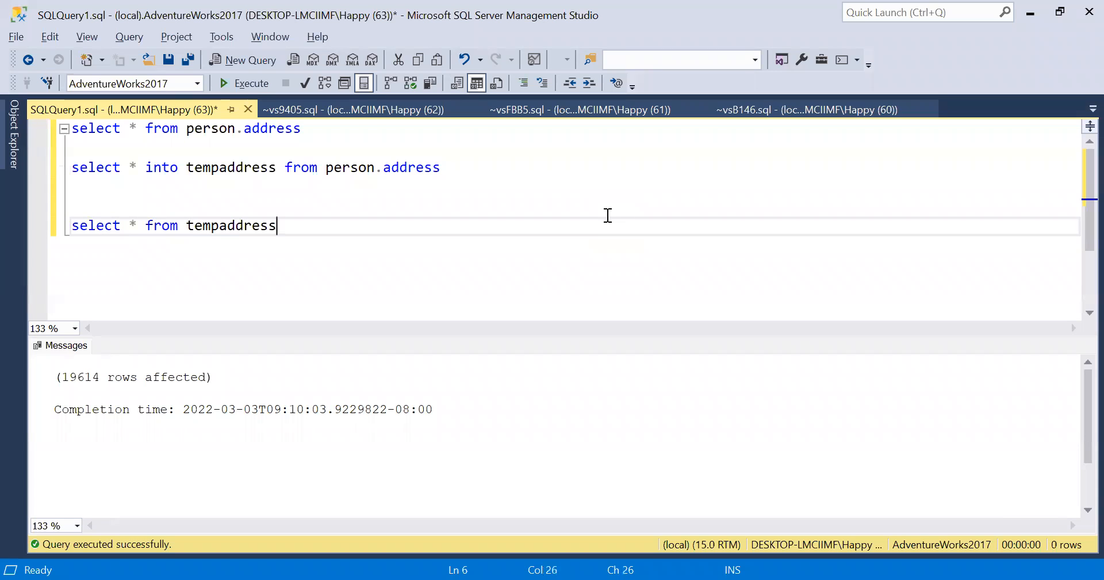
pyautogui.hotkey('shift', 'Up')
pyautogui.press('F5')
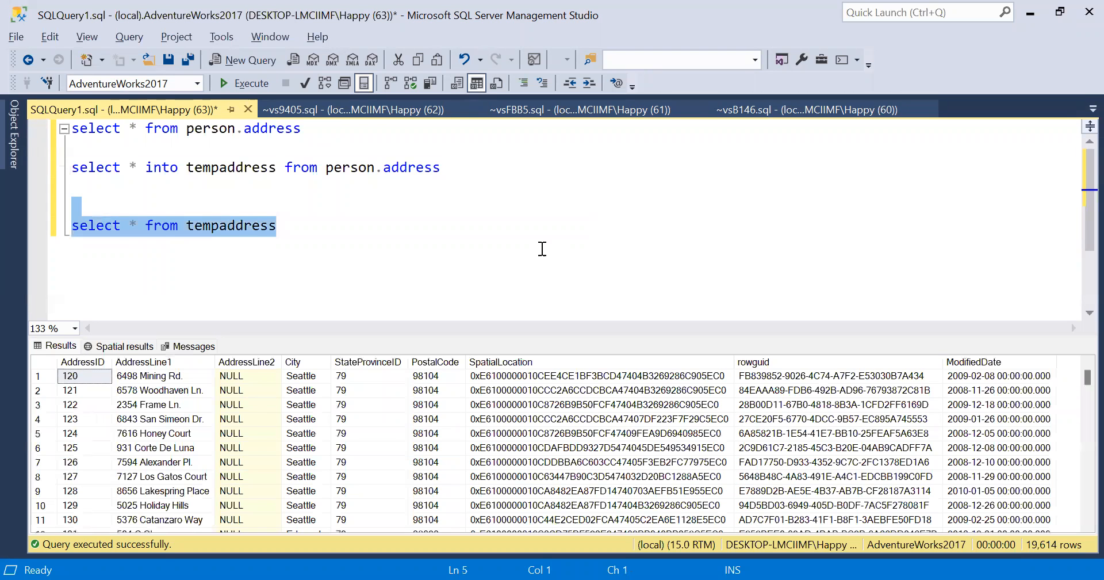
# Add "truncate tempaddress" two lines below the tempaddress query and try to execute only that statement.
pyautogui.click(542, 248)
pyautogui.press('Return')
pyautogui.press('Return')
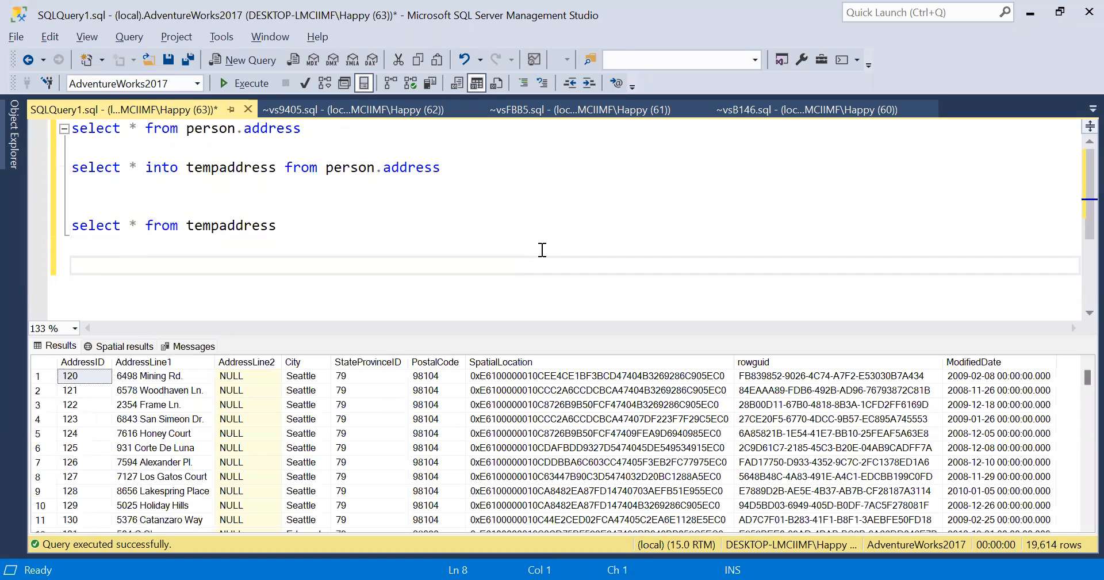
pyautogui.write('truncate')
pyautogui.doubleClick(227, 225)
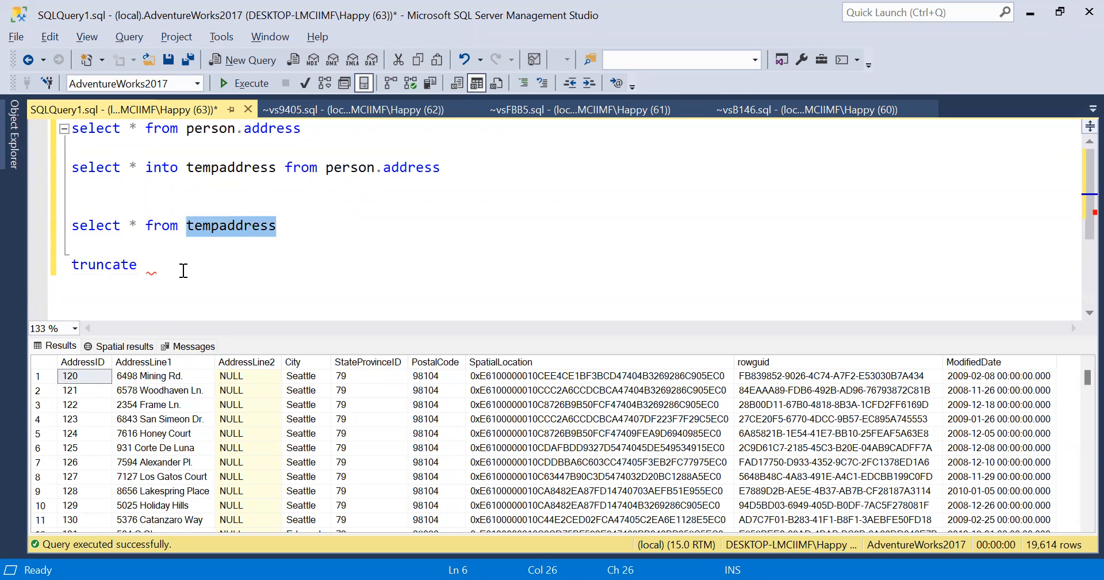
pyautogui.click(183, 270)
pyautogui.hotkey('ctrl', 'v')
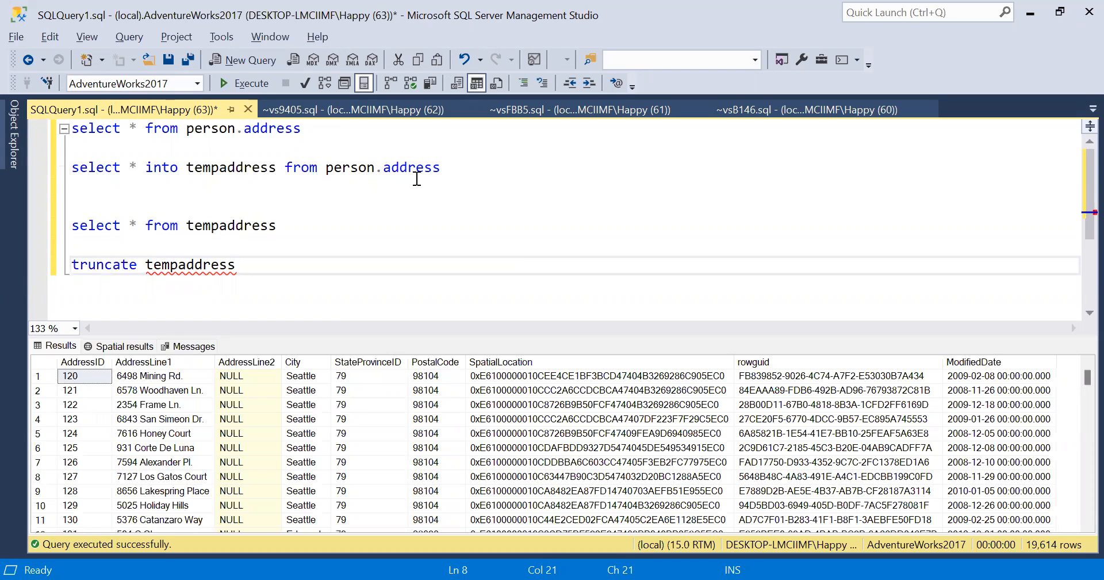
pyautogui.hotkey('shift', 'Up')
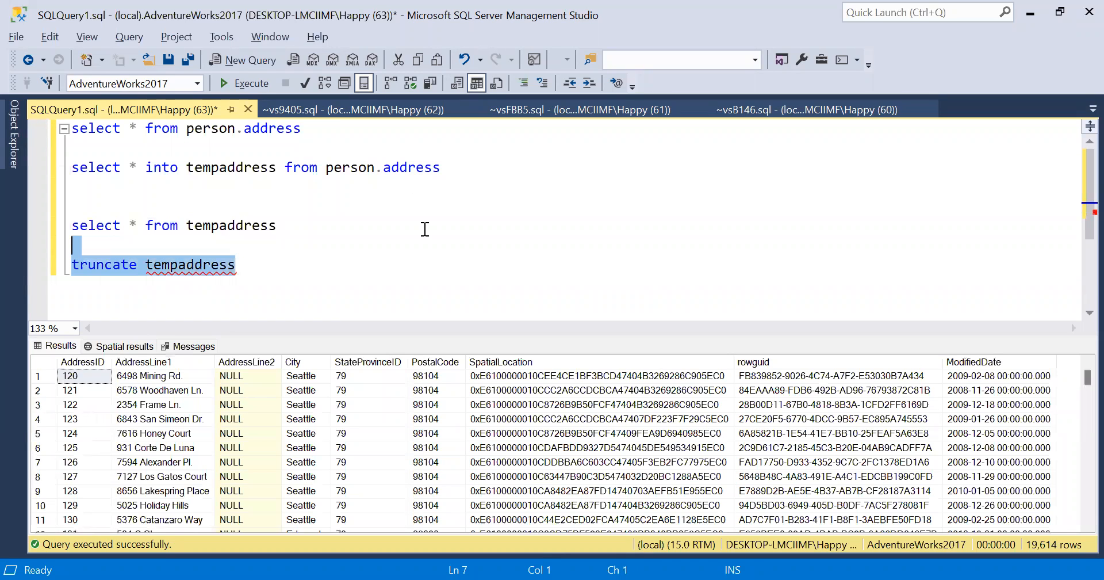
pyautogui.press('F5')
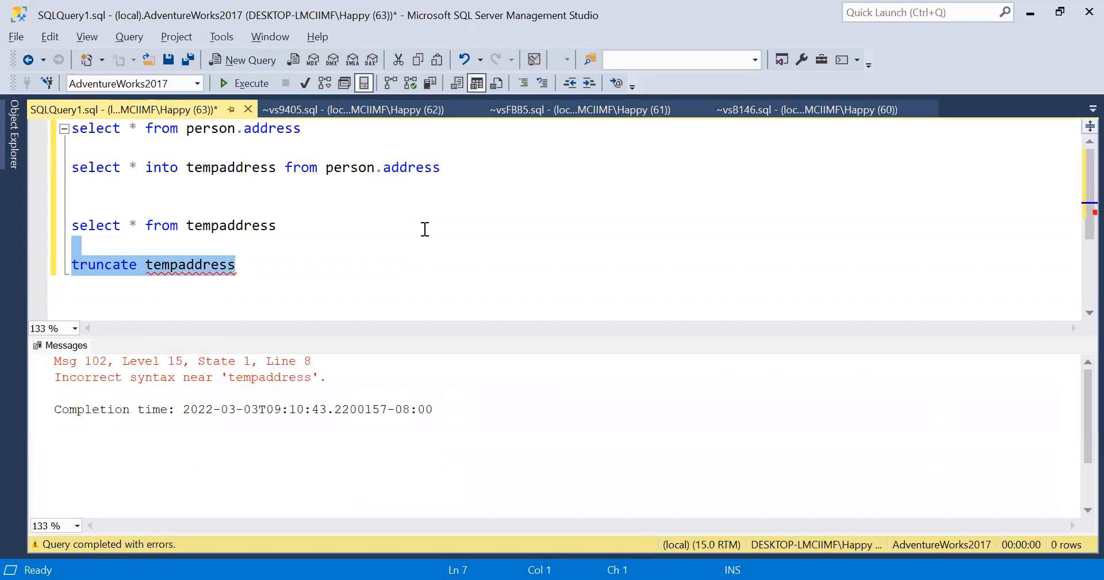
# Insert the keyword "table" before tempaddress in the truncate statement and execute only that statement.
pyautogui.click(341, 286)
pyautogui.click(144, 264)
pyautogui.write('table')
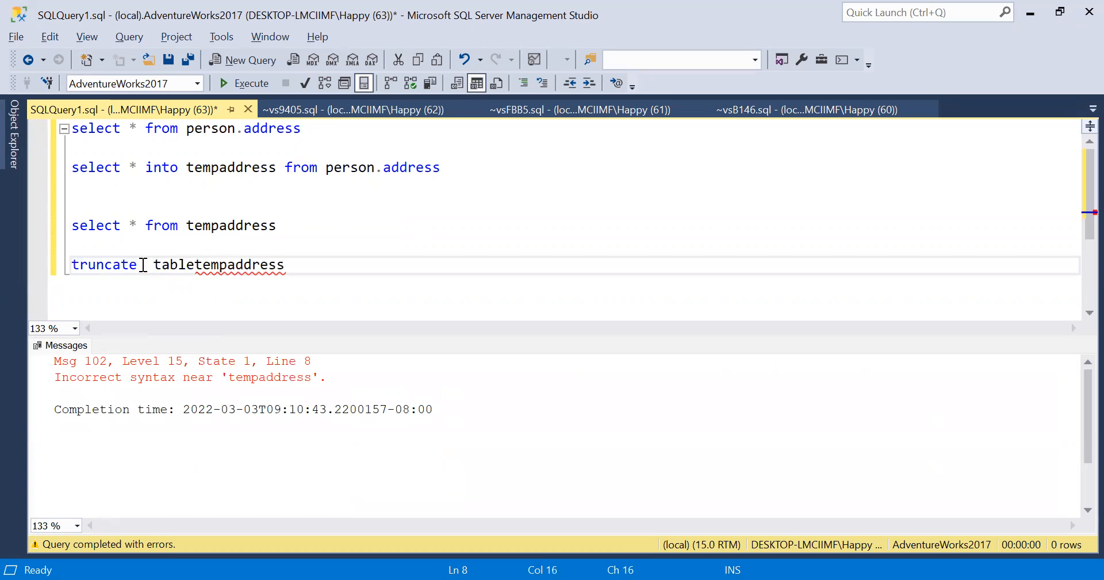
pyautogui.click(313, 256)
pyautogui.hotkey('shift', 'Up')
pyautogui.press('F5')
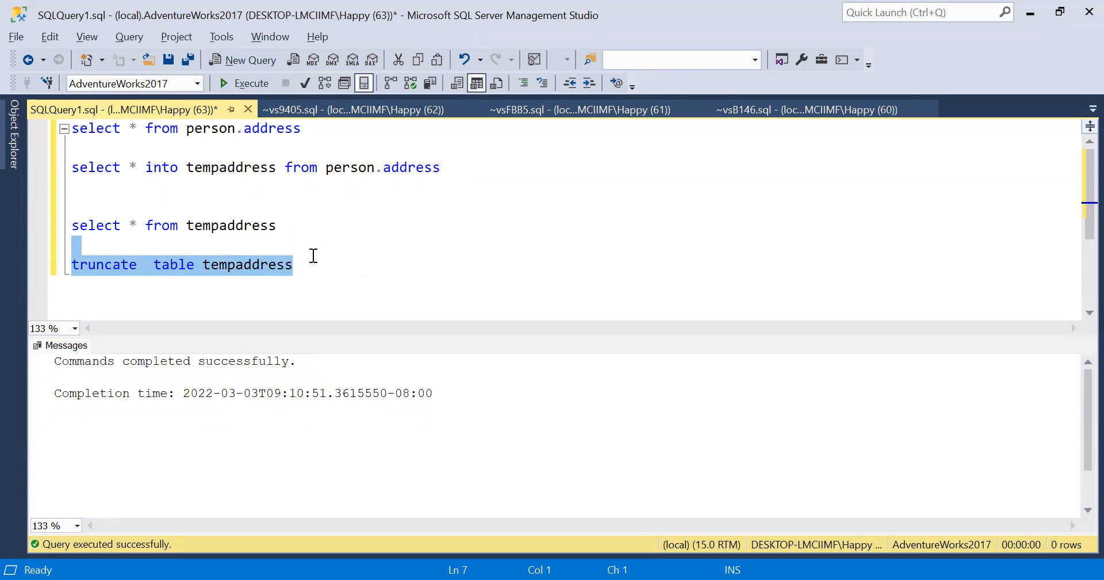
# Rerun only the "select * from tempaddress" query to check the table's contents.
pyautogui.click(312, 225)
pyautogui.hotkey('shift', 'Up')
pyautogui.press('F5')
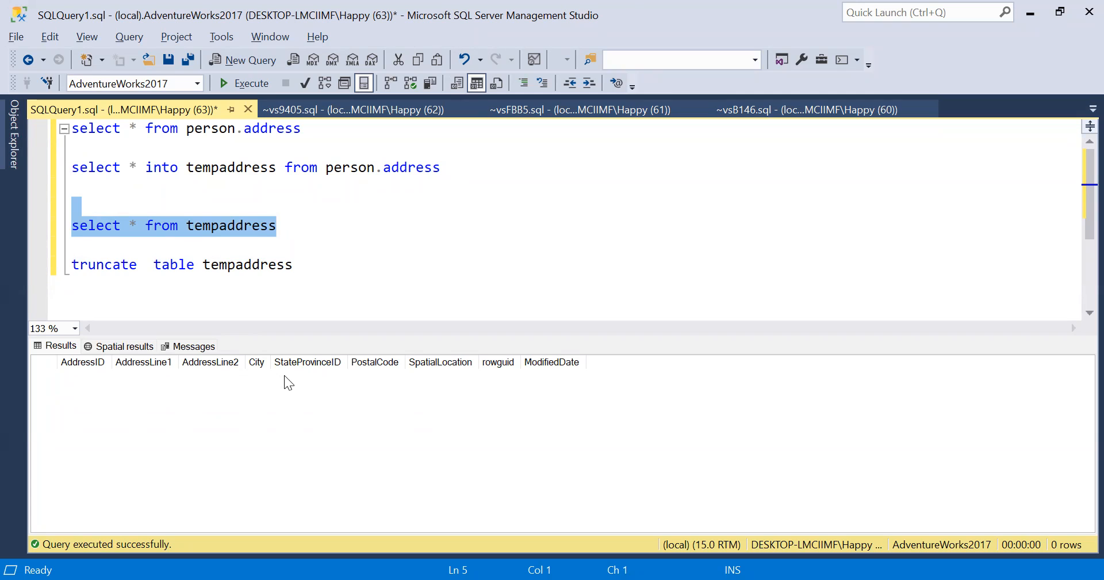
pyautogui.click(261, 225)
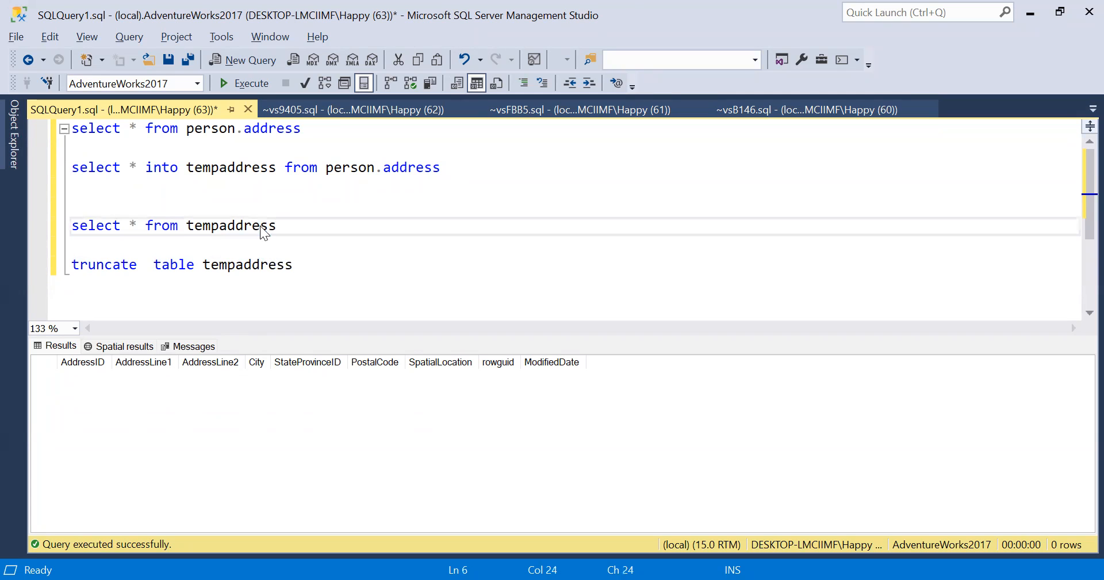
pyautogui.doubleClick(260, 226)
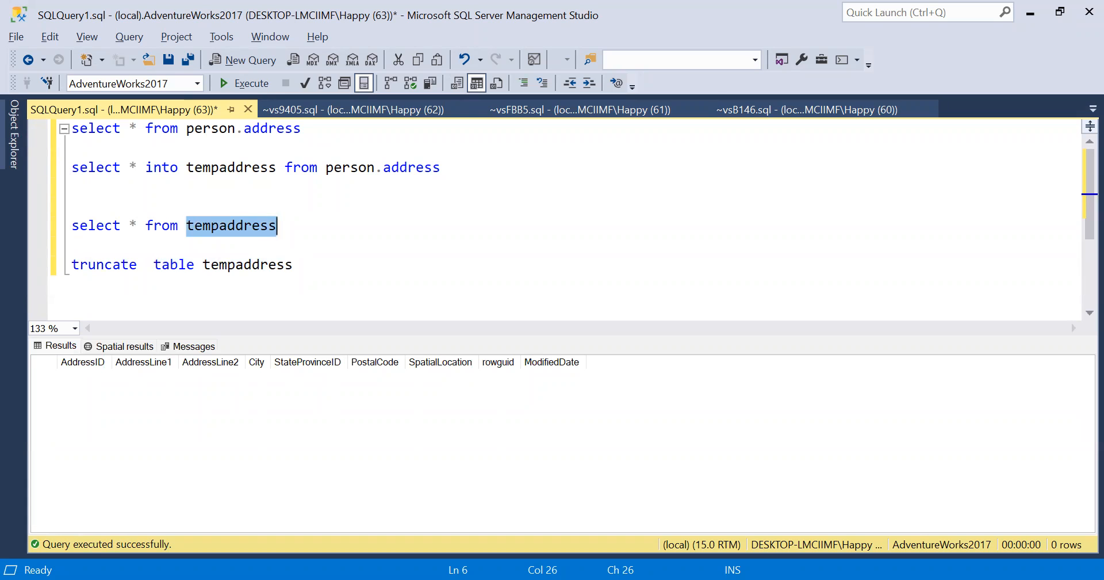
# Switch to Visual Studio and review the OLE DB Source's connection, columns and error output settings, leaving them as they are.
pyautogui.hotkey('alt', 'Tab')
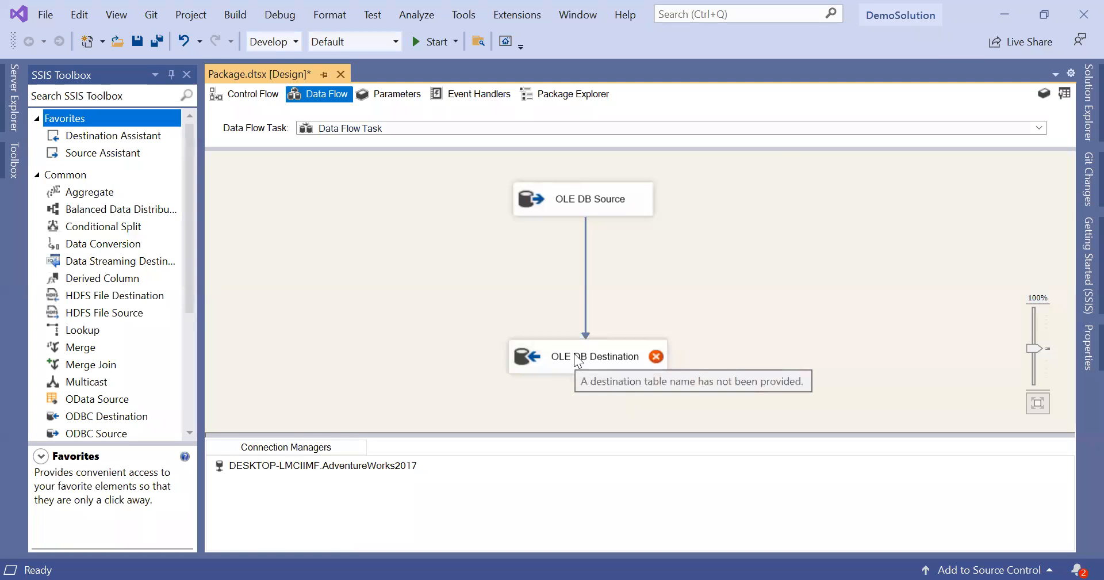
pyautogui.doubleClick(627, 198)
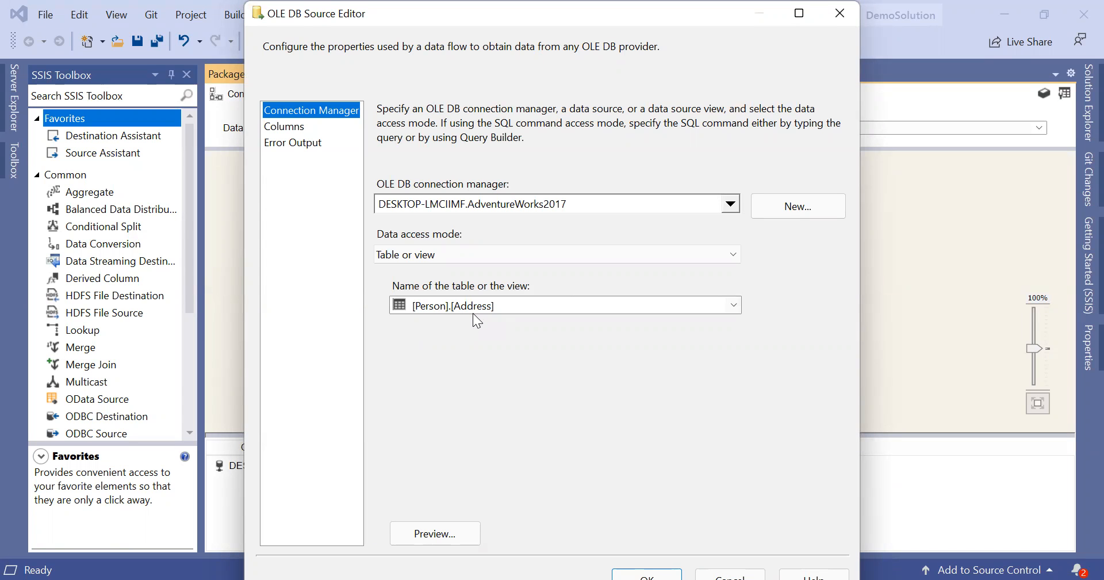
pyautogui.click(304, 128)
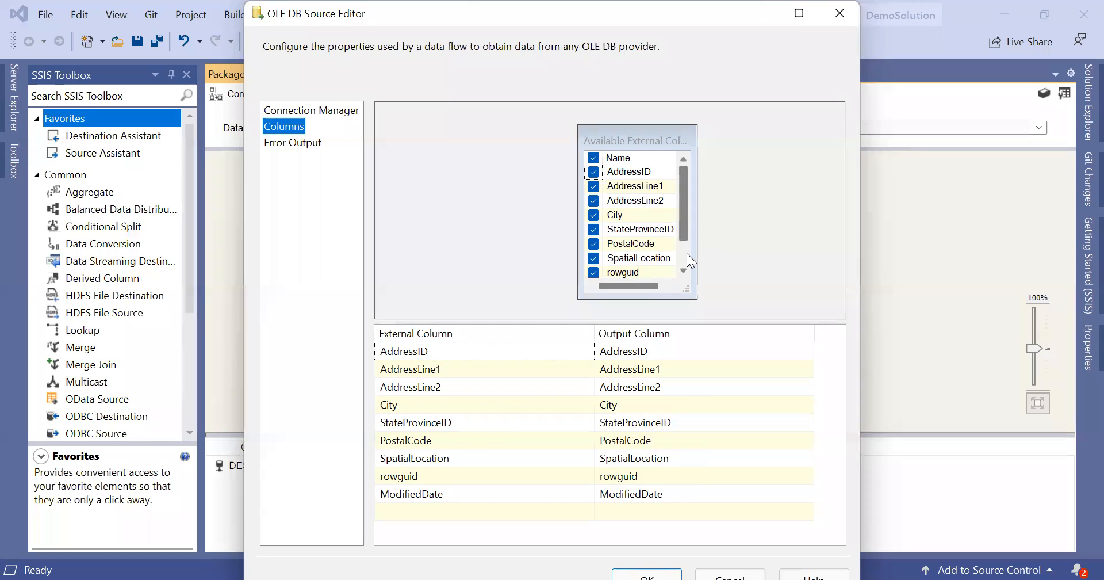
pyautogui.scroll(-1, 687, 255)
pyautogui.scroll(1, 687, 253)
pyautogui.click(299, 142)
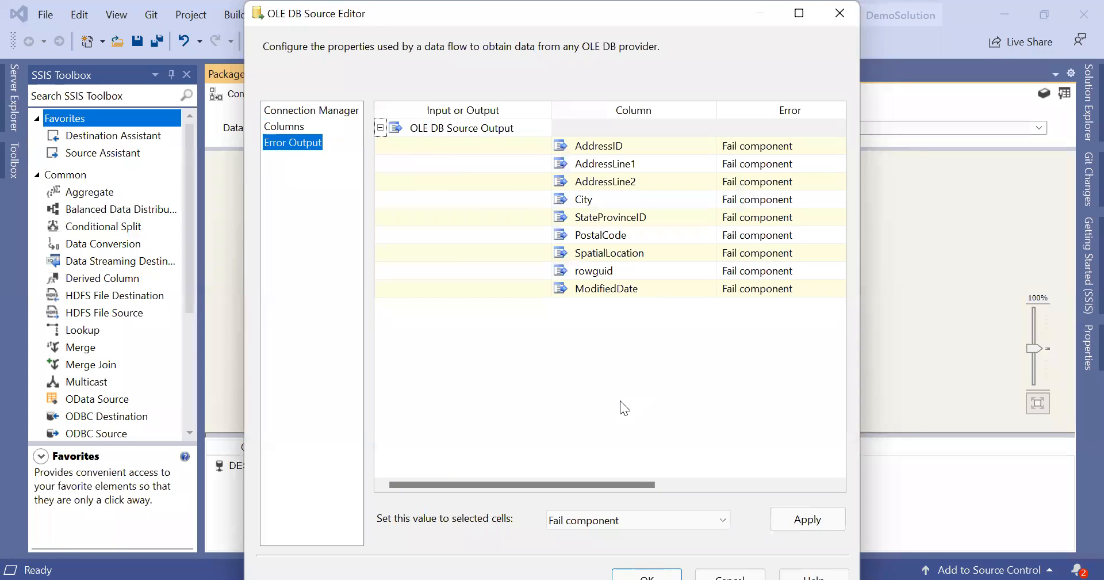
pyautogui.moveTo(561, 486); pyautogui.dragTo(509, 486)
pyautogui.click(748, 570)
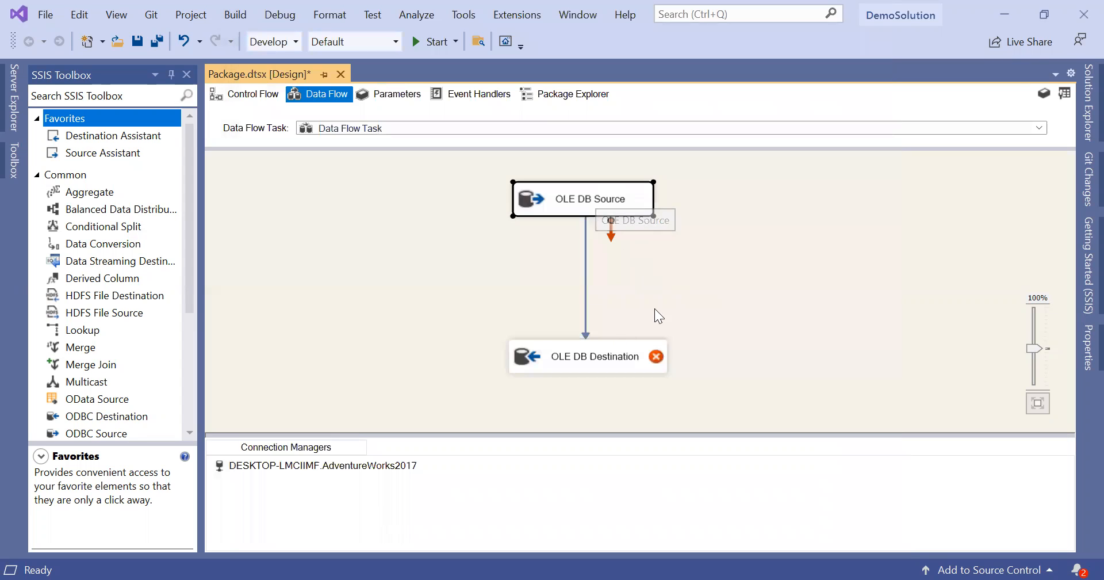
# Set the OLE DB Destination's target table to [dbo].[tempaddress].
pyautogui.doubleClick(603, 357)
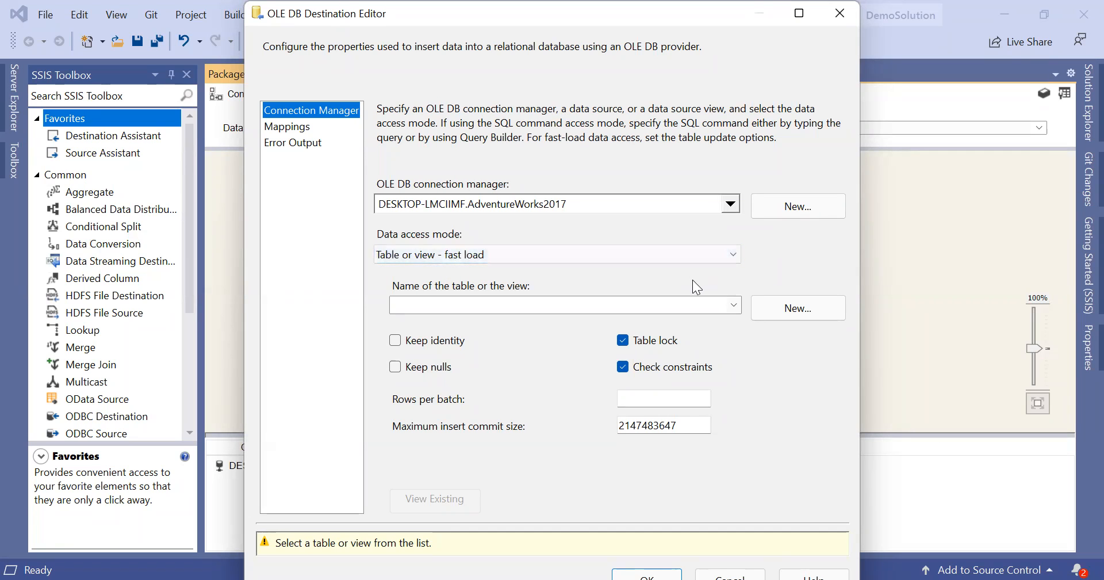
pyautogui.click(736, 302)
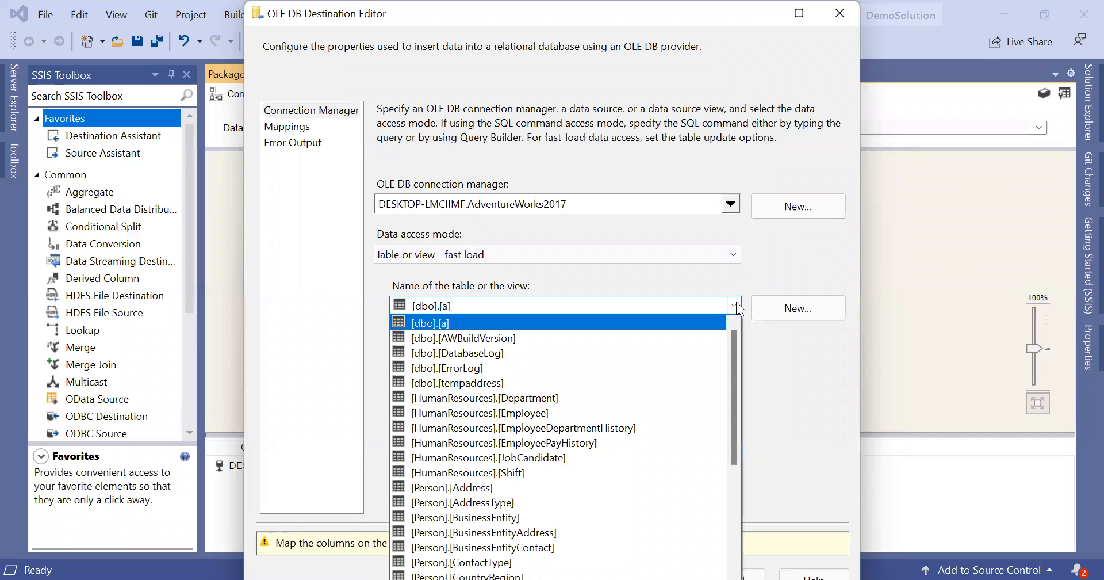
pyautogui.click(469, 383)
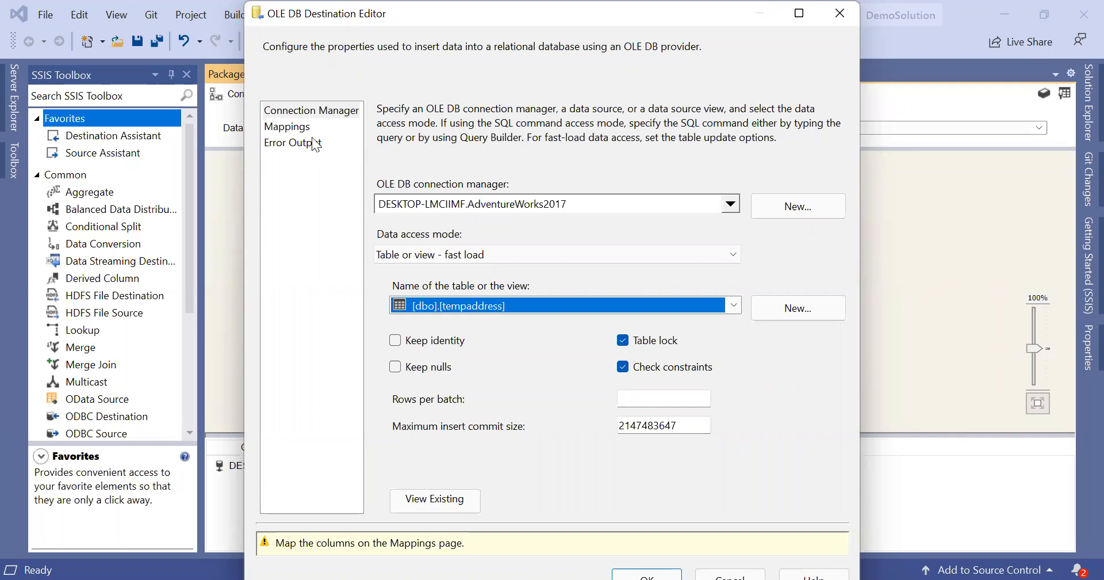
# Show the destination's column mappings and enlarge the input and destination column lists to fit all their columns.
pyautogui.click(290, 127)
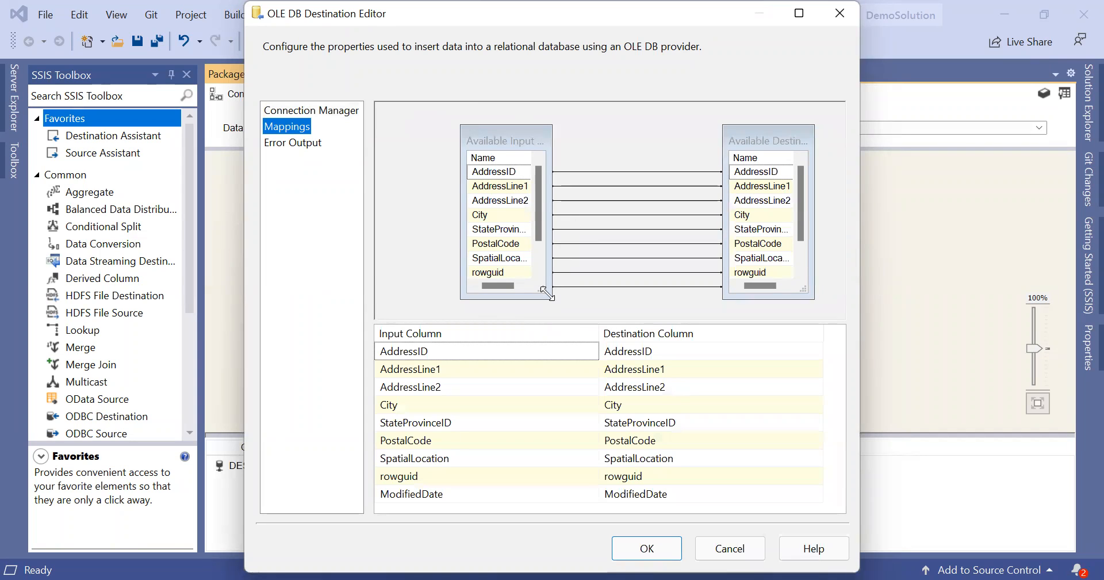
pyautogui.moveTo(547, 293); pyautogui.dragTo(553, 312)
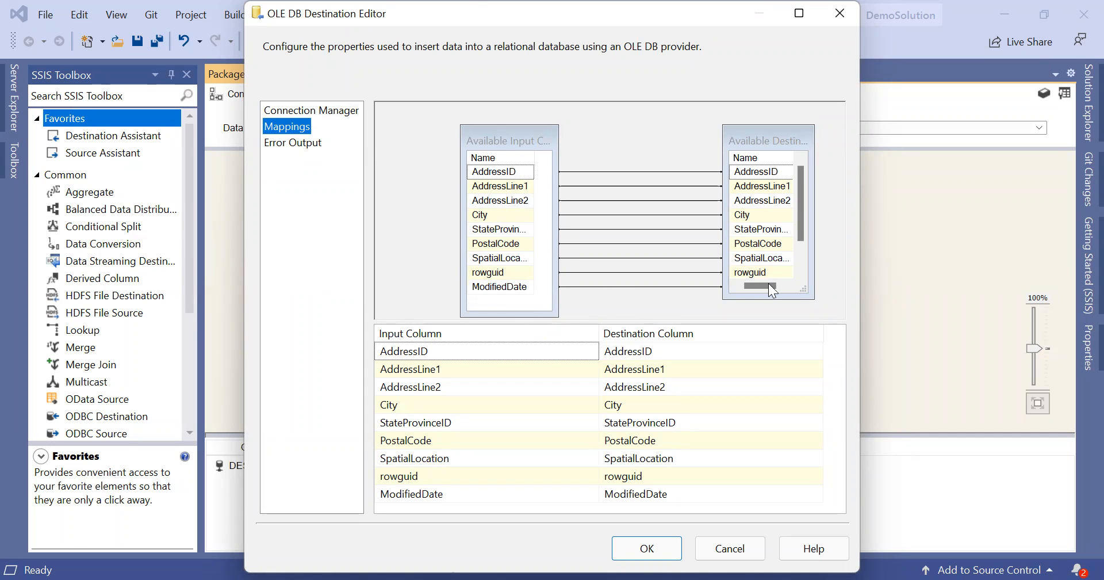
pyautogui.moveTo(807, 294); pyautogui.dragTo(821, 312)
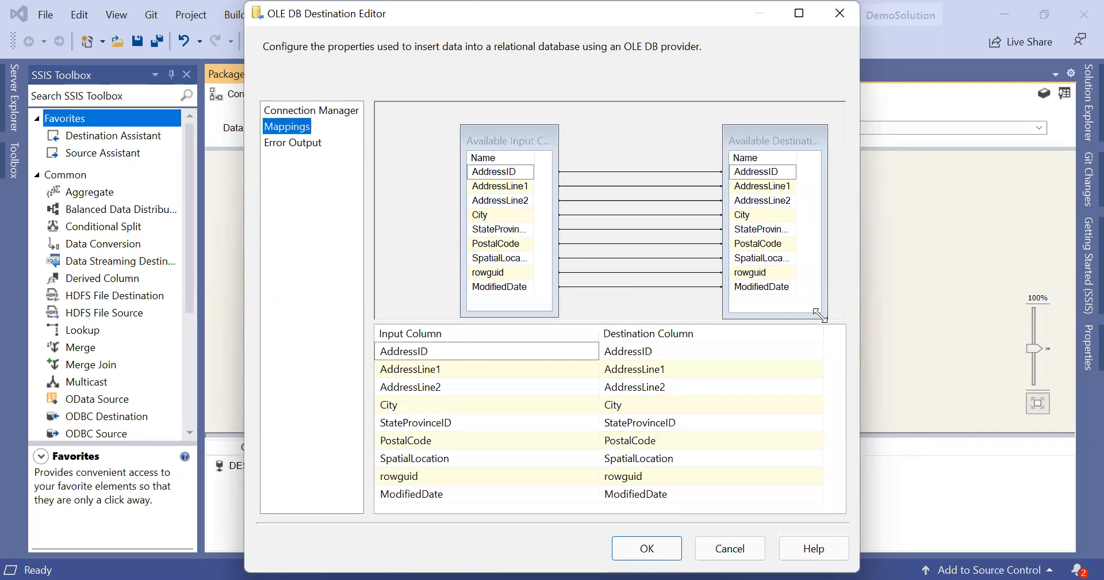
# Examine how the input columns pair with the destination columns, including AddressID, AddressLine1 and ModifiedDate, in the diagram and the mapping table.
pyautogui.click(516, 179)
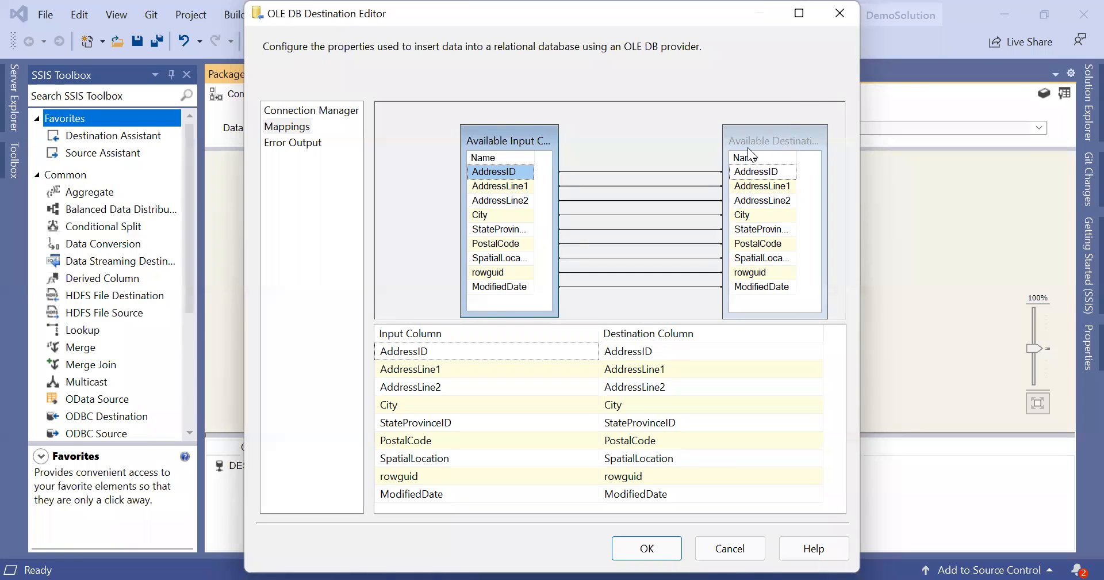
pyautogui.click(742, 172)
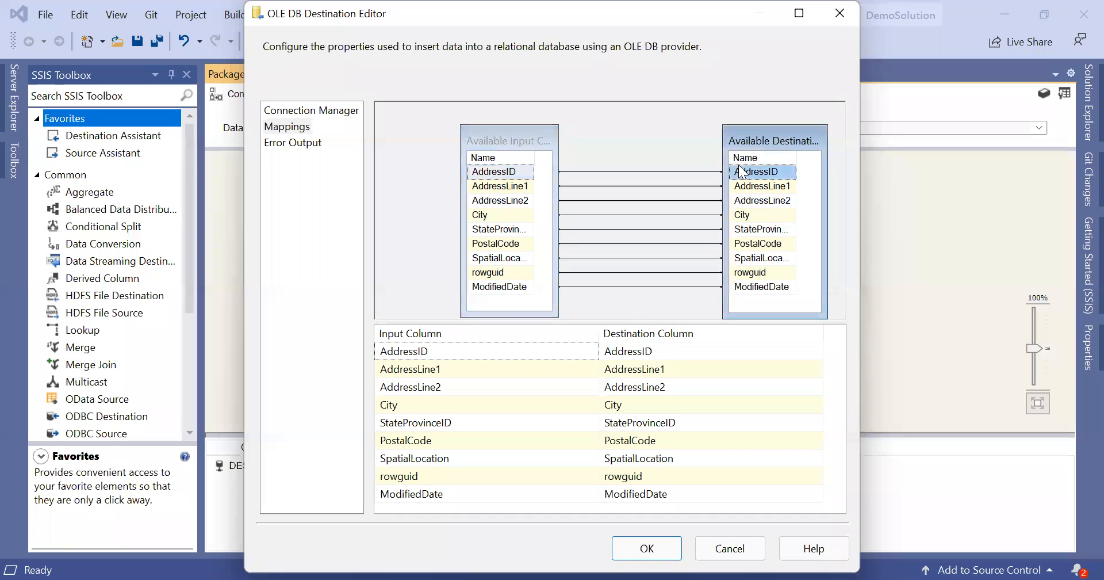
pyautogui.click(522, 176)
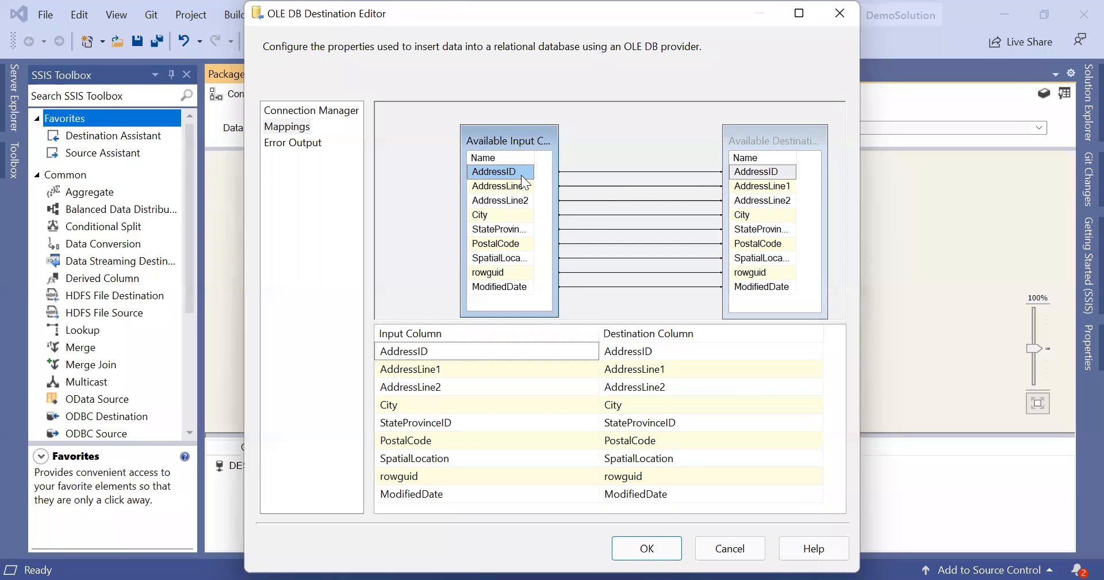
pyautogui.click(780, 174)
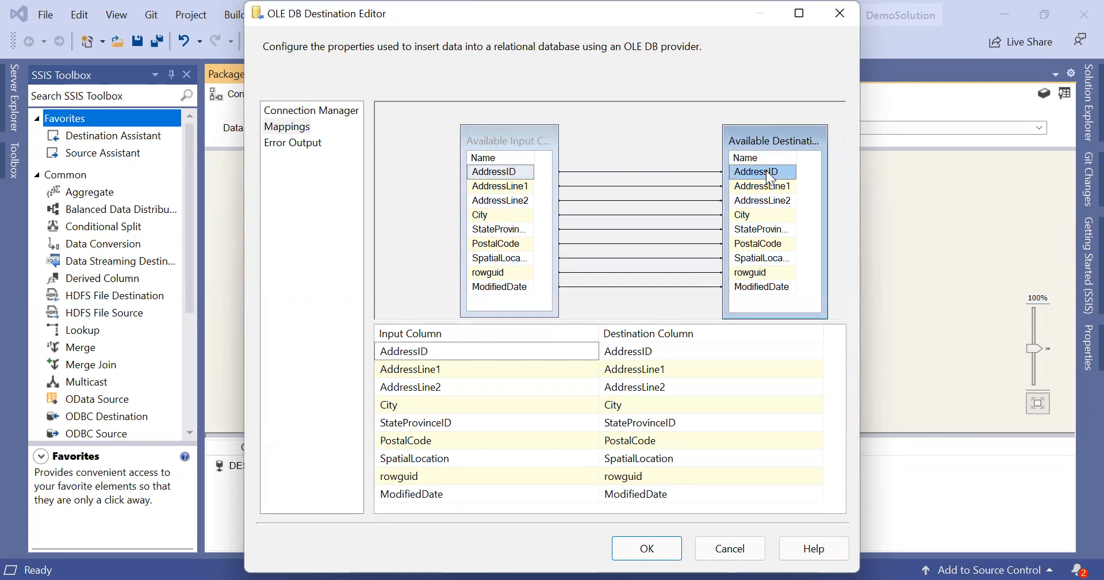
pyautogui.click(516, 187)
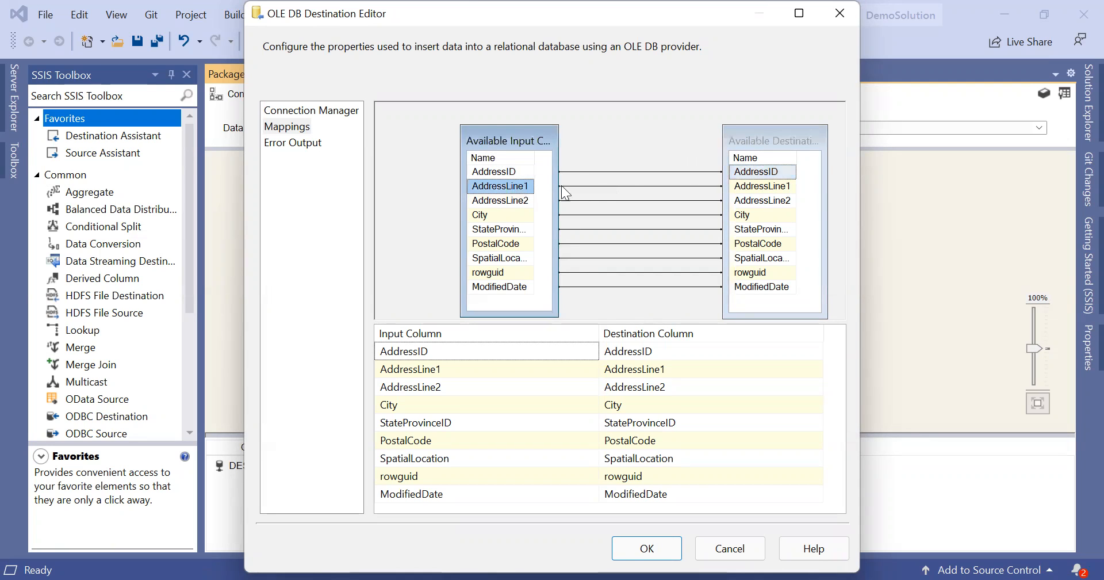
pyautogui.click(749, 192)
pyautogui.click(752, 290)
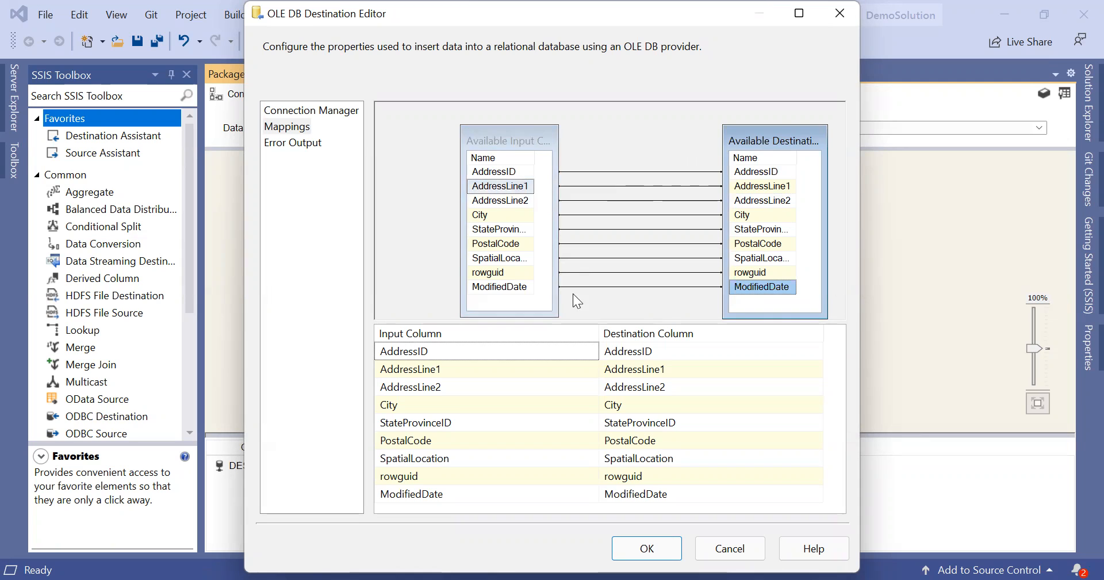
pyautogui.click(517, 287)
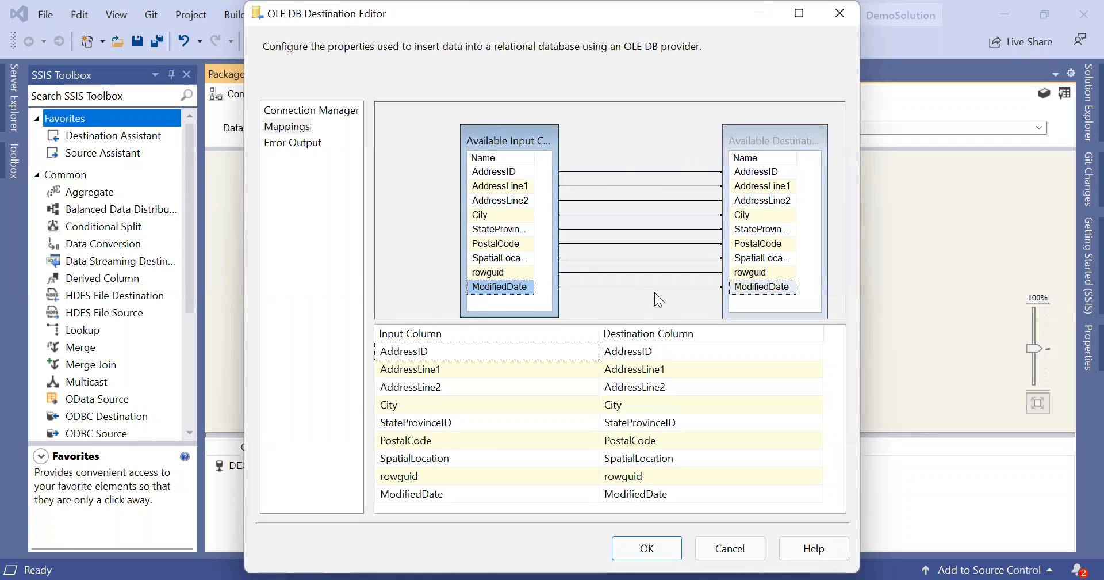
pyautogui.click(589, 349)
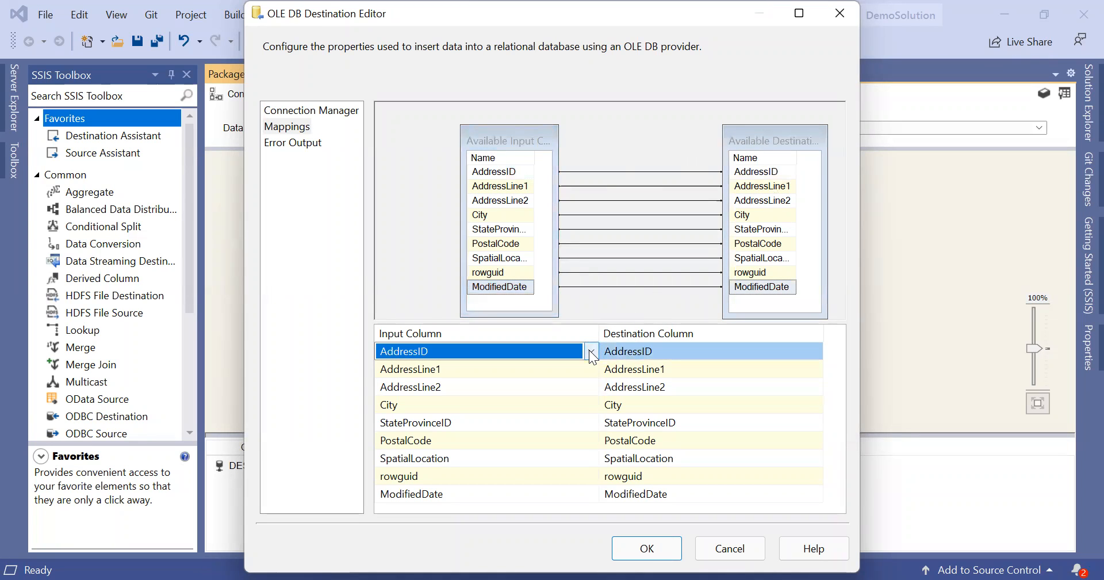
pyautogui.click(539, 369)
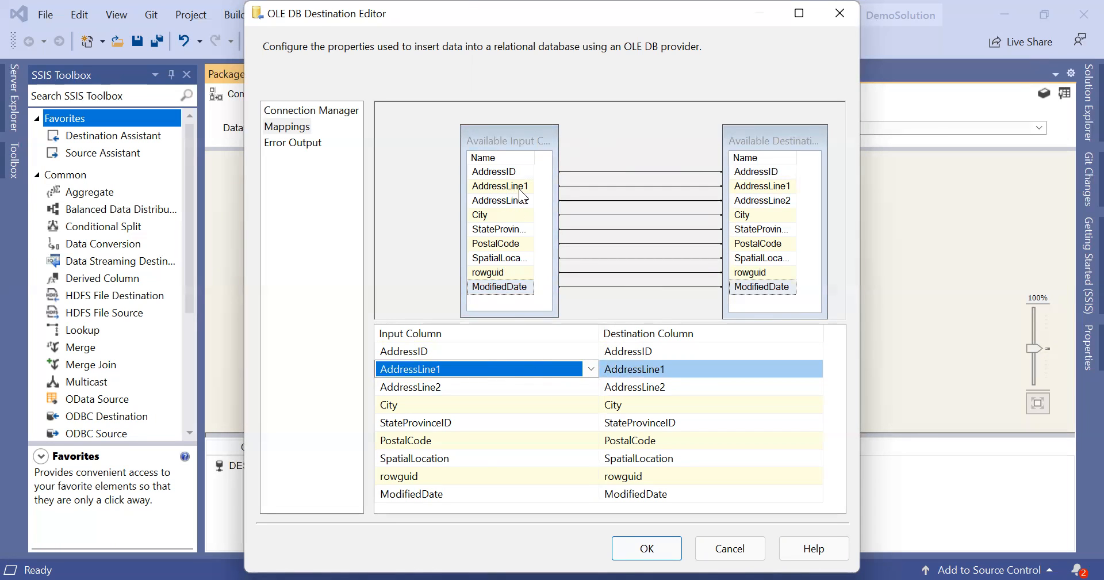
# Set the input column mapped to the AddressLine1 destination column to <ignore>.
pyautogui.moveTo(523, 195)
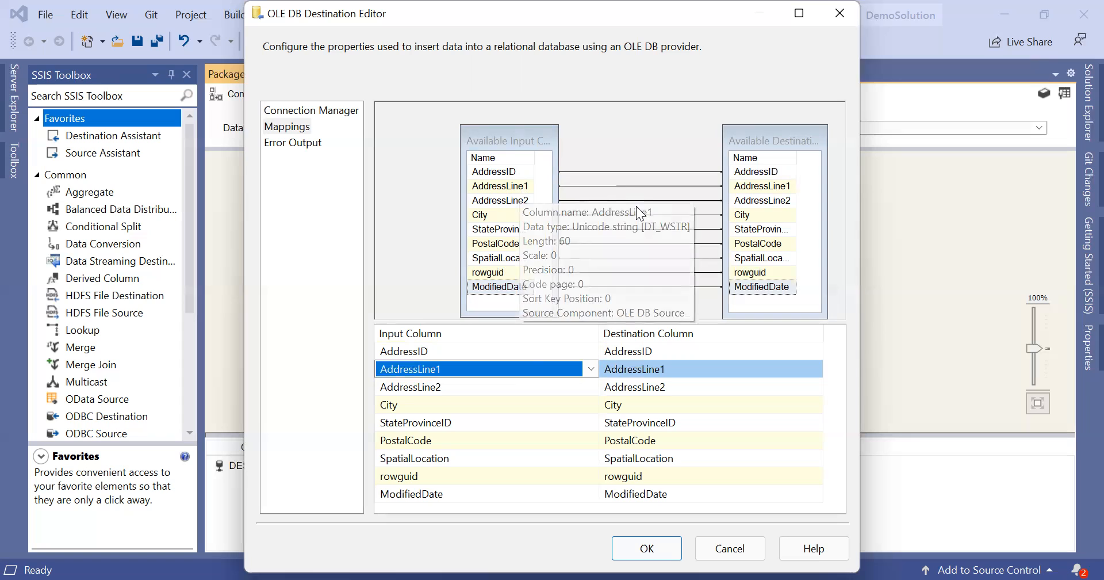
pyautogui.moveTo(748, 207)
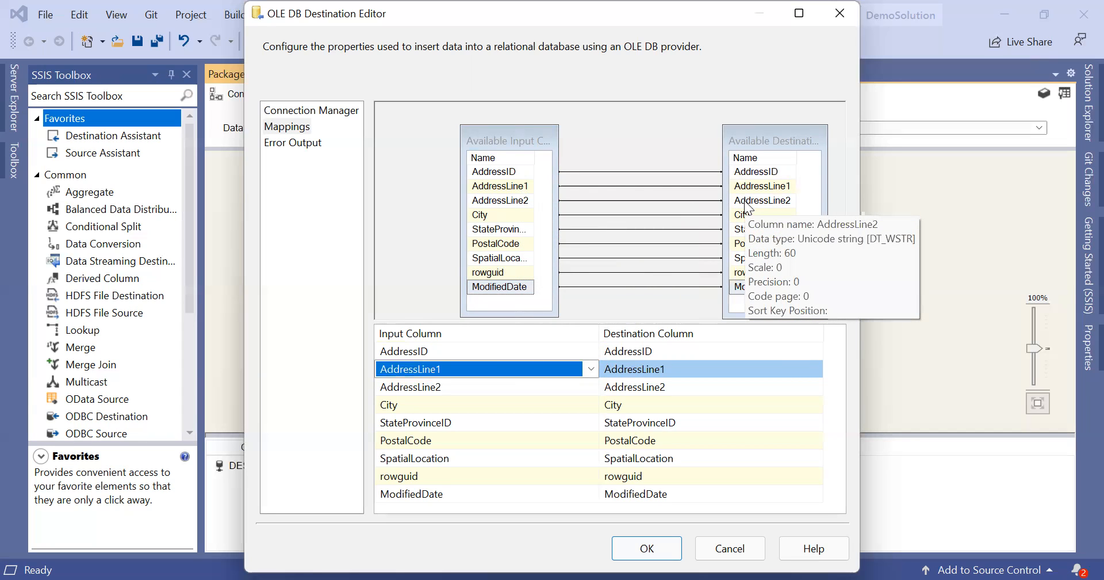
pyautogui.click(784, 367)
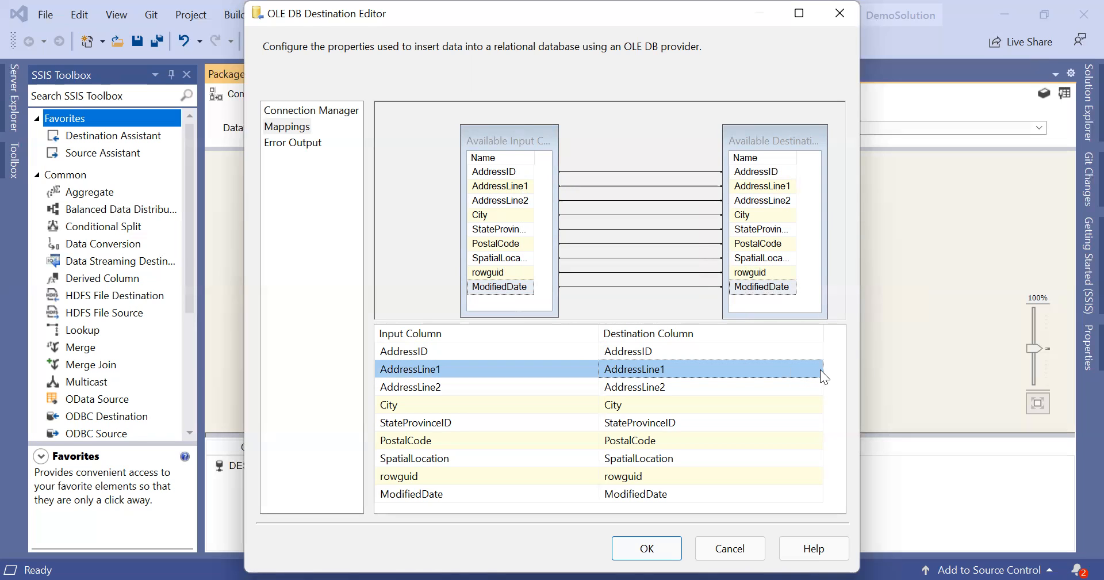
pyautogui.click(568, 371)
pyautogui.click(591, 370)
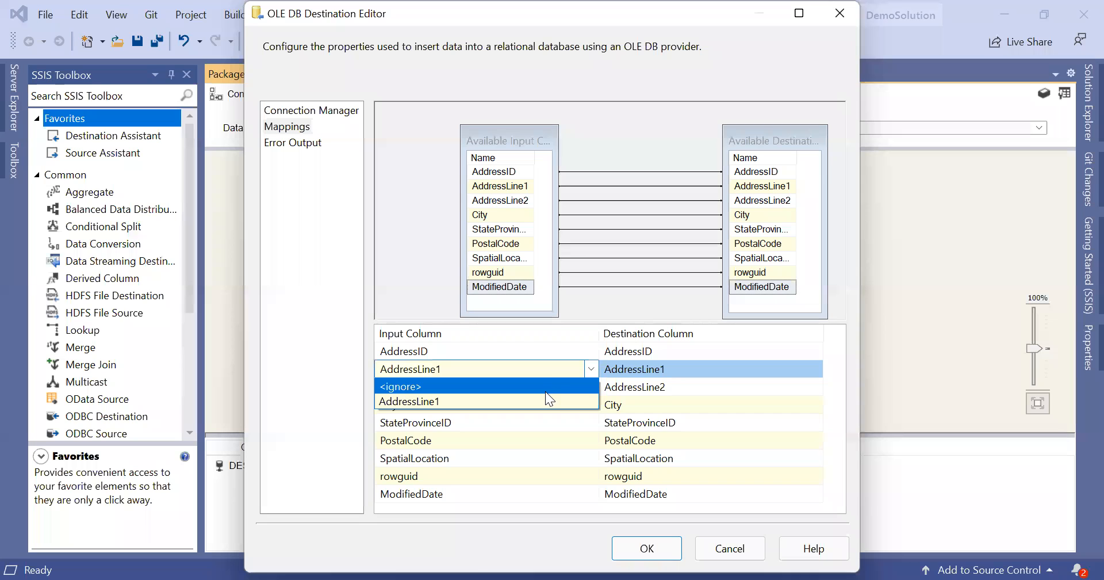
pyautogui.click(496, 368)
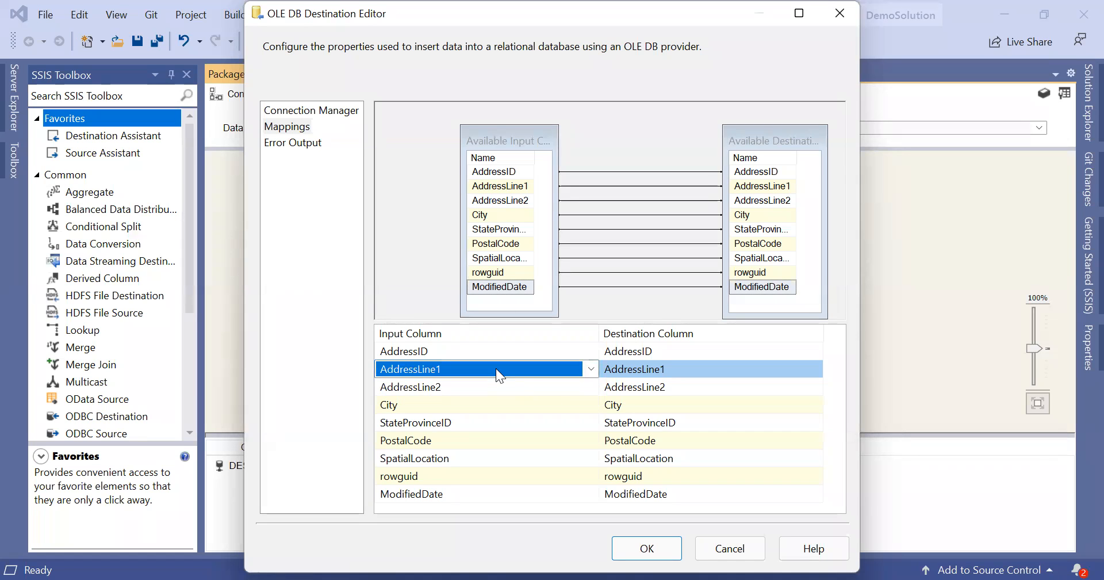
pyautogui.click(496, 368)
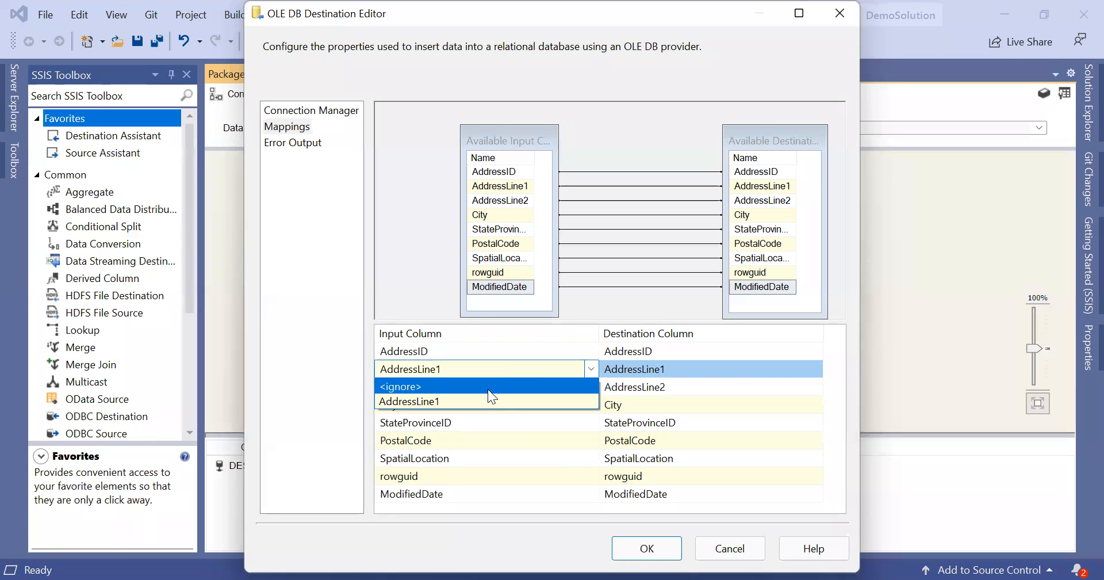
pyautogui.click(487, 385)
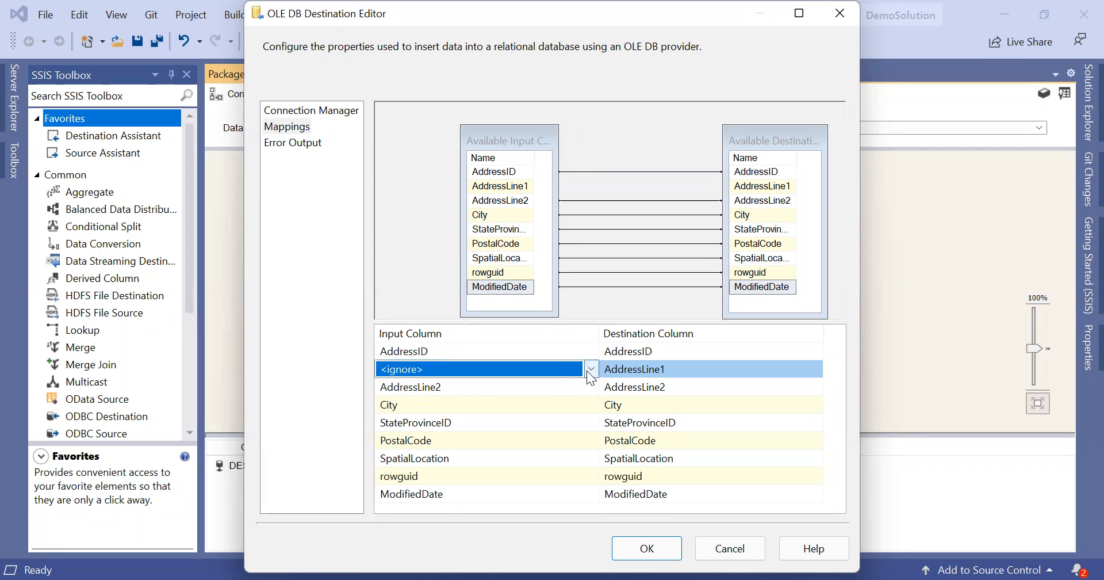
# Map the AddressLine1 input column back to the AddressLine1 destination column and accept the OLE DB Destination settings.
pyautogui.click(528, 188)
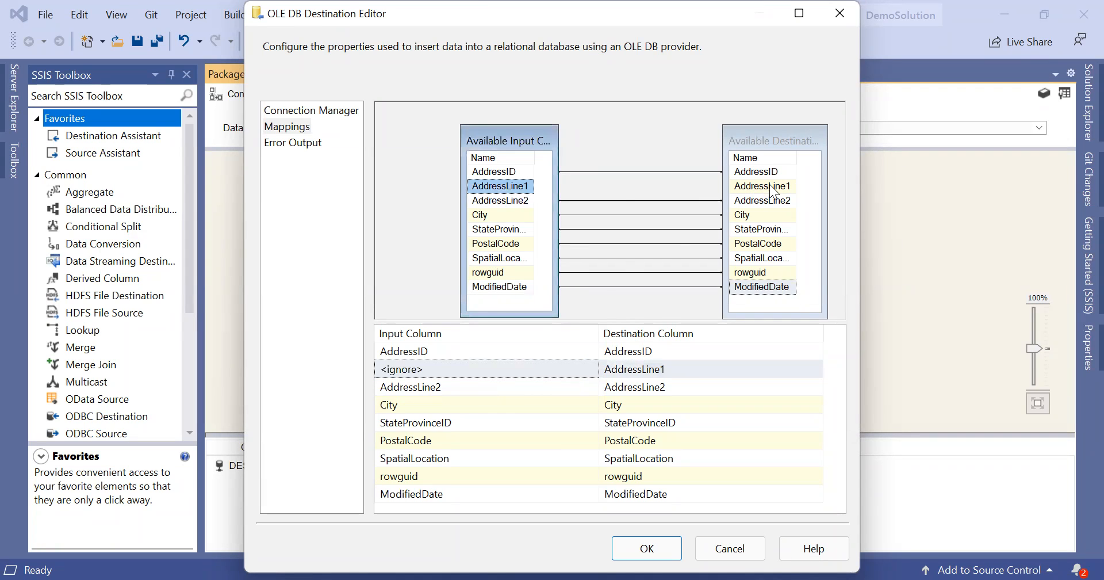
pyautogui.click(593, 368)
pyautogui.click(592, 368)
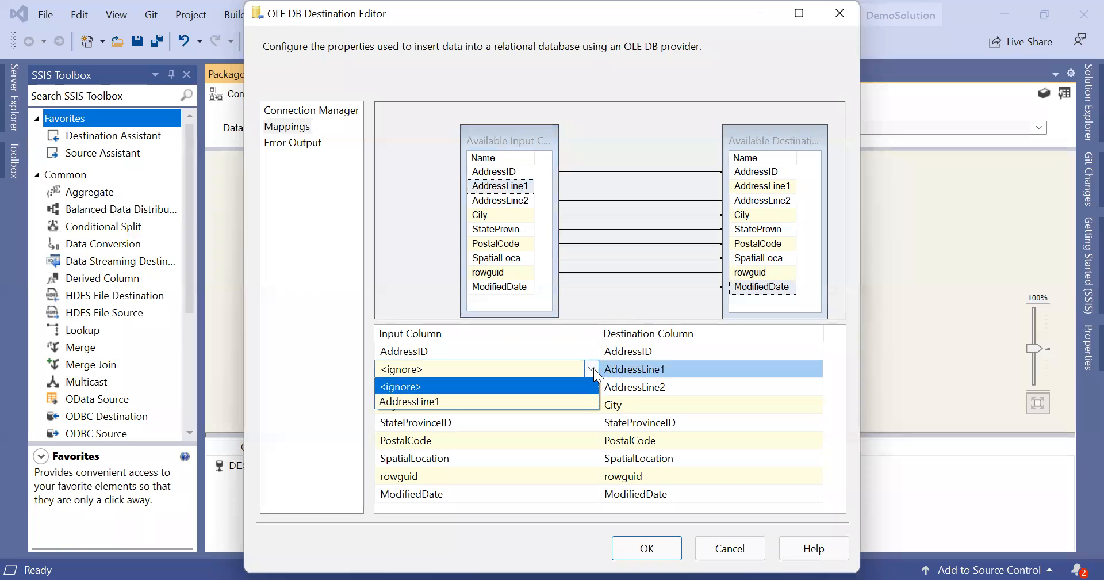
pyautogui.click(535, 398)
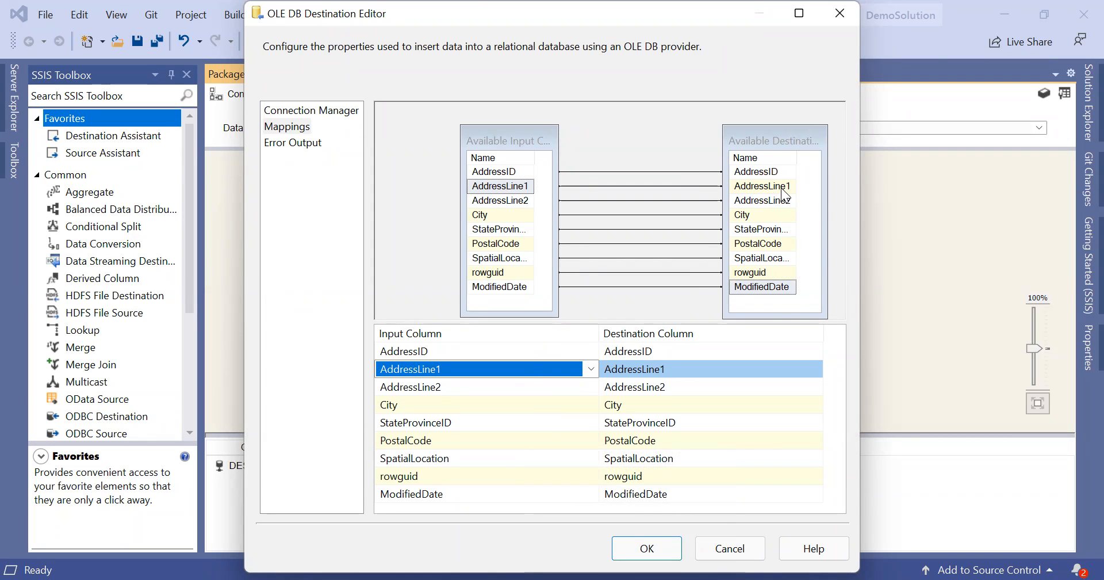
pyautogui.moveTo(783, 194)
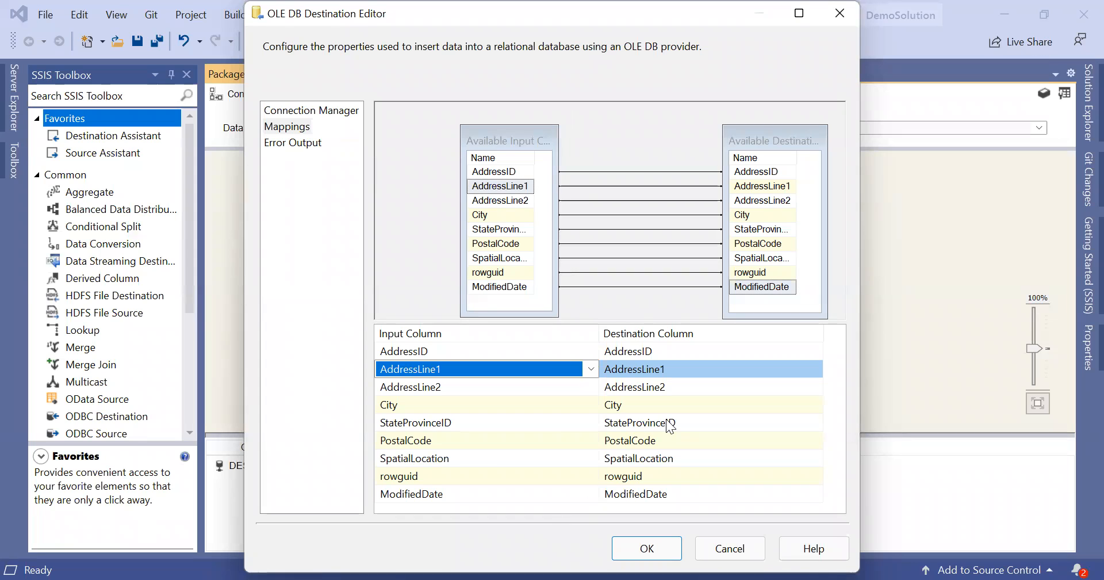
pyautogui.click(658, 547)
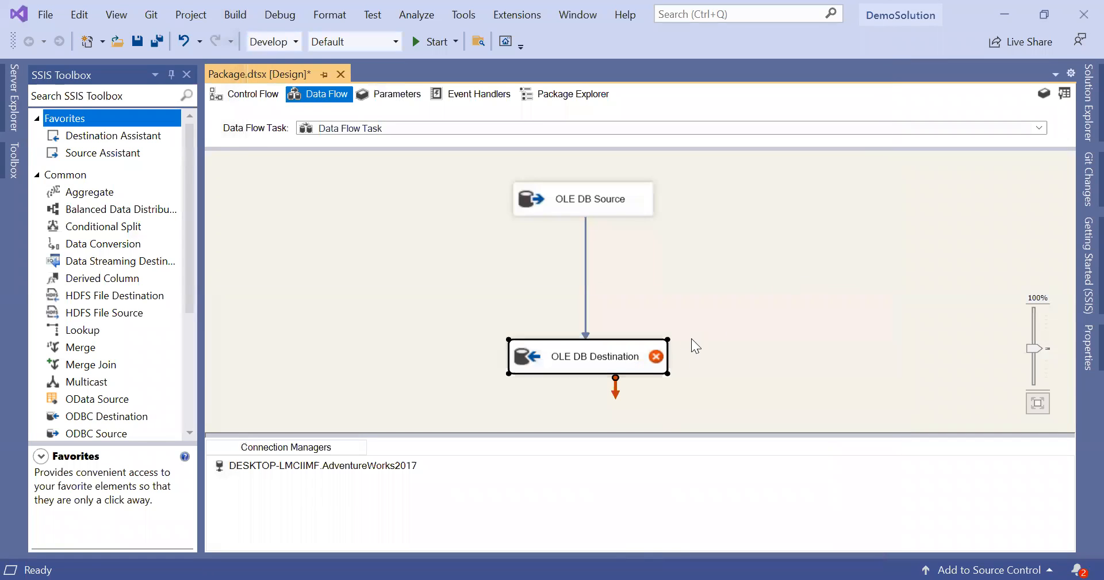
# Read the validation error on the OLE DB Destination and reopen its column mappings.
pyautogui.moveTo(660, 354)
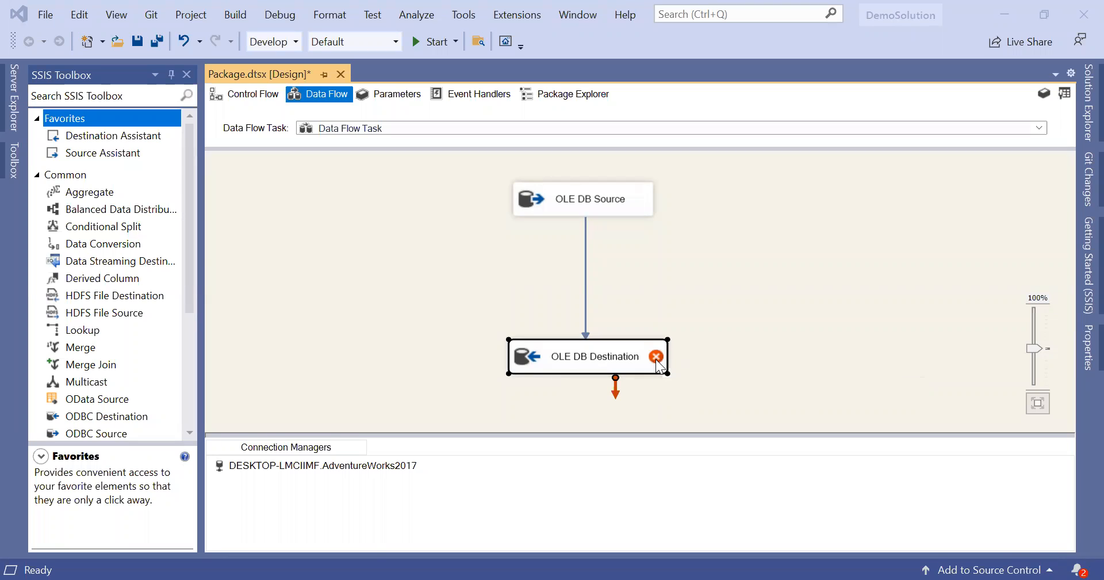
pyautogui.moveTo(657, 356)
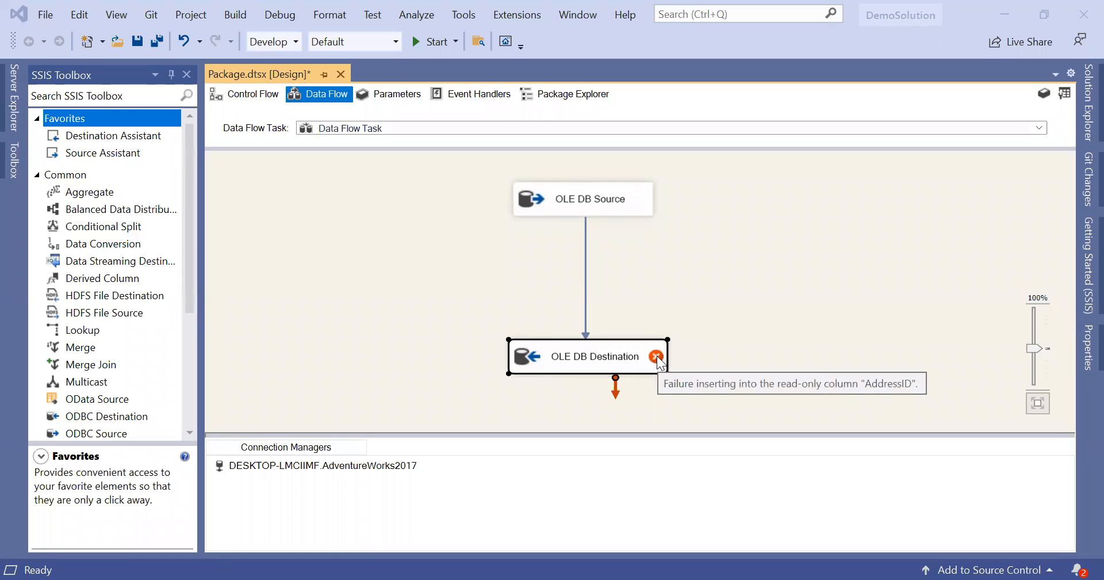
pyautogui.doubleClick(658, 361)
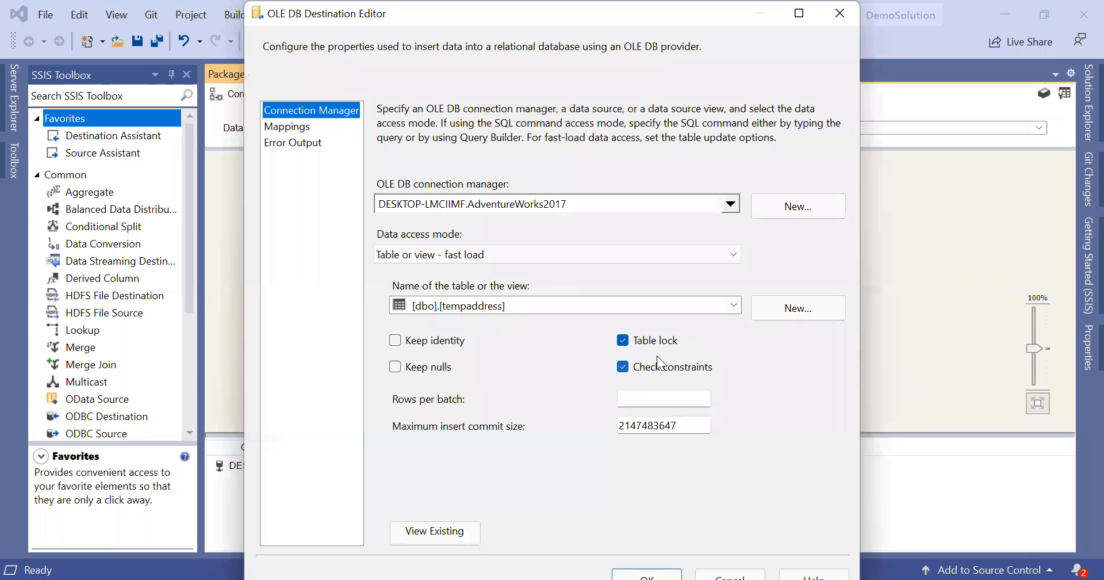
pyautogui.click(288, 126)
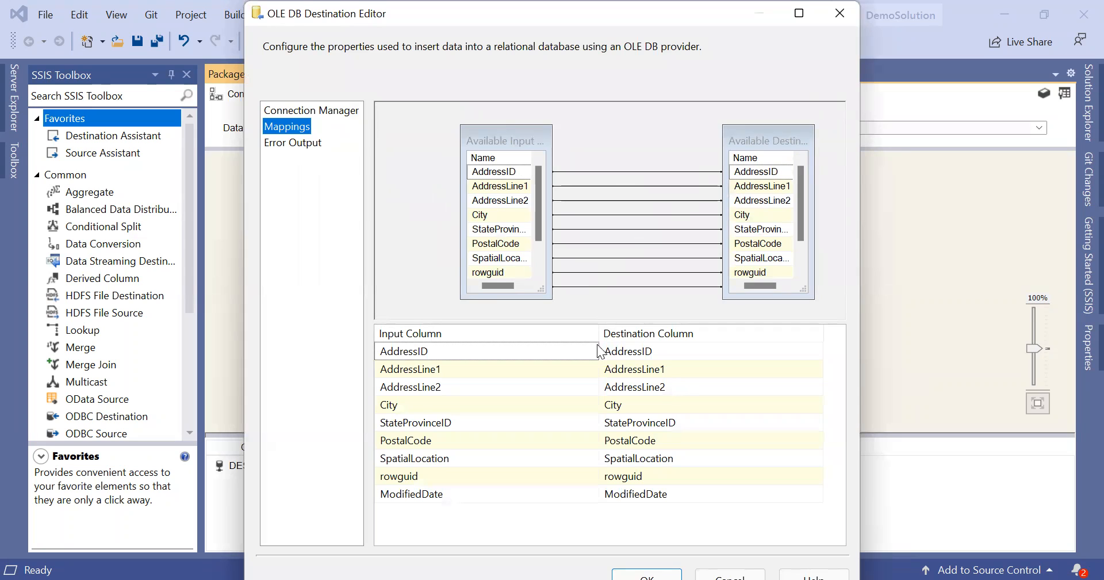
pyautogui.click(623, 353)
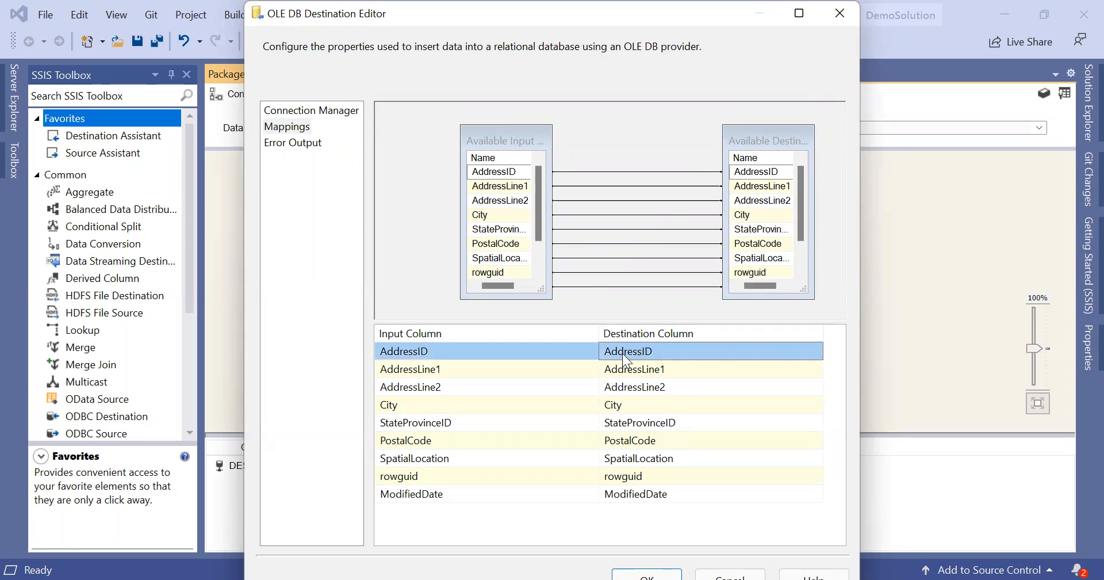
pyautogui.click(773, 173)
pyautogui.rightClick(773, 178)
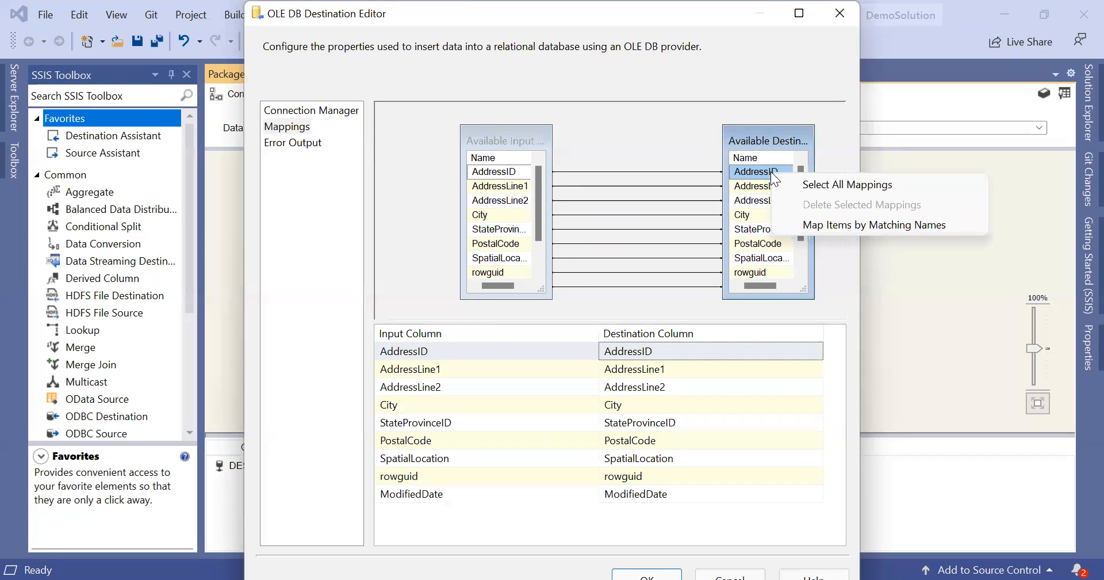
pyautogui.click(634, 147)
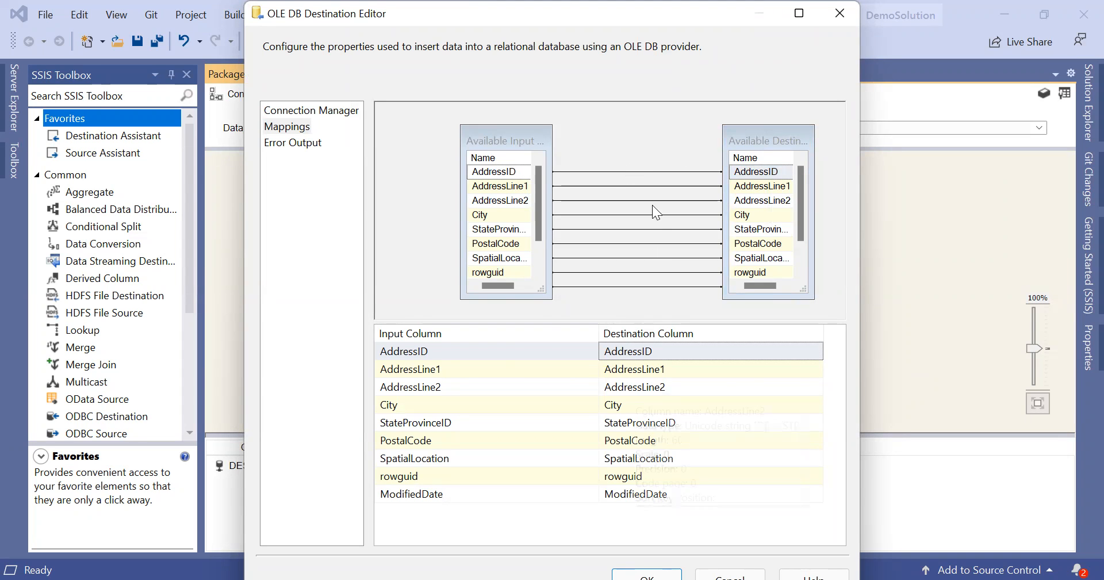
# Set the input column for the AddressID destination column to <ignore> and accept the destination settings.
pyautogui.click(503, 352)
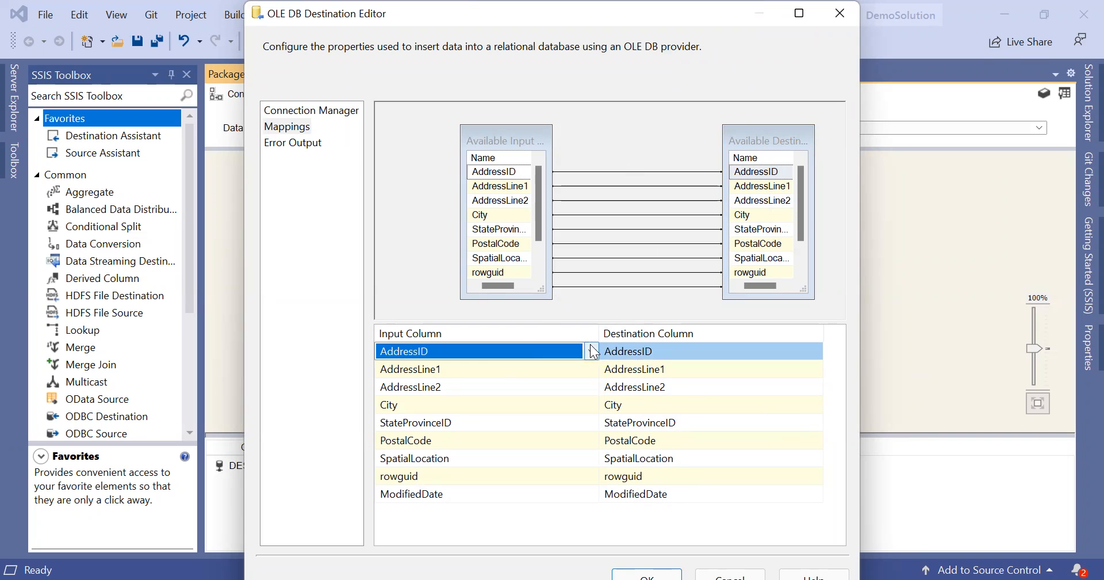
pyautogui.click(592, 351)
pyautogui.click(547, 373)
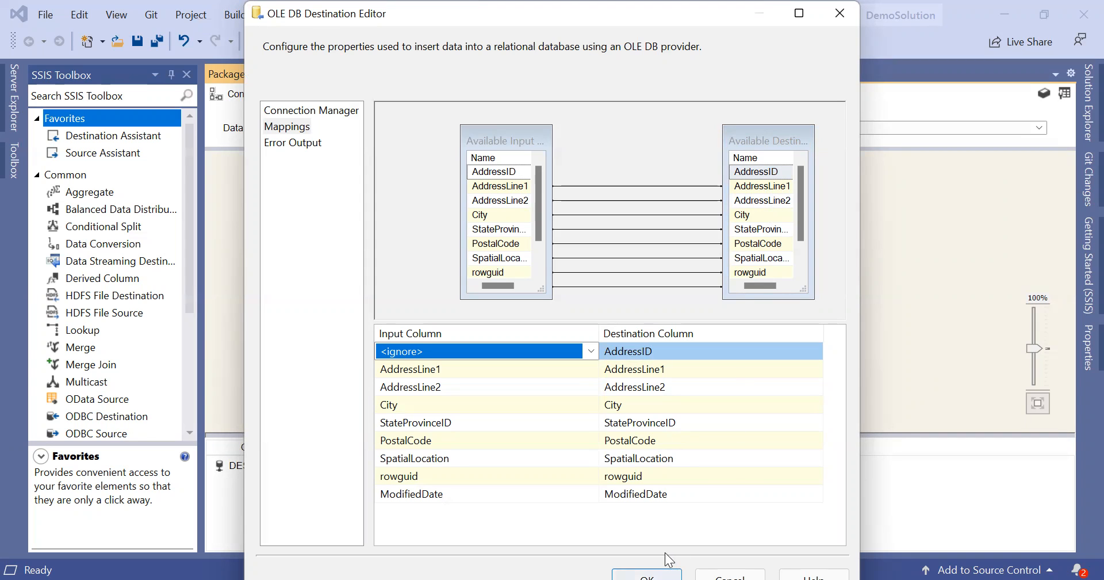
pyautogui.click(663, 572)
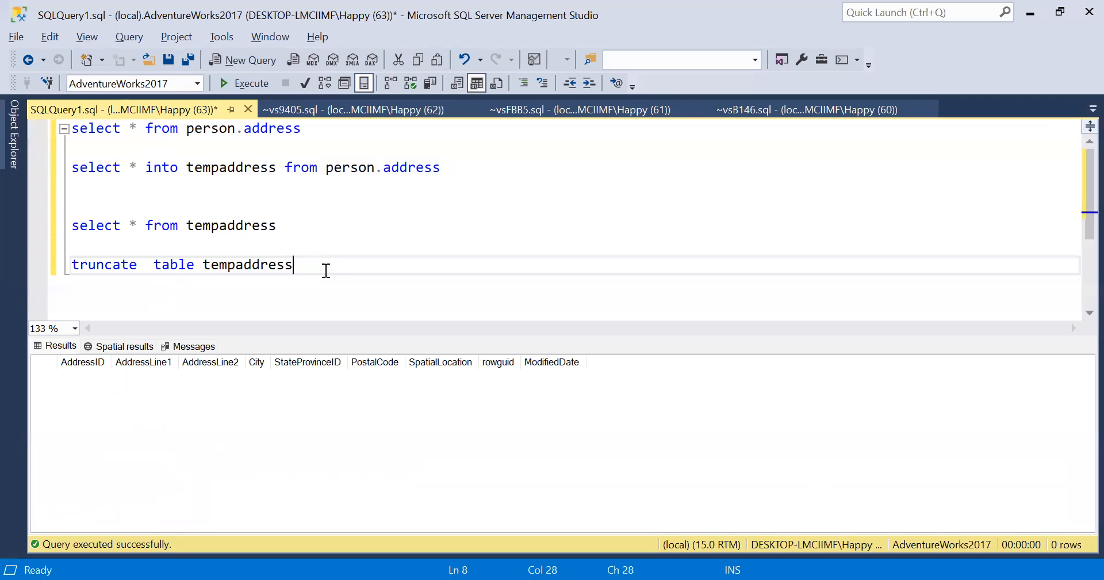
# Check the tempaddress query and its AddressID result column in SQL Server Management Studio, and return to Visual Studio.
pyautogui.moveTo(285, 227); pyautogui.dragTo(71, 224)
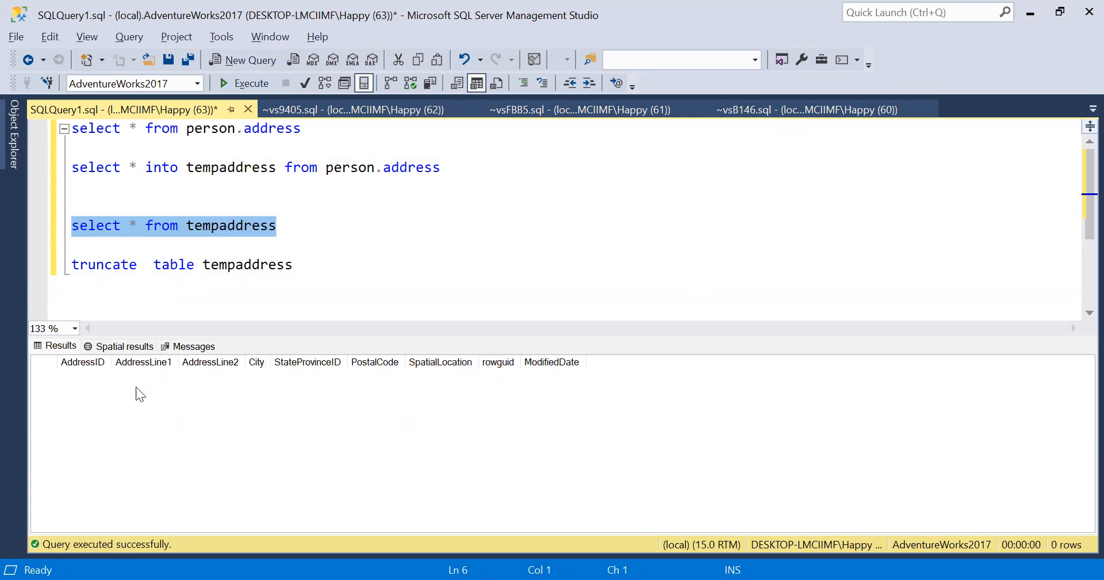
pyautogui.click(97, 365)
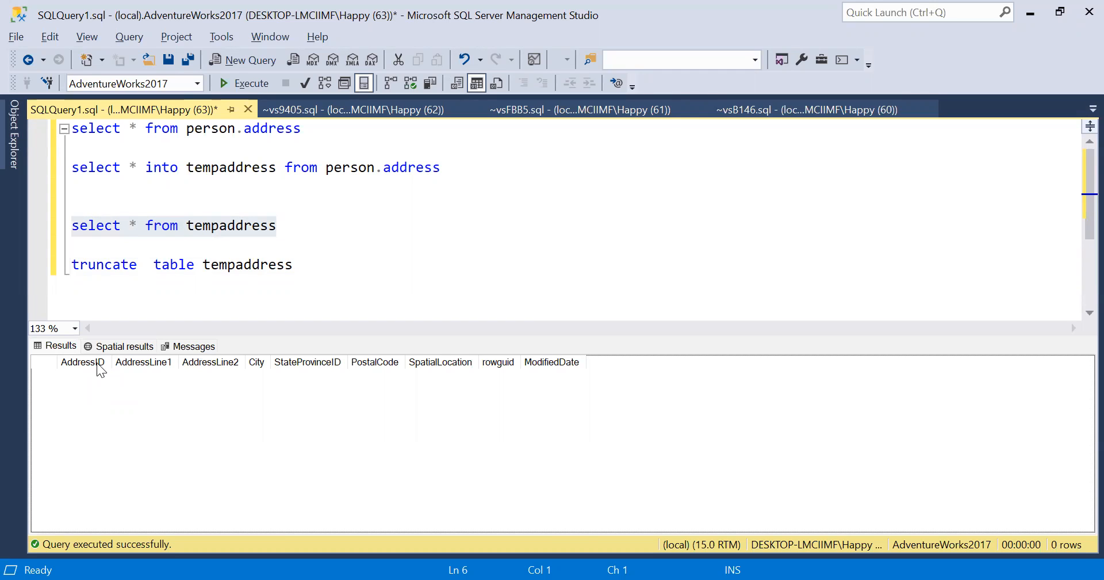
pyautogui.click(1033, 18)
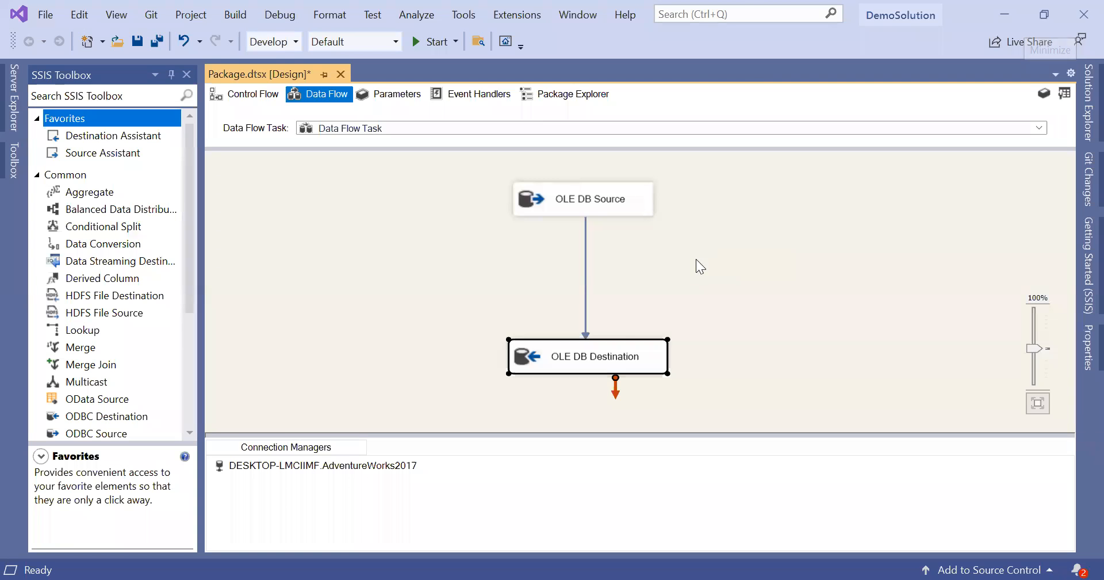
# Review the OLE DB Destination's mappings, comparing the AddressID and remaining columns in both lists, and close the editor without changes.
pyautogui.doubleClick(642, 361)
pyautogui.click(307, 126)
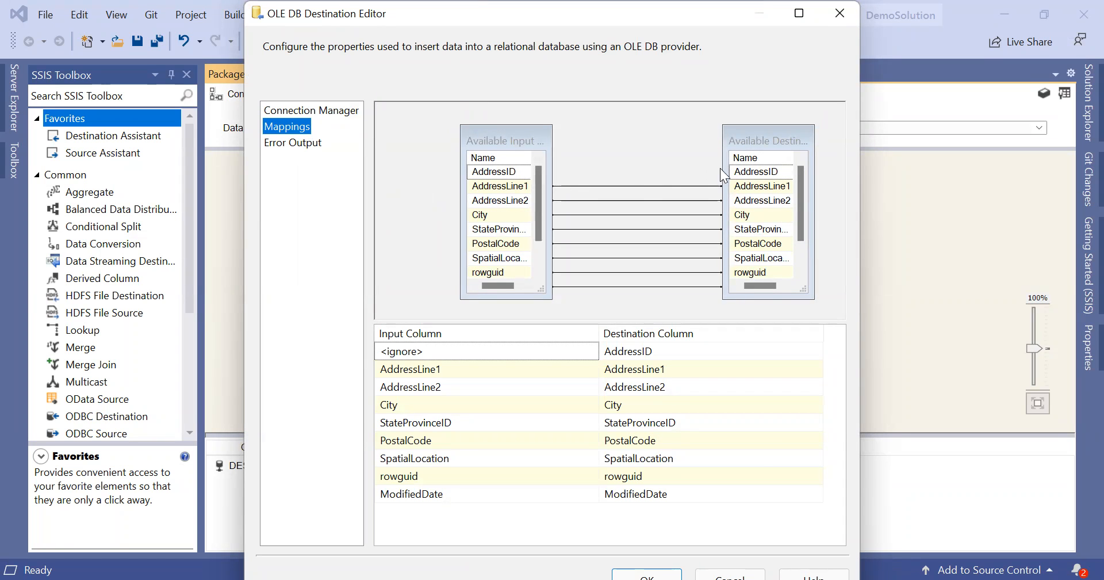
pyautogui.moveTo(747, 178)
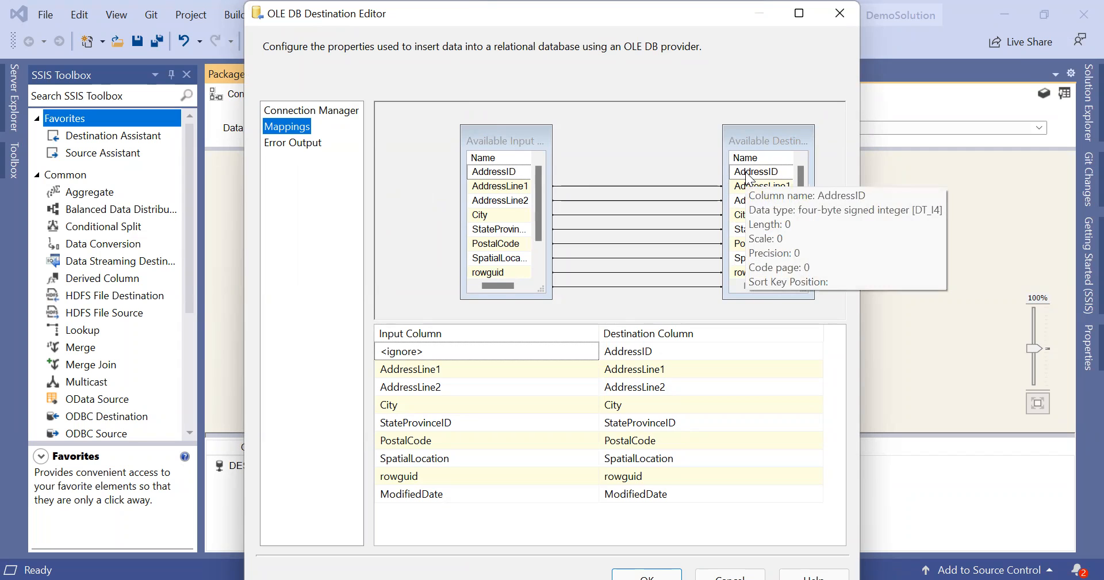
pyautogui.moveTo(513, 195)
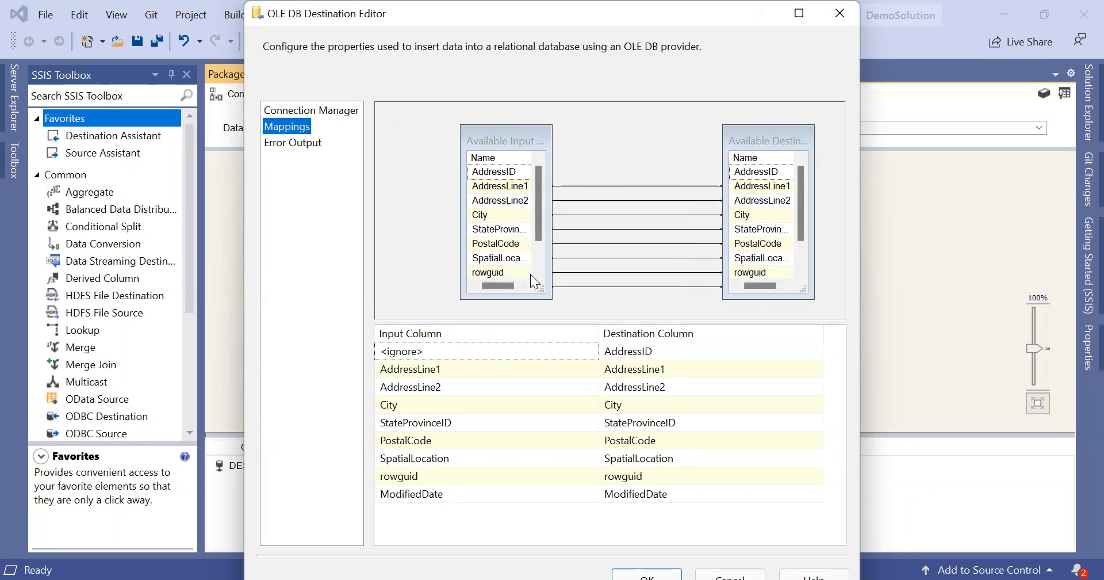
pyautogui.click(540, 270)
pyautogui.click(540, 269)
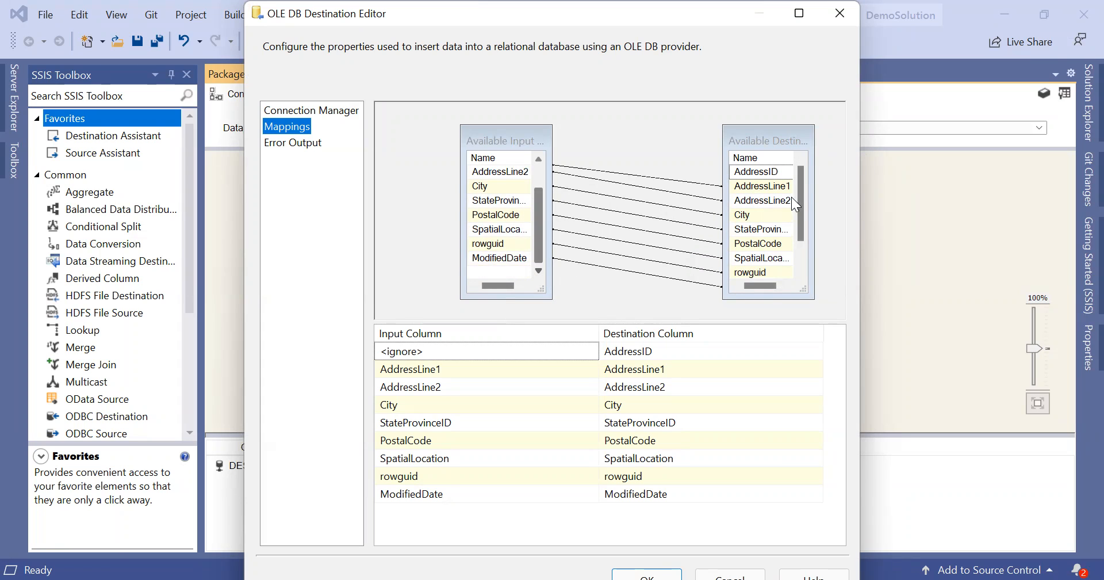
pyautogui.moveTo(803, 190); pyautogui.dragTo(803, 230)
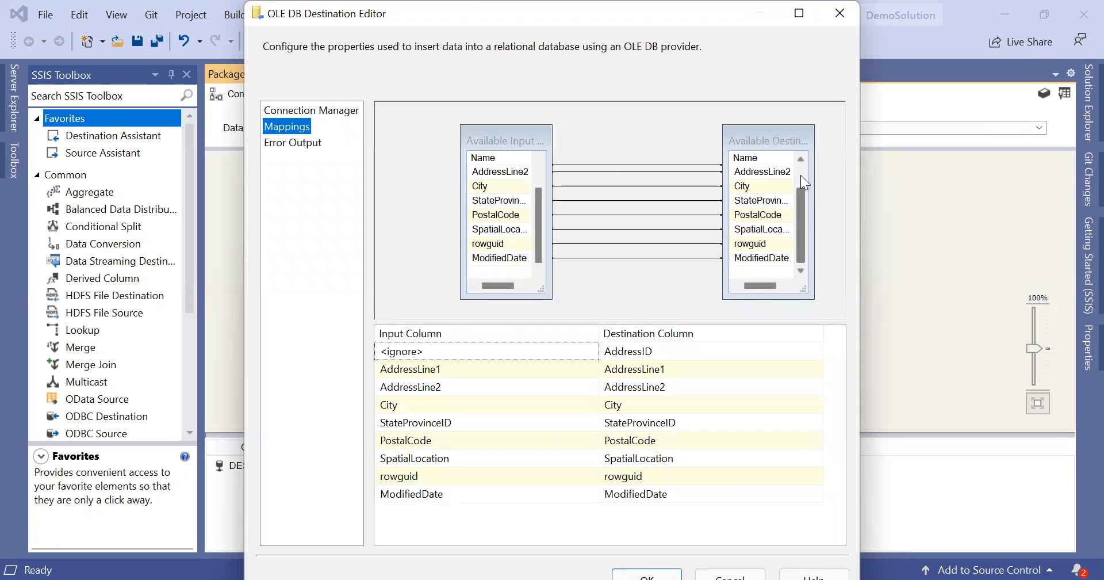
pyautogui.click(836, 31)
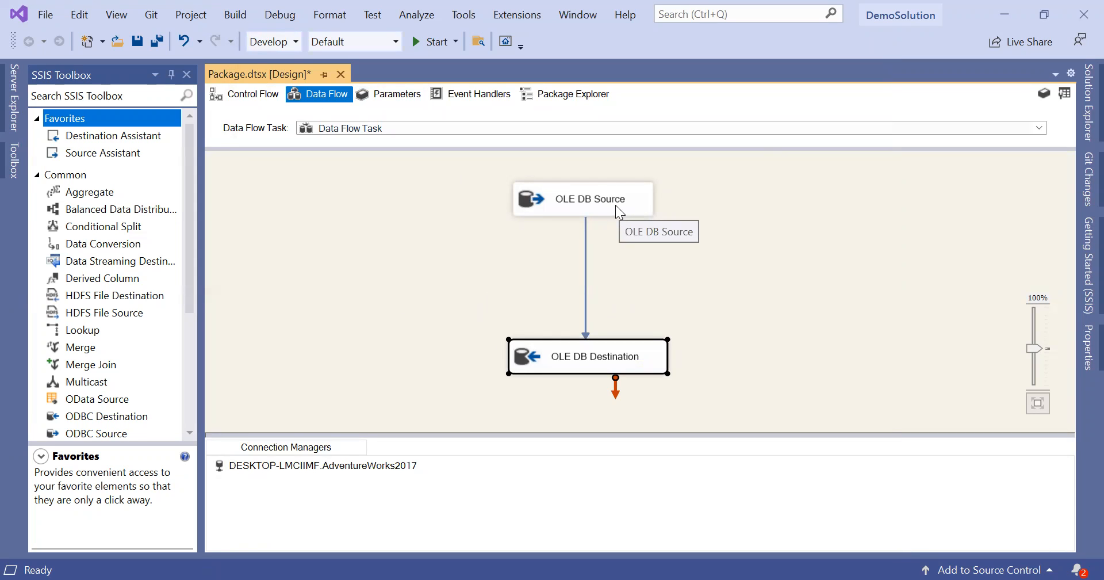
# Save the package and view the Data Flow Task in the control flow before returning to its data flow.
pyautogui.click(694, 287)
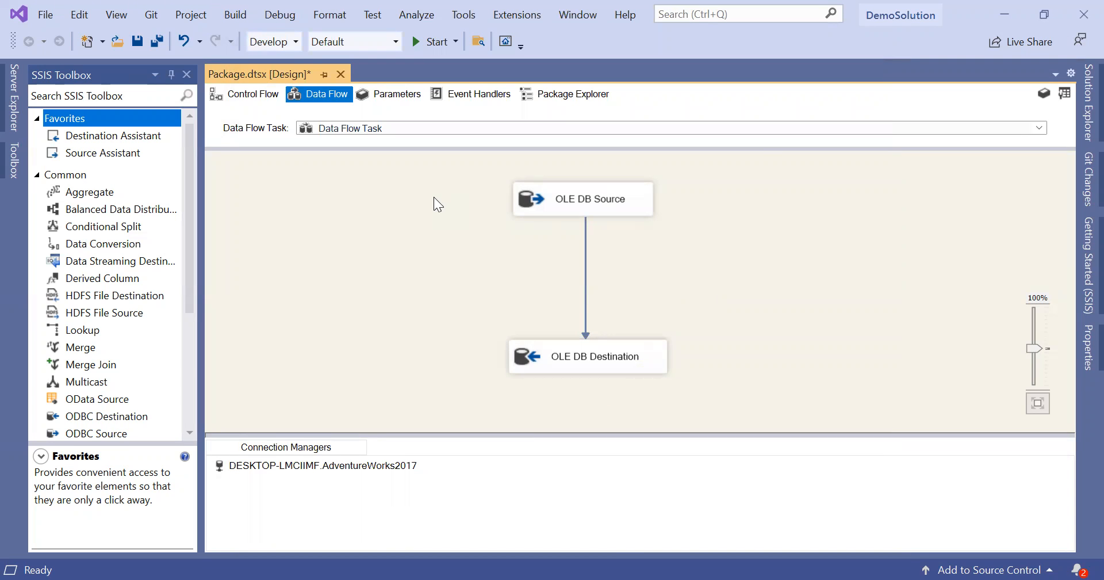
pyautogui.click(139, 46)
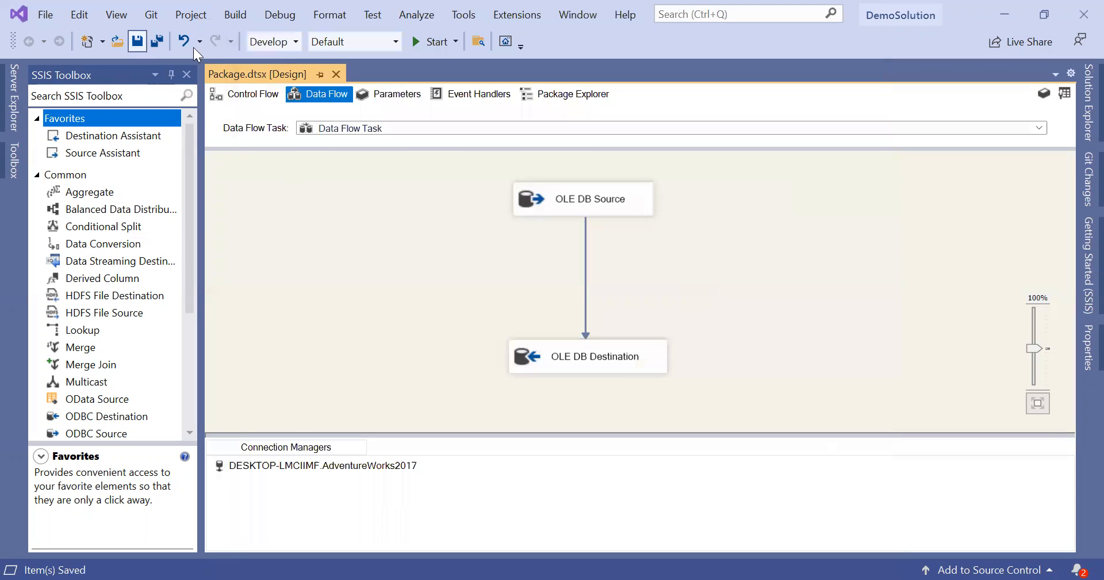
pyautogui.click(242, 95)
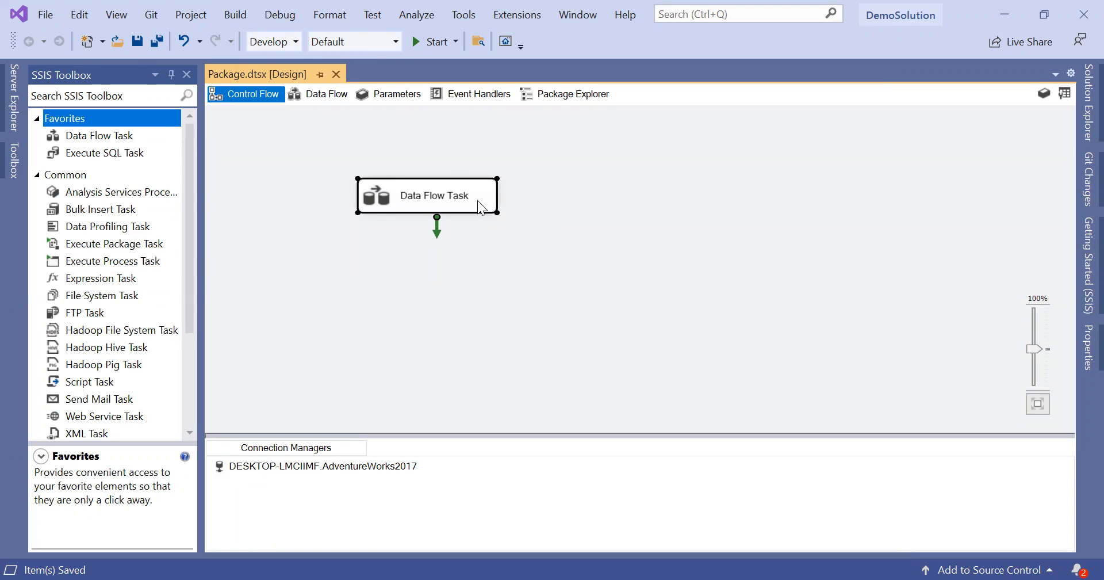
pyautogui.click(330, 99)
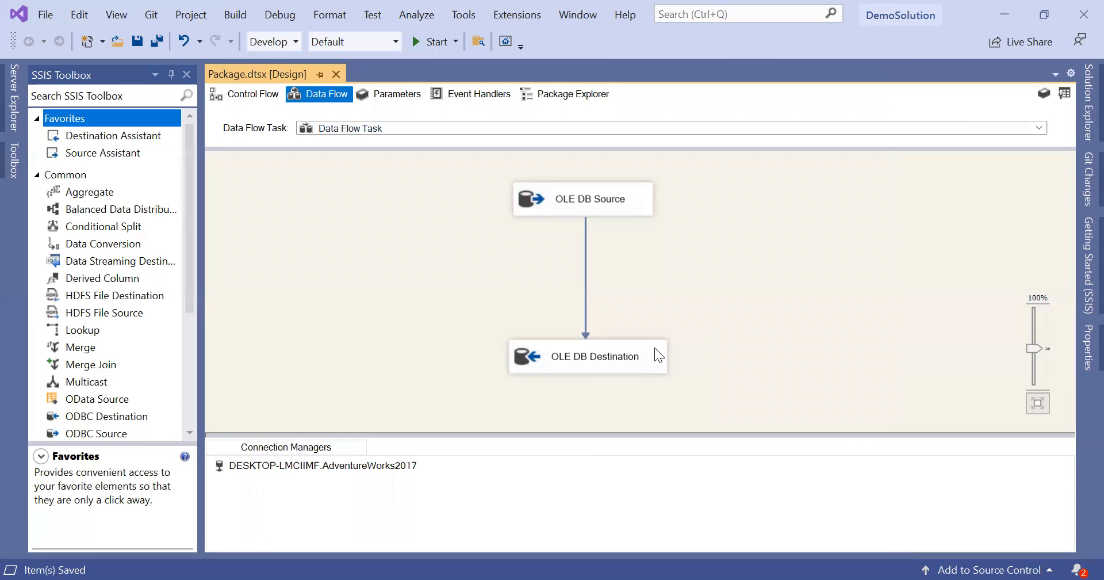
# Start the package from its data flow and auto-hide the Autos and Call Stack windows to enlarge the diagram area.
pyautogui.click(256, 96)
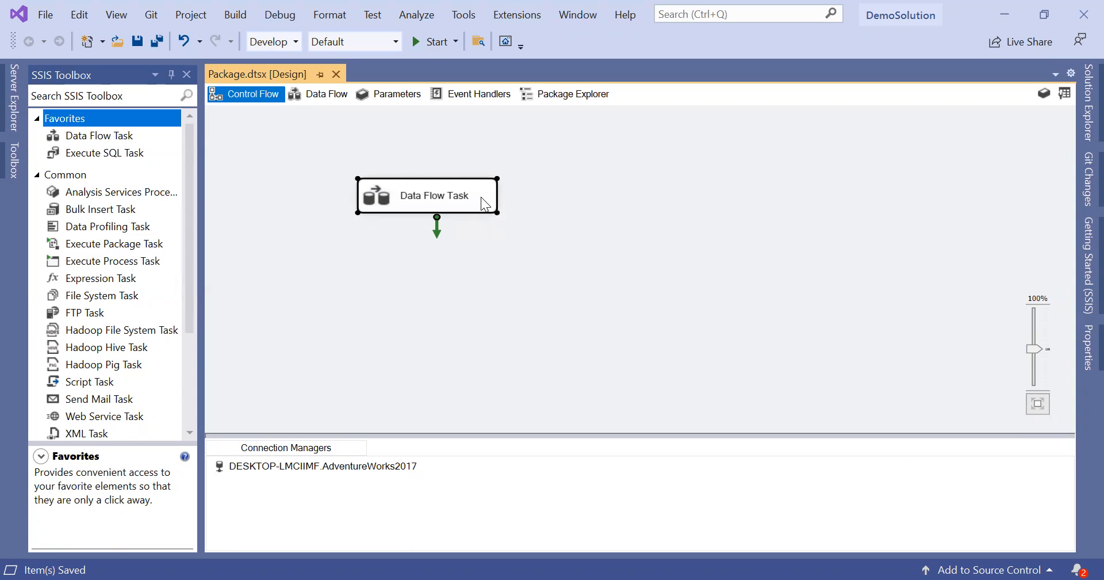
pyautogui.doubleClick(441, 200)
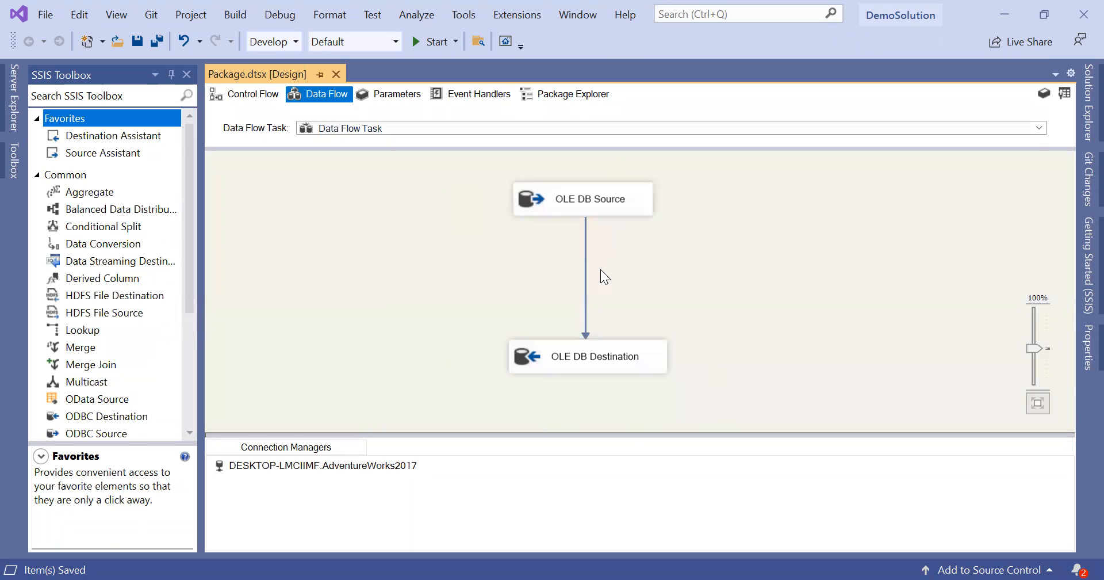
pyautogui.click(426, 43)
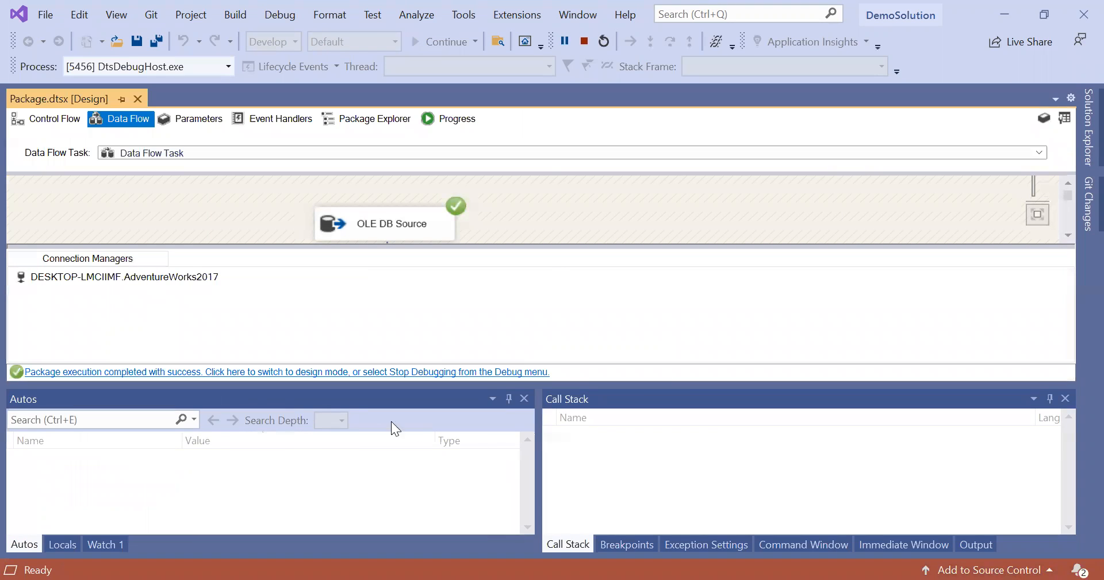
pyautogui.click(510, 397)
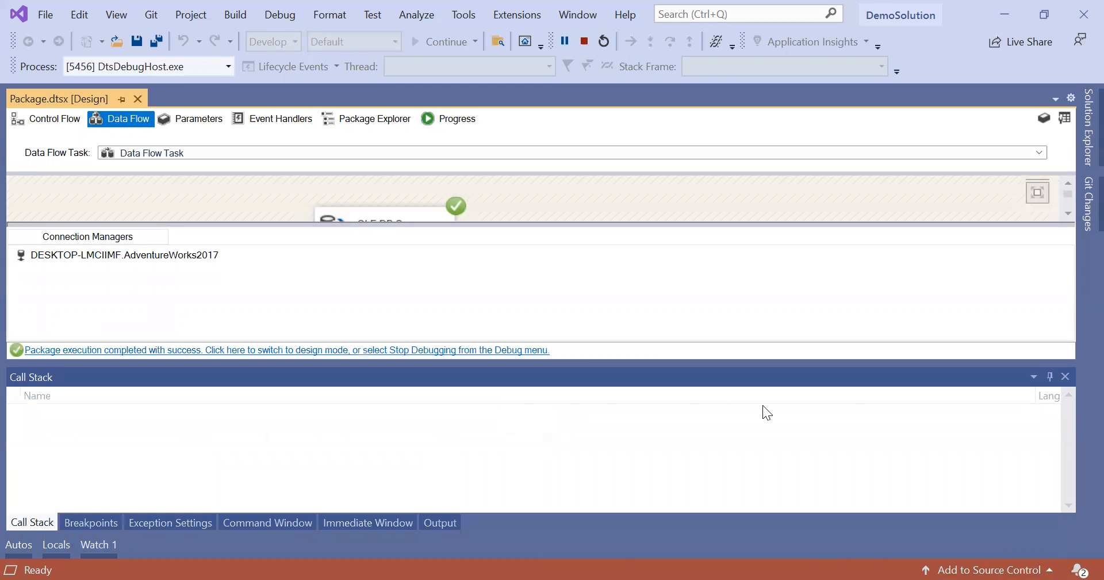
pyautogui.click(1048, 379)
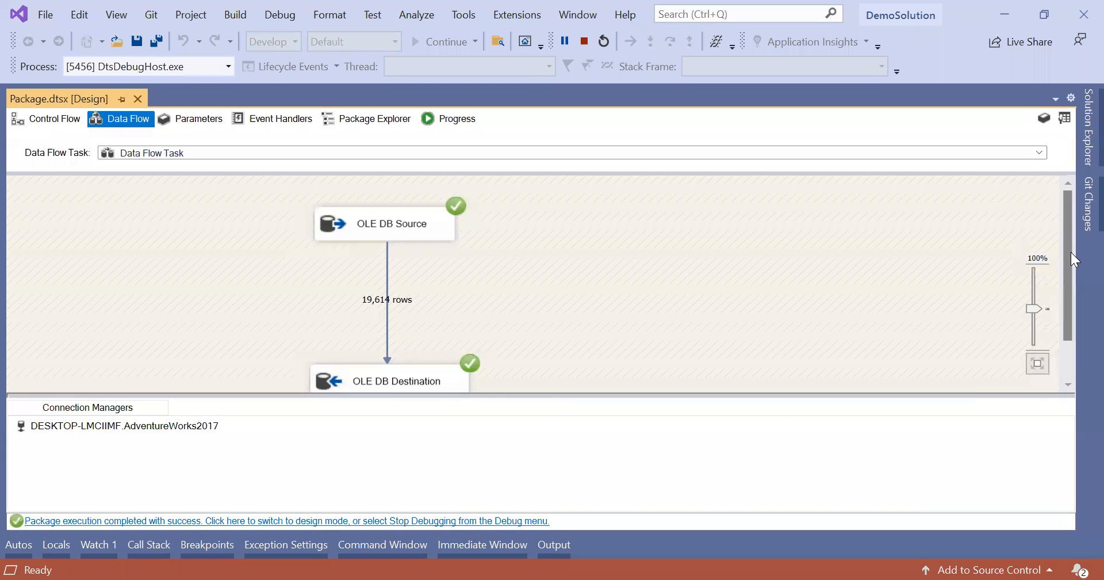
# Check the execution status of the OLE DB Source, OLE DB Destination and Data Flow Task in the data flow and control flow.
pyautogui.moveTo(1070, 250); pyautogui.dragTo(1075, 271)
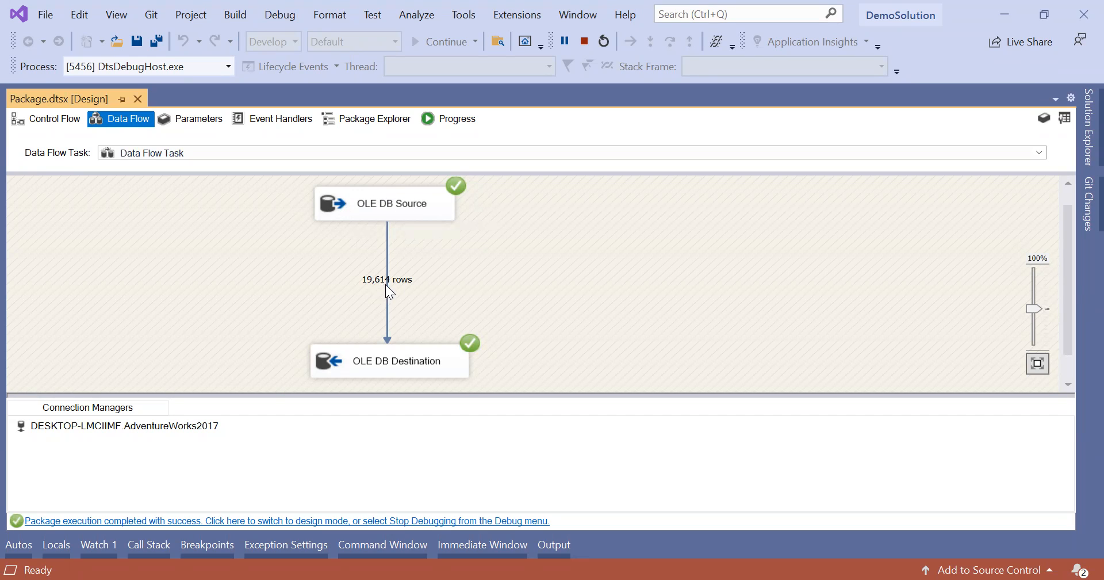
pyautogui.click(401, 372)
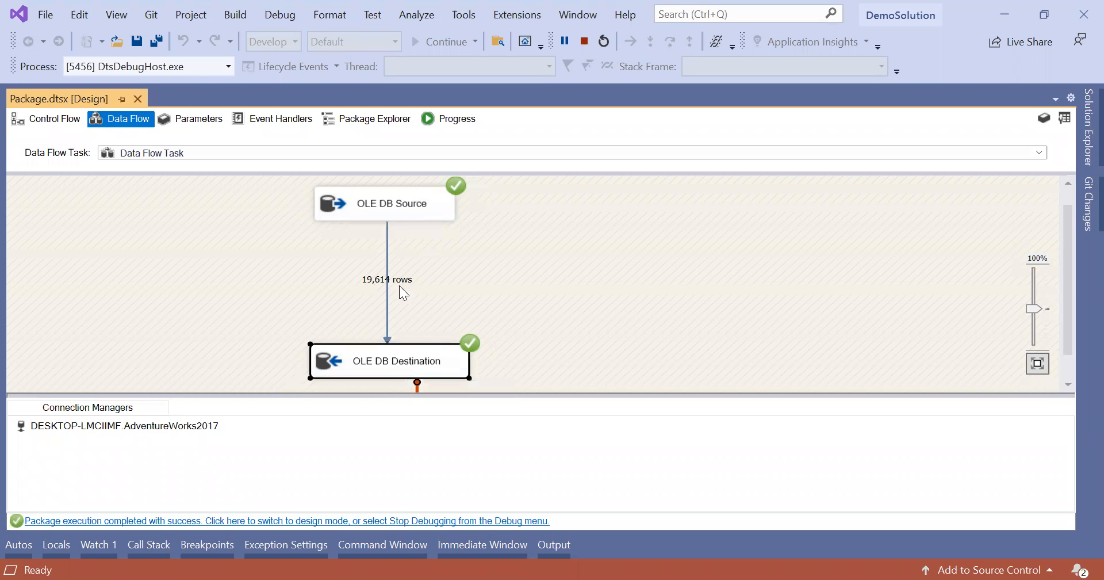
pyautogui.click(50, 114)
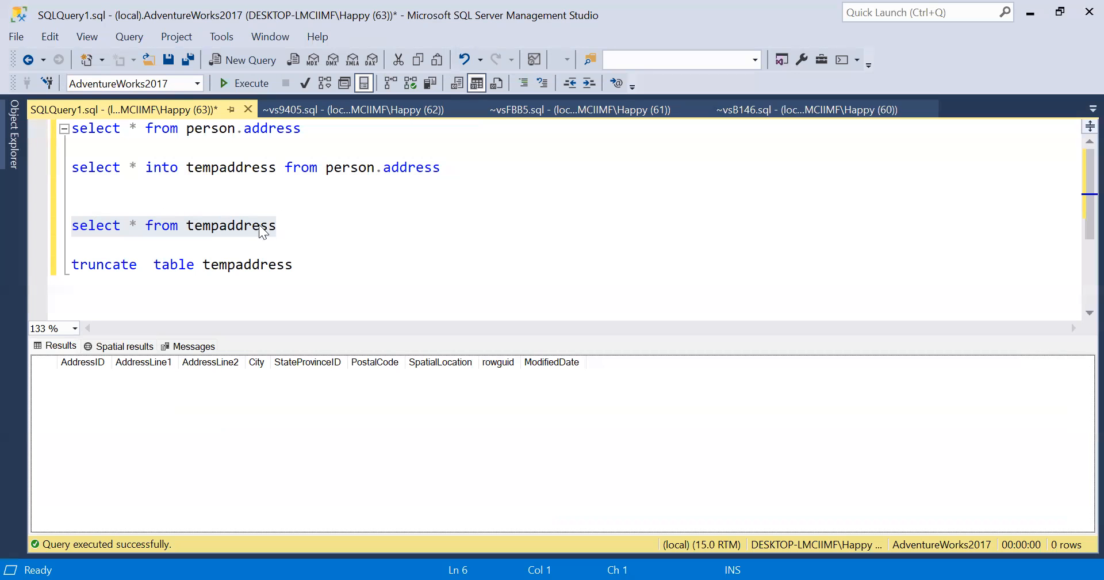
# Execute "select * from tempaddress" and browse the returned rows across all columns.
pyautogui.click(299, 224)
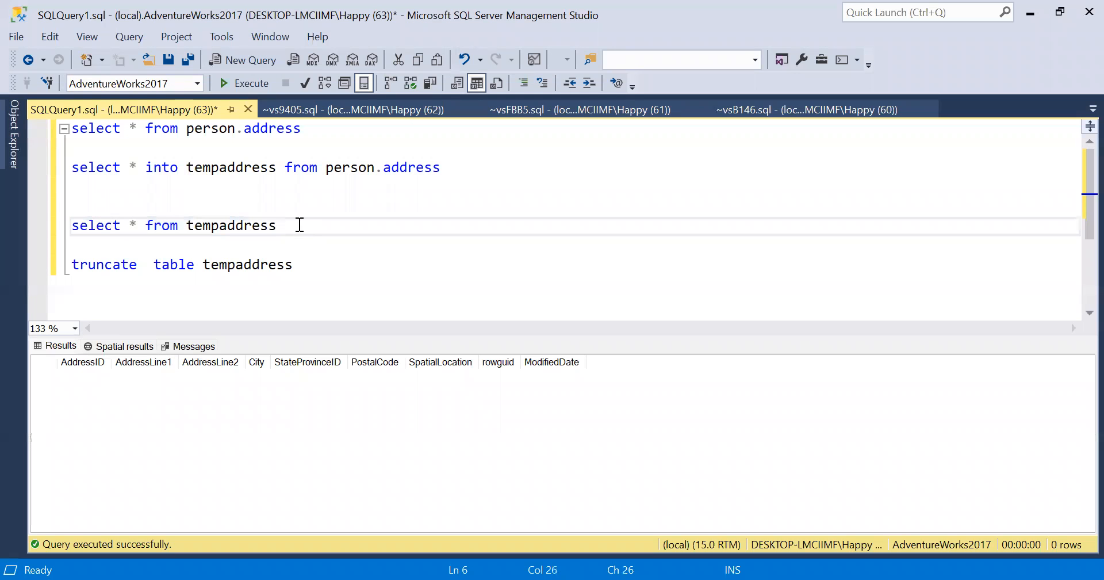
pyautogui.hotkey('shift', 'Up')
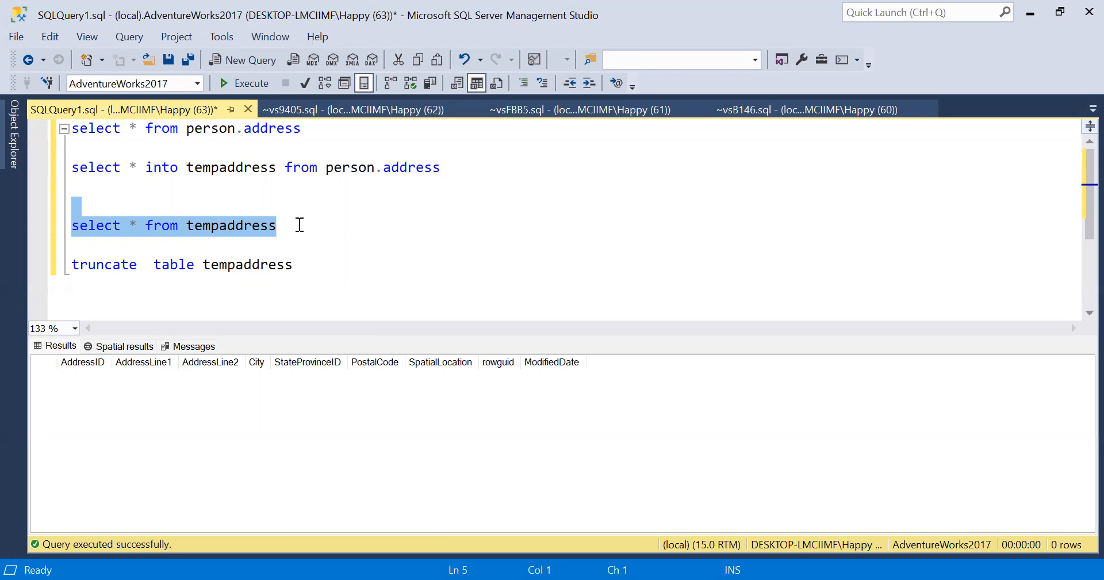
pyautogui.press('F5')
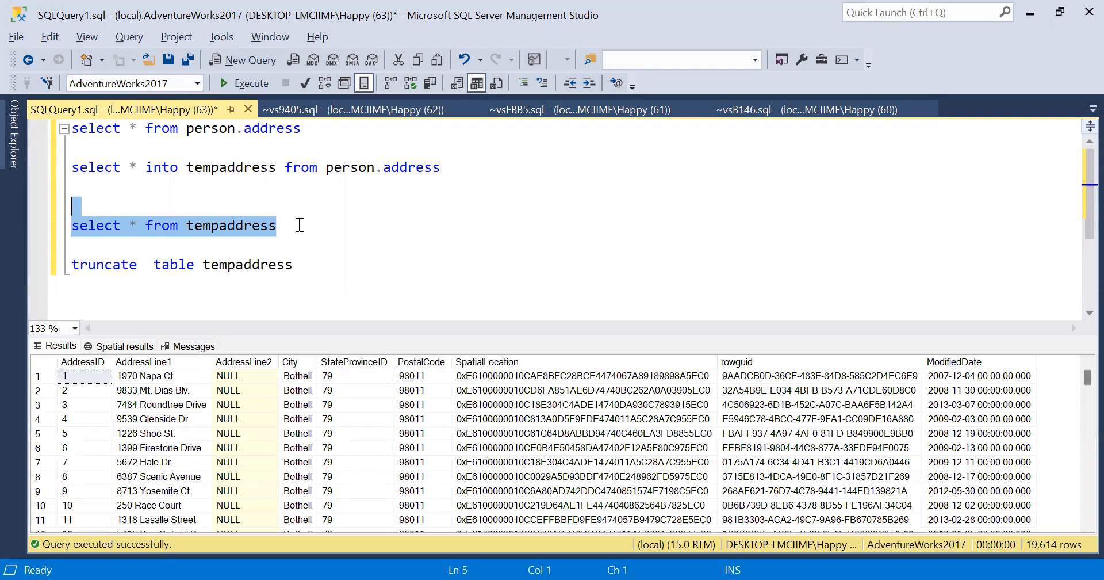
pyautogui.scroll(-13, 315, 469)
pyautogui.scroll(-20, 315, 469)
pyautogui.scroll(20, 315, 469)
pyautogui.click(44, 362)
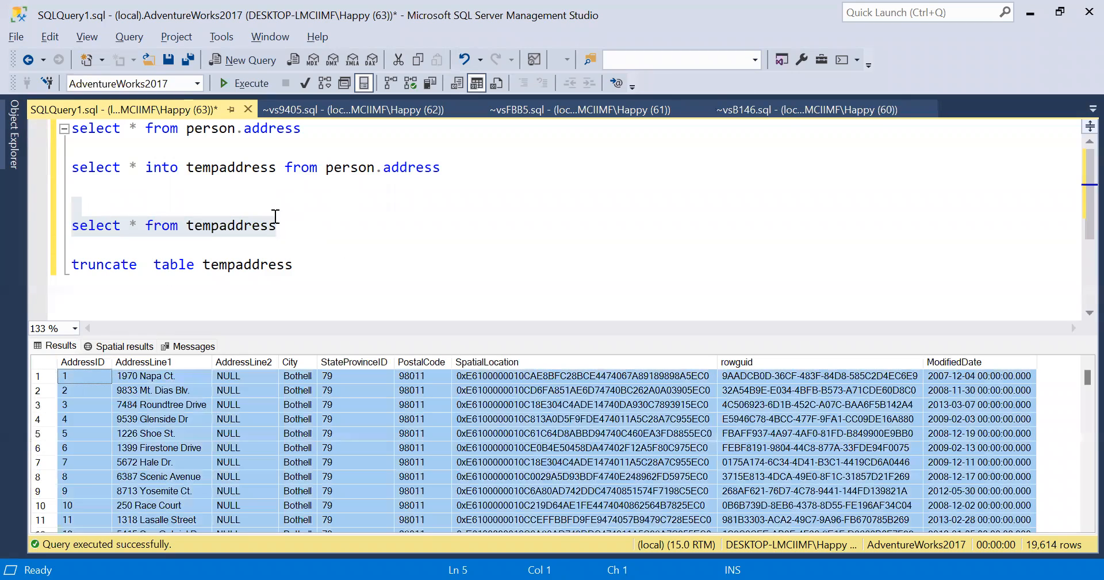
# Rerun the tempaddress select statement on its own and look through the address rows again.
pyautogui.doubleClick(246, 227)
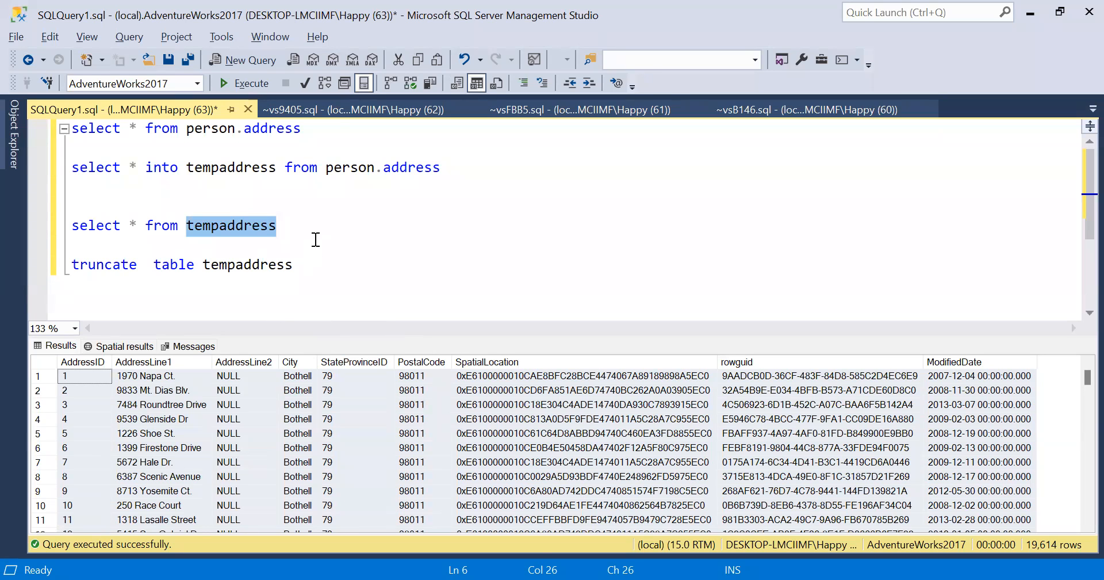
pyautogui.click(316, 241)
pyautogui.hotkey('shift', 'Up')
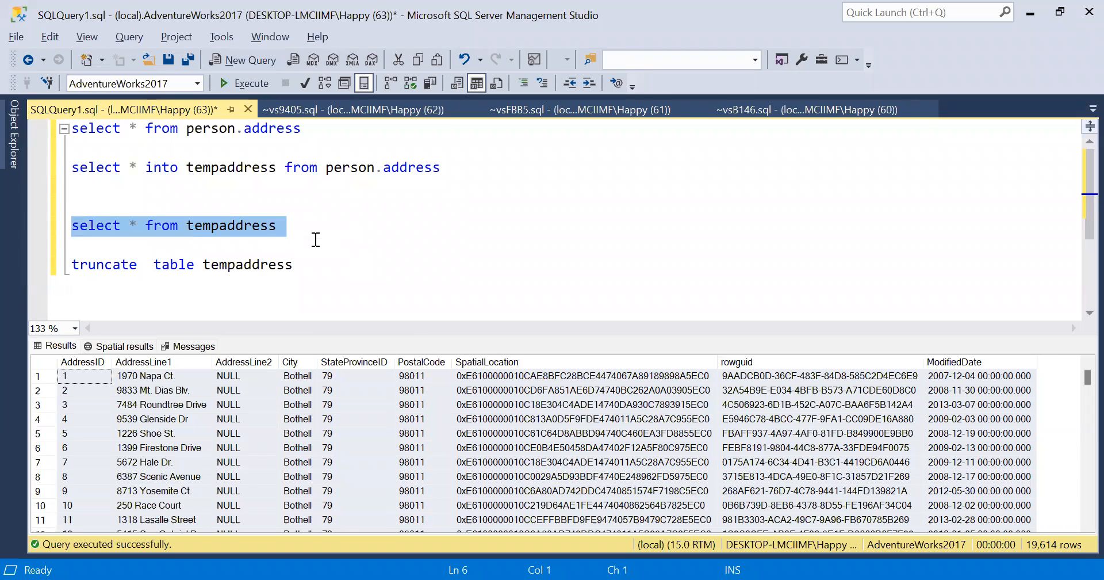
pyautogui.press('F5')
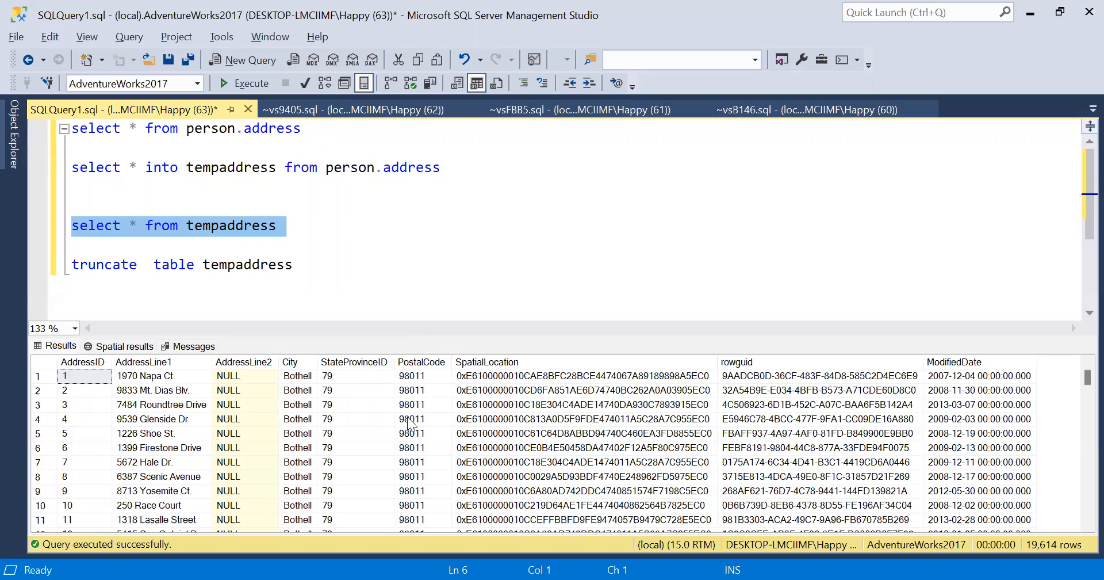
pyautogui.scroll(-15, 422, 477)
pyautogui.scroll(-20, 421, 476)
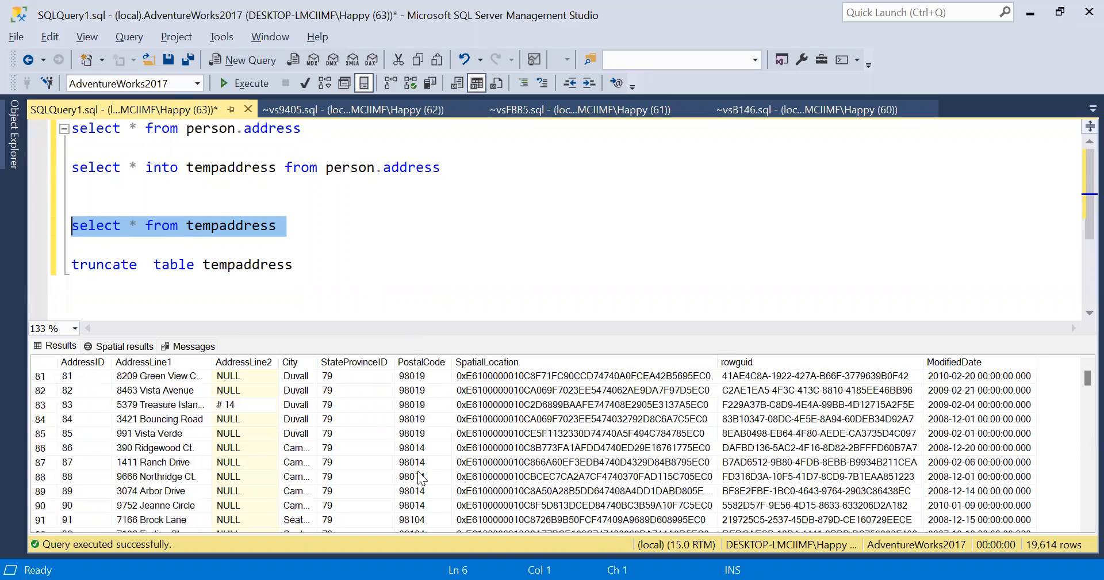
pyautogui.scroll(20, 421, 476)
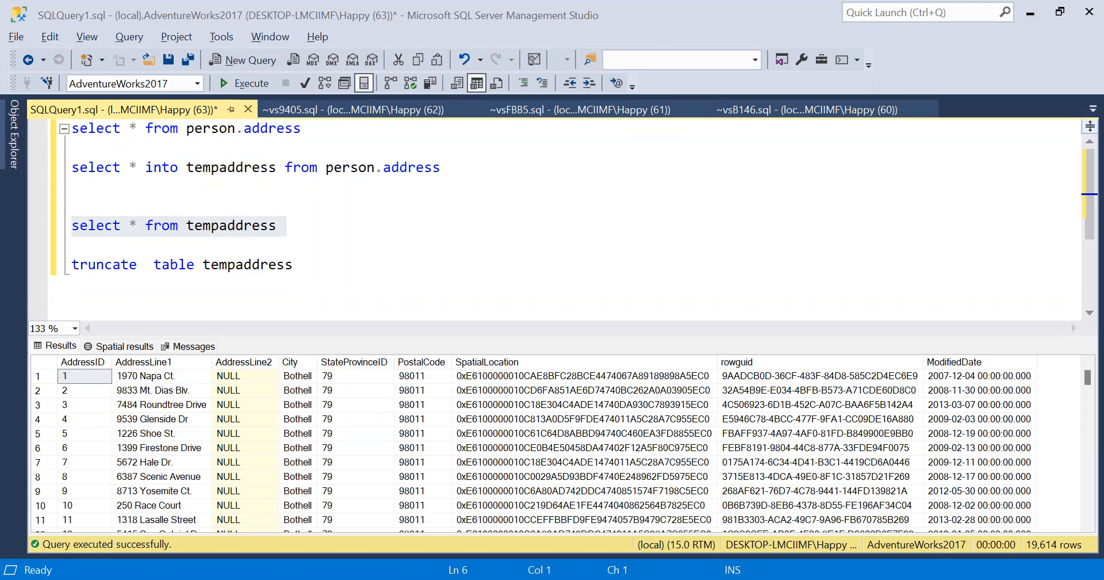
# Return to the package's data flow in Visual Studio, stop debugging and auto-hide the Output window.
pyautogui.hotkey('alt', 'Tab')
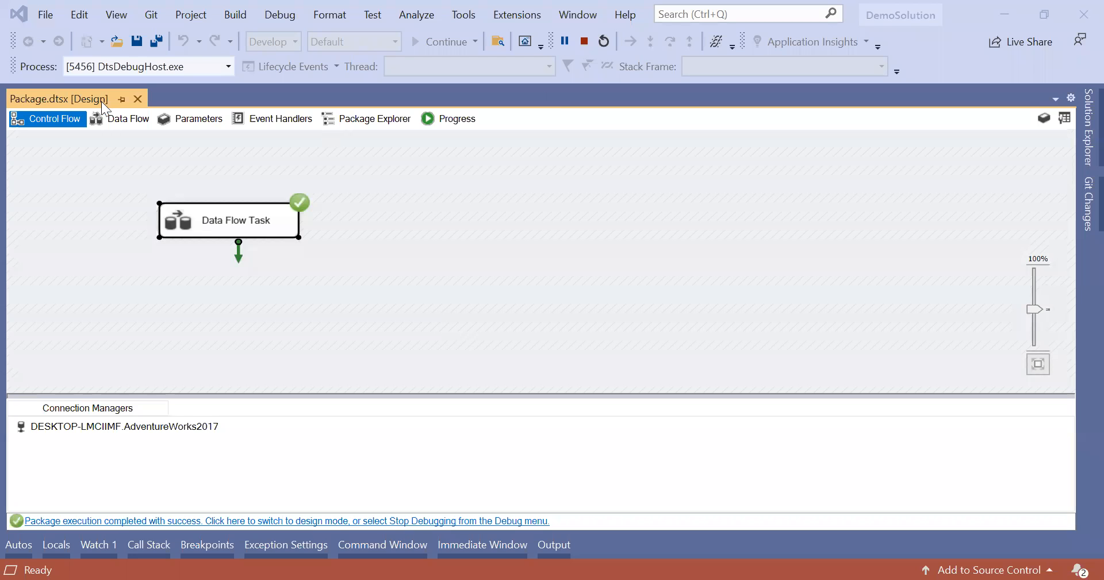
pyautogui.click(117, 115)
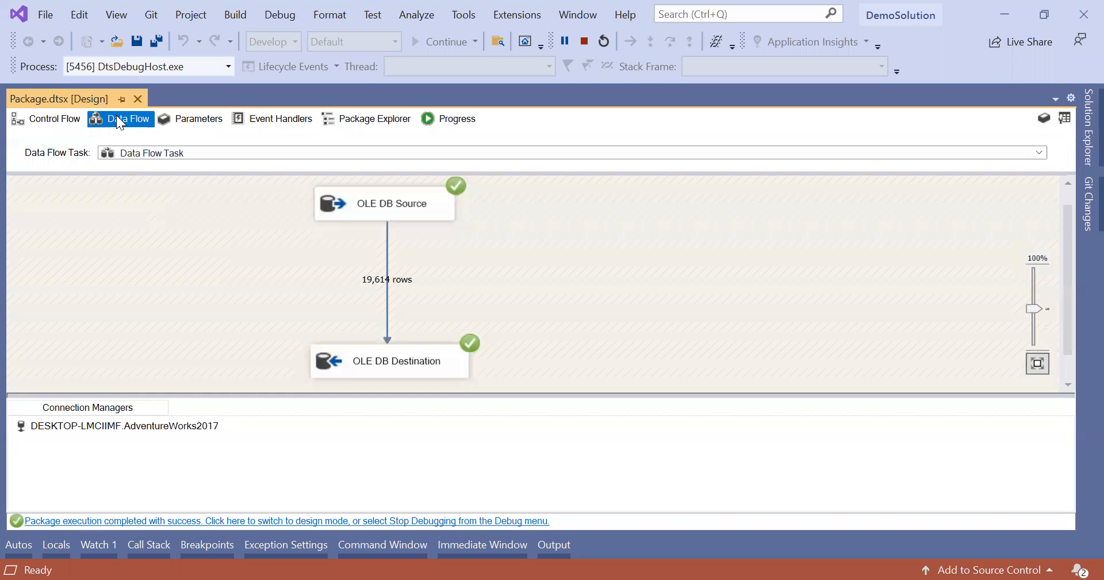
pyautogui.click(586, 42)
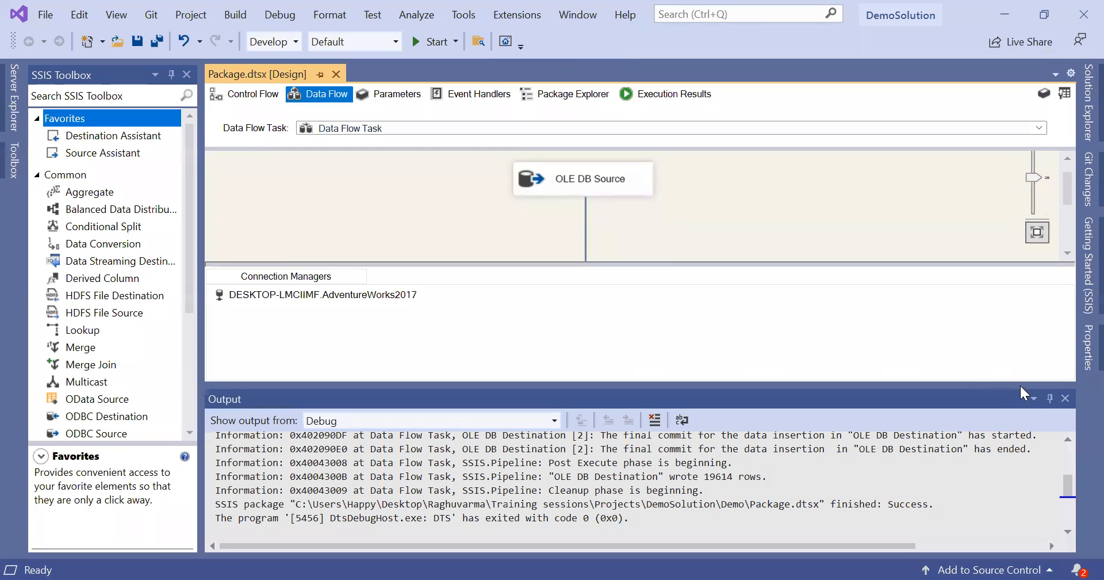
pyautogui.click(1049, 398)
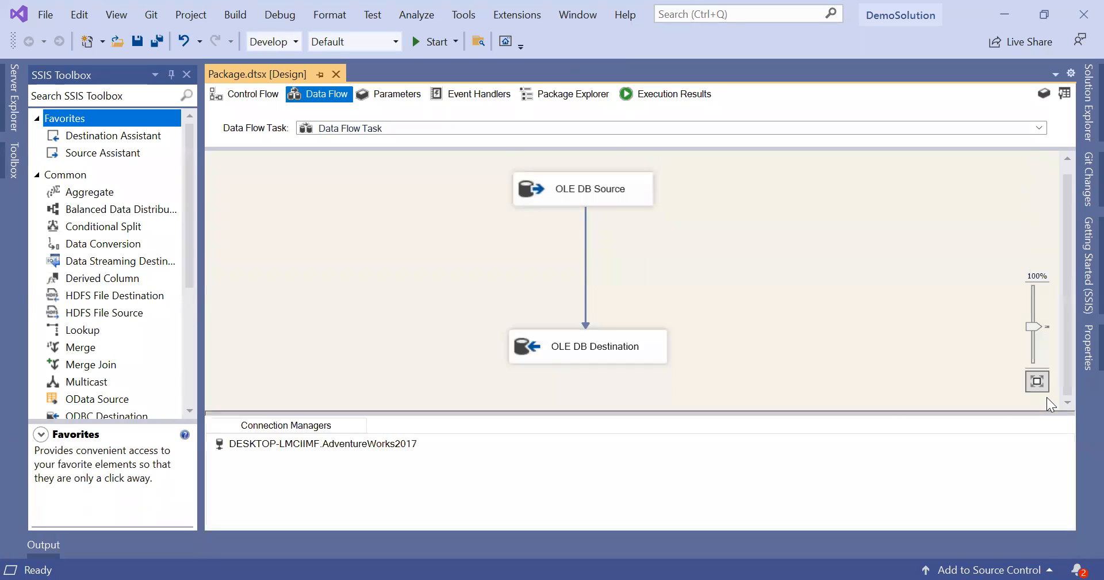
pyautogui.click(585, 263)
pyautogui.rightClick(586, 269)
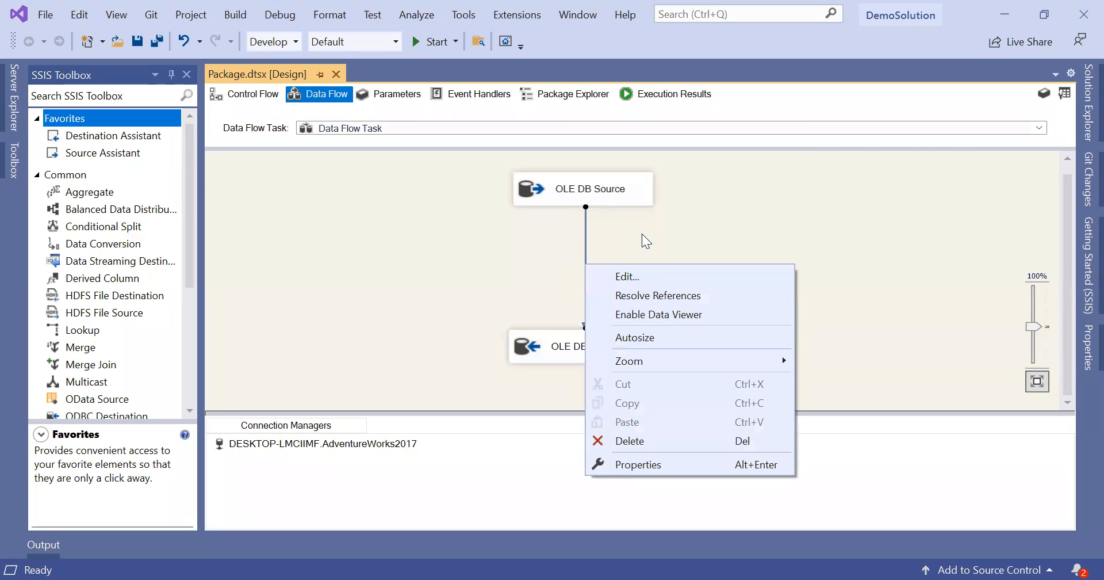
pyautogui.click(595, 222)
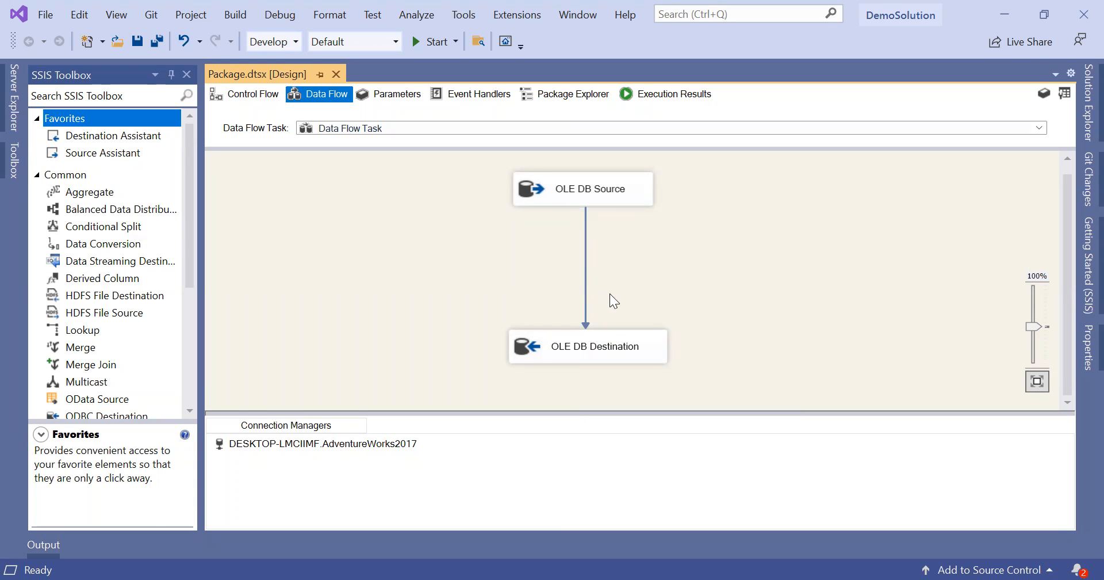
# Enable the data viewer on the path between the OLE DB Source and OLE DB Destination, and save the package.
pyautogui.click(585, 274)
pyautogui.rightClick(586, 273)
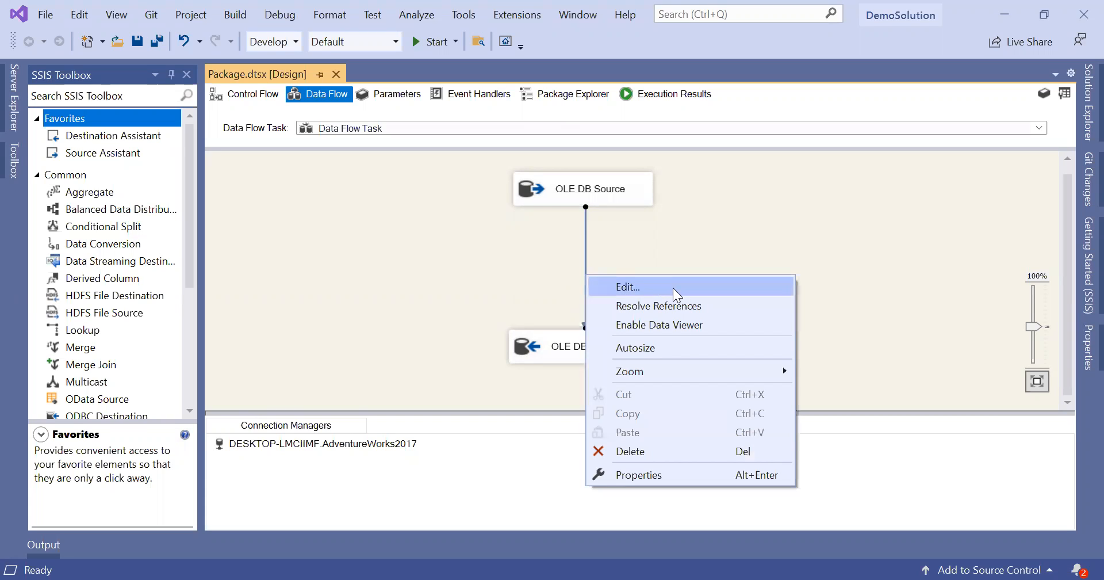
pyautogui.click(688, 326)
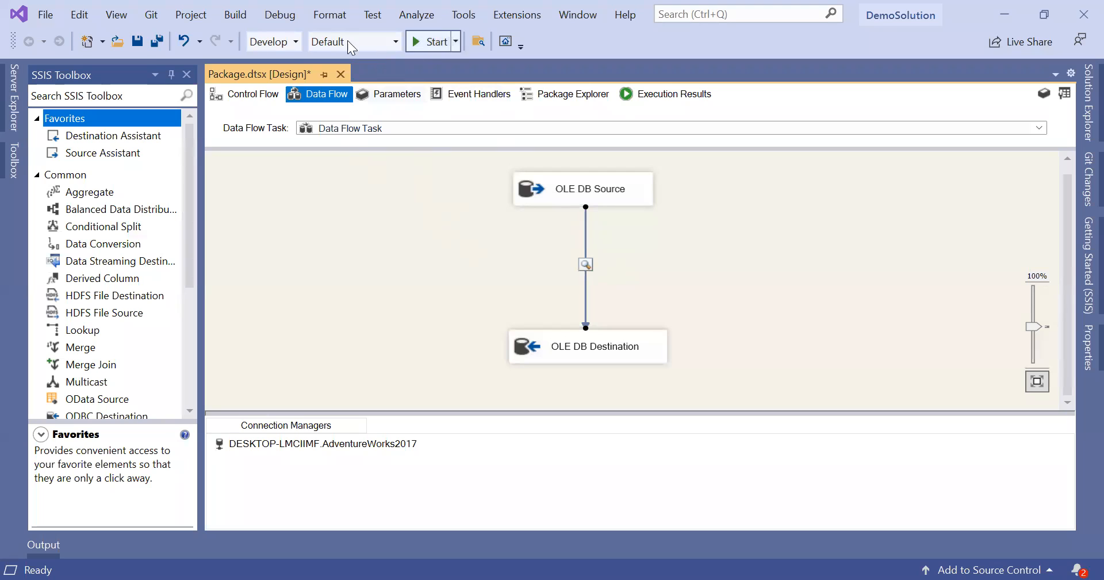
pyautogui.click(137, 41)
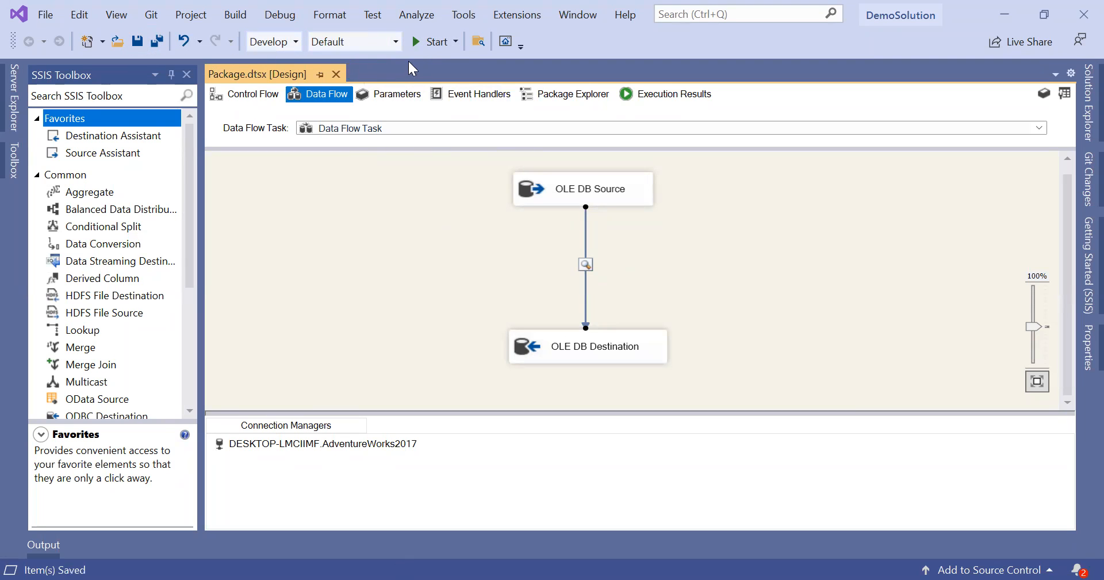
# Run the package with the data viewer and move the viewer window clear of the data flow diagram.
pyautogui.click(437, 41)
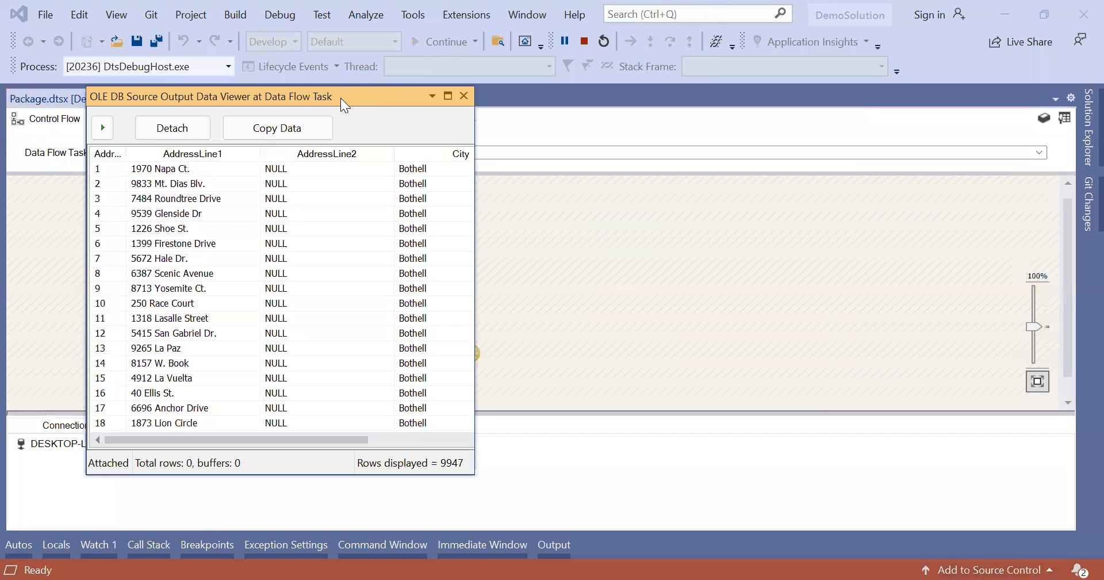
pyautogui.moveTo(404, 96); pyautogui.dragTo(841, 100)
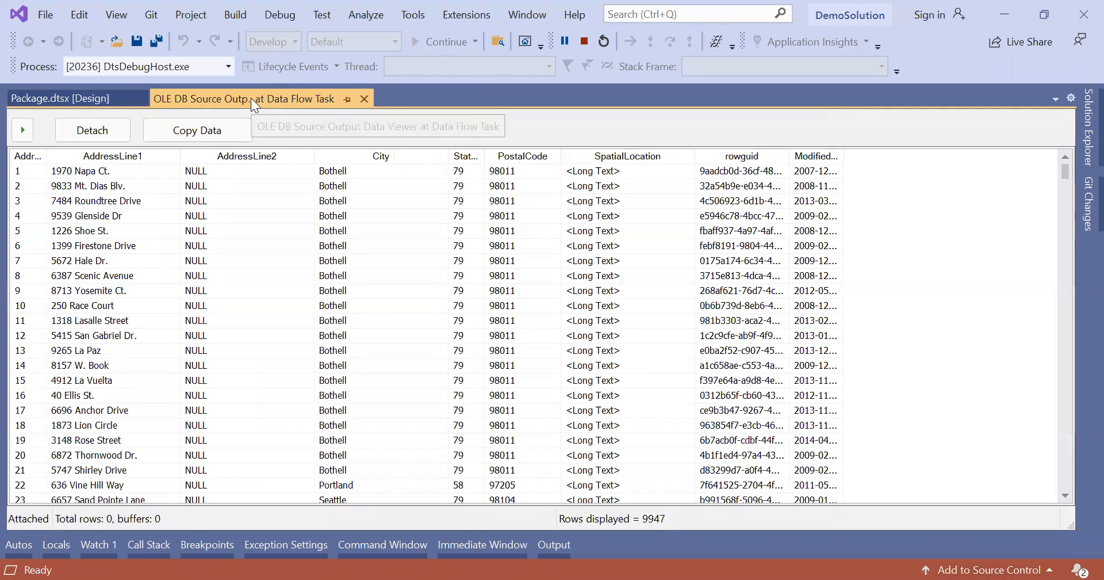
pyautogui.moveTo(340, 170); pyautogui.dragTo(340, 170)
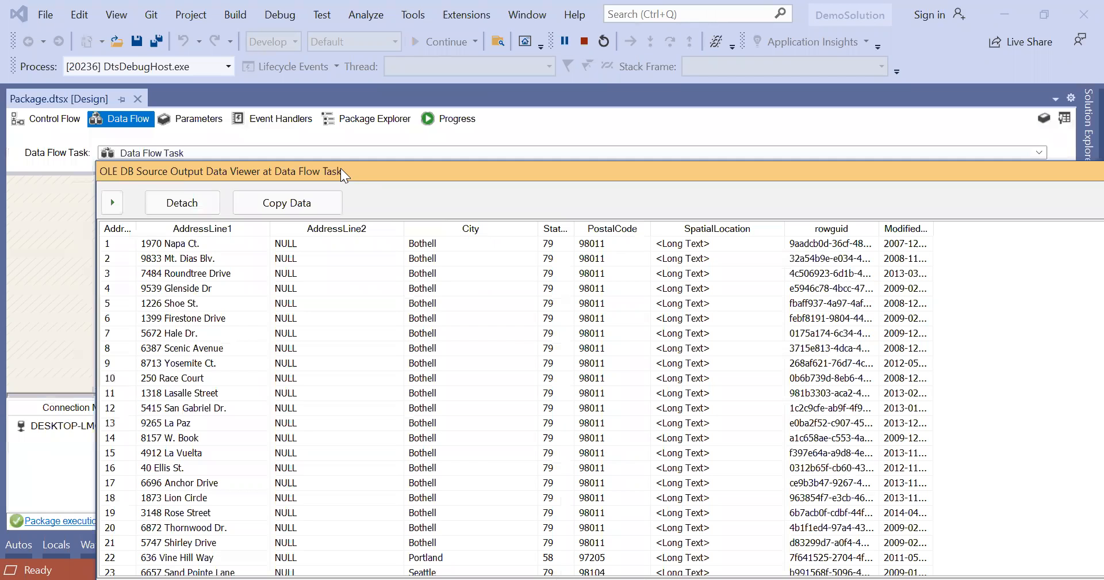
pyautogui.moveTo(620, 198); pyautogui.dragTo(779, 346)
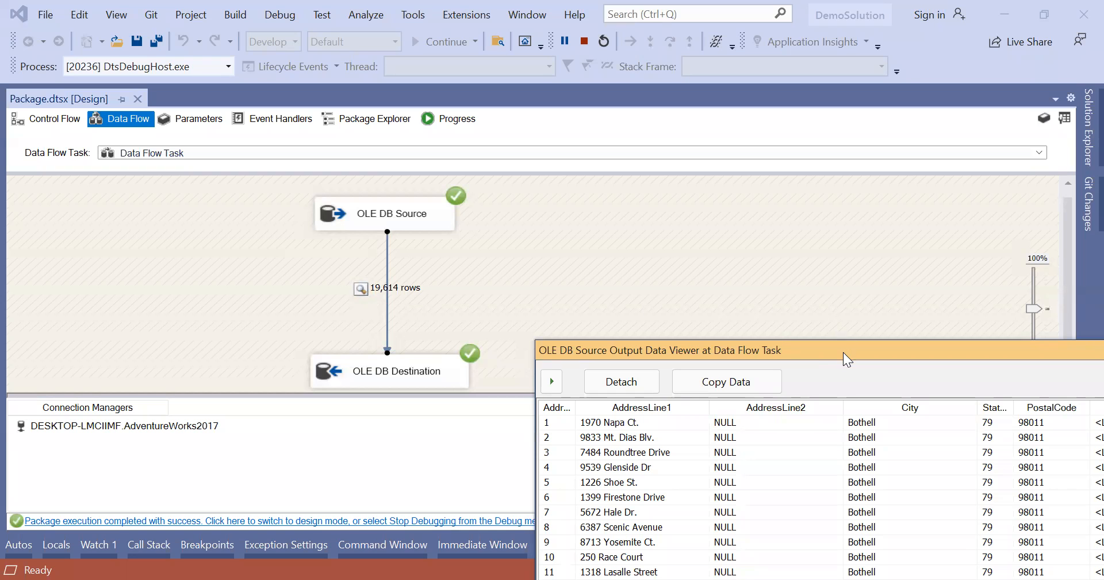
# Bring the data viewer into full view and look through its rows down to the last one and back.
pyautogui.doubleClick(813, 349)
pyautogui.scroll(-20, 230, 263)
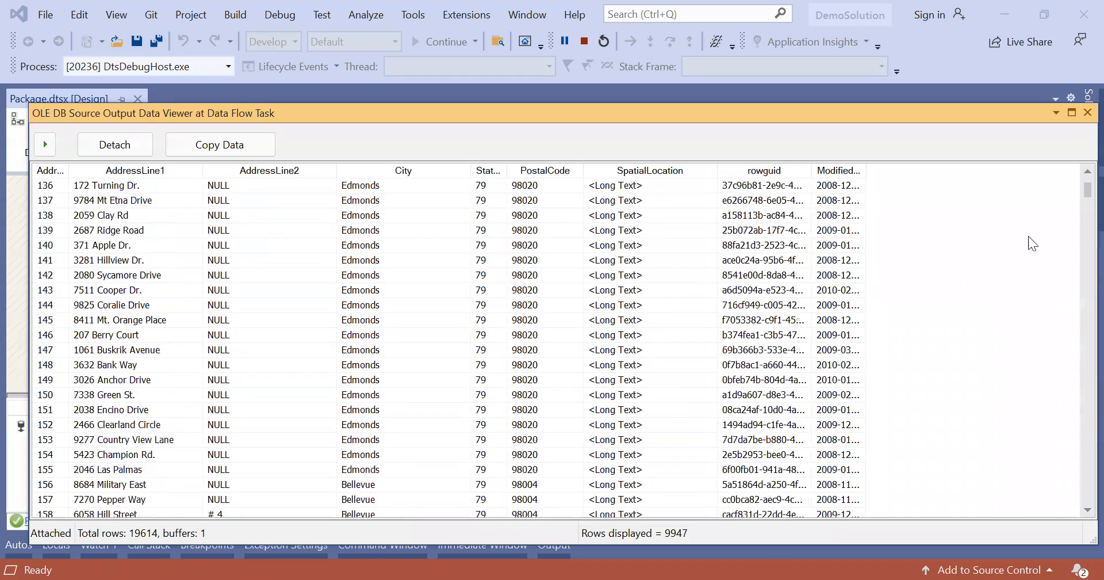
pyautogui.moveTo(1077, 189); pyautogui.dragTo(1077, 510)
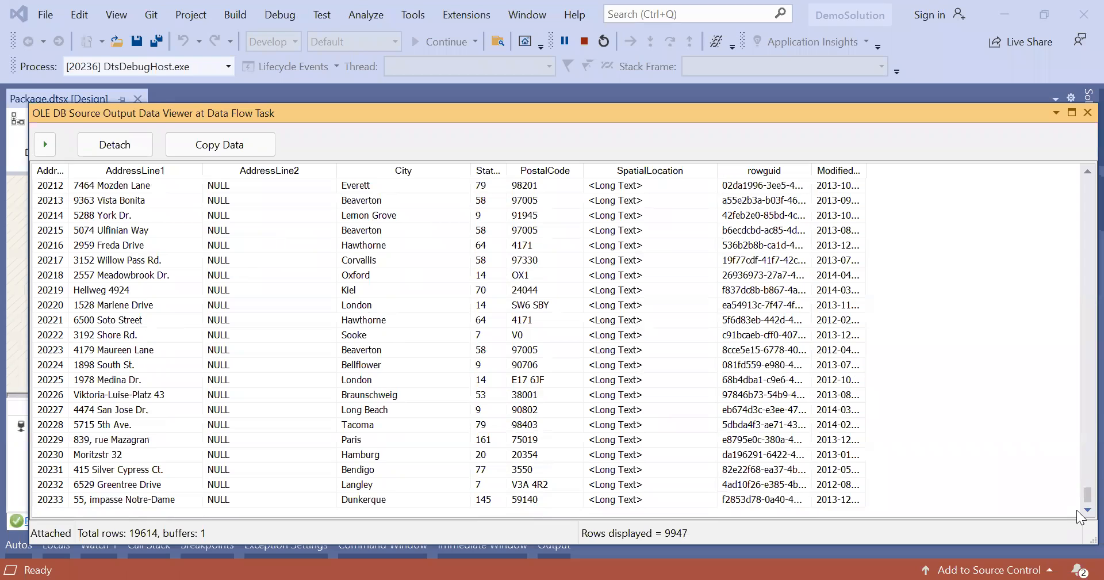
pyautogui.moveTo(1087, 488); pyautogui.dragTo(1085, 183)
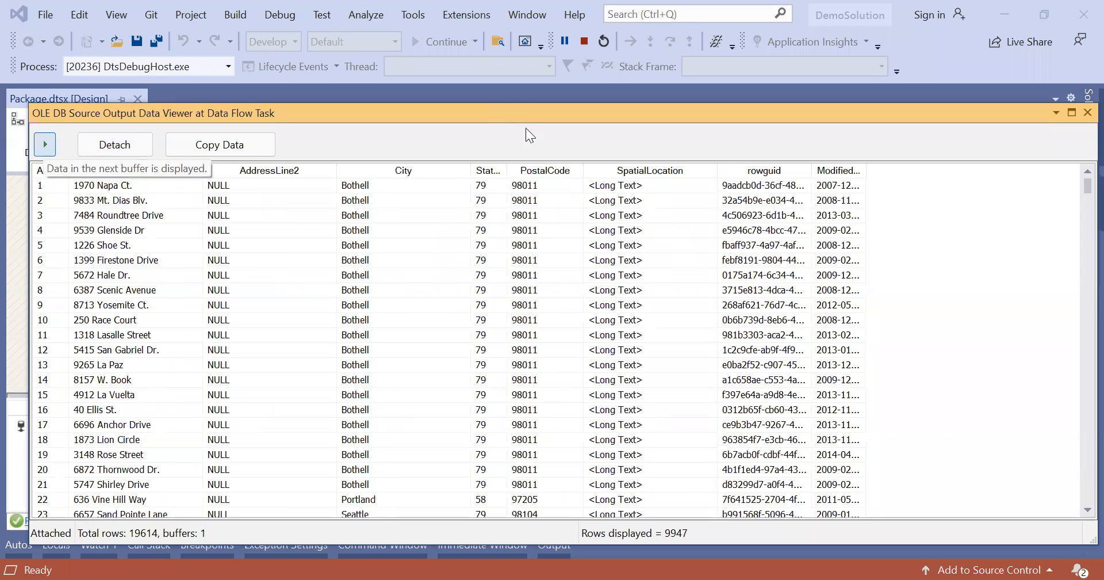
# Close the data viewer and stop debugging the package.
pyautogui.click(1077, 112)
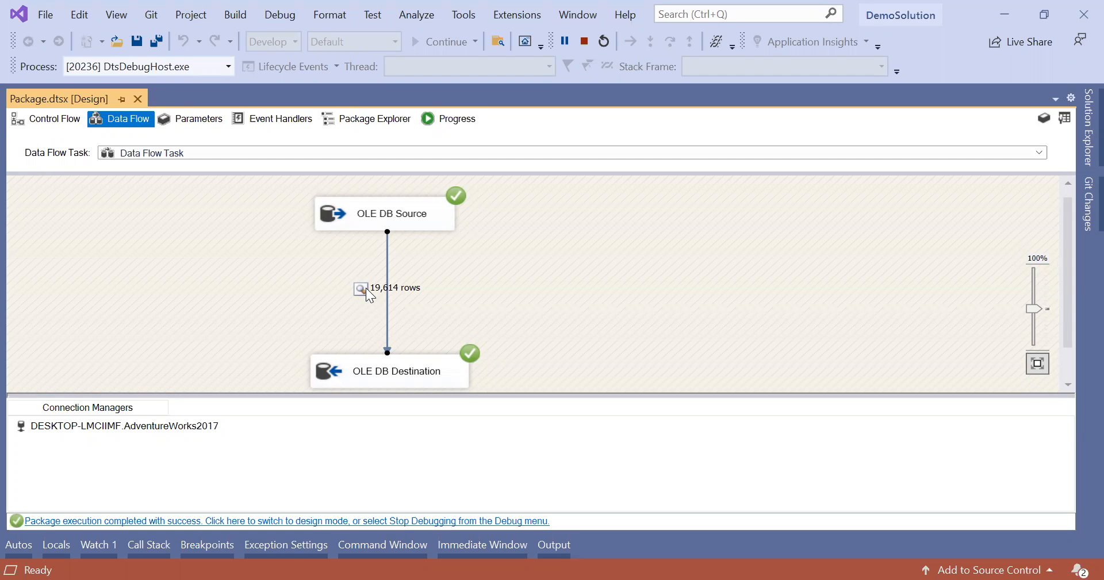
pyautogui.click(584, 40)
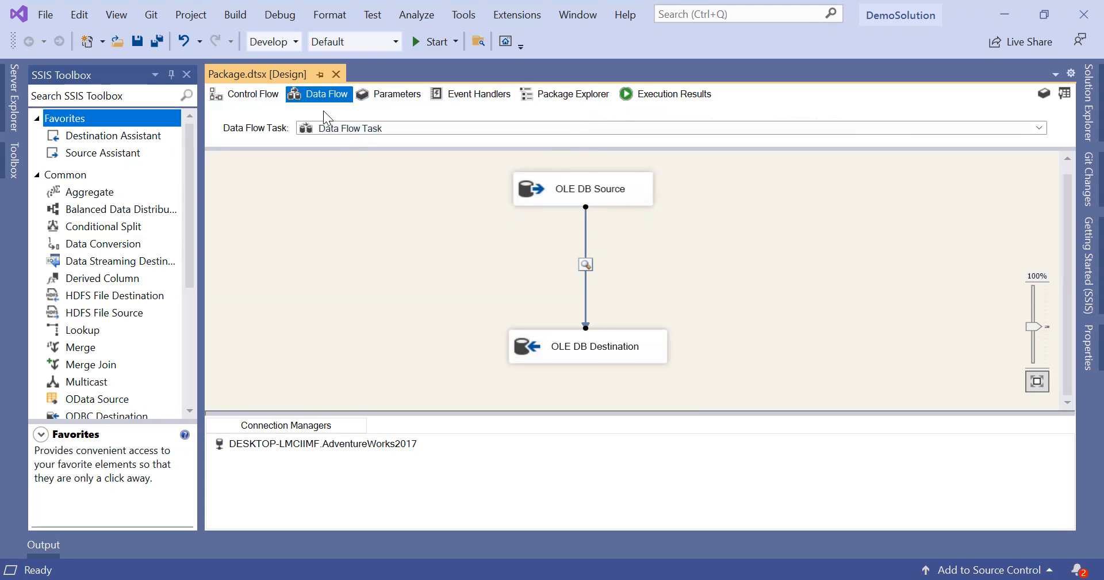
# Review the package's Control Flow, Data Flow and Parameters views, including the list of data flow tasks, and return to the data flow.
pyautogui.click(255, 94)
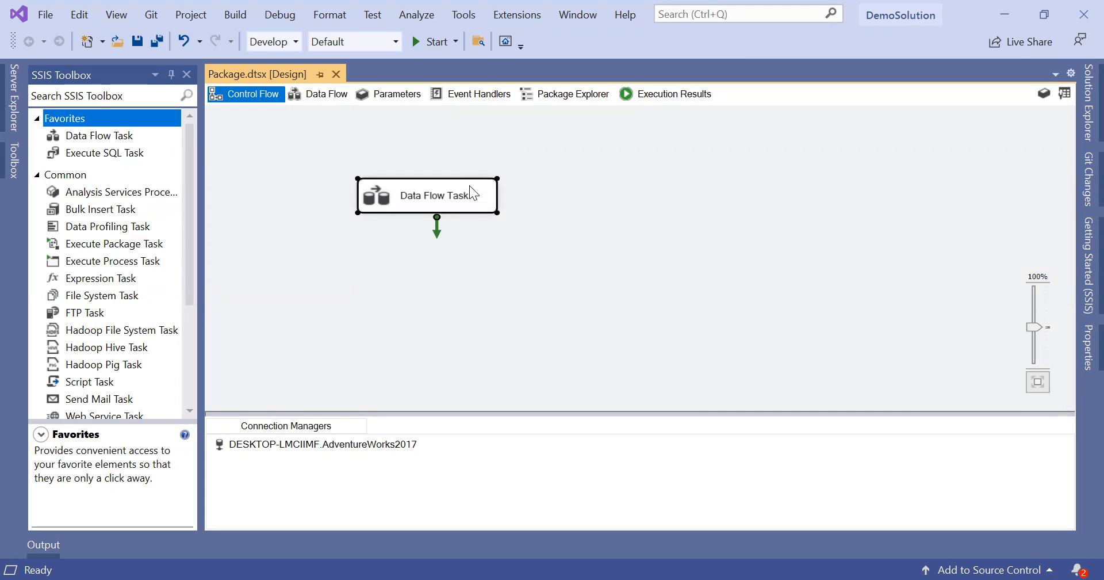
pyautogui.click(324, 95)
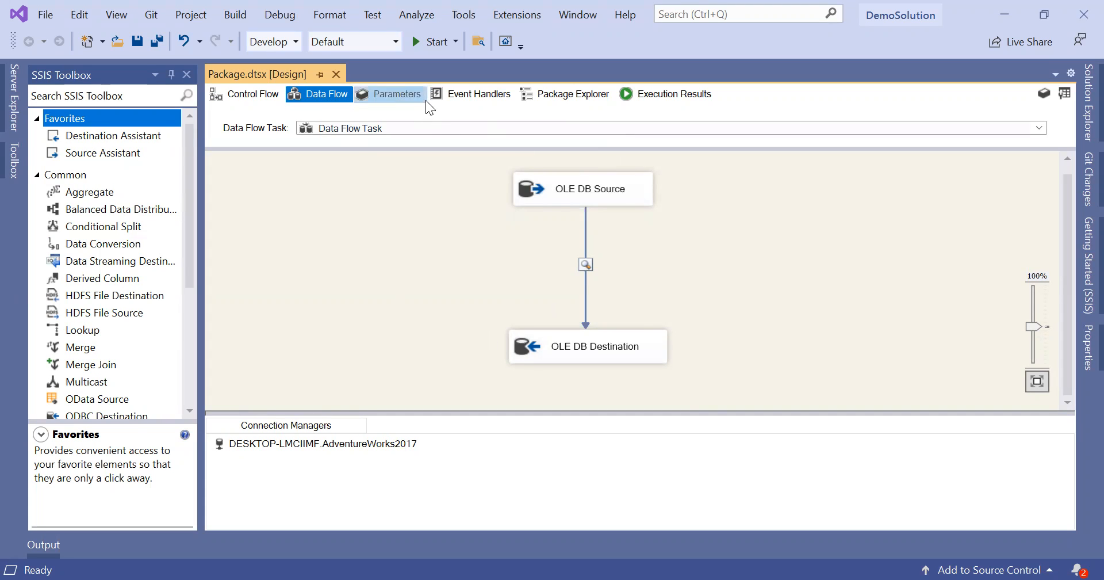
pyautogui.click(436, 127)
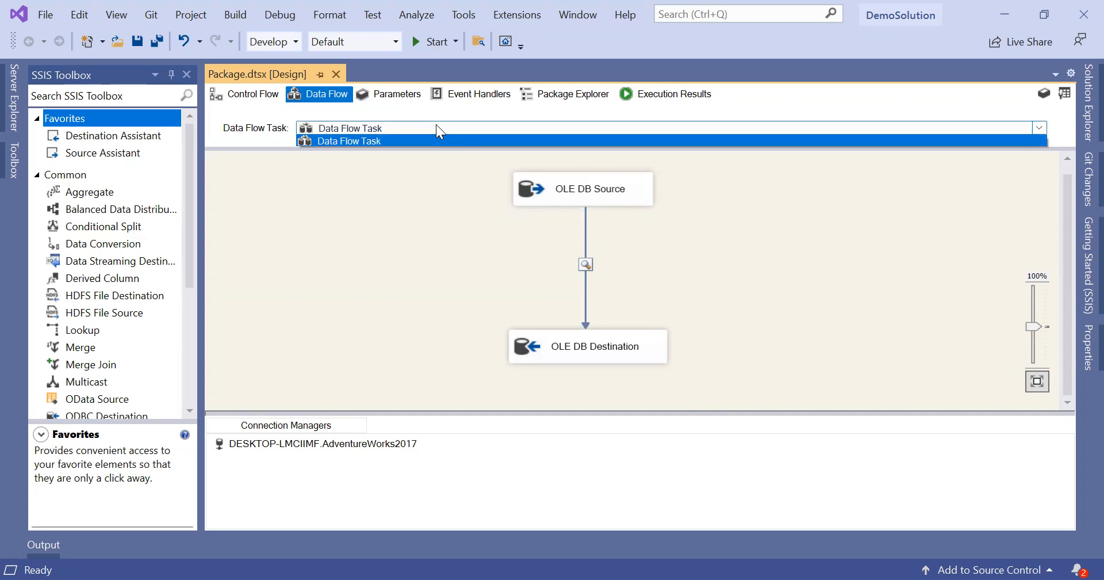
pyautogui.click(436, 128)
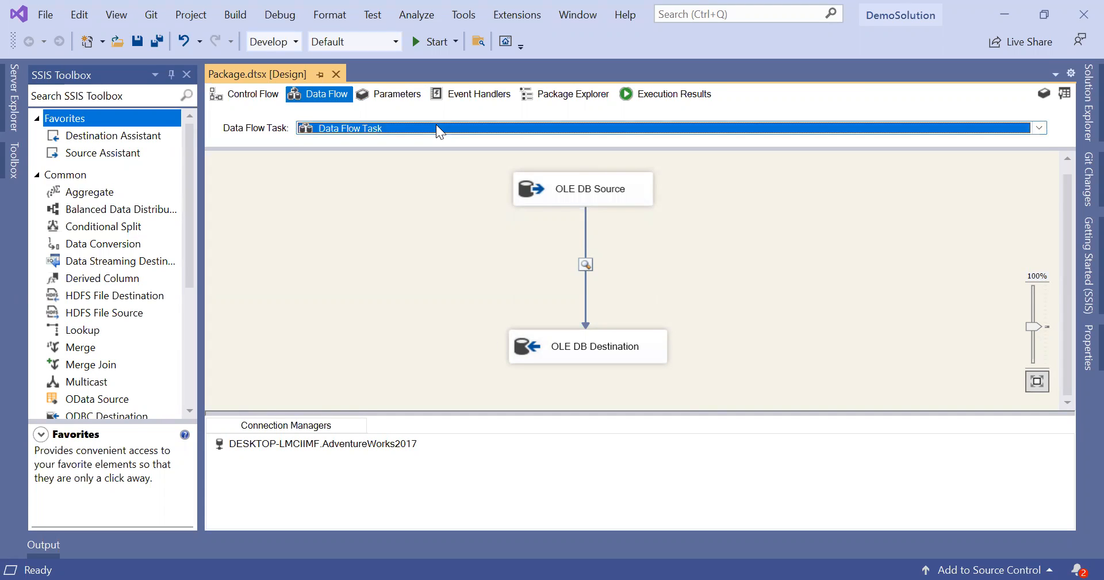
pyautogui.click(401, 95)
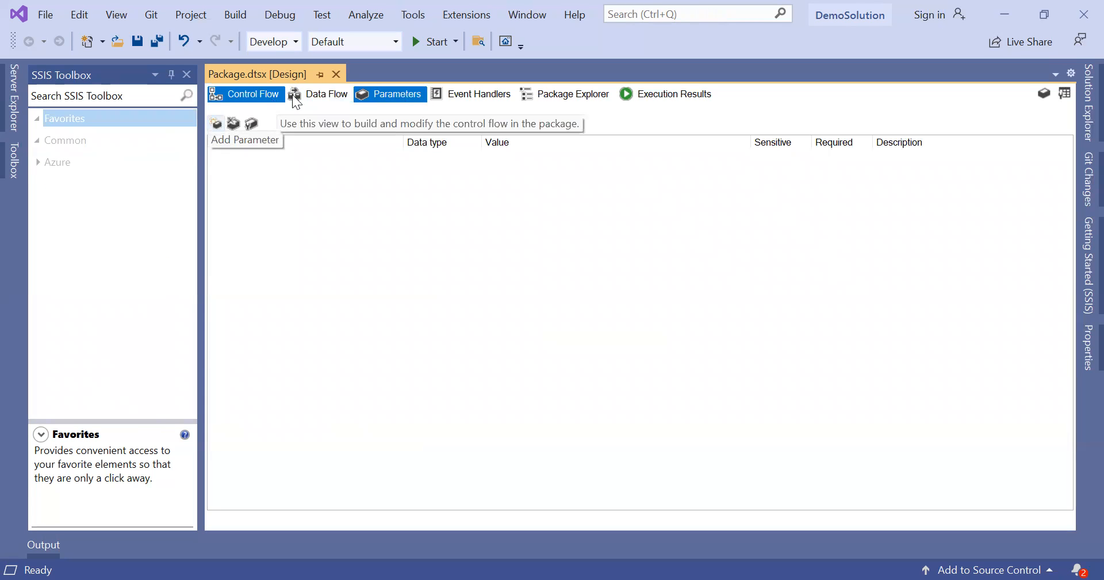
pyautogui.click(261, 93)
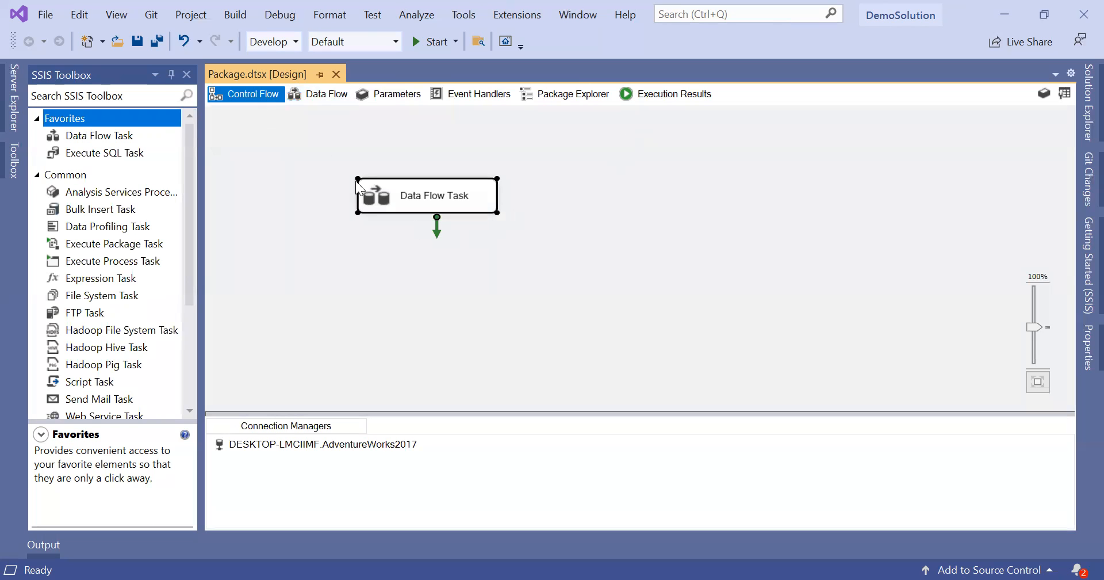
pyautogui.click(321, 98)
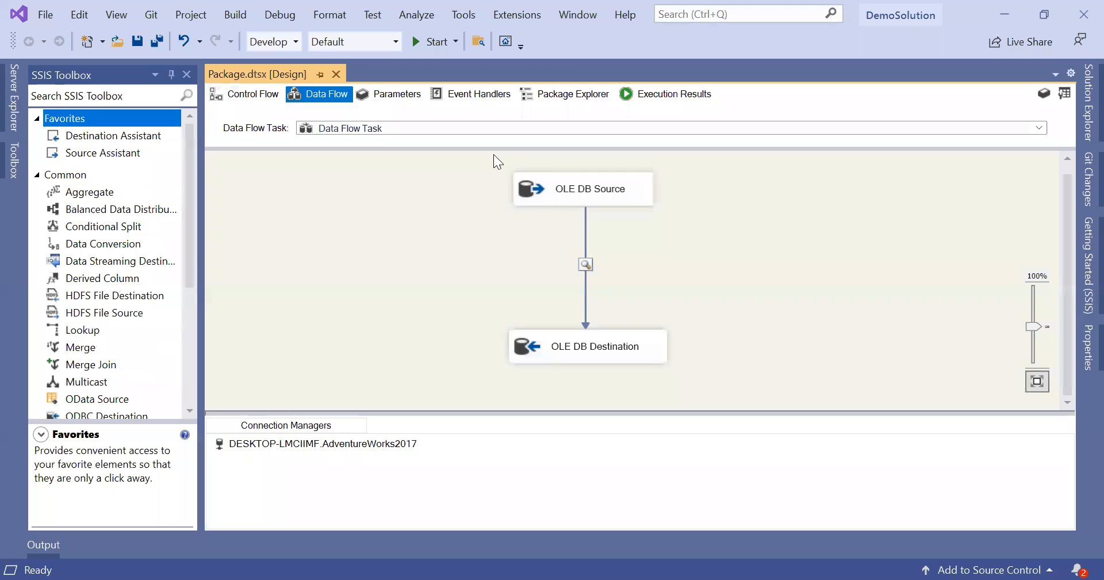
# Examine the OLE DB Source, the OLE DB Destination and the AdventureWorks2017 connection manager they share.
pyautogui.click(593, 199)
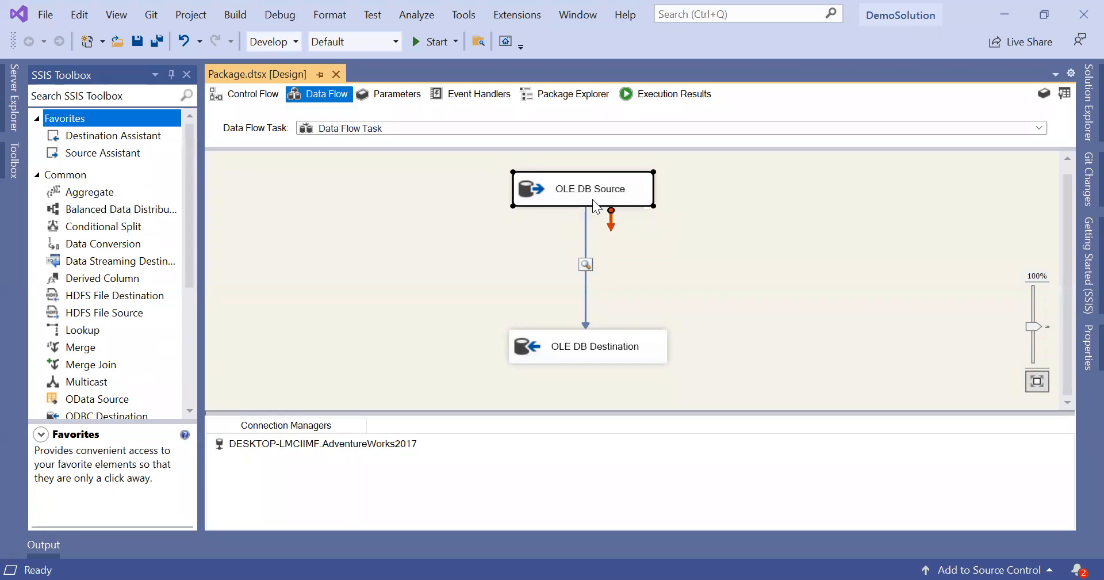
pyautogui.click(611, 351)
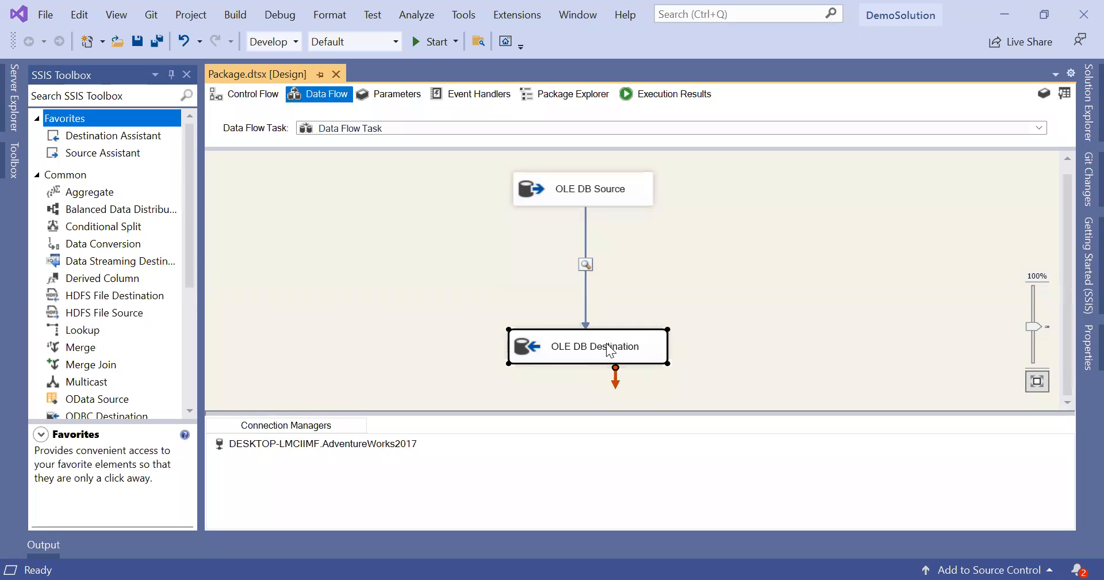
pyautogui.click(495, 461)
pyautogui.click(220, 444)
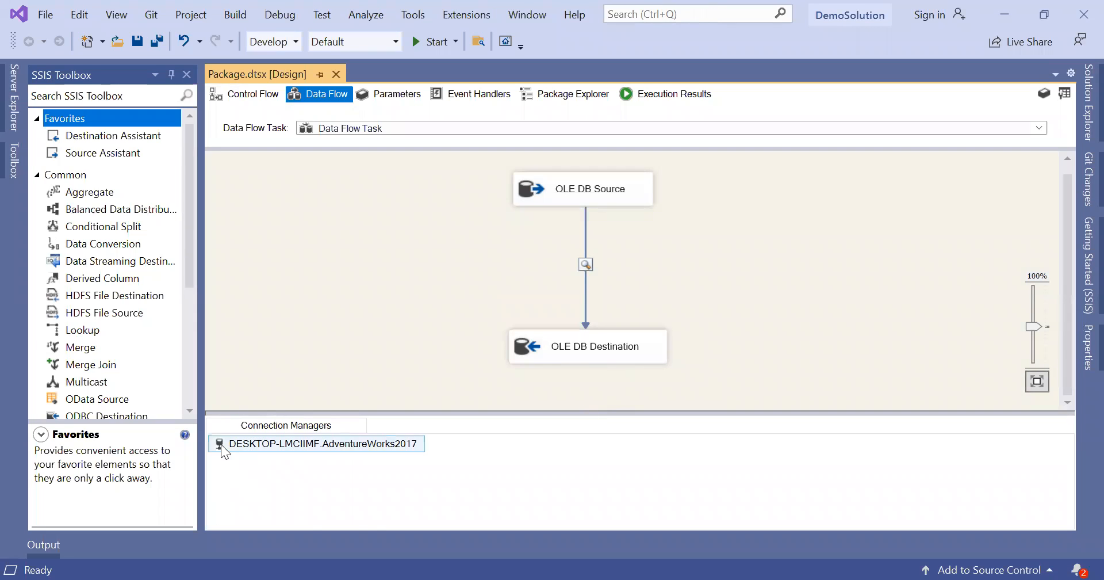
pyautogui.click(332, 428)
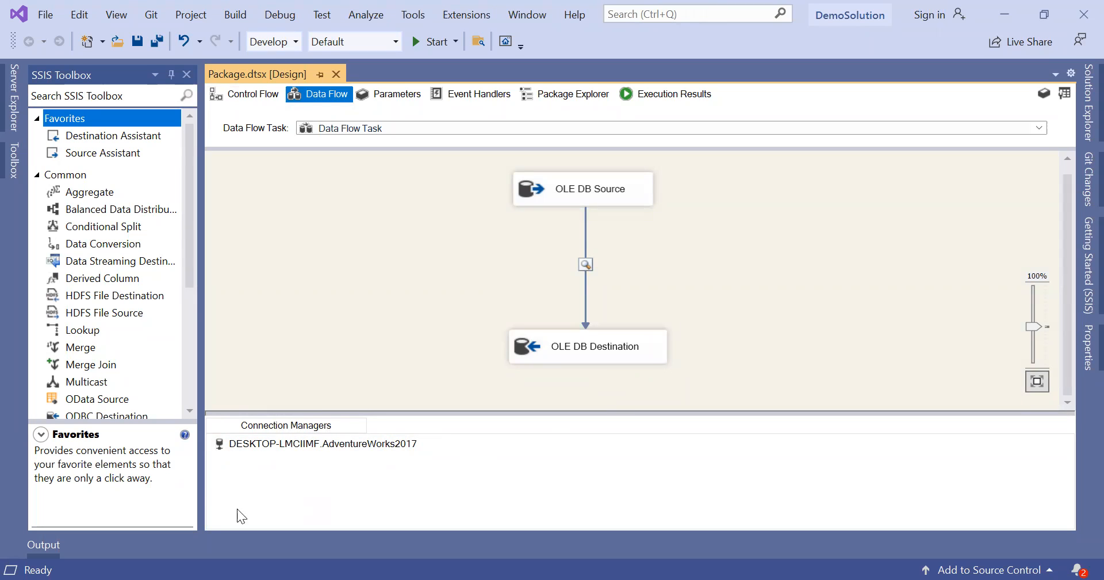
pyautogui.click(288, 444)
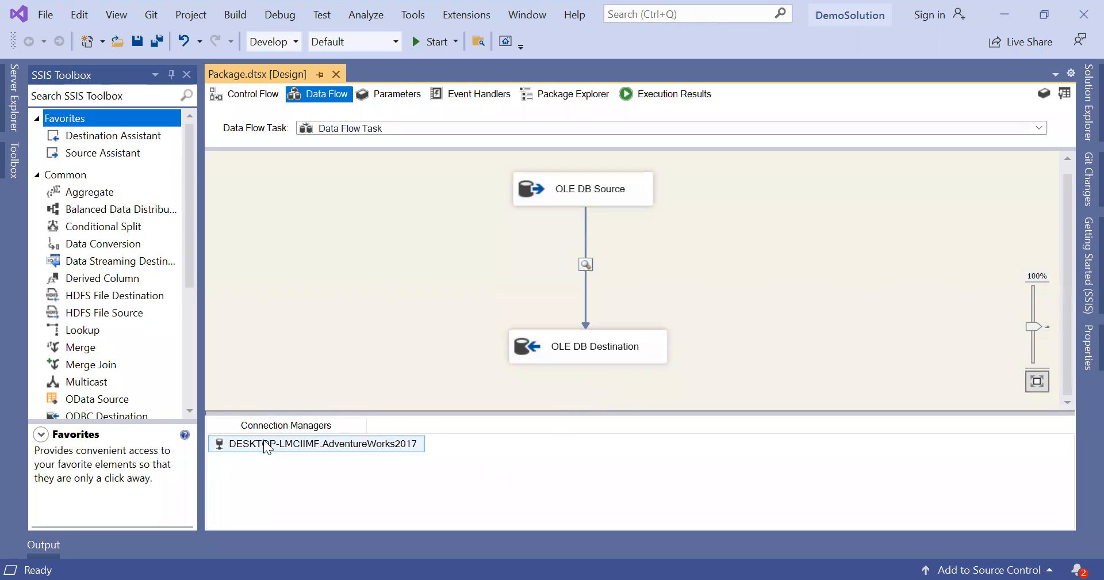
# Auto-hide the SSIS Toolbox and start defining a new data connection for a new OLE DB connection manager.
pyautogui.click(172, 74)
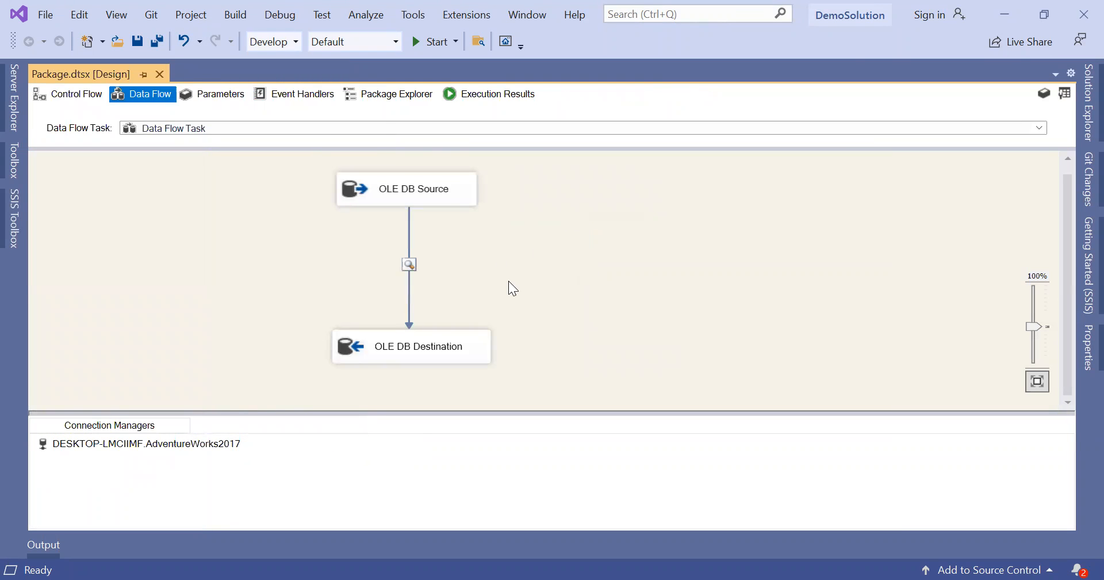
pyautogui.rightClick(307, 479)
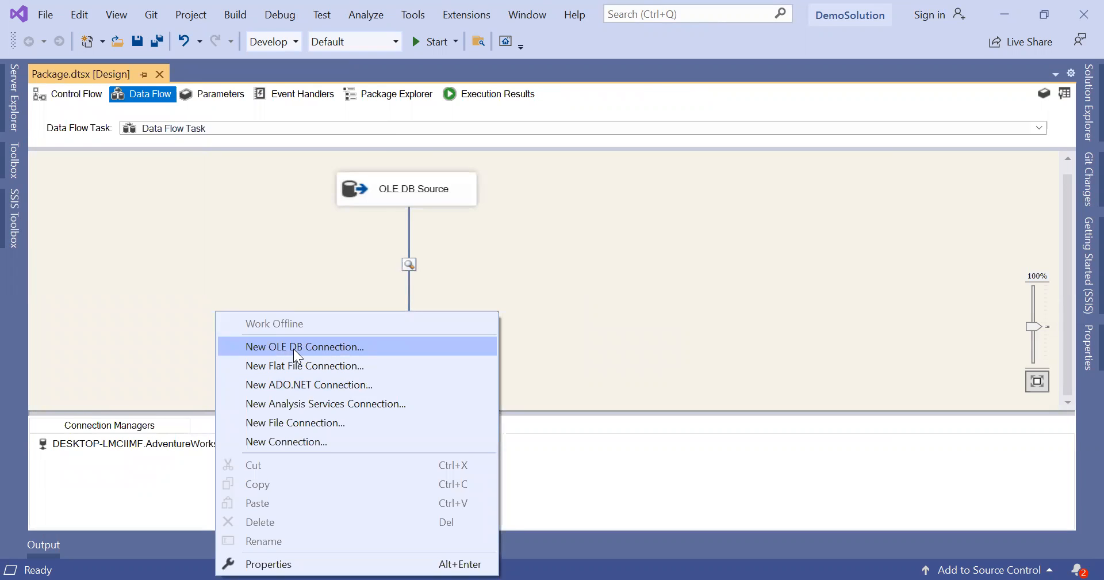
pyautogui.click(322, 347)
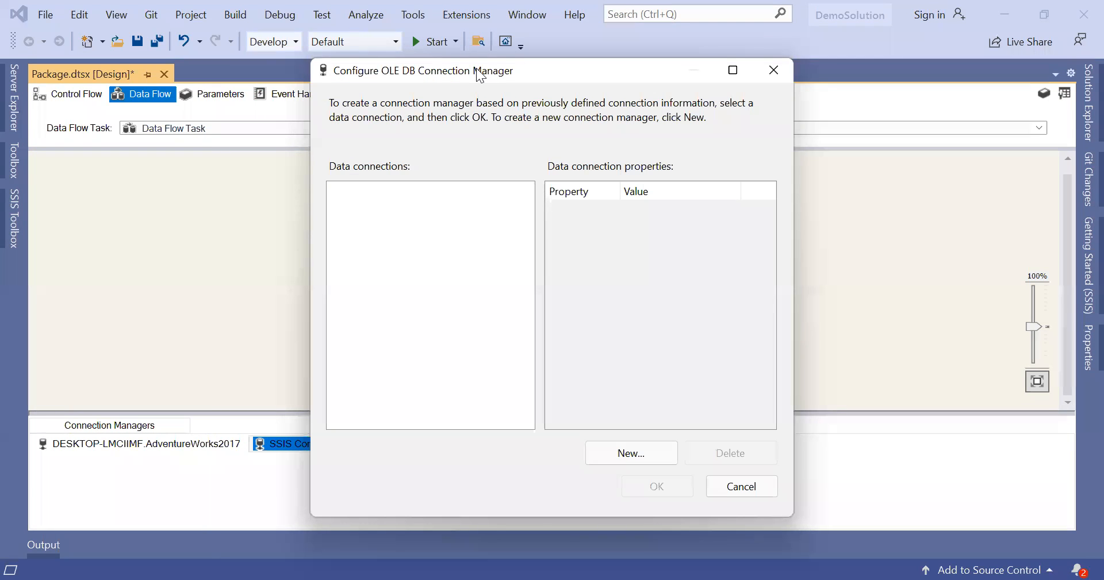
pyautogui.moveTo(461, 69); pyautogui.dragTo(443, 68)
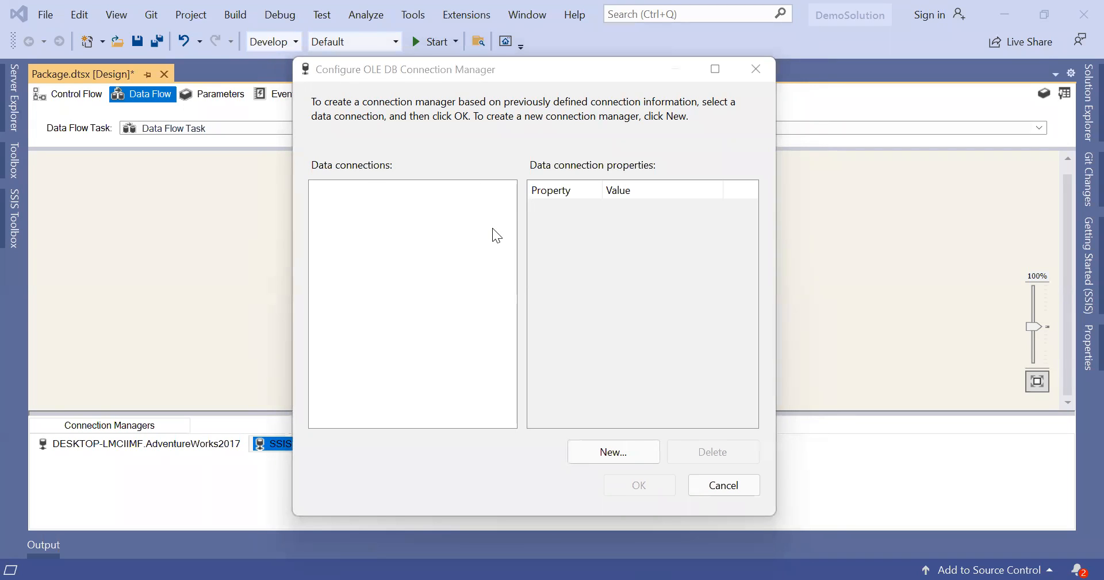
pyautogui.click(348, 205)
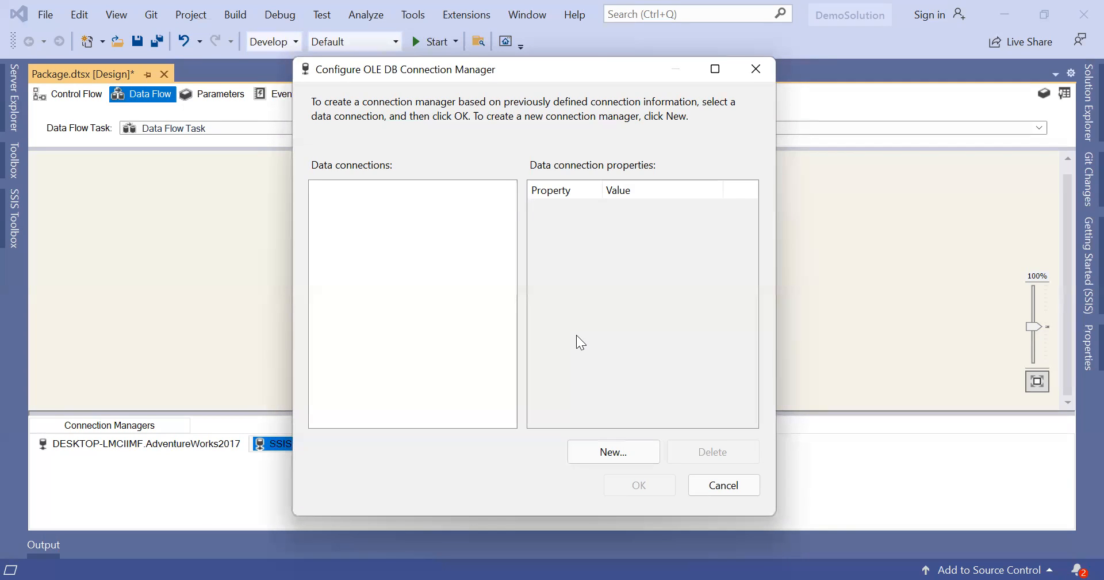
pyautogui.click(616, 451)
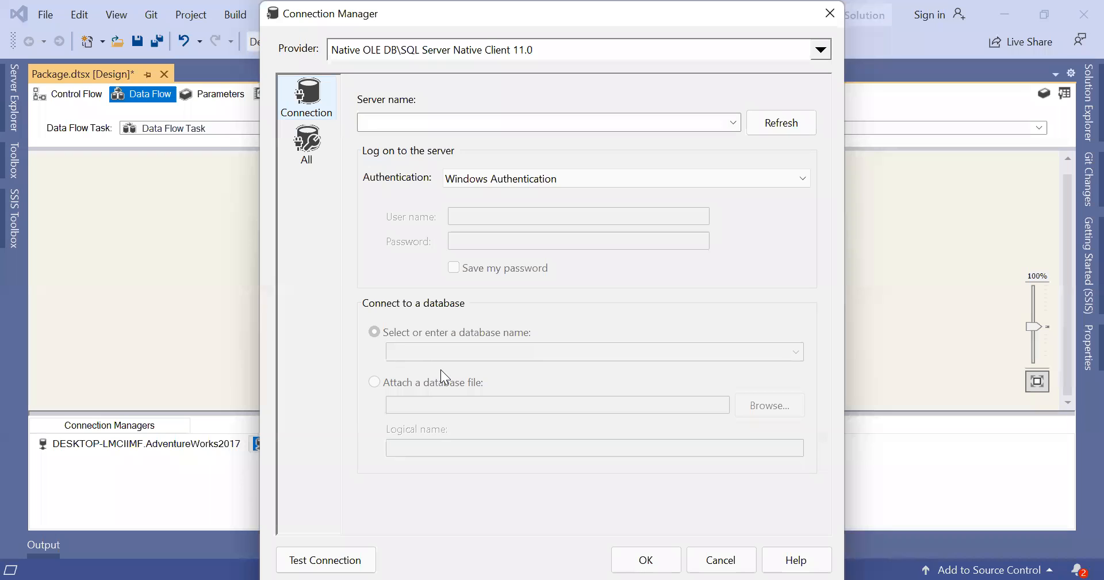
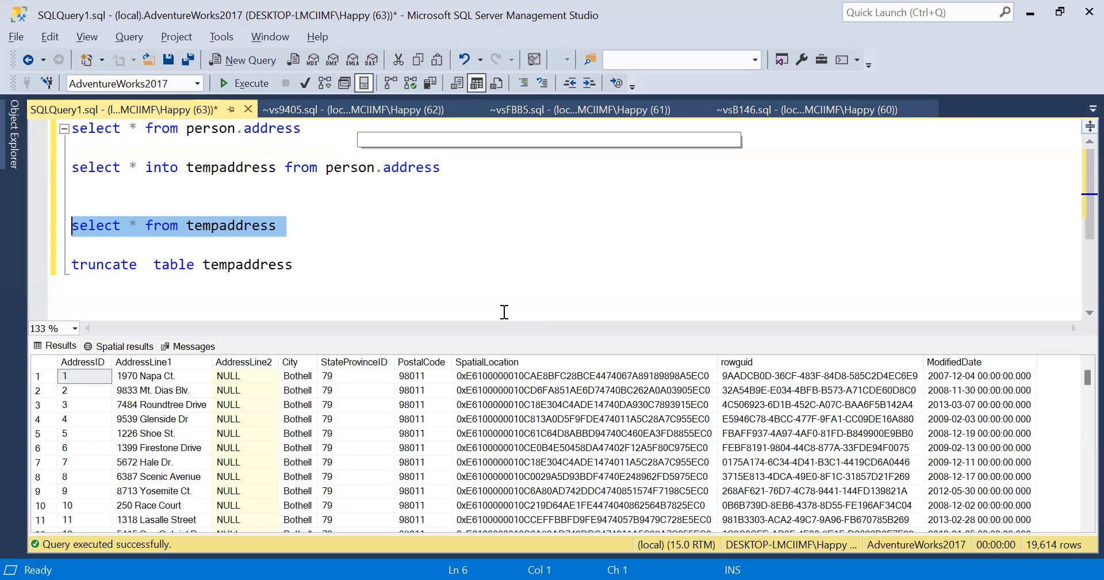
# Look for available servers in the new connection's server name list and refresh the list.
pyautogui.click(504, 311)
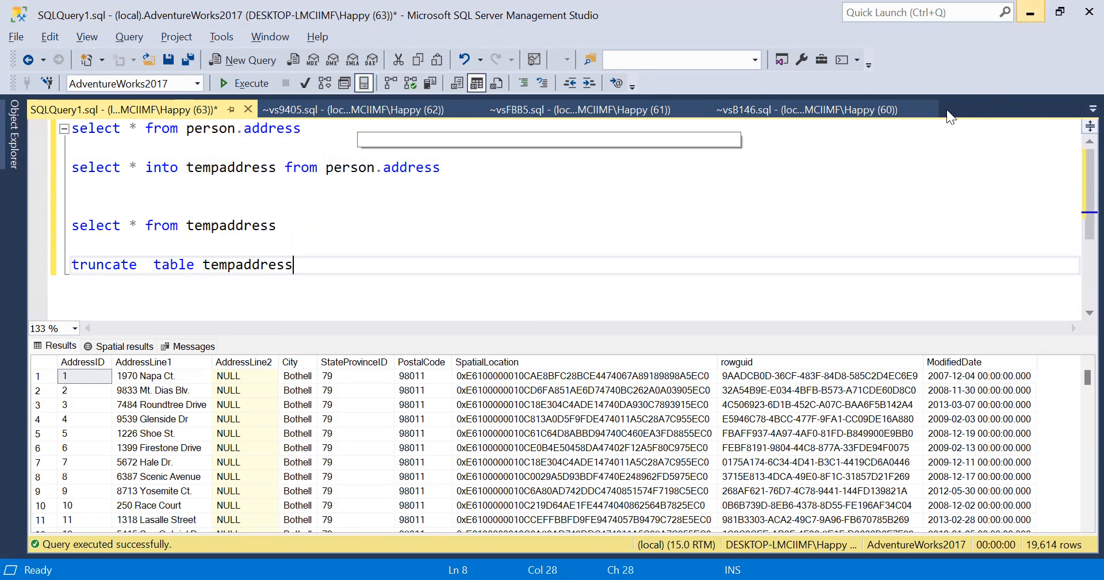
pyautogui.click(1034, 18)
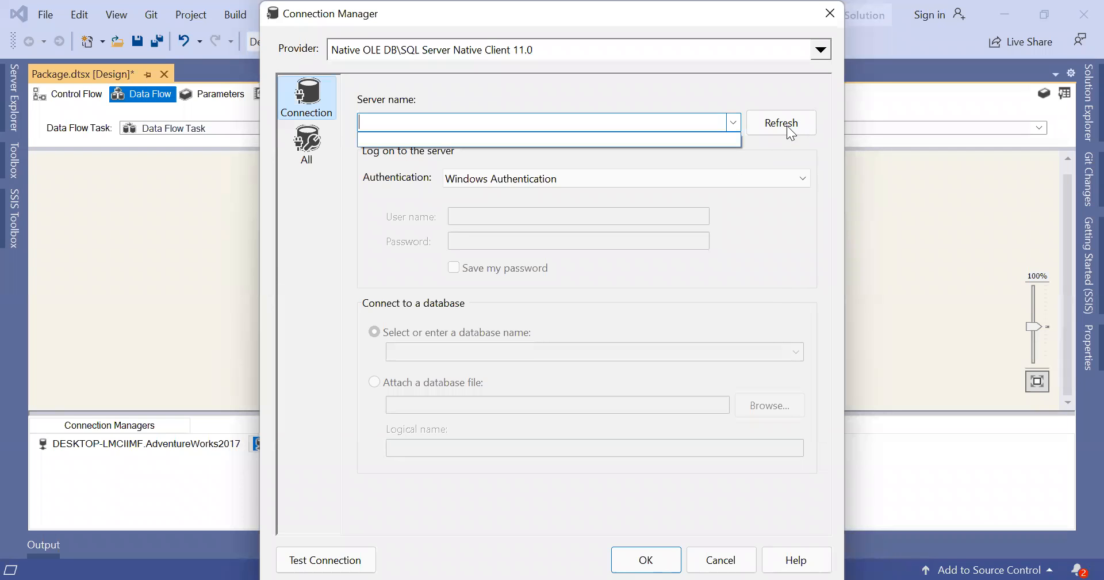
pyautogui.click(739, 124)
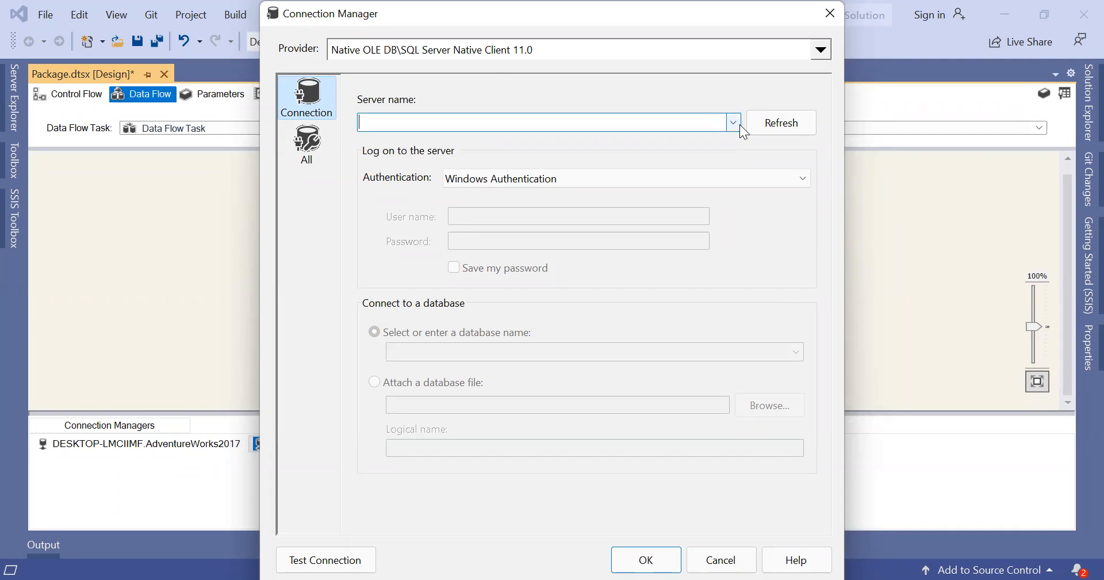
pyautogui.click(776, 128)
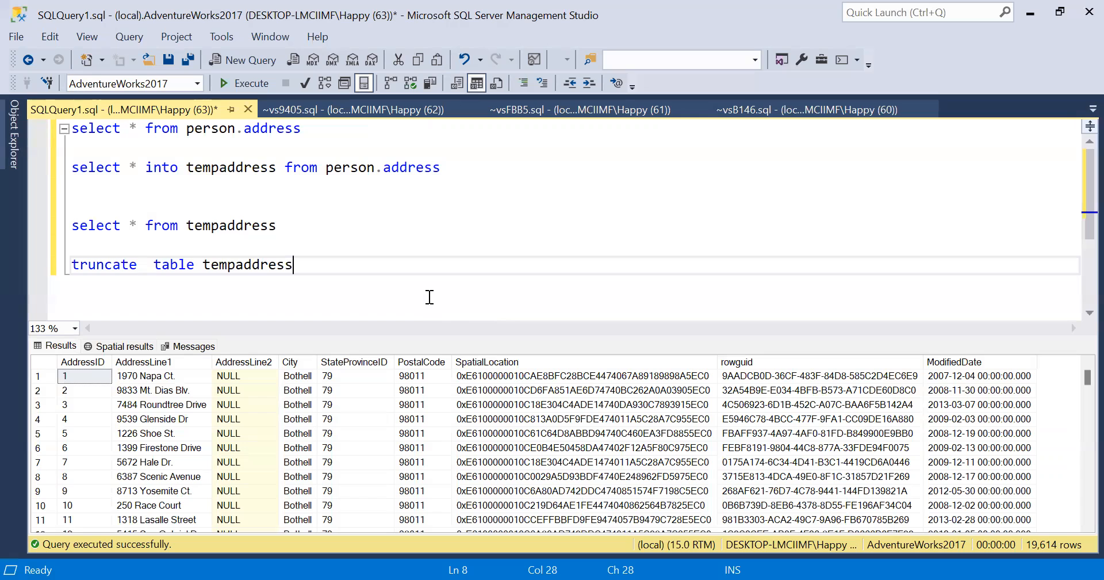
pyautogui.click(429, 297)
pyautogui.press('Return')
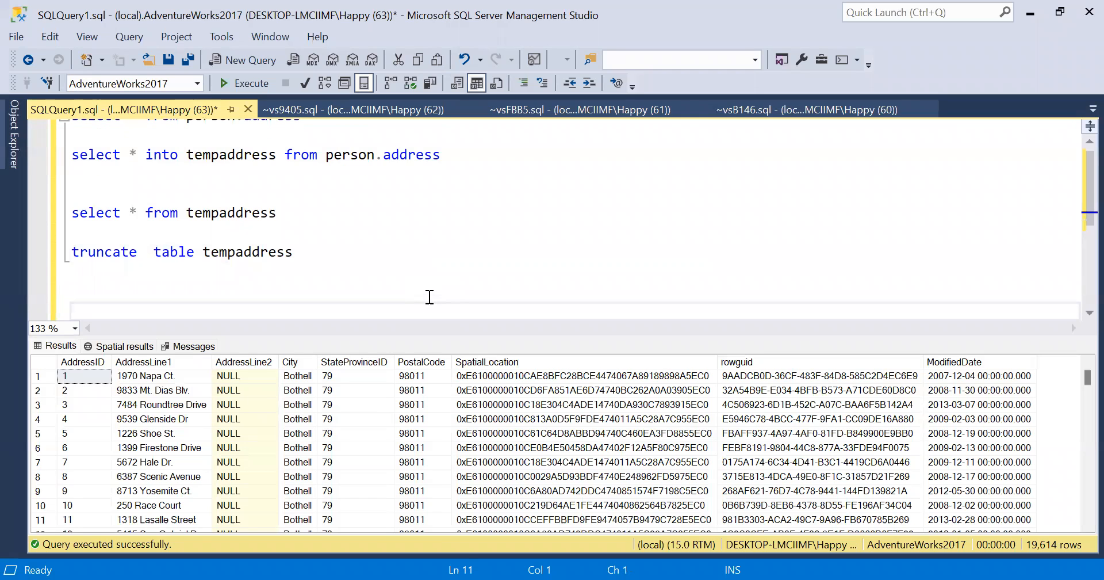
pyautogui.scroll(-1, 555, 274)
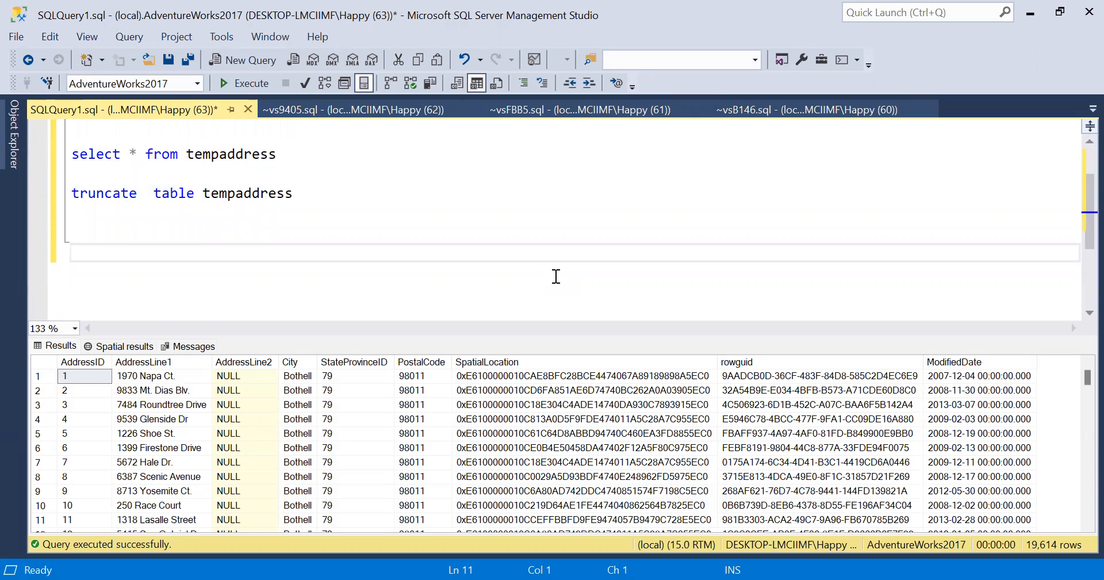
pyautogui.write('select @@')
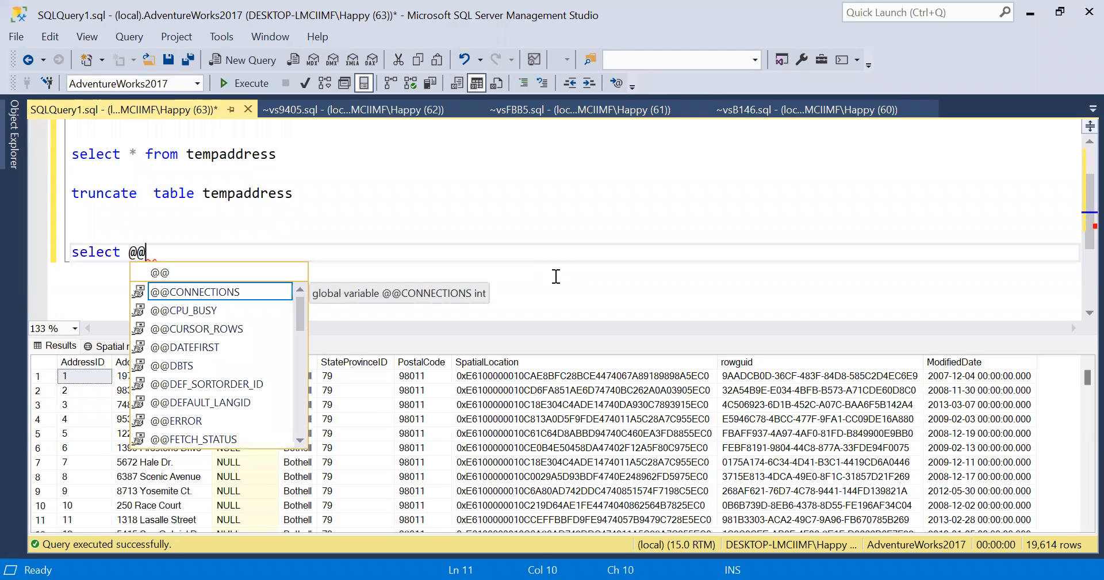
pyautogui.write('ser')
pyautogui.press('Tab')
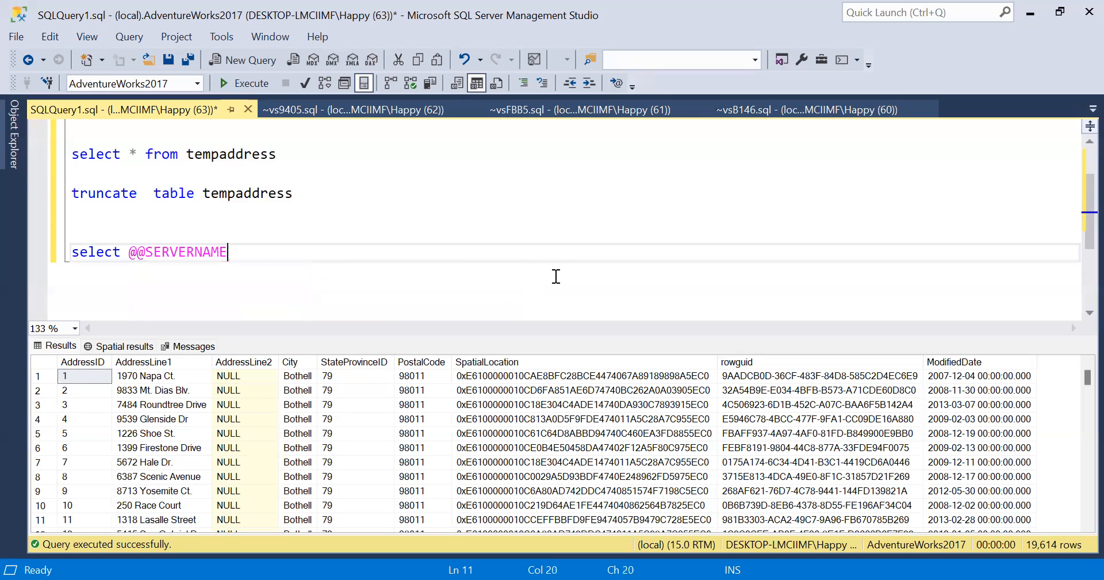
pyautogui.hotkey('shift', 'Up')
pyautogui.press('F5')
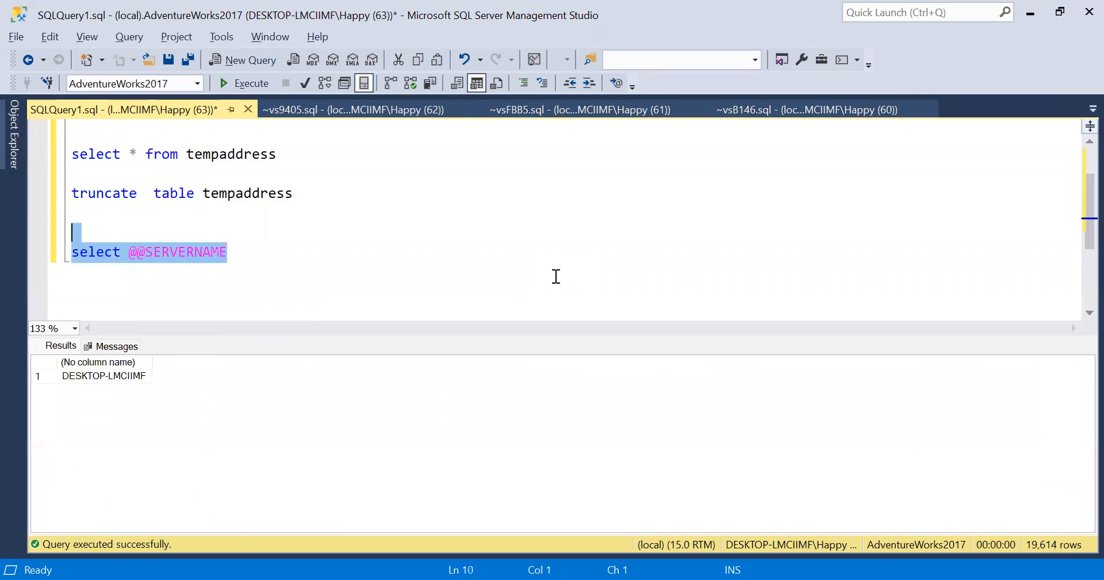
# Copy the server name from the query result and enter DESKTOP-LMCIIMF as the new connection's server name in Visual Studio.
pyautogui.click(131, 380)
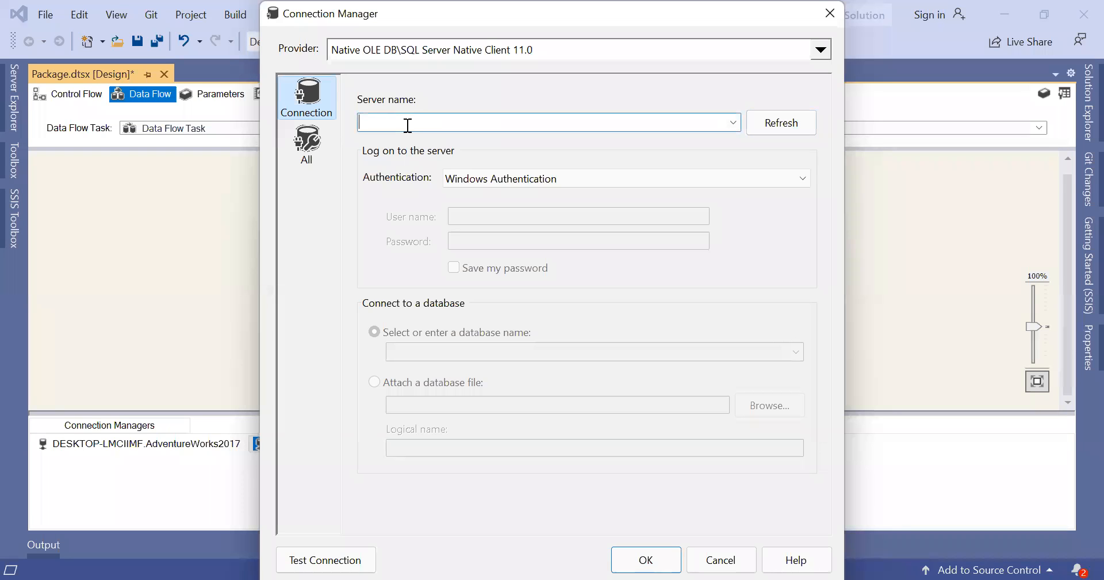
pyautogui.write('DESKTOP-LMCIIMF')
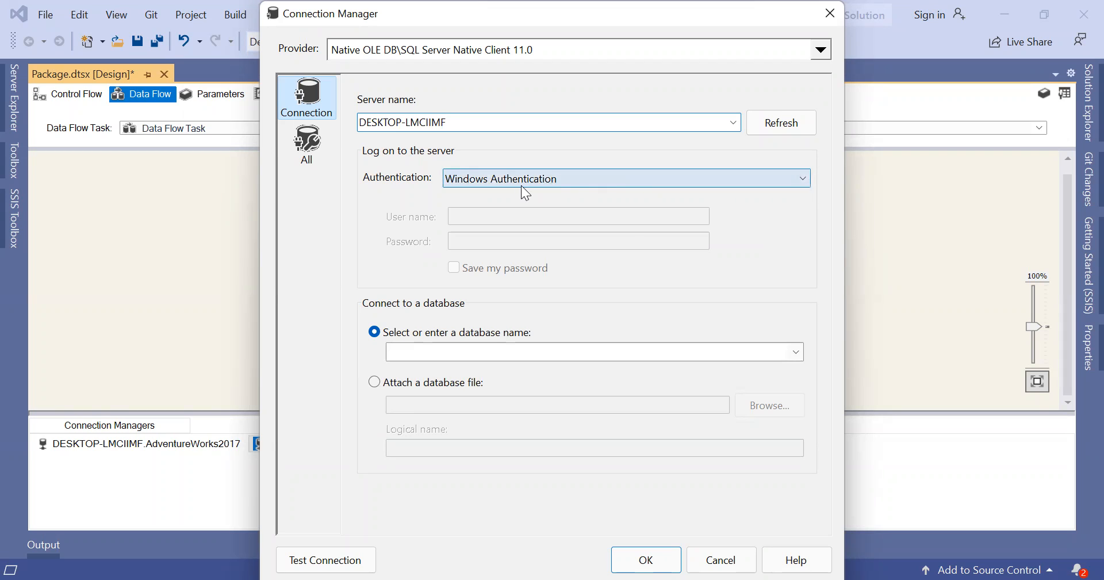
# Try SQL Server Authentication for the server log-on and return to Windows Authentication.
pyautogui.click(804, 183)
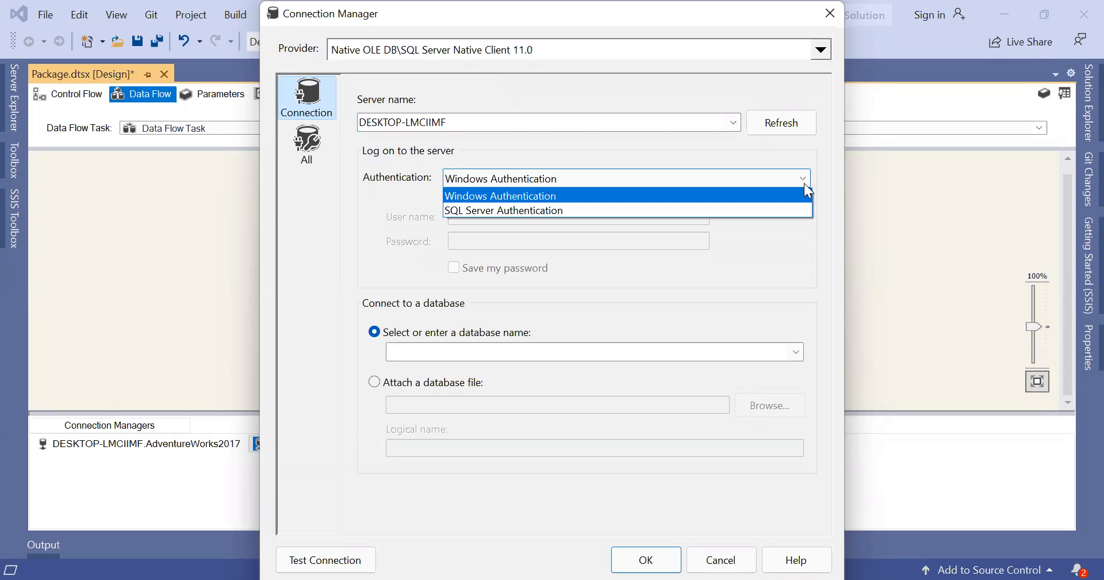
pyautogui.click(542, 210)
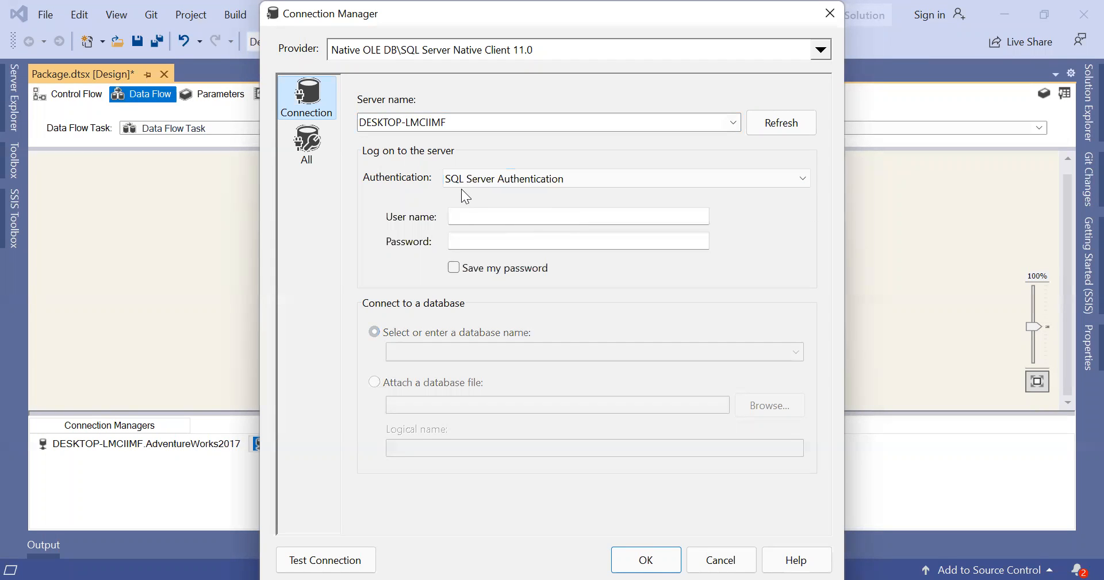
pyautogui.click(516, 183)
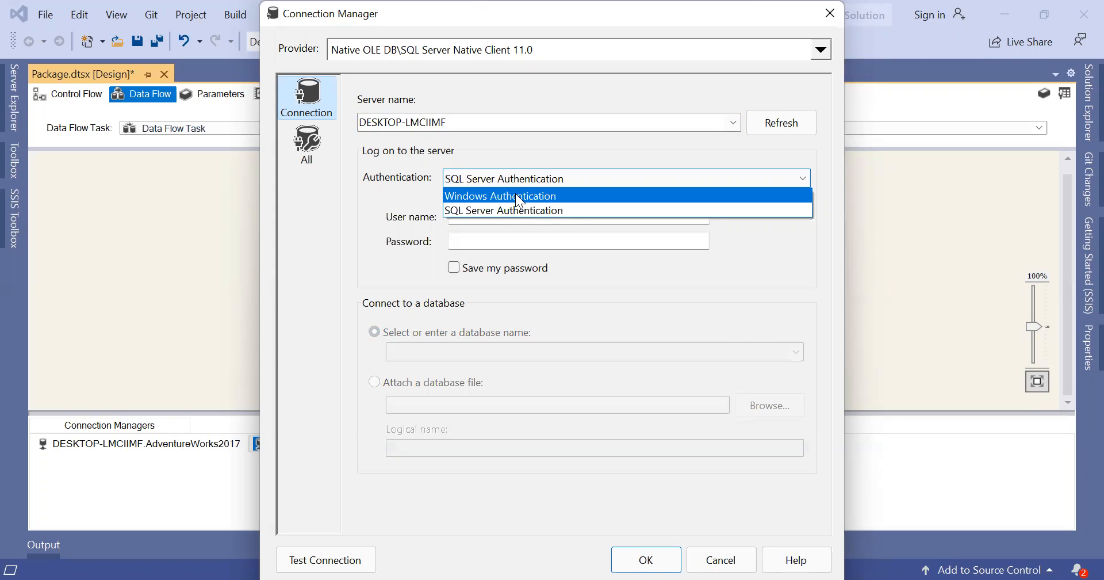
pyautogui.click(516, 196)
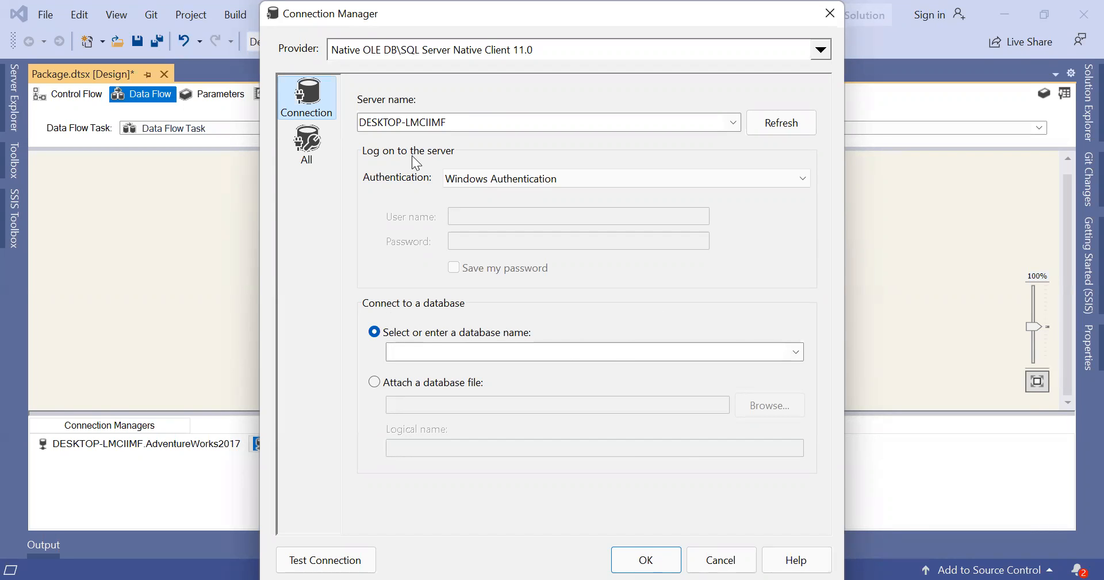
# Switch to SQL Server Management Studio and create a new database named Pract on the local server.
pyautogui.click(797, 351)
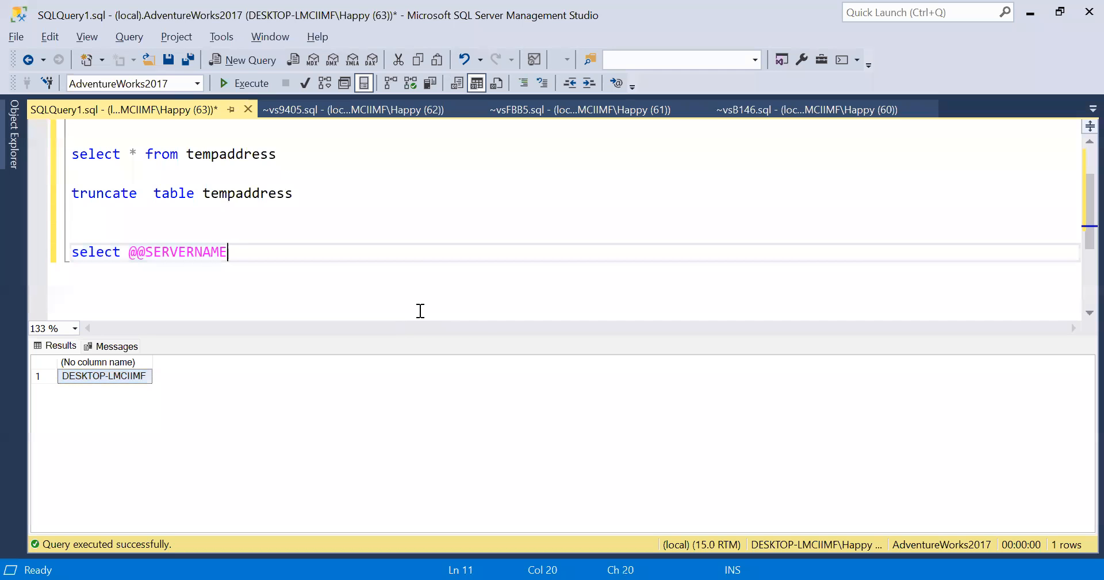
pyautogui.press('Return')
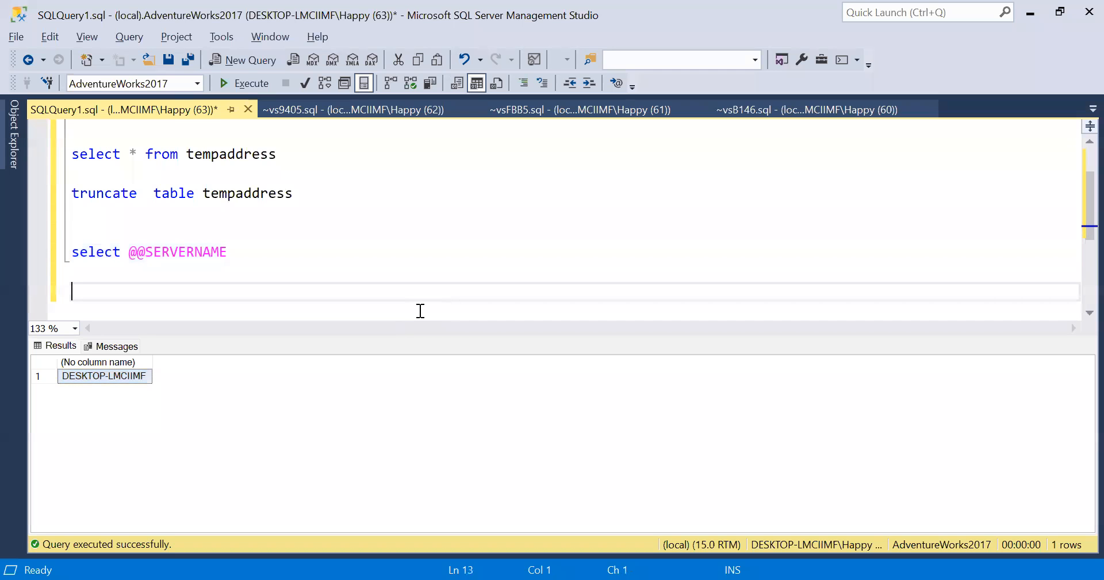
pyautogui.click(14, 133)
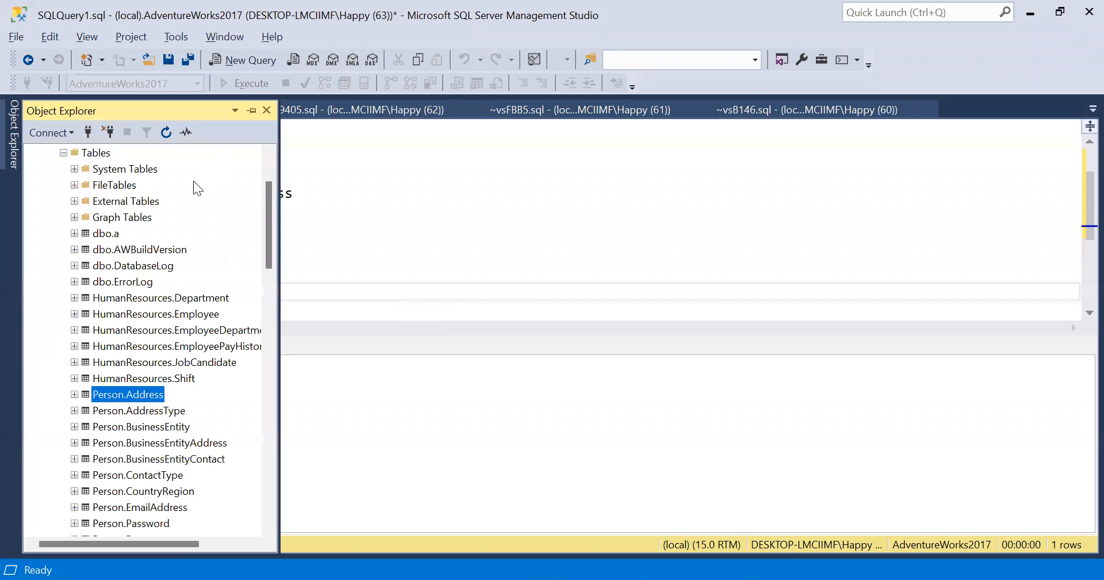
pyautogui.scroll(2, 193, 180)
pyautogui.click(52, 217)
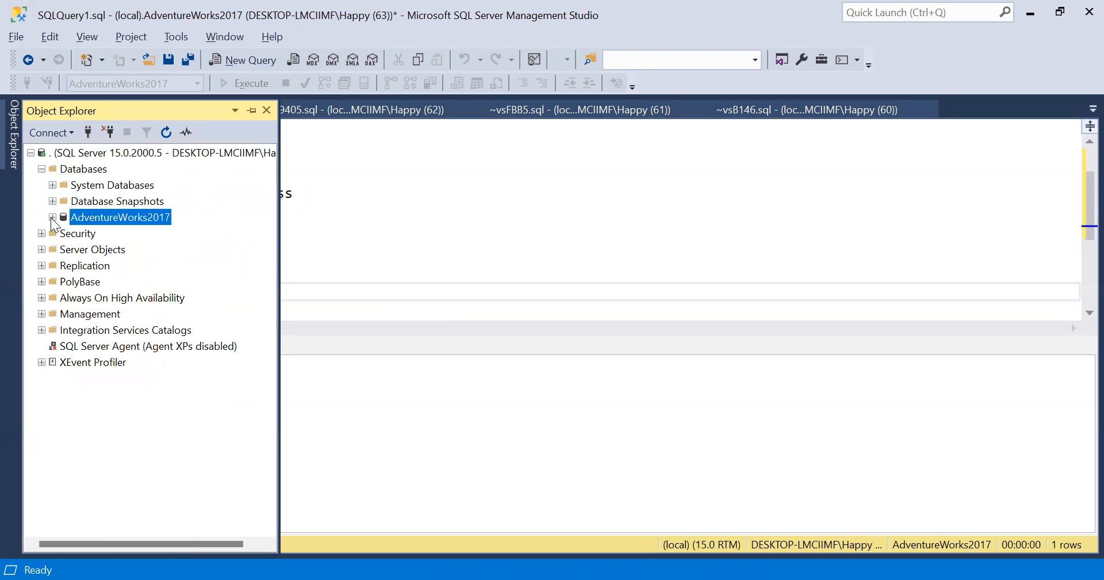
pyautogui.rightClick(87, 160)
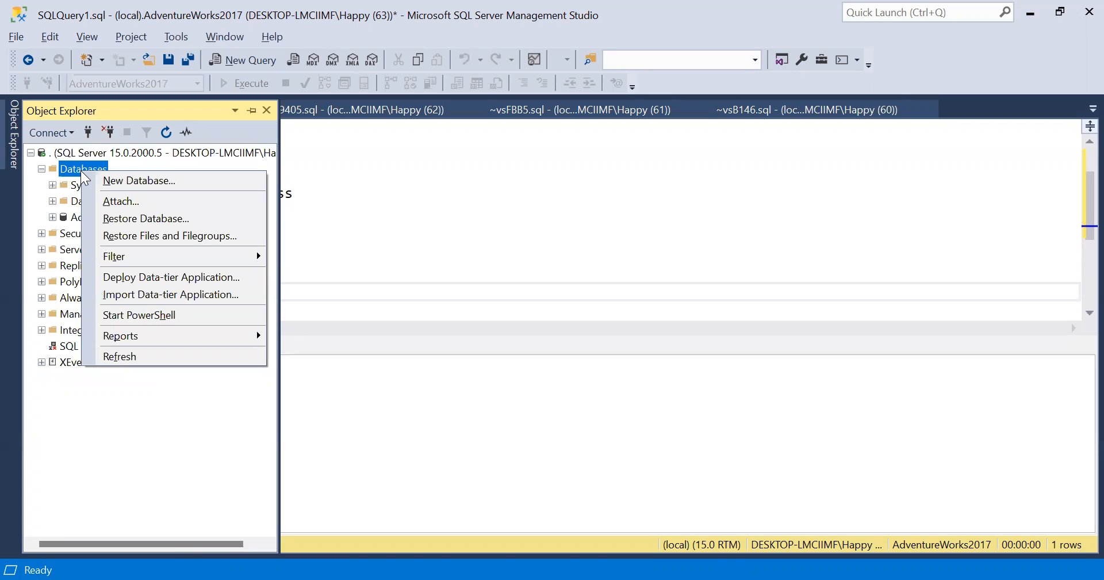
pyautogui.click(119, 182)
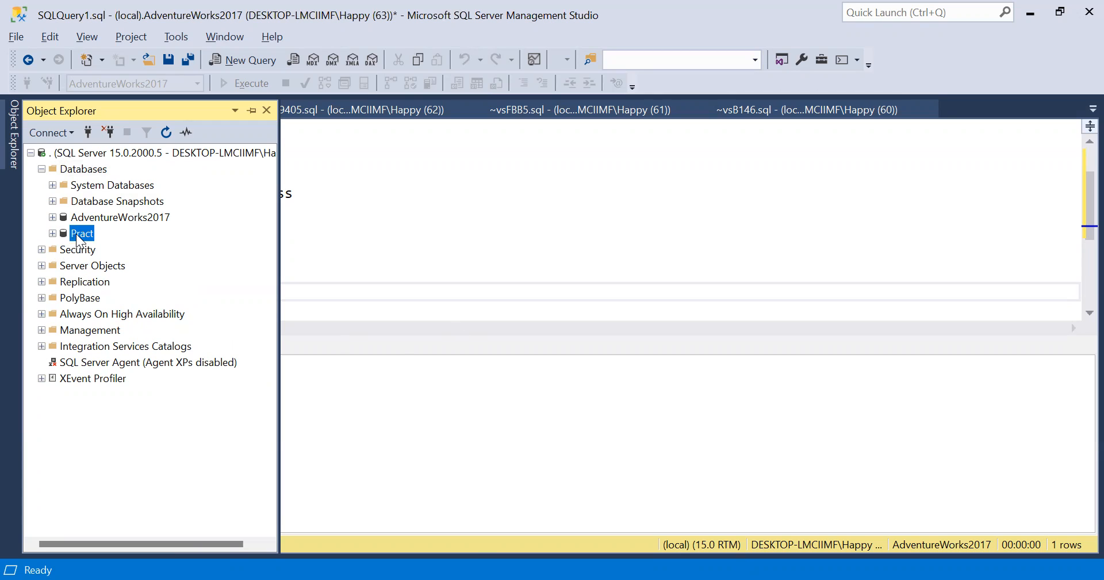
# Expand the Pract database's Tables folder and examine its table subfolders.
pyautogui.click(53, 233)
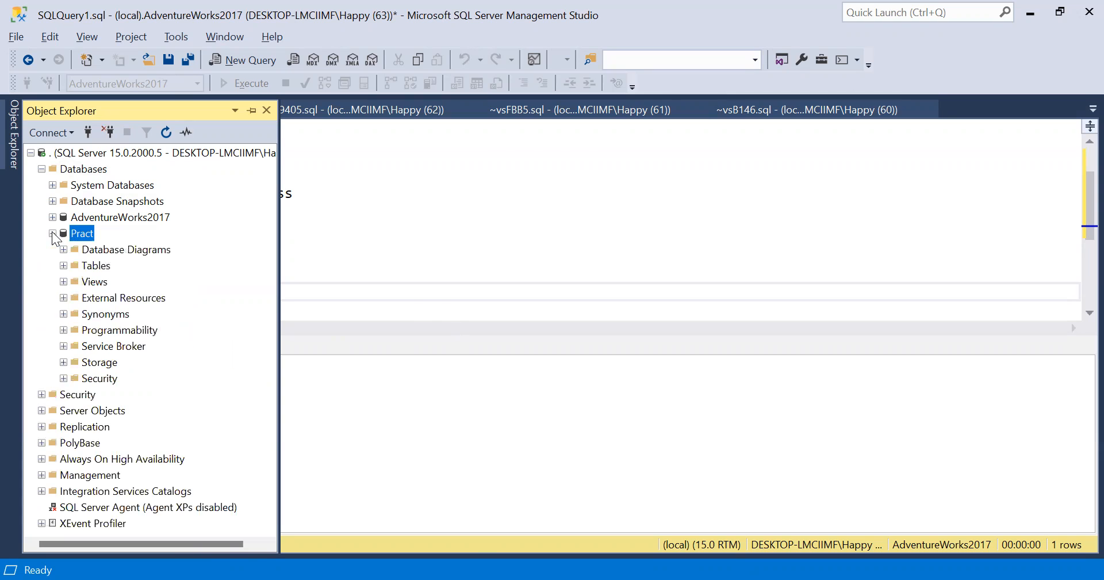
pyautogui.click(63, 265)
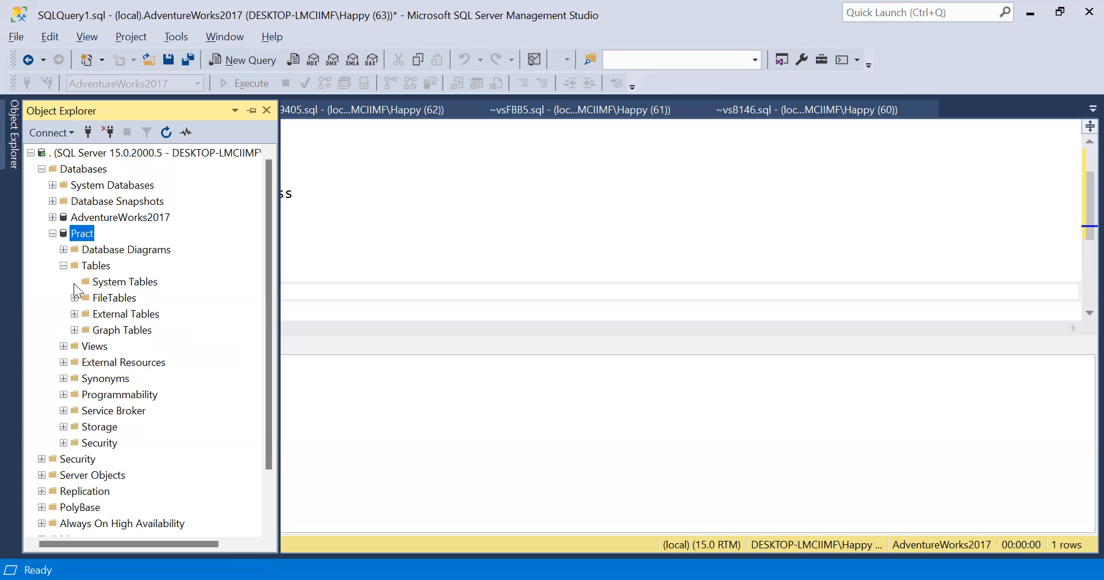
pyautogui.click(74, 297)
pyautogui.click(74, 313)
pyautogui.click(74, 329)
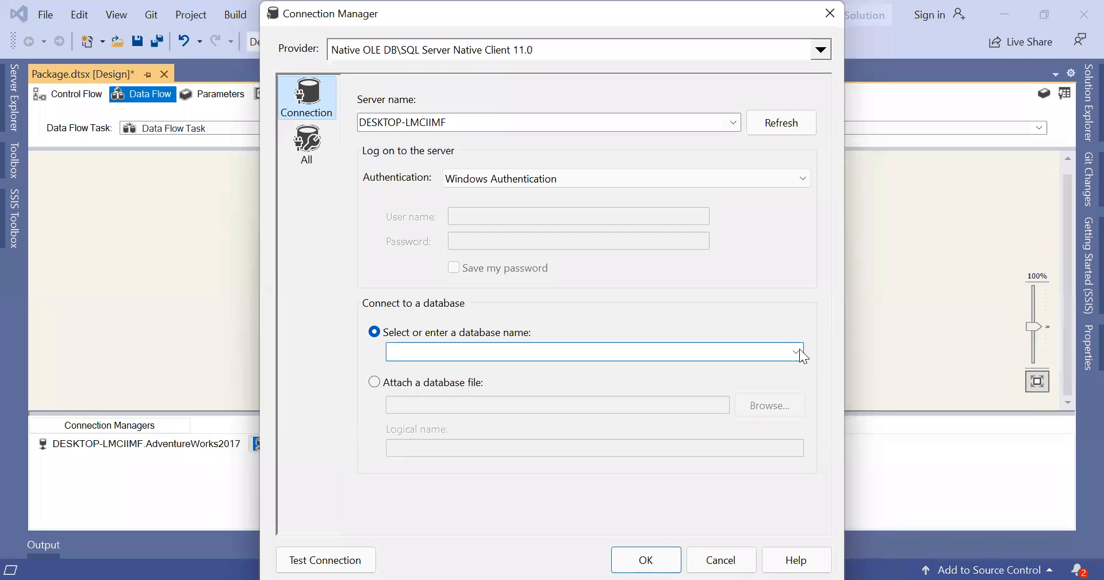
# Back in Visual Studio, look for the Pract database in the connection's database name list and refresh the server list.
pyautogui.click(797, 350)
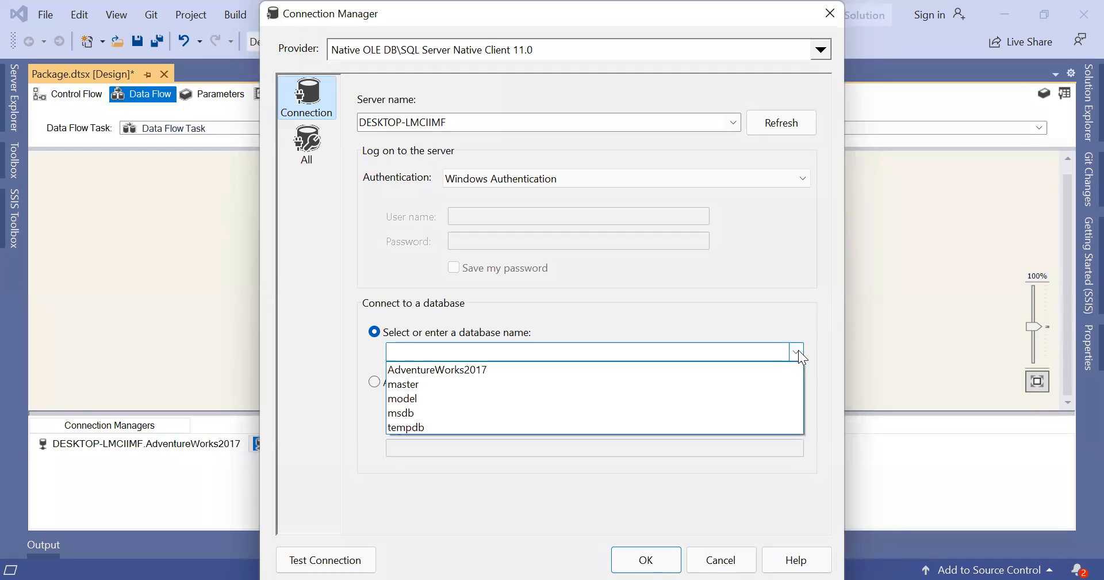
pyautogui.click(797, 352)
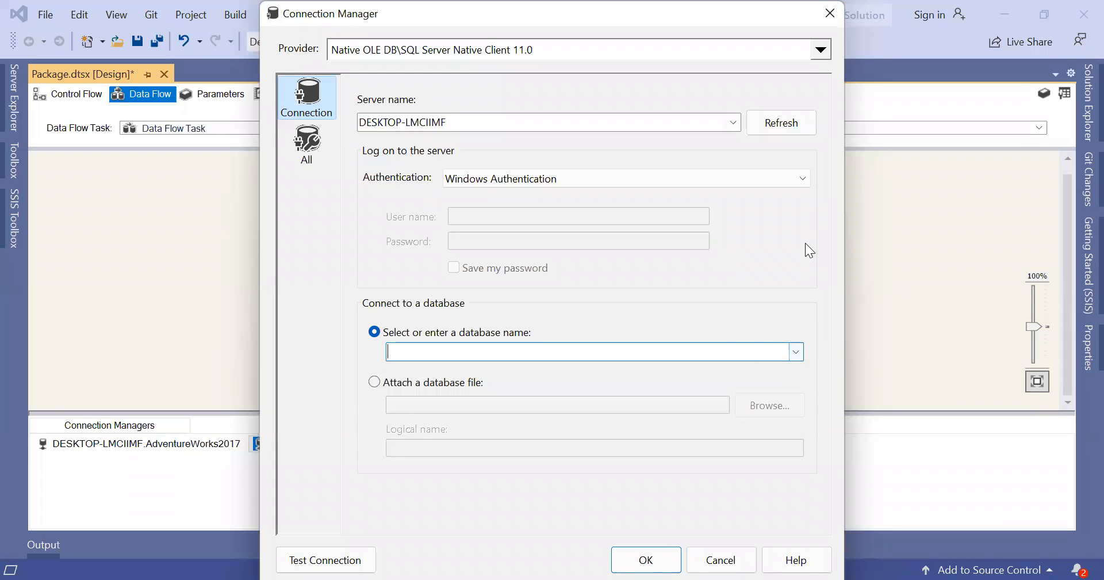
pyautogui.click(783, 123)
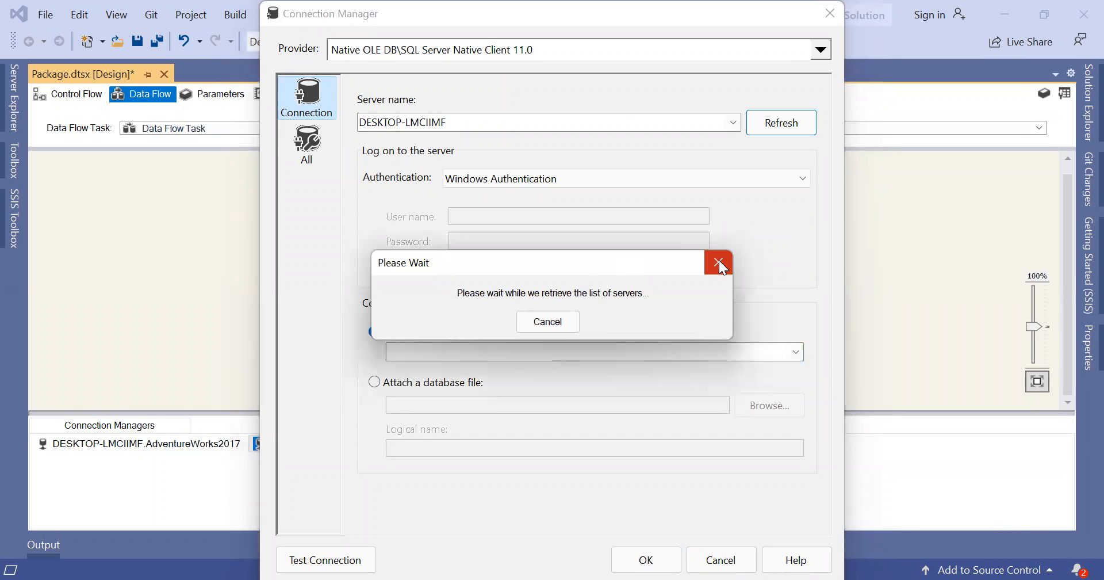
# Stop the server list retrieval and check the authentication options and available databases on DESKTOP-LMCIIMF.
pyautogui.click(553, 315)
pyautogui.click(794, 181)
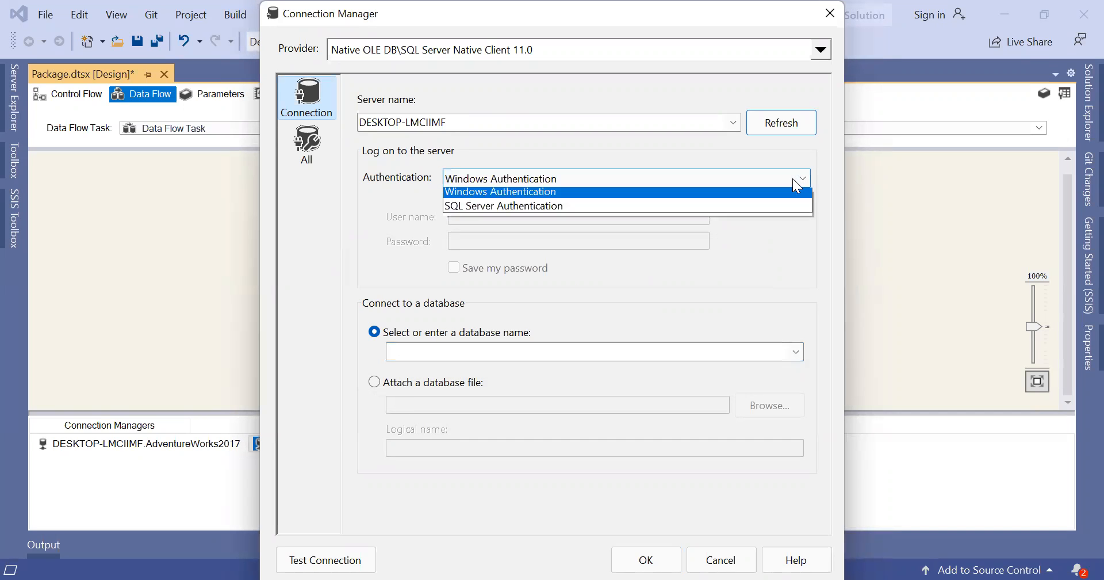
pyautogui.click(736, 180)
pyautogui.click(481, 349)
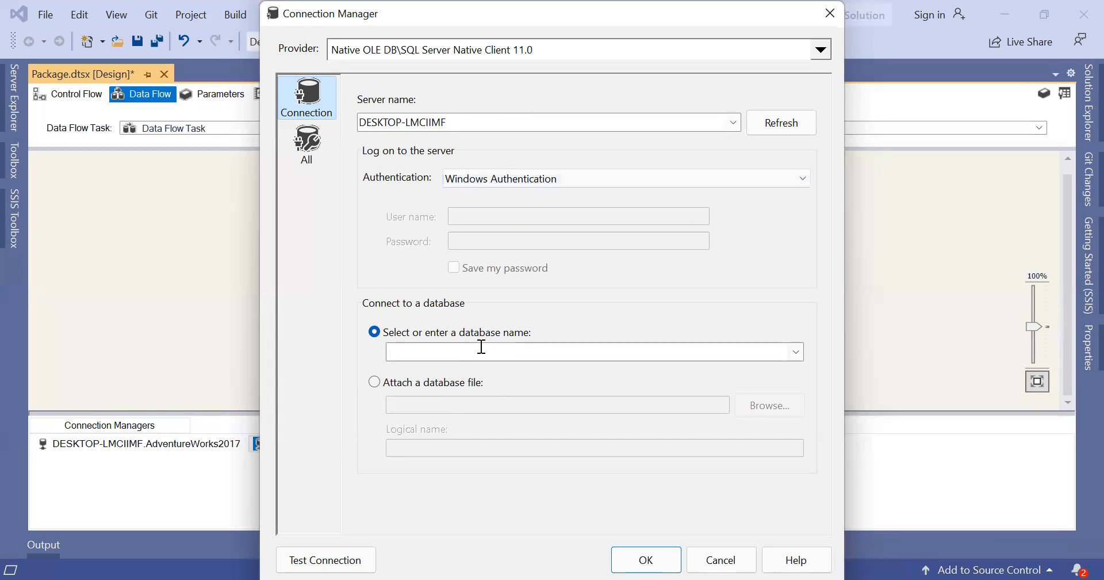
pyautogui.click(796, 350)
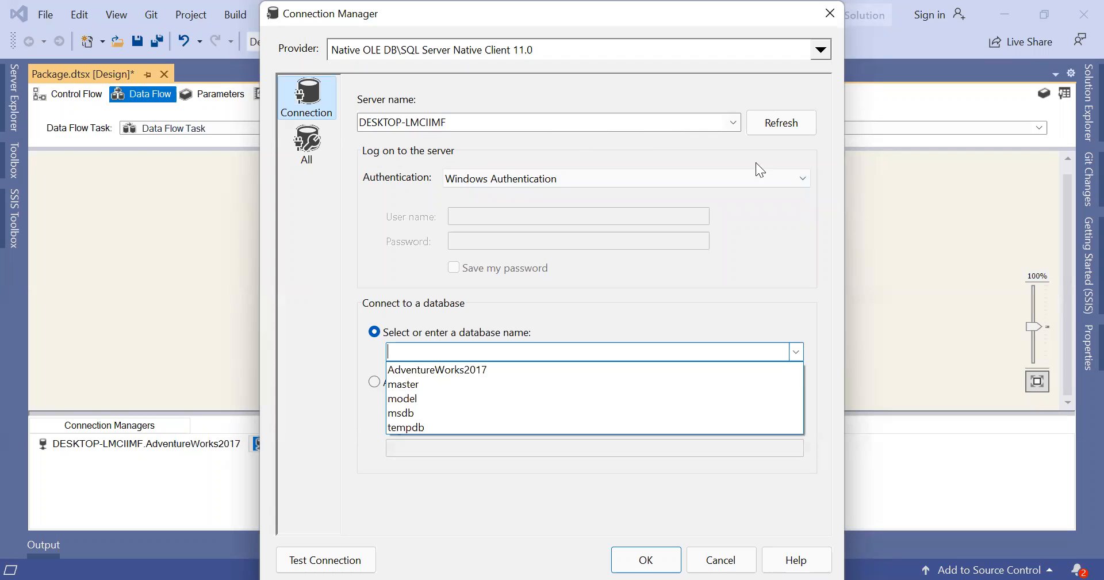
# Copy the server name DESKTOP-LMCIIMF, discard this connection setup, and enter the copied name in a fresh one.
pyautogui.click(702, 115)
pyautogui.click(704, 116)
pyautogui.hotkey('ctrl', 'c')
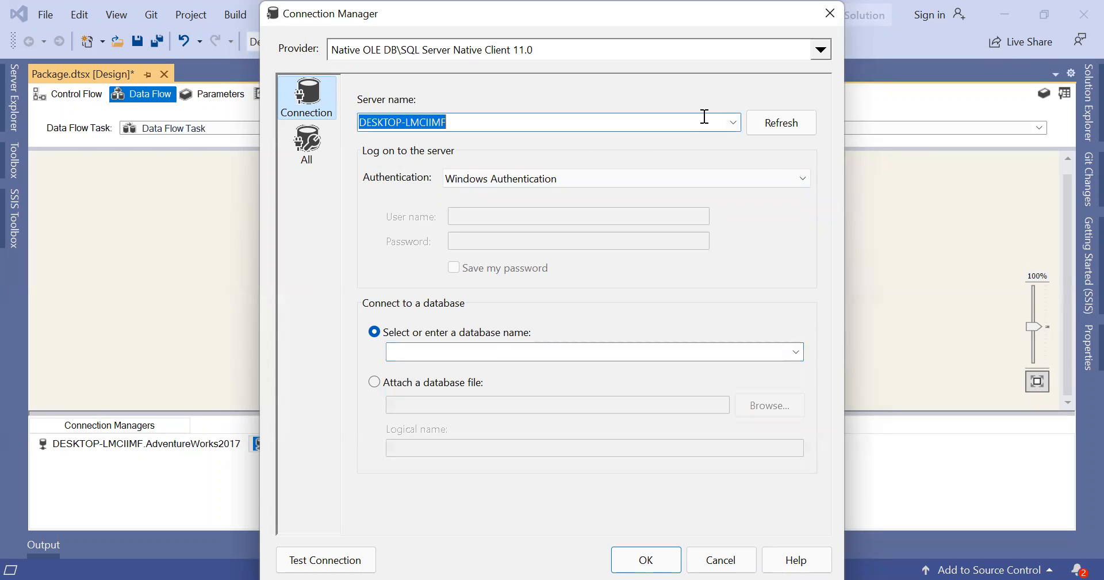
pyautogui.click(726, 560)
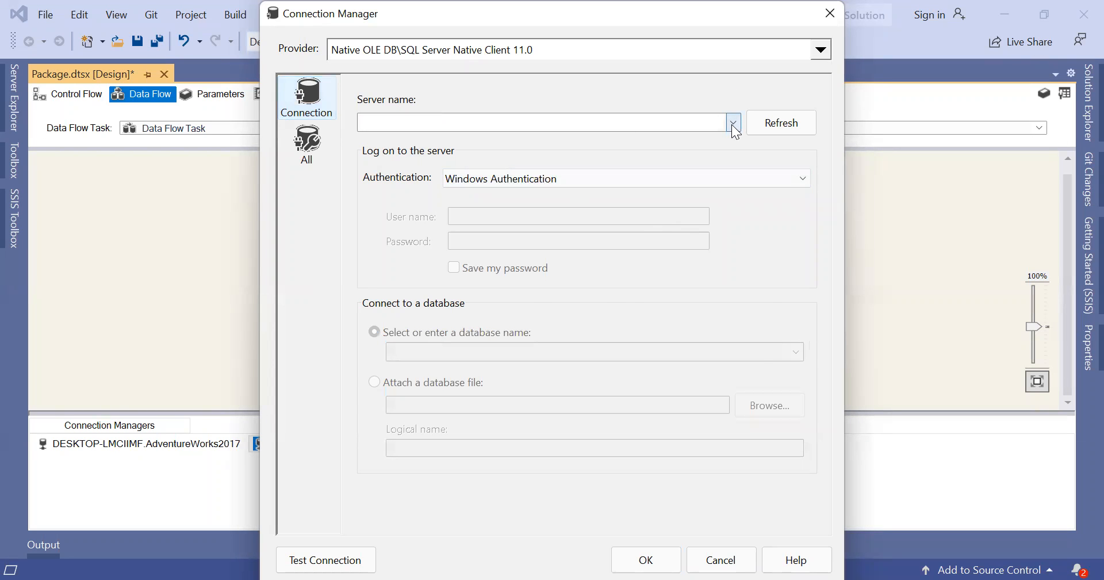
pyautogui.click(731, 124)
pyautogui.click(562, 315)
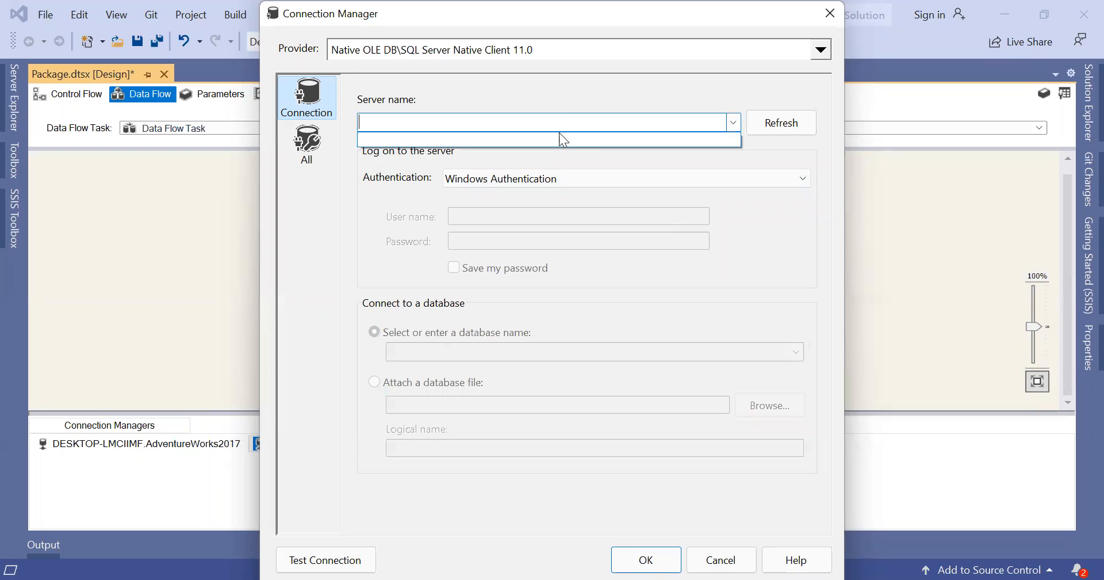
pyautogui.hotkey('ctrl', 'v')
pyautogui.press('Tab')
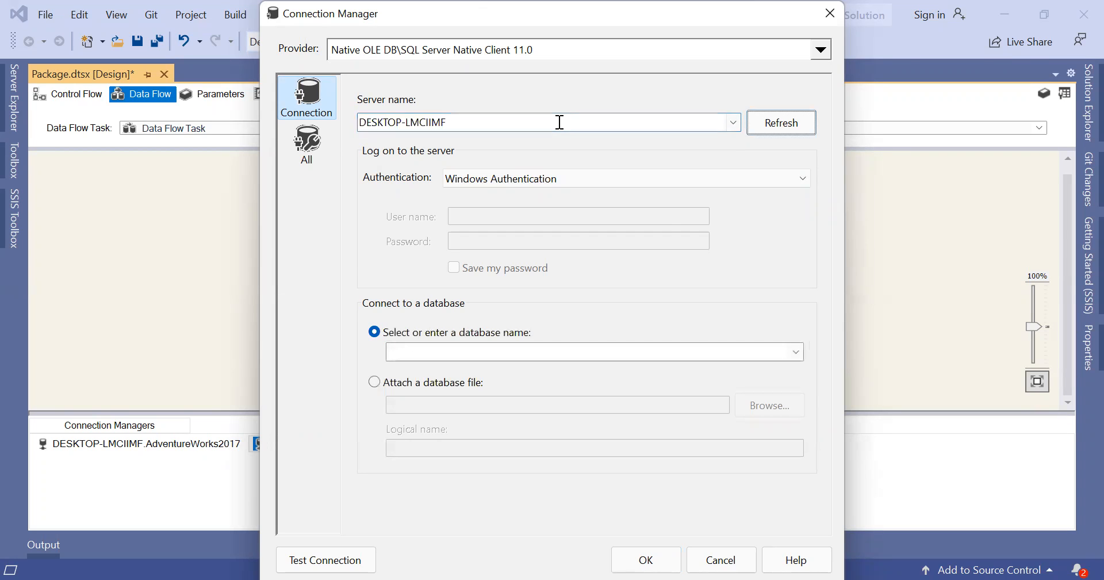
# Choose the Pract database for the connection and test the connection.
pyautogui.click(473, 335)
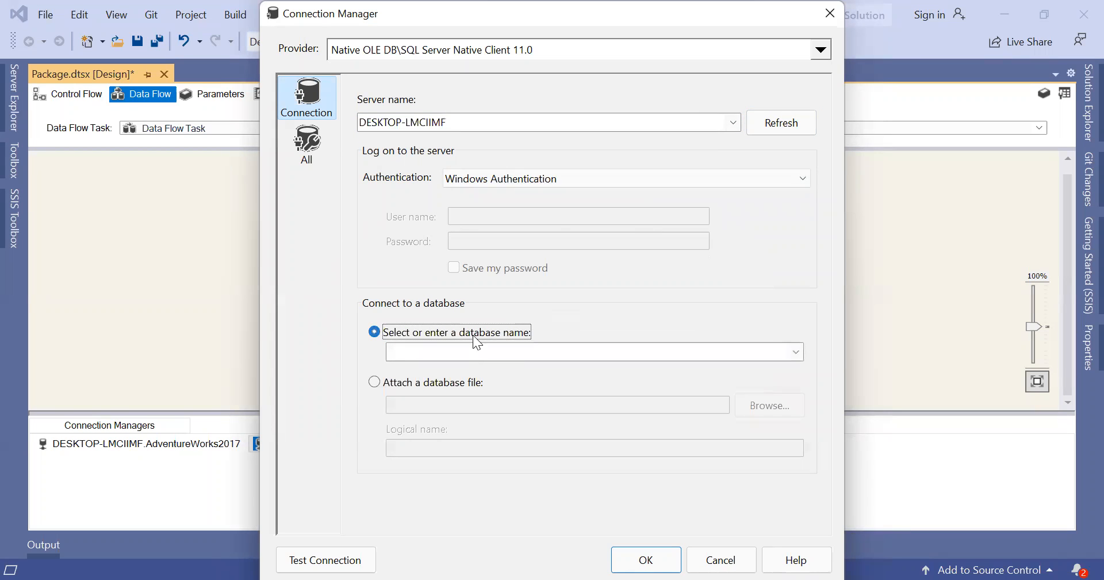
pyautogui.click(796, 352)
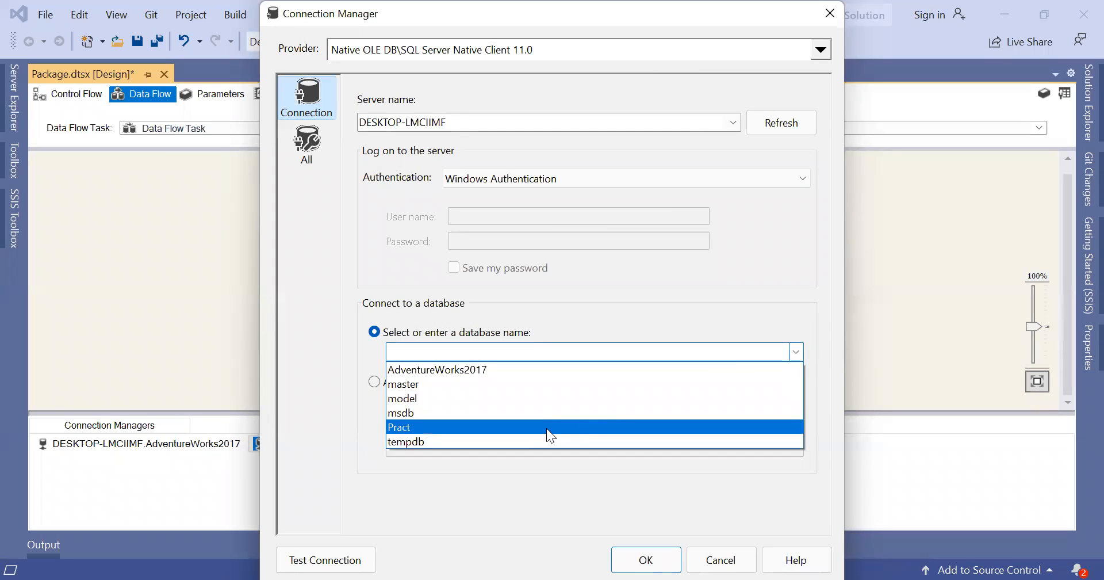
pyautogui.click(547, 428)
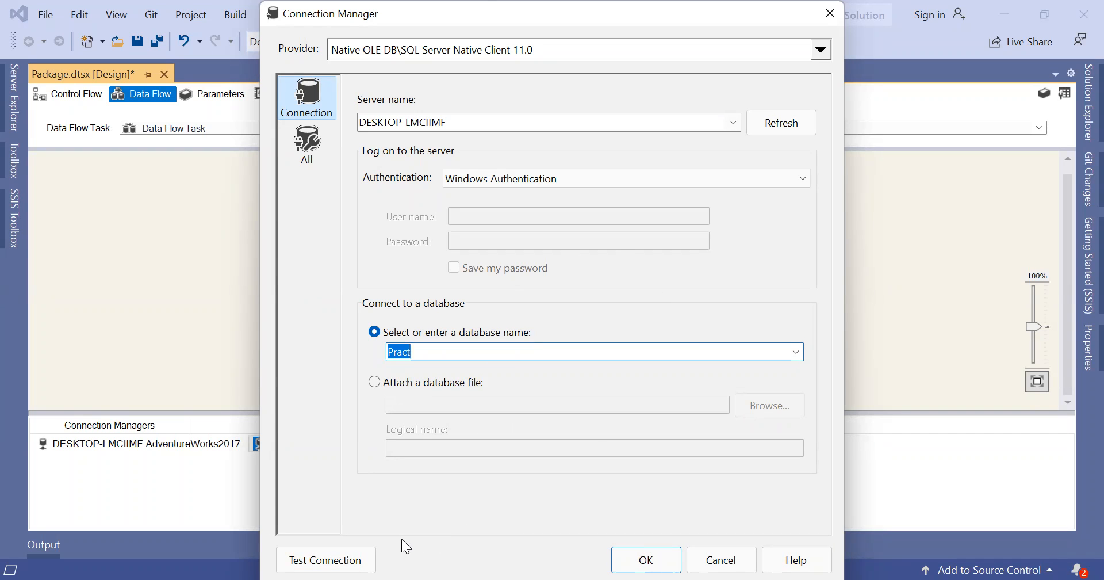
pyautogui.click(352, 554)
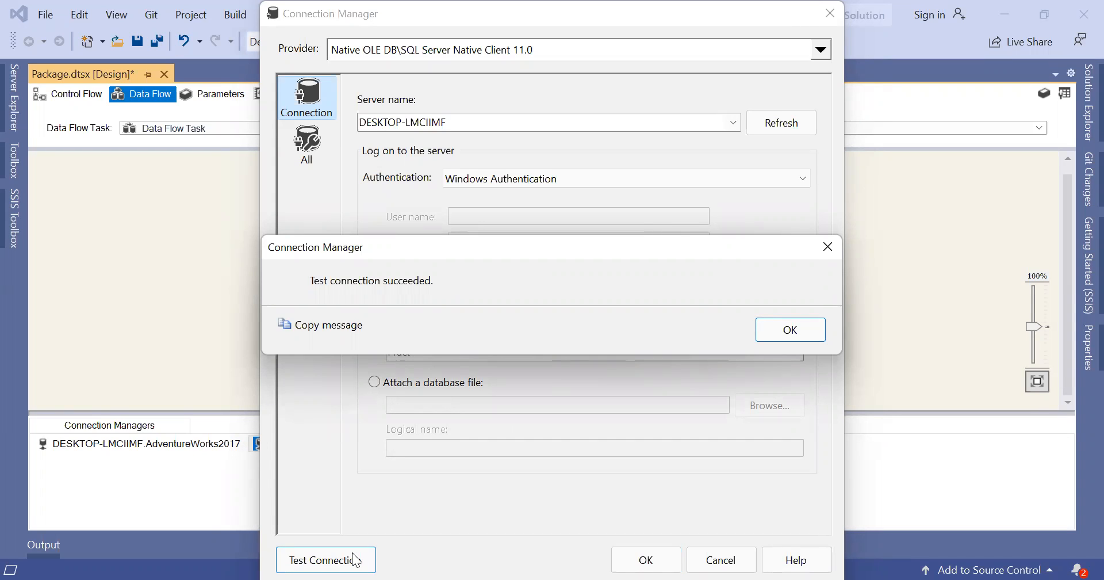
pyautogui.click(817, 334)
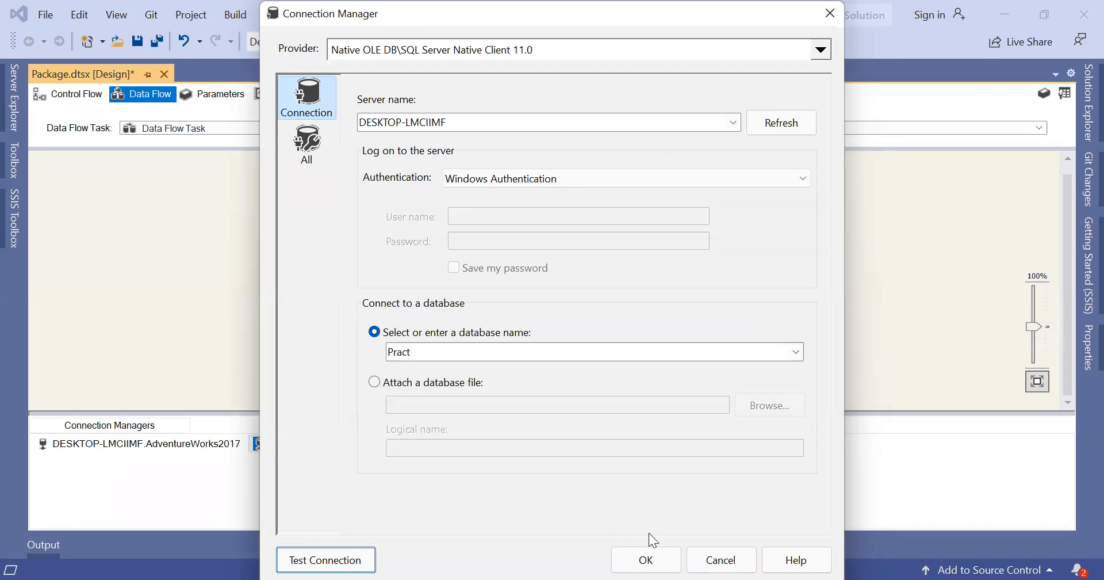
# Accept the Pract data connection and add it to the package as an OLE DB connection manager.
pyautogui.click(644, 556)
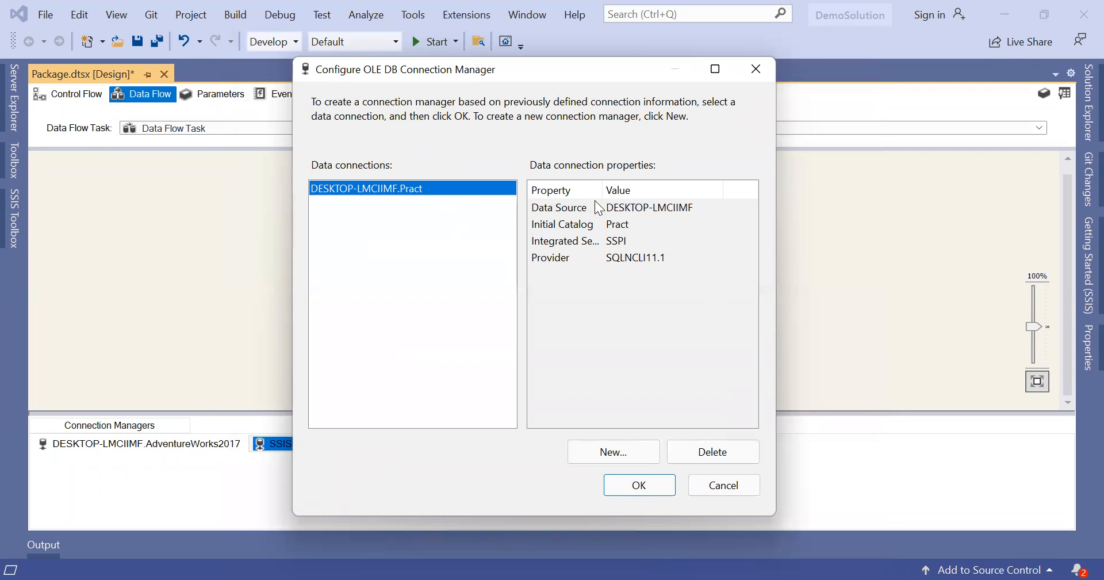
pyautogui.click(617, 226)
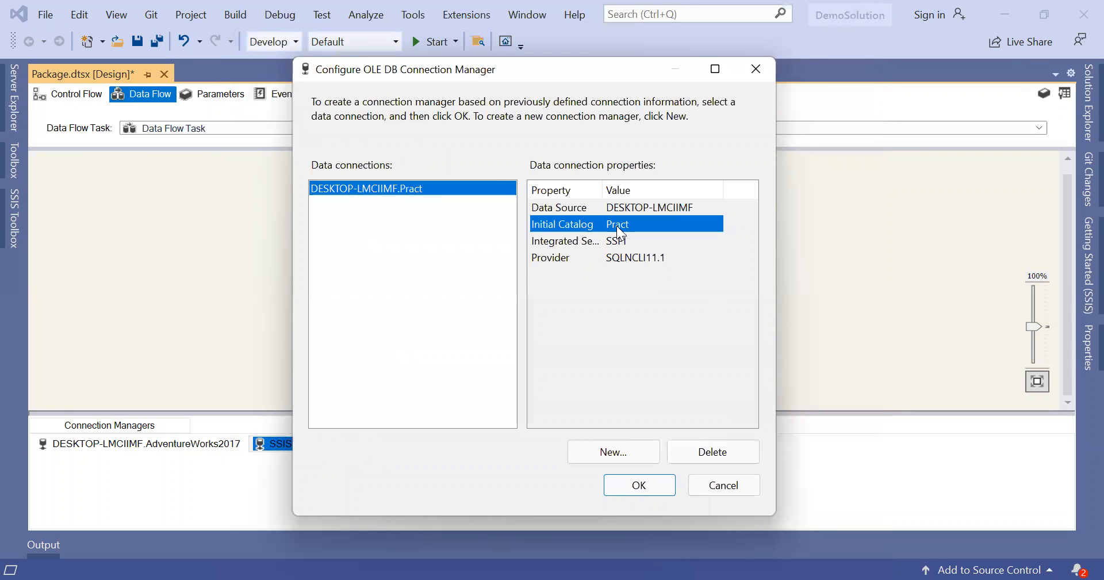
pyautogui.click(640, 485)
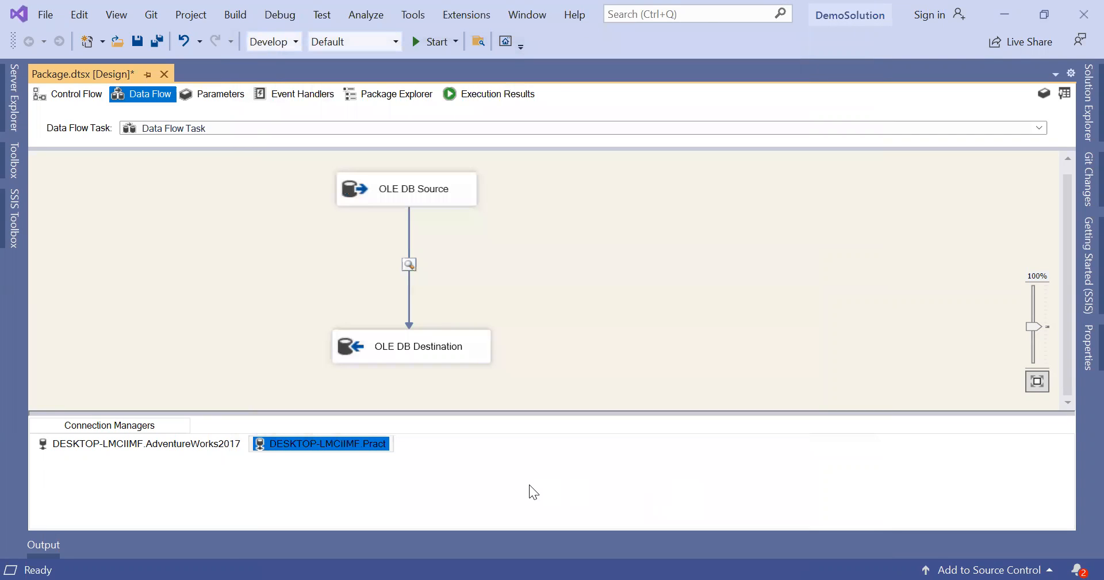
pyautogui.click(529, 485)
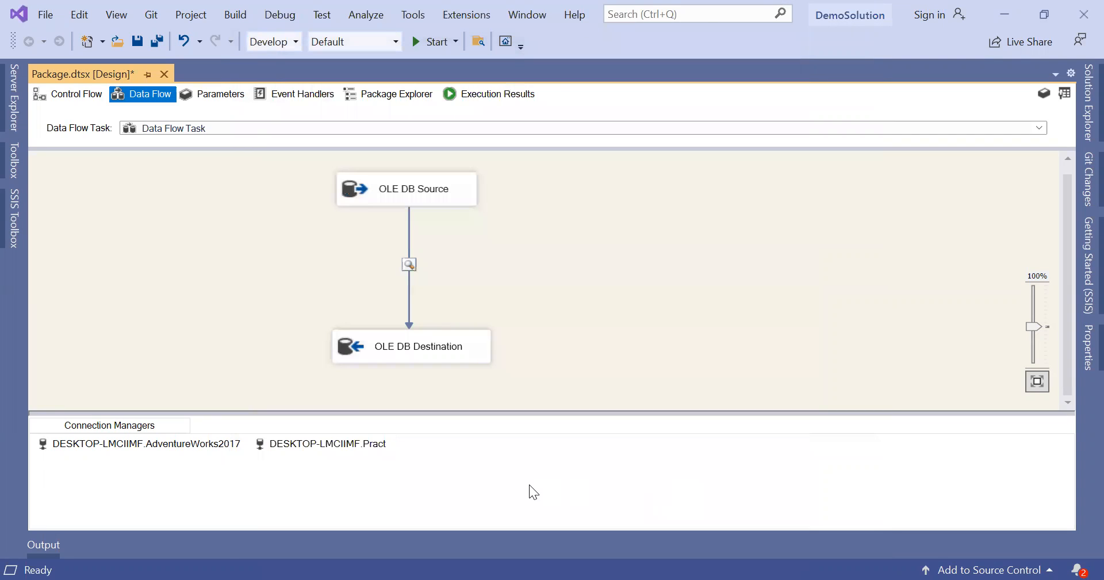
# Inspect the provider, server and catalog settings of the AdventureWorks2017 connection manager, then close them unchanged.
pyautogui.click(203, 446)
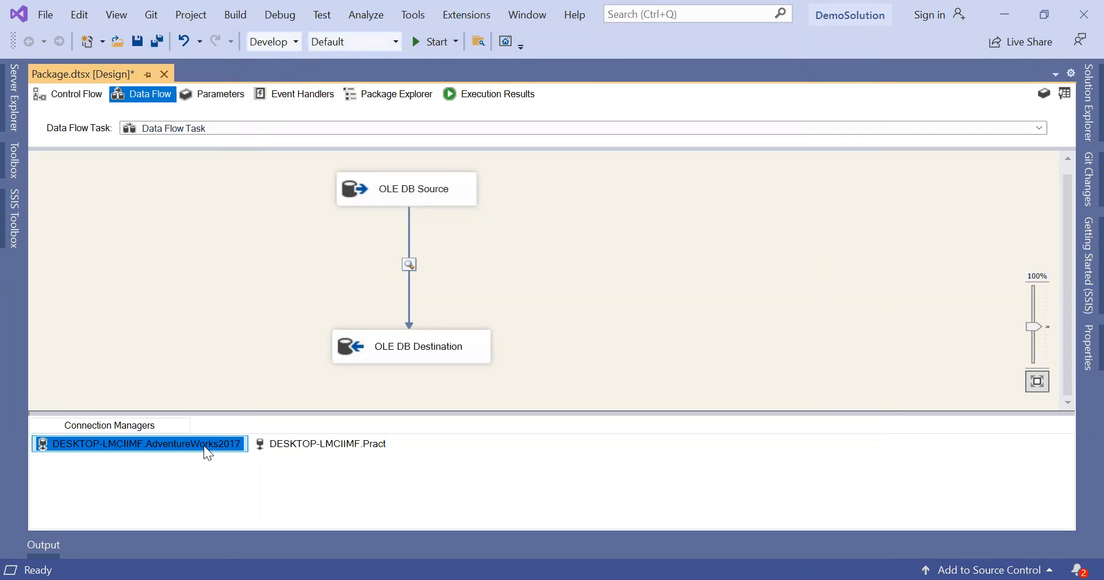
pyautogui.click(292, 451)
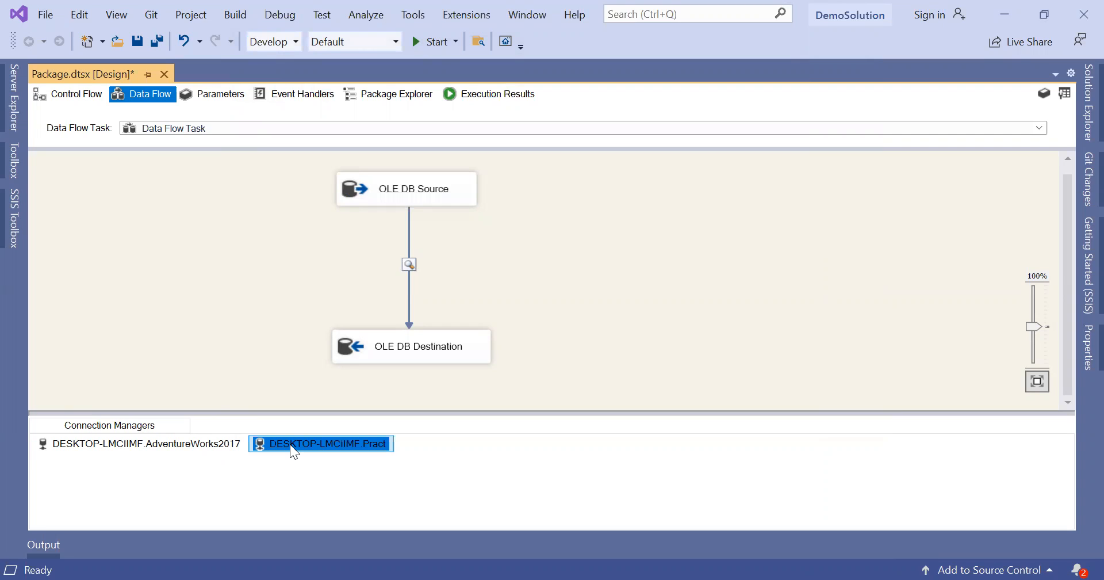
pyautogui.click(128, 446)
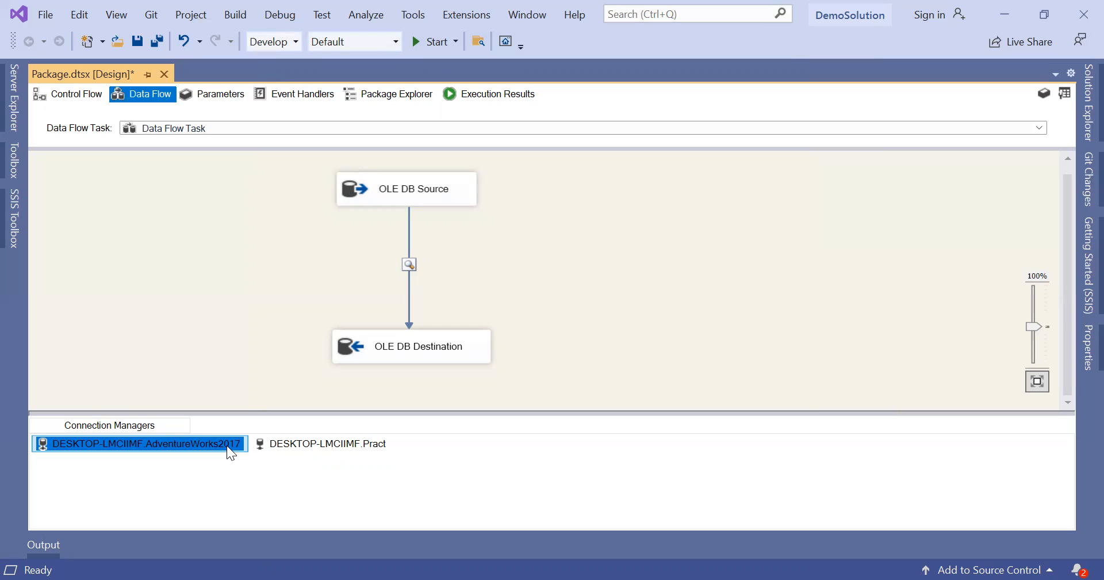
pyautogui.rightClick(138, 448)
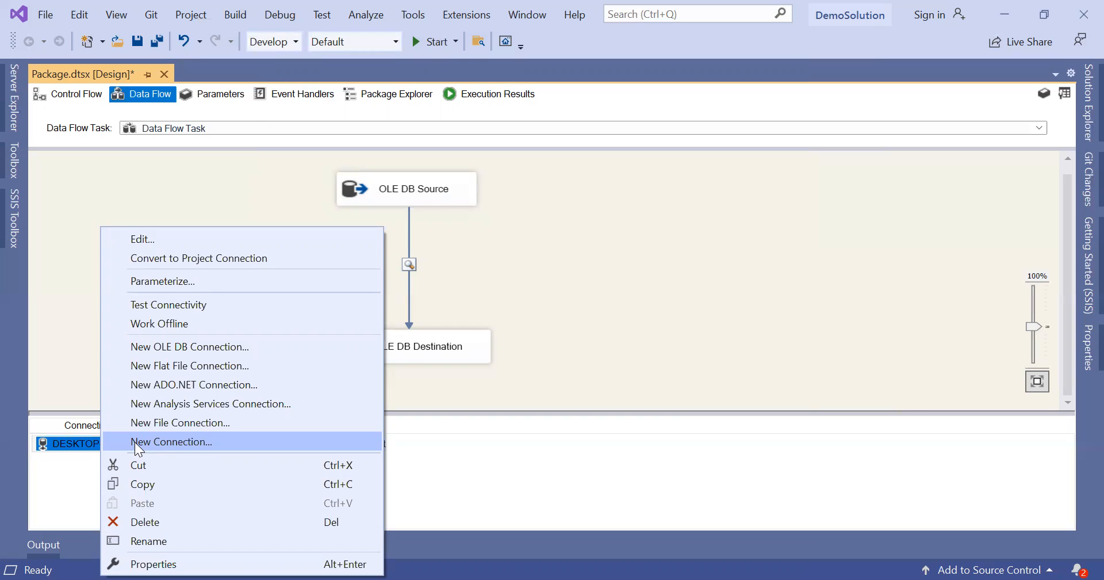
pyautogui.click(272, 240)
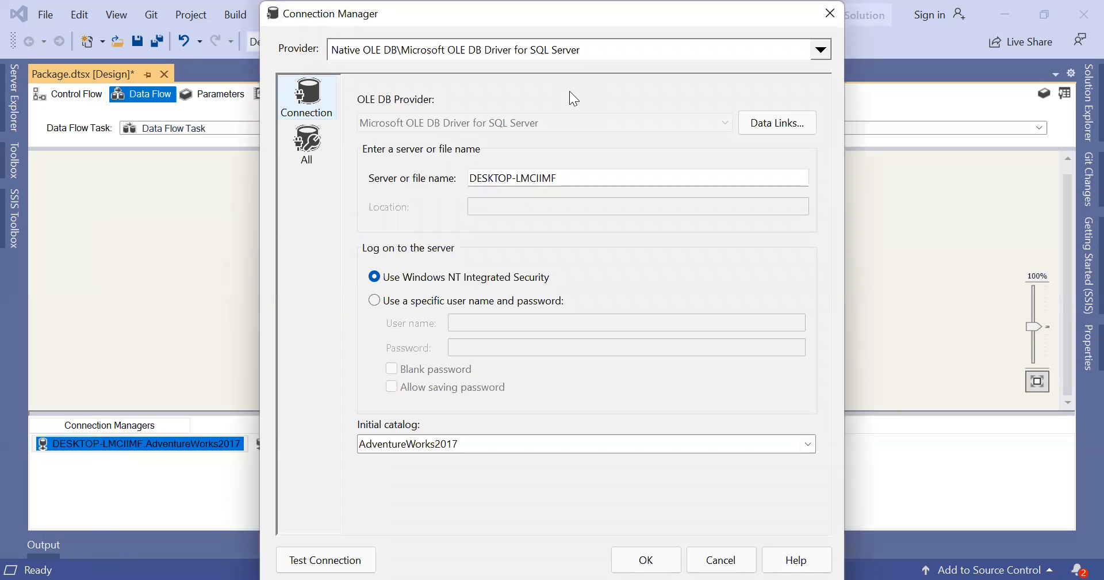
pyautogui.click(828, 25)
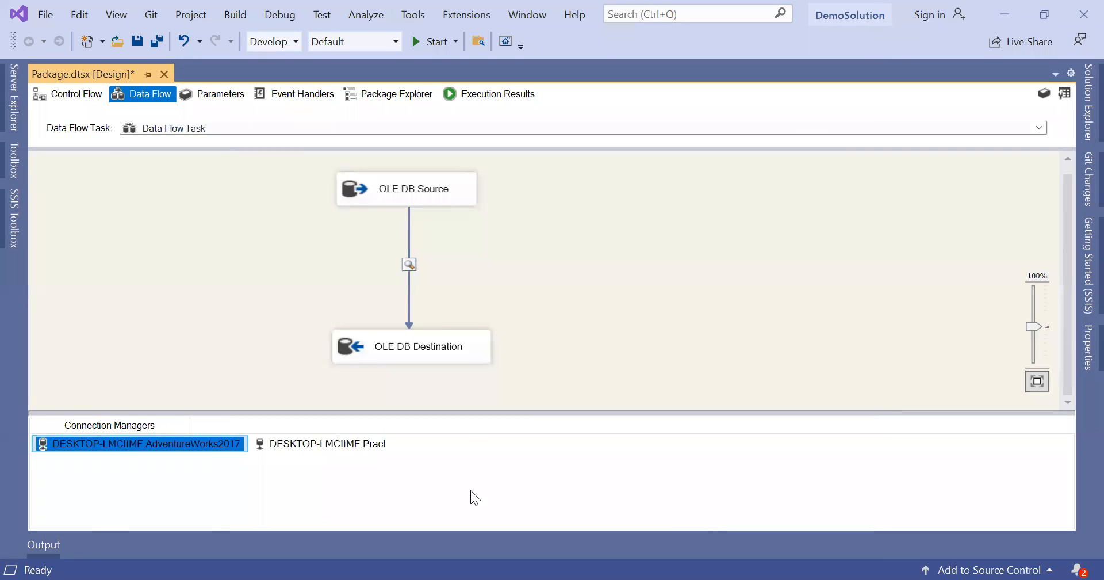
pyautogui.click(316, 484)
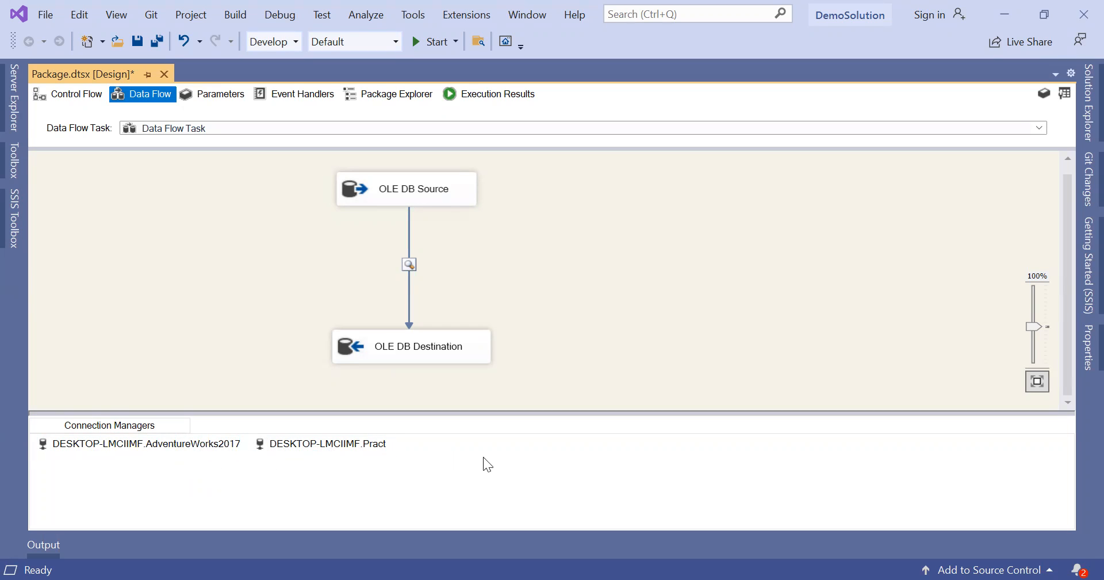
# Browse the connection manager types available for a new package connection without adding one.
pyautogui.rightClick(506, 473)
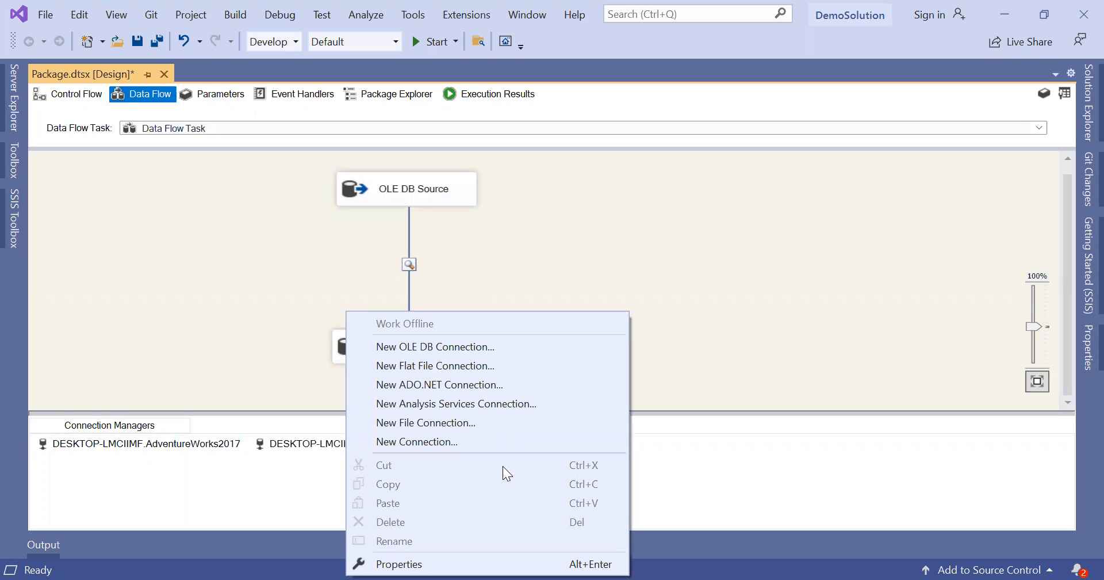
pyautogui.click(461, 438)
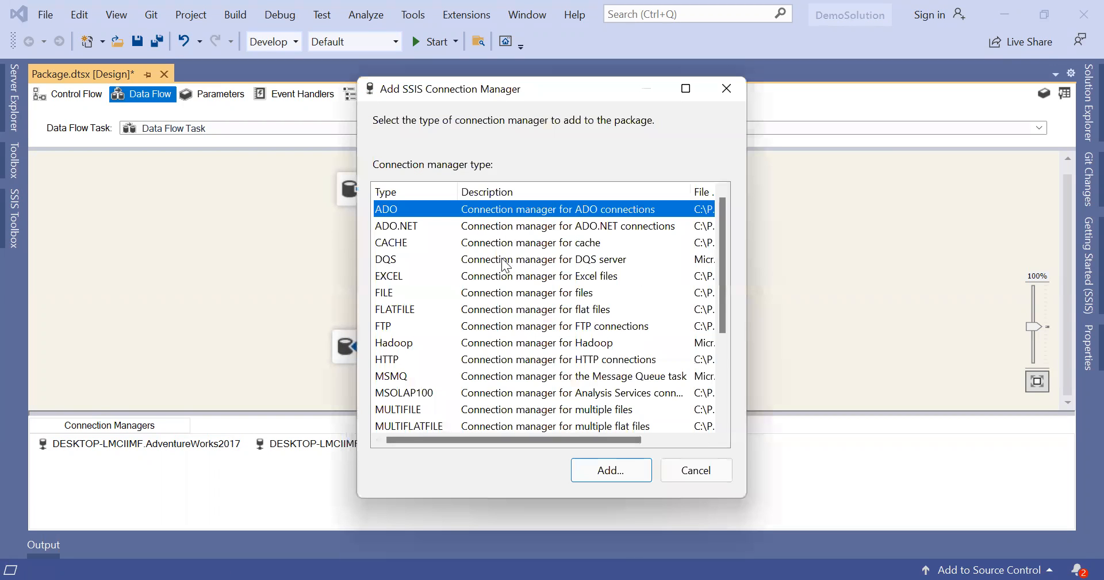
pyautogui.scroll(-3, 500, 339)
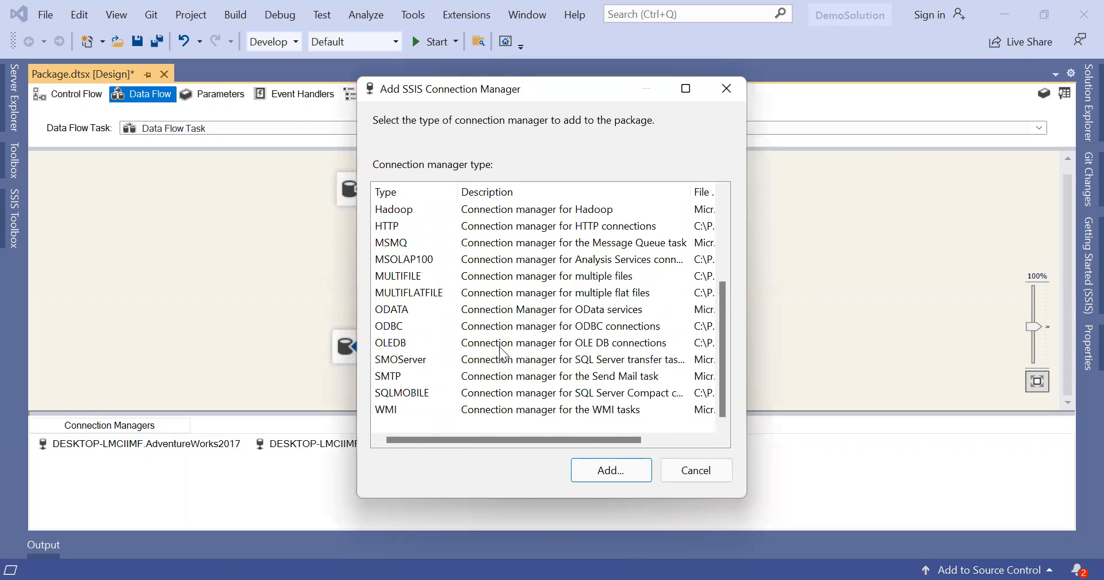
pyautogui.scroll(3, 501, 352)
pyautogui.moveTo(572, 436); pyautogui.dragTo(458, 430)
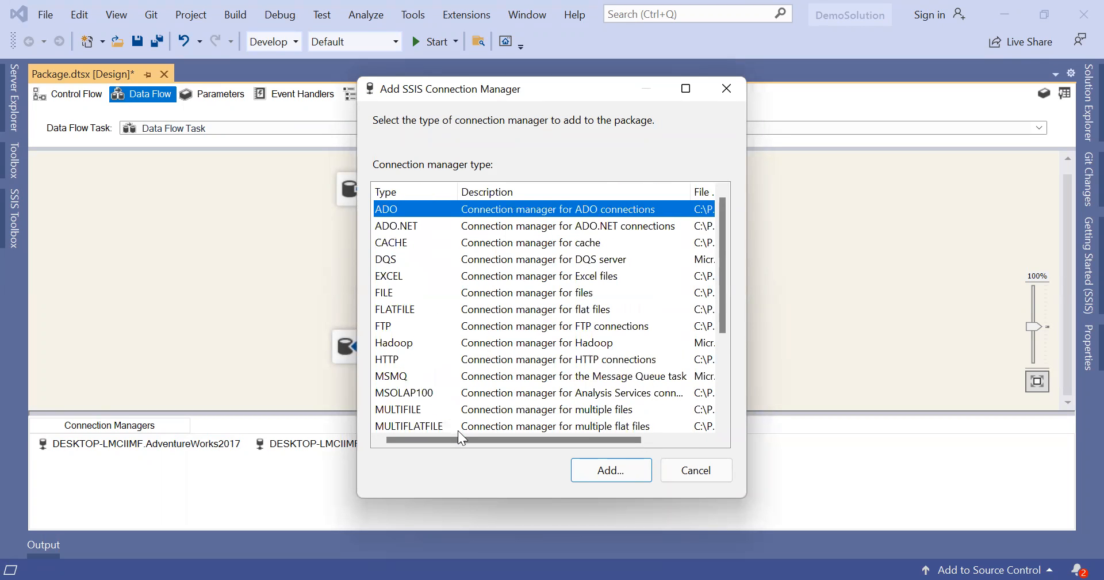
pyautogui.click(698, 478)
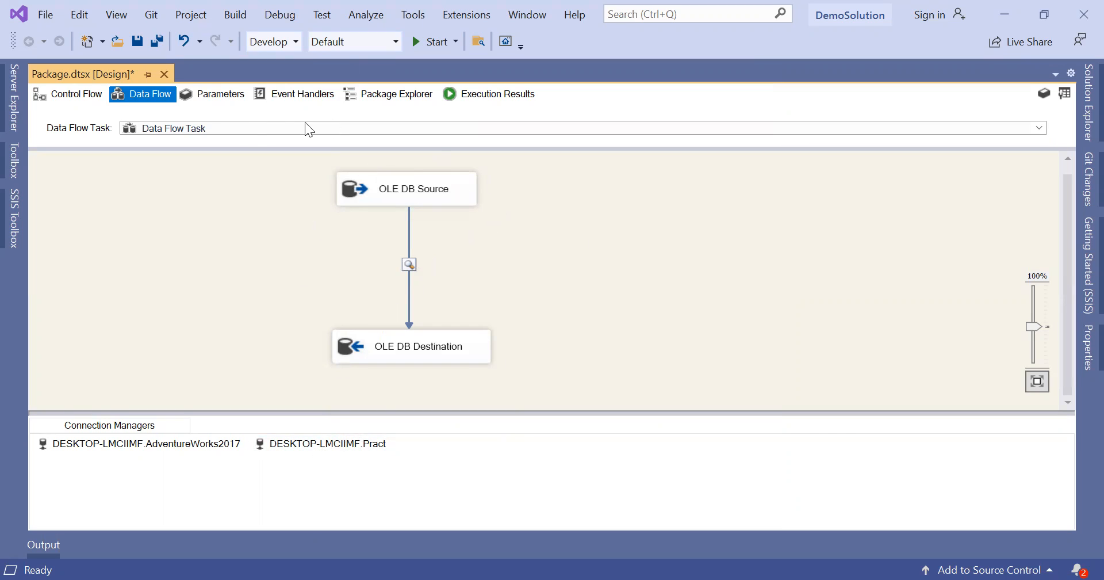
# Save the package, review its data flow, and return to the control flow.
pyautogui.click(93, 94)
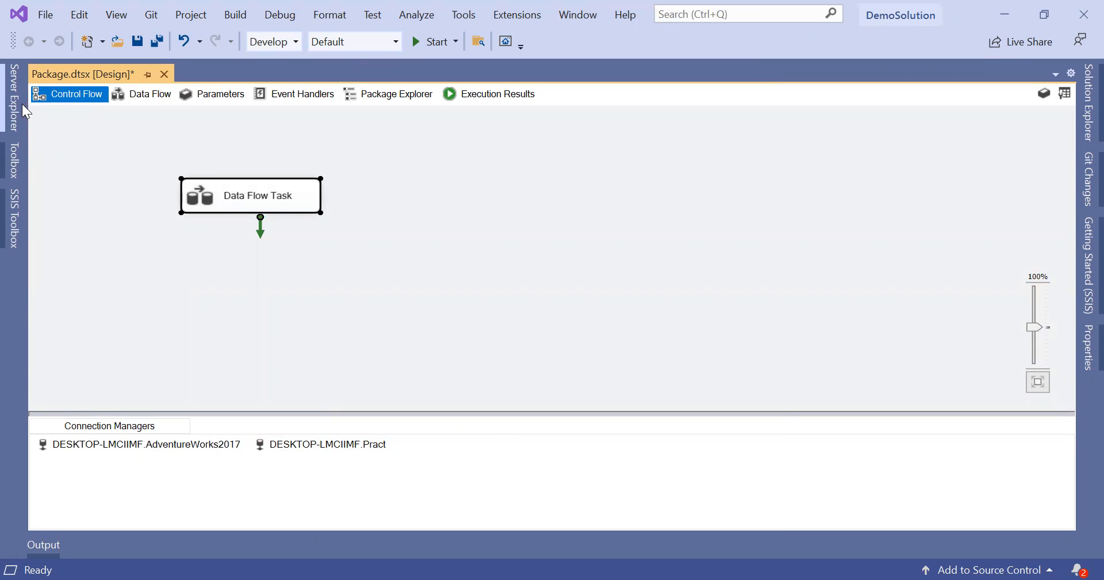
pyautogui.click(138, 42)
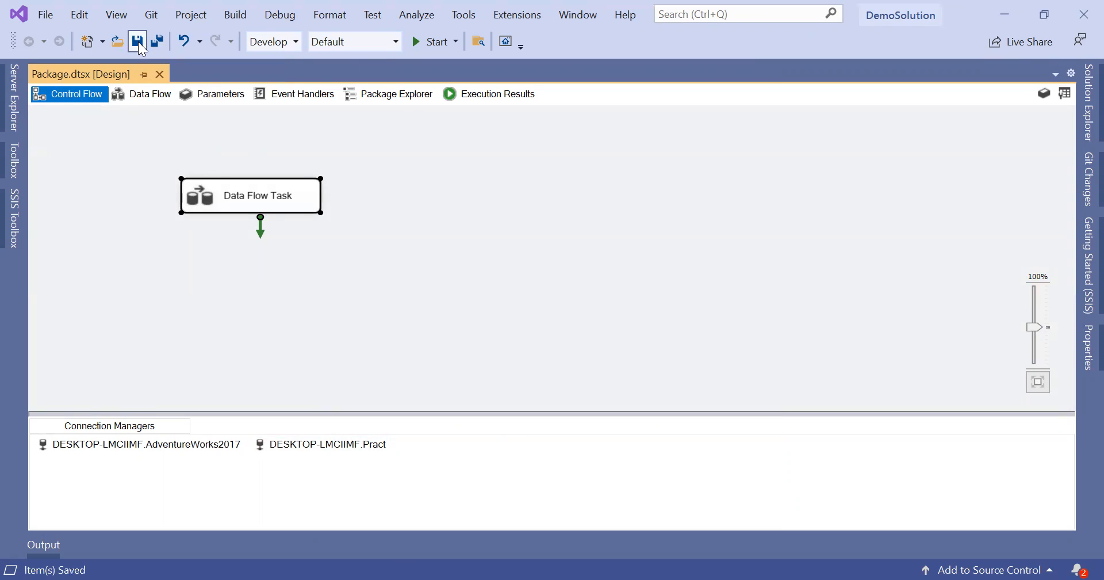
pyautogui.click(154, 90)
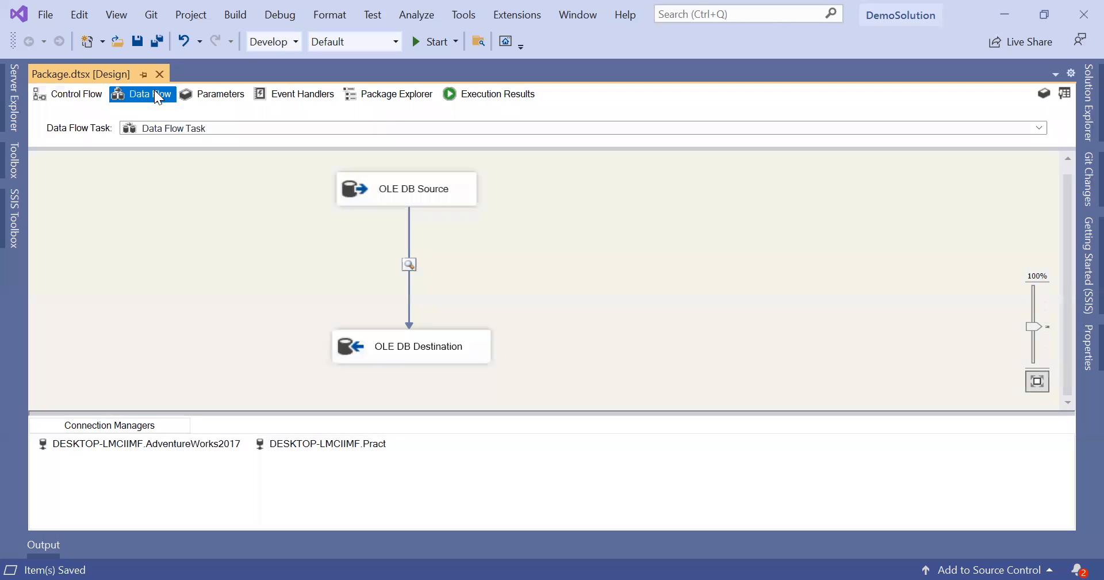
pyautogui.click(89, 94)
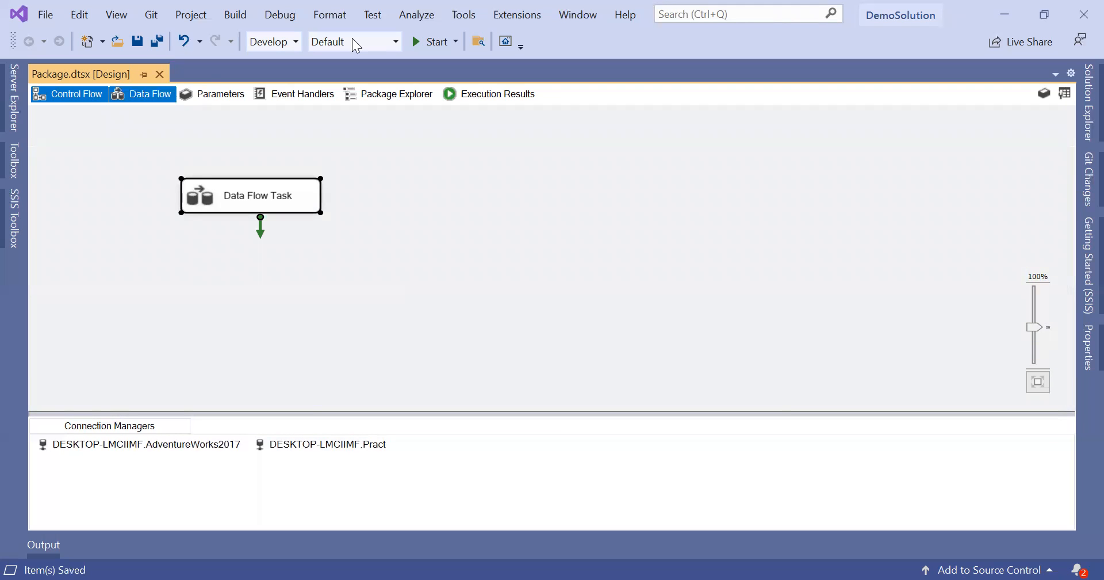
# Run the package, close the source output data viewer, and show the executed data flow.
pyautogui.click(434, 44)
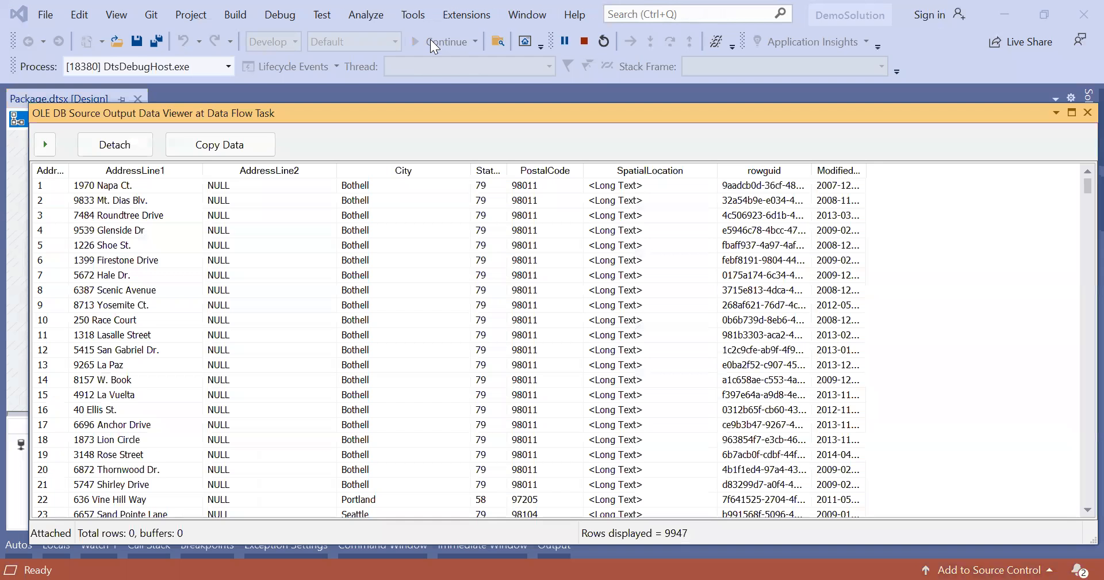
pyautogui.click(1077, 117)
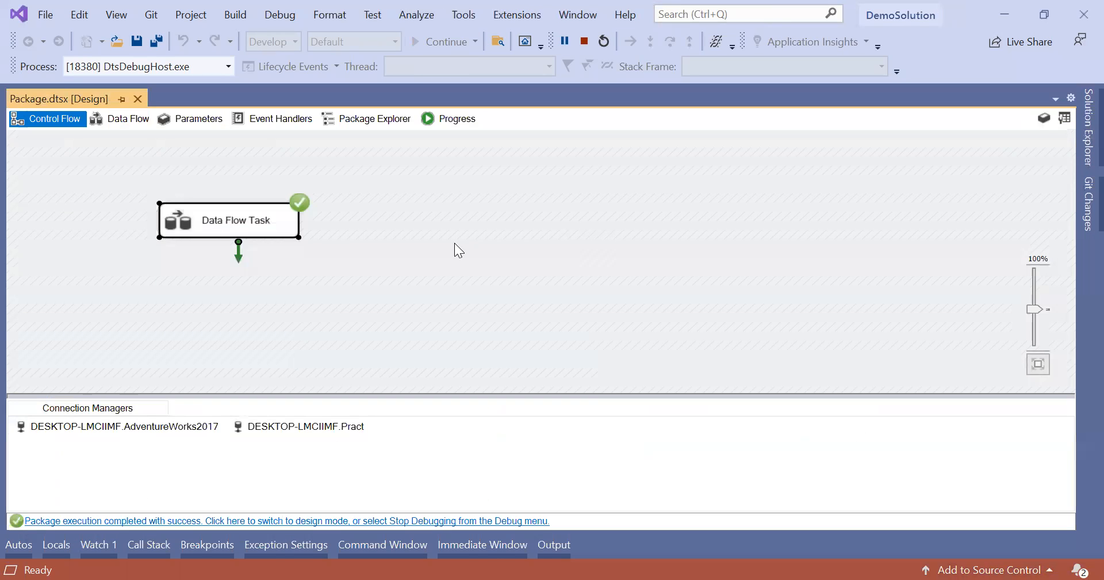
pyautogui.click(133, 116)
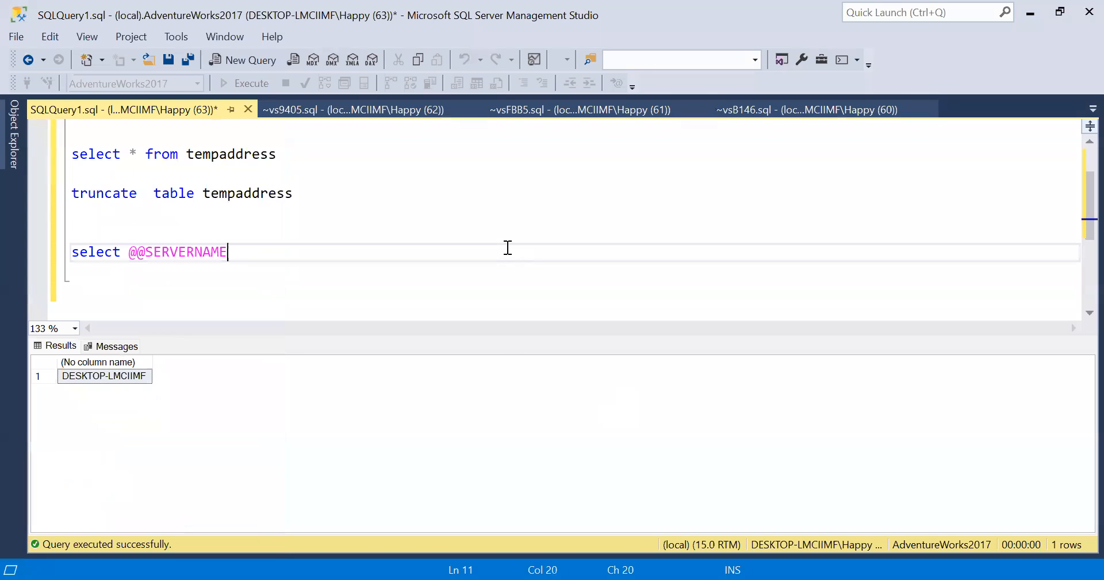
# Query all rows of tempaddress and review the statement that created it from person.address.
pyautogui.click(298, 161)
pyautogui.moveTo(299, 161); pyautogui.dragTo(251, 131)
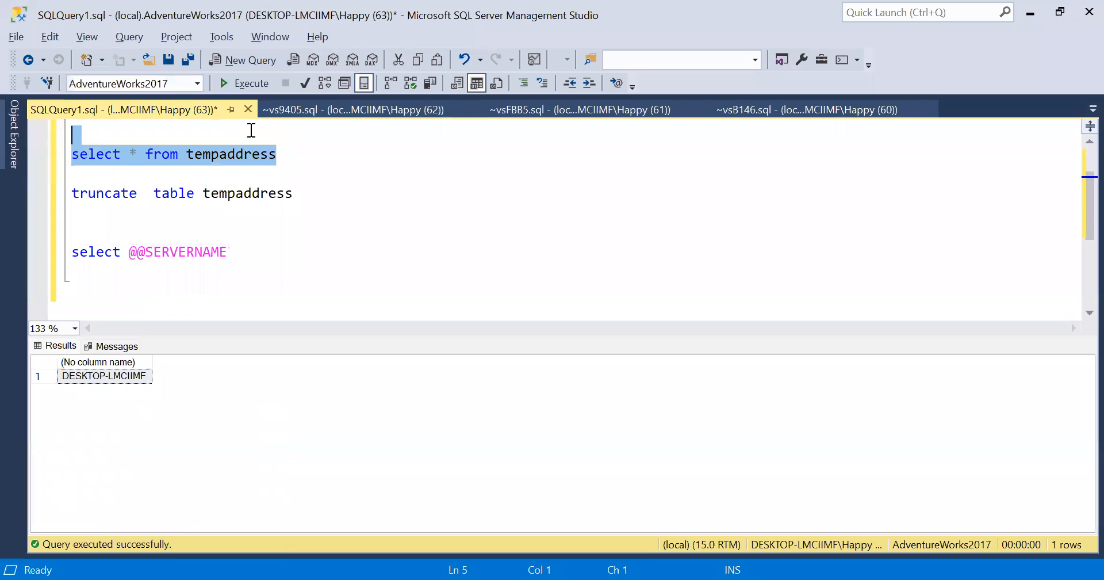
pyautogui.press('F5')
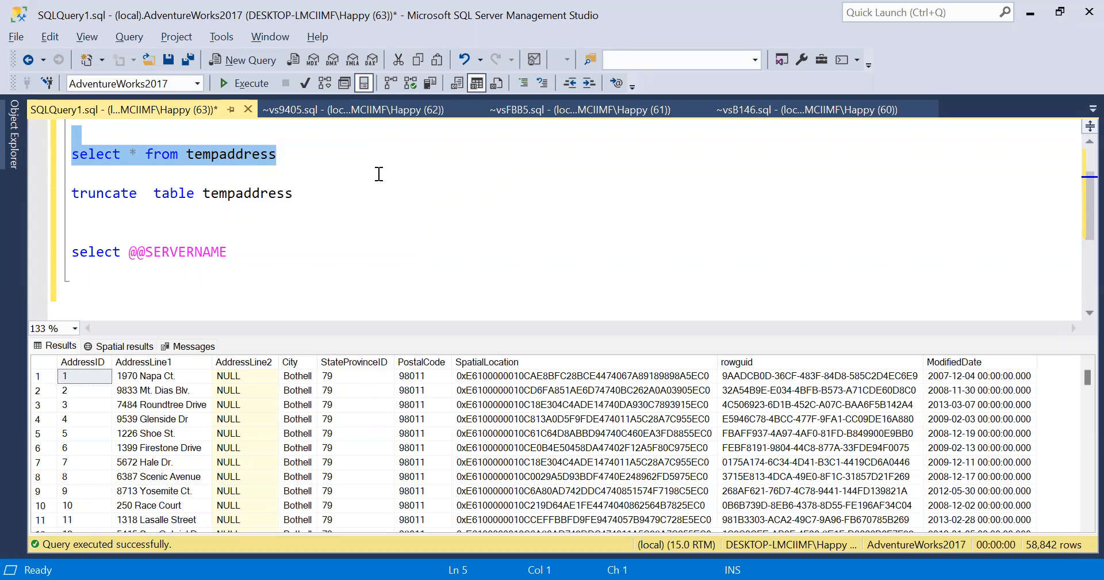
pyautogui.scroll(1, 377, 173)
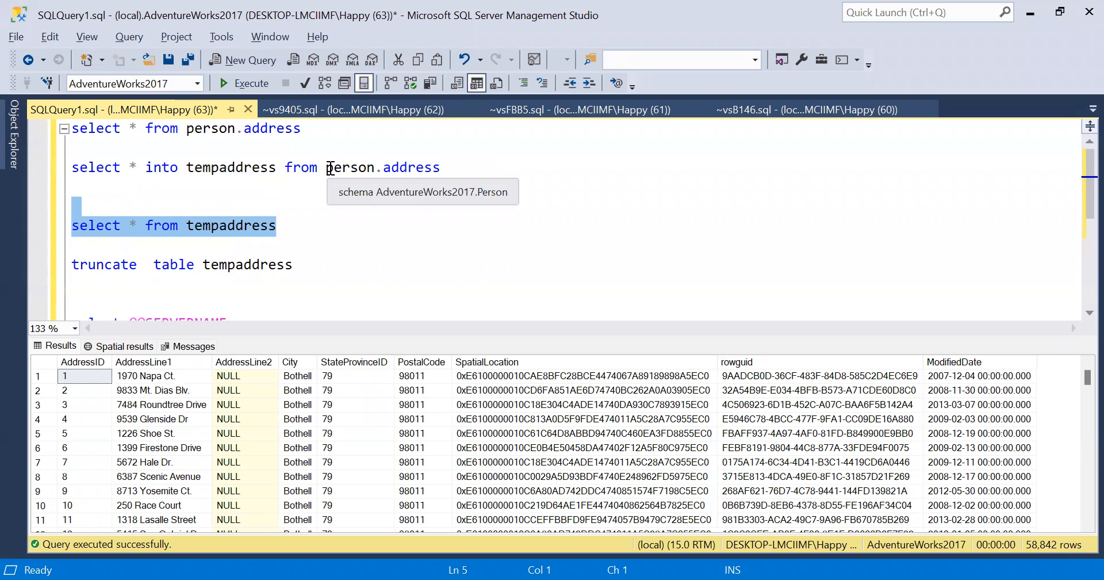
pyautogui.moveTo(451, 167); pyautogui.dragTo(327, 173)
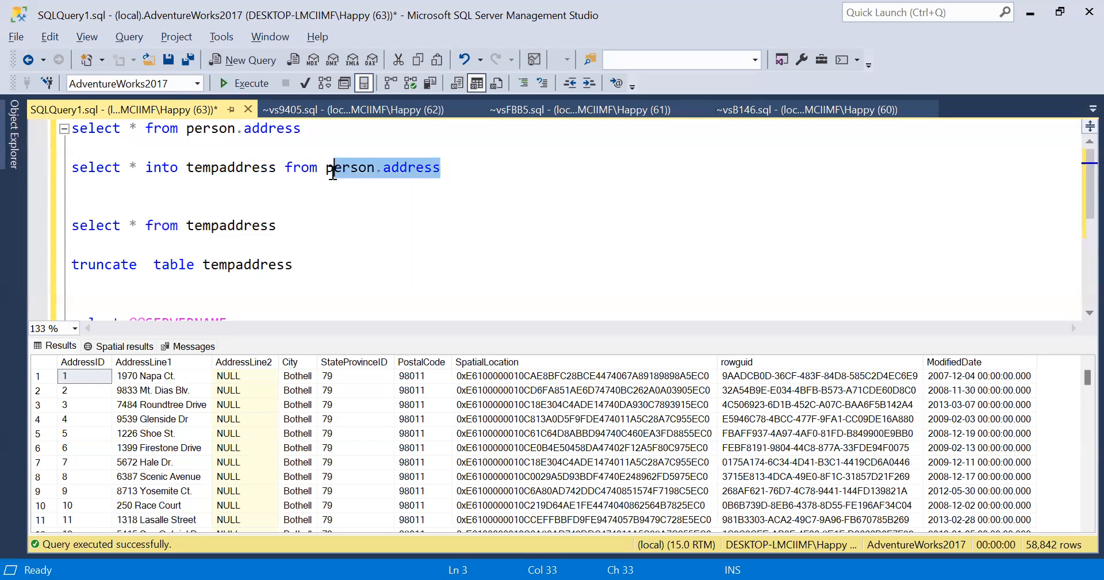
pyautogui.moveTo(303, 225); pyautogui.dragTo(31, 221)
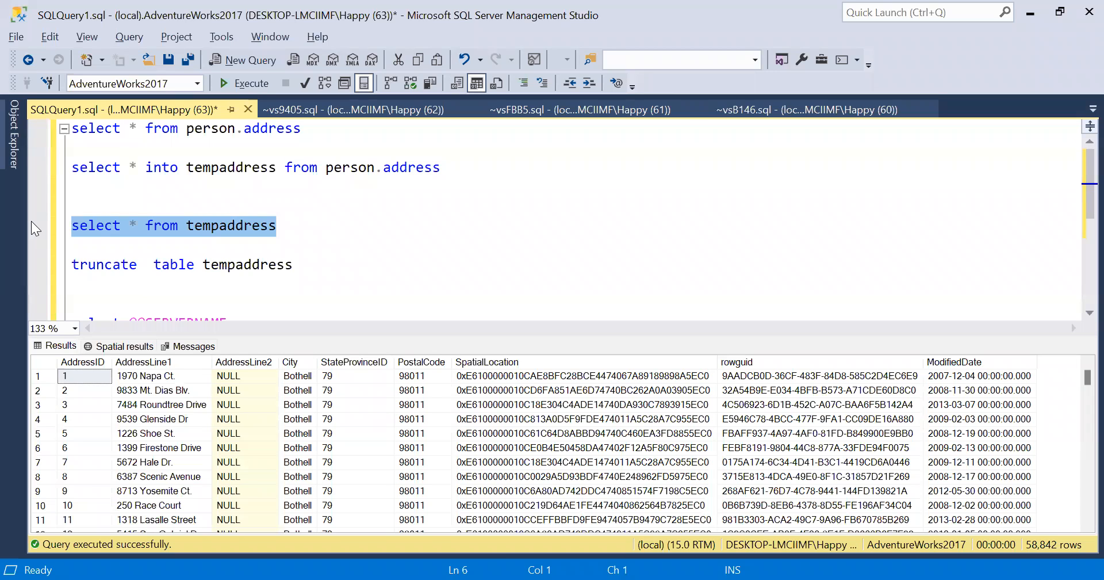
# Truncate the tempaddress table and rerun its select statement to check the contents.
pyautogui.click(305, 270)
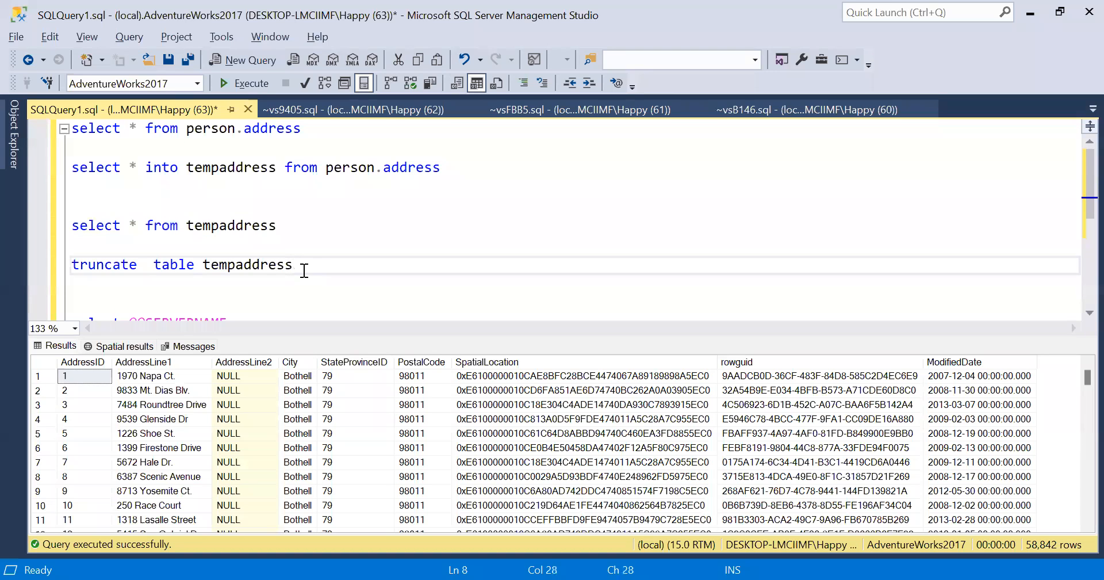
pyautogui.hotkey('shift', 'Up')
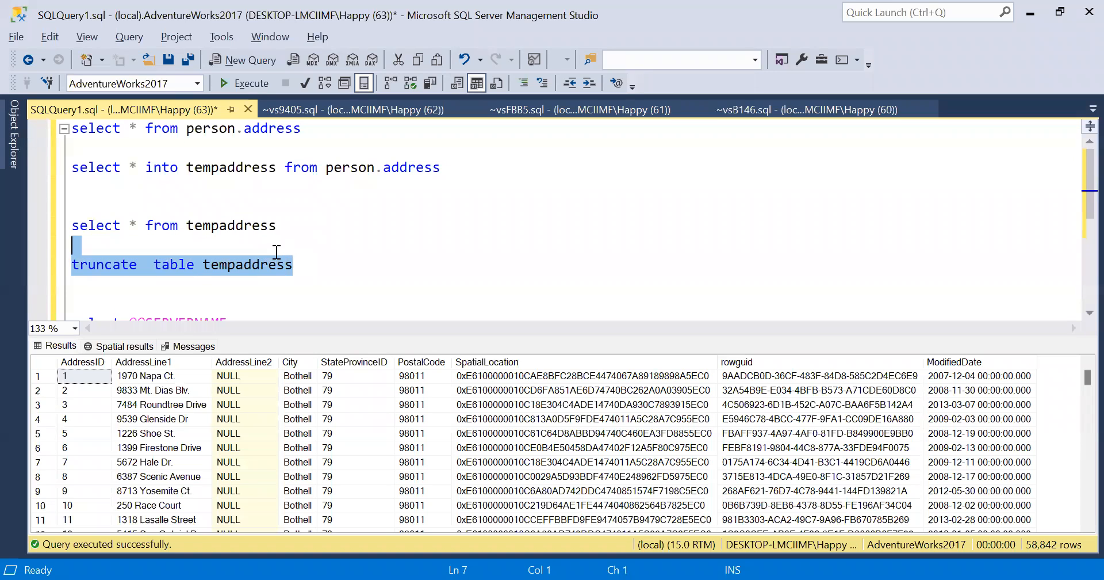
pyautogui.click(246, 87)
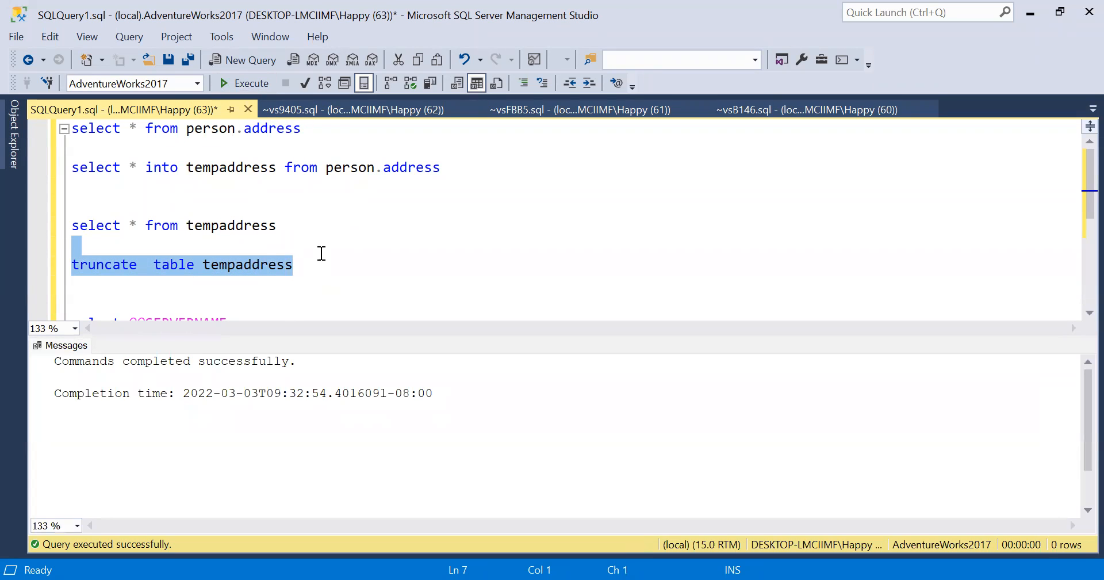
pyautogui.click(299, 225)
pyautogui.hotkey('shift', 'Up')
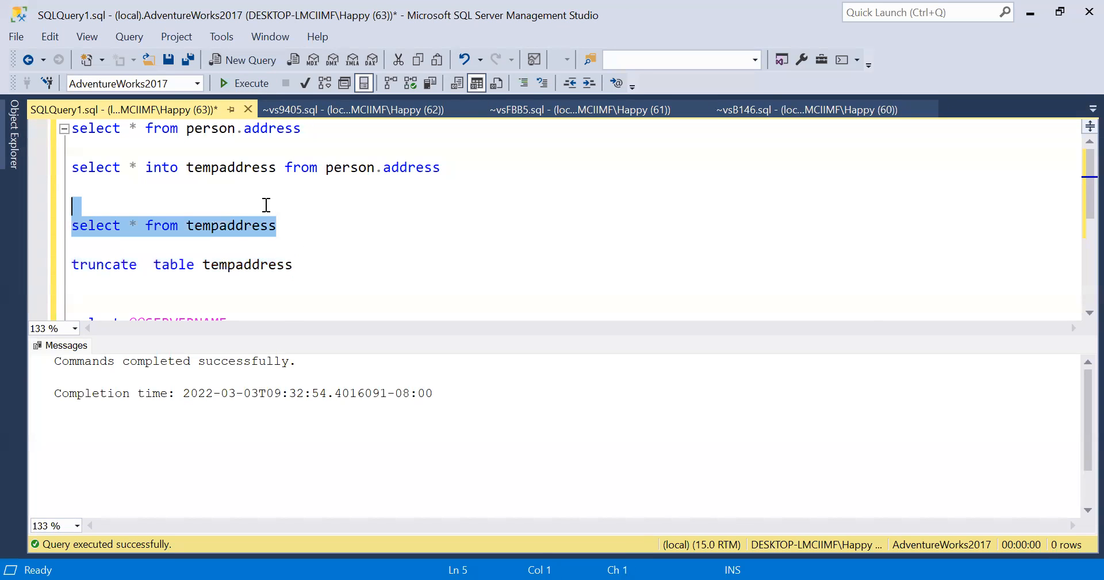
pyautogui.click(254, 86)
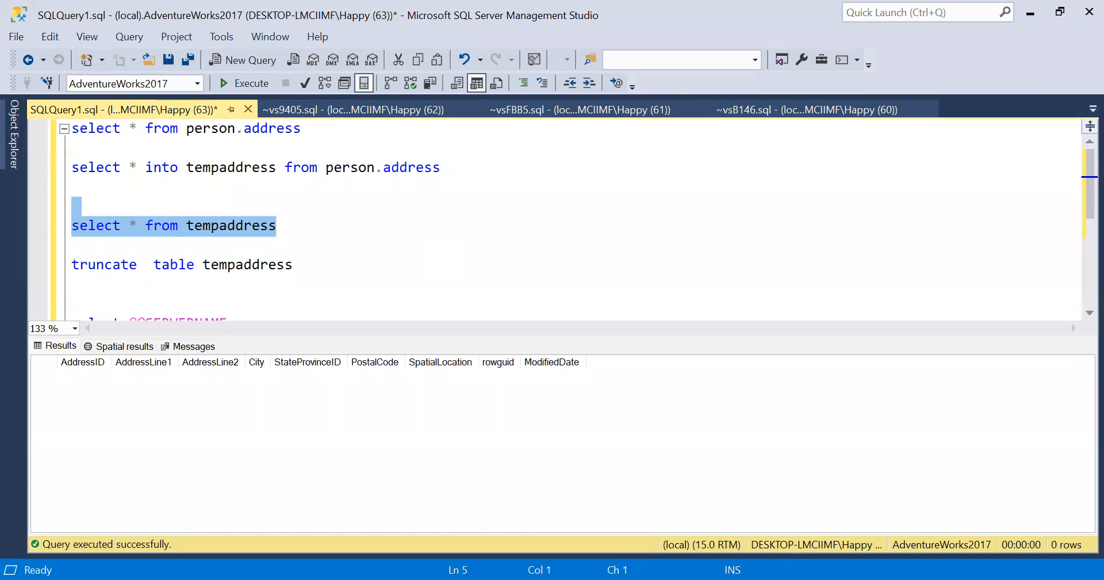
# Switch to Visual Studio, restart the package and close its data viewer, and query tempaddress again in SQL Server Management Studio.
pyautogui.hotkey('alt', 'Tab')
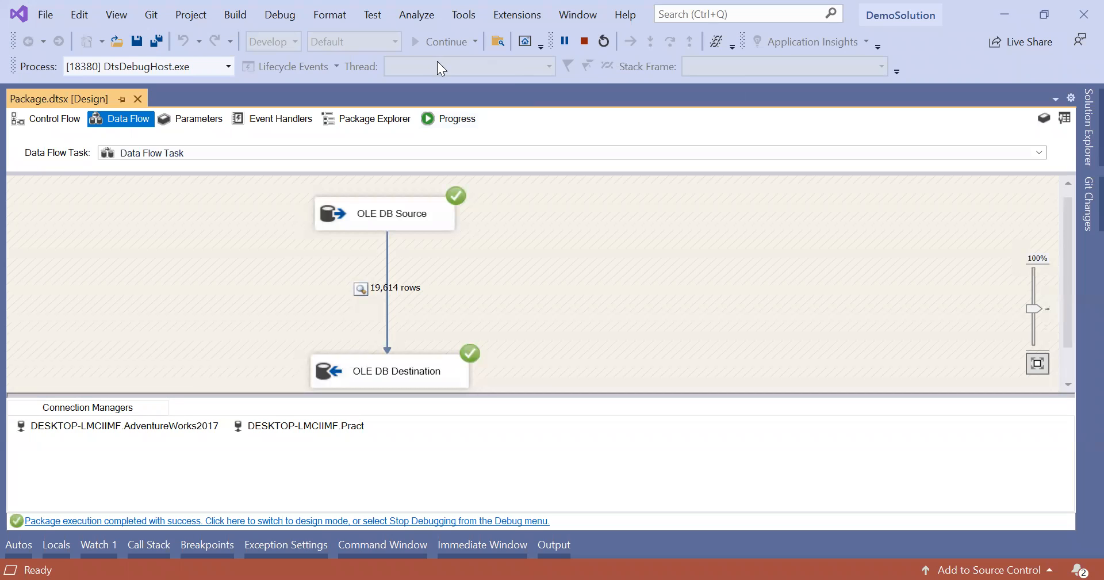
pyautogui.click(604, 41)
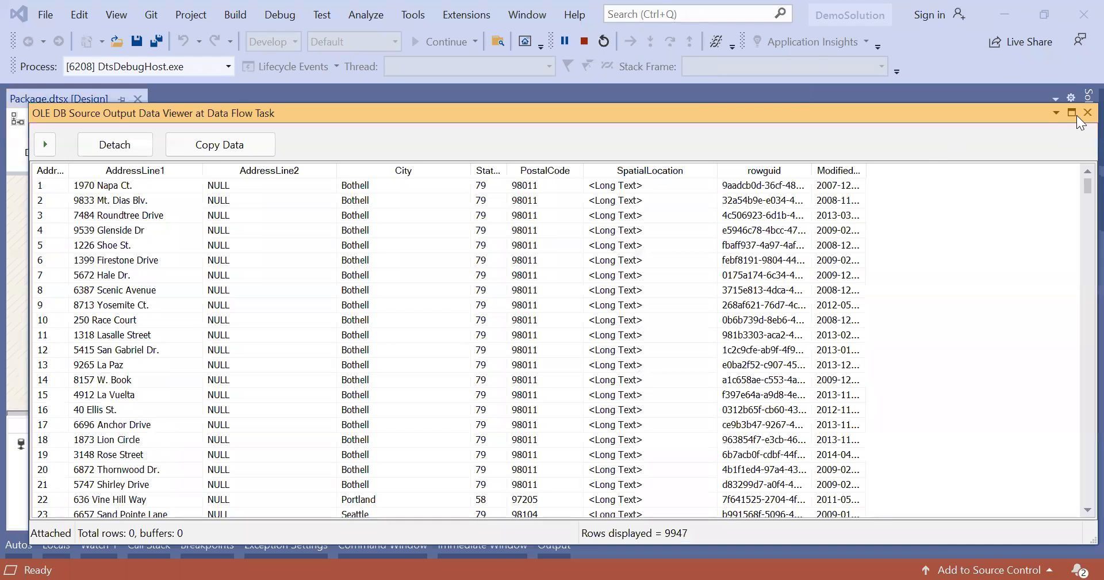
pyautogui.click(1081, 114)
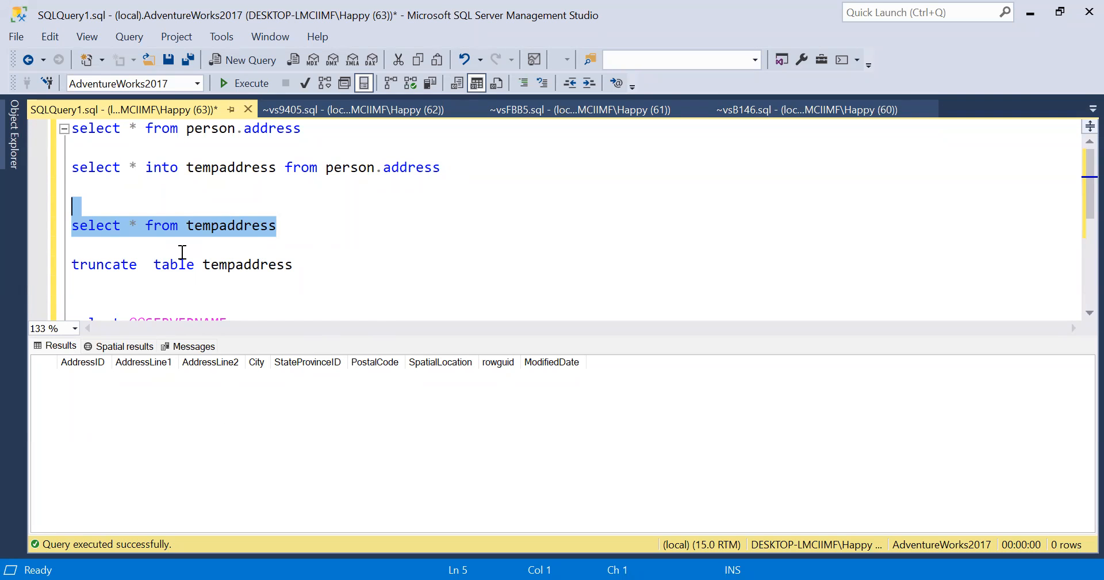
pyautogui.click(241, 81)
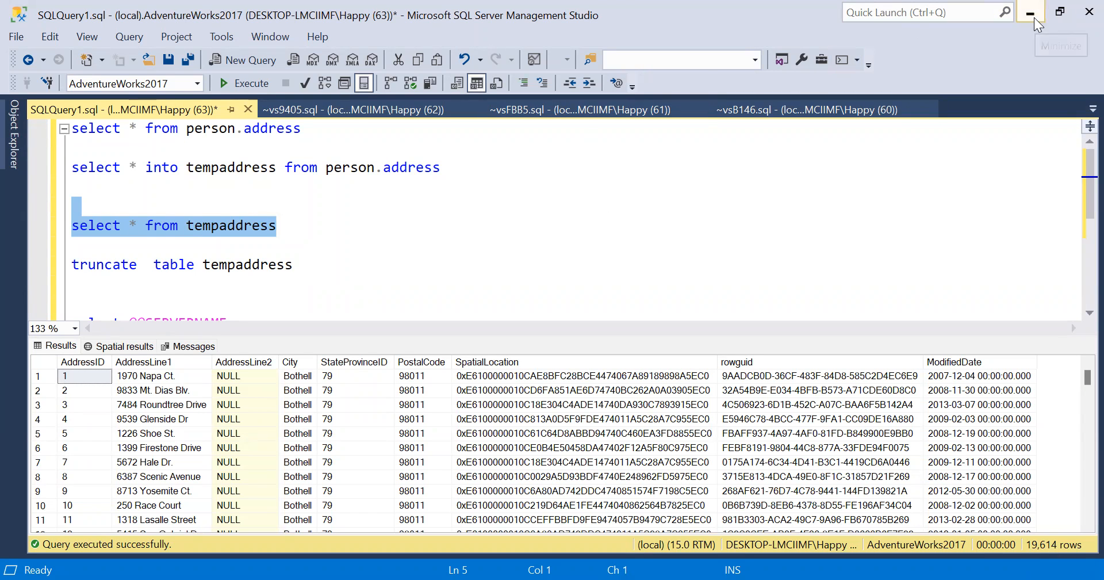
# Return to Visual Studio, stop debugging and run the package again, looking through the source output data viewer before closing it.
pyautogui.click(1035, 18)
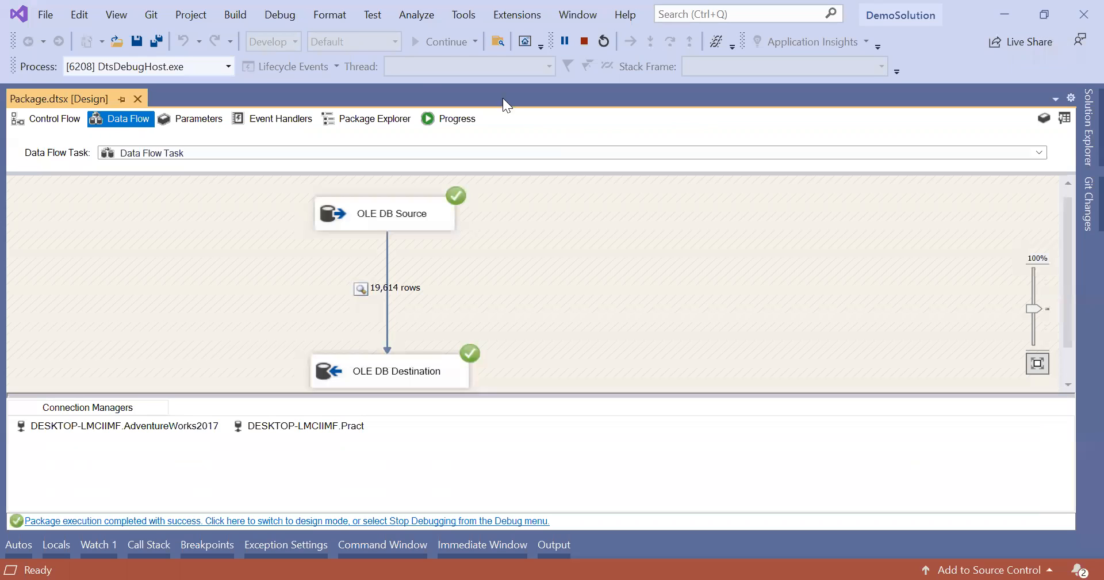
pyautogui.click(586, 43)
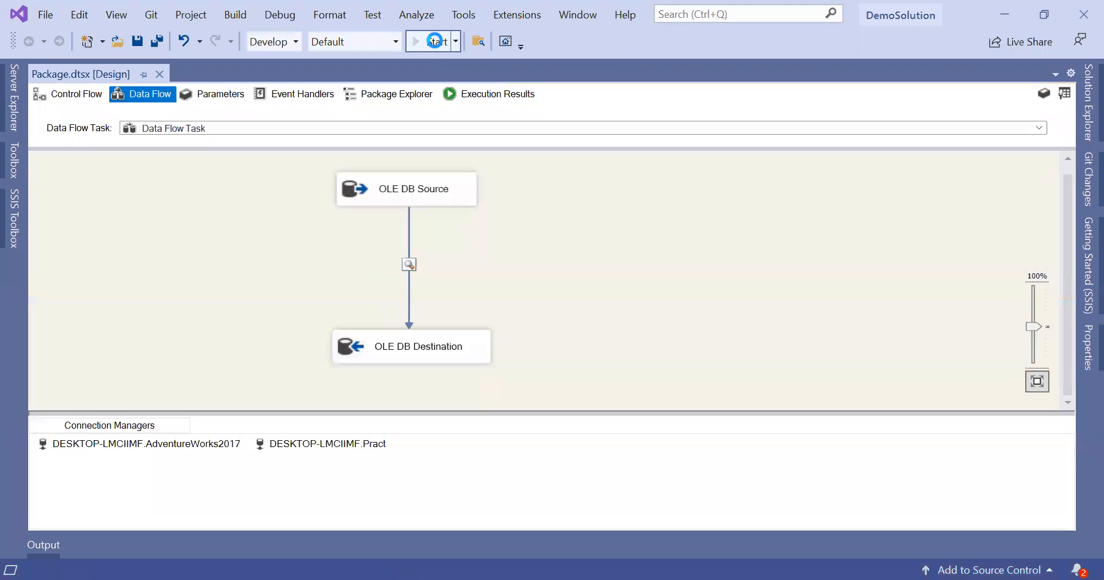
pyautogui.click(435, 40)
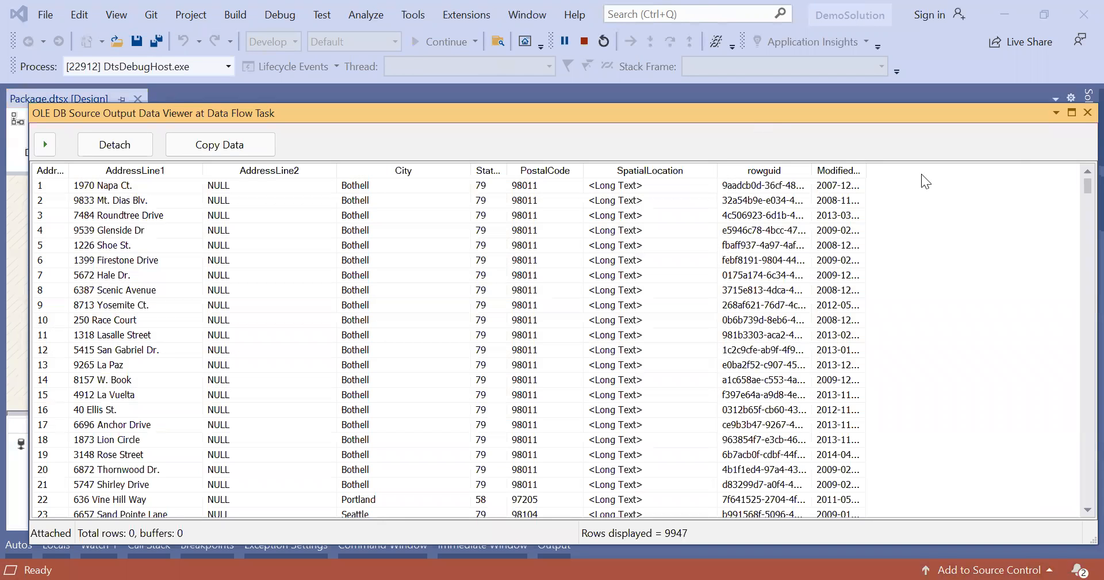
pyautogui.scroll(-20, 560, 380)
pyautogui.scroll(20, 560, 380)
pyautogui.click(1087, 113)
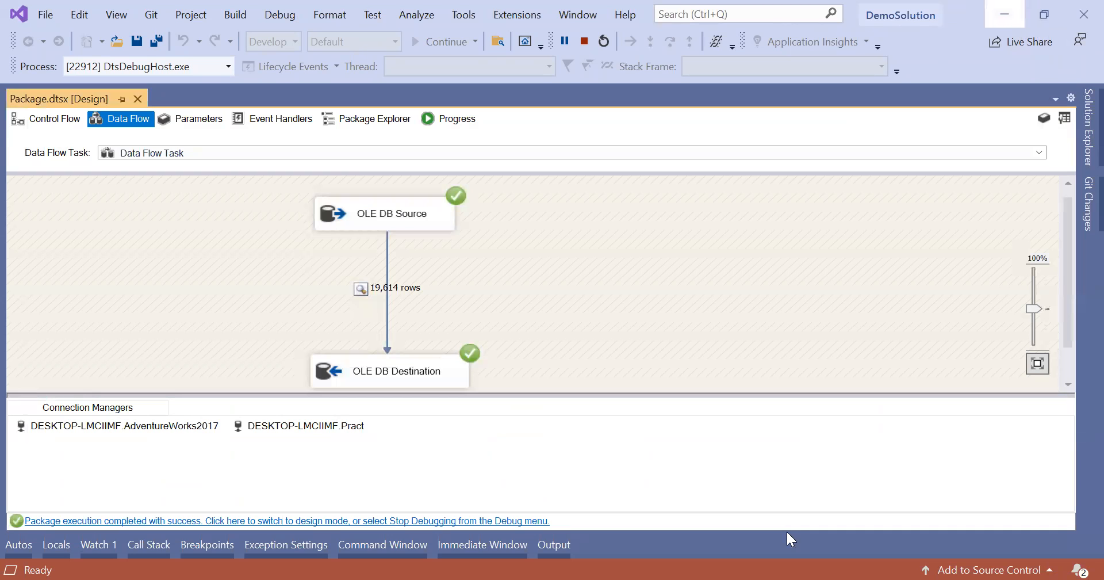
# Switch to SQL Server Management Studio, rerun the tempaddress query and look through the returned rows.
pyautogui.hotkey('alt', 'Tab')
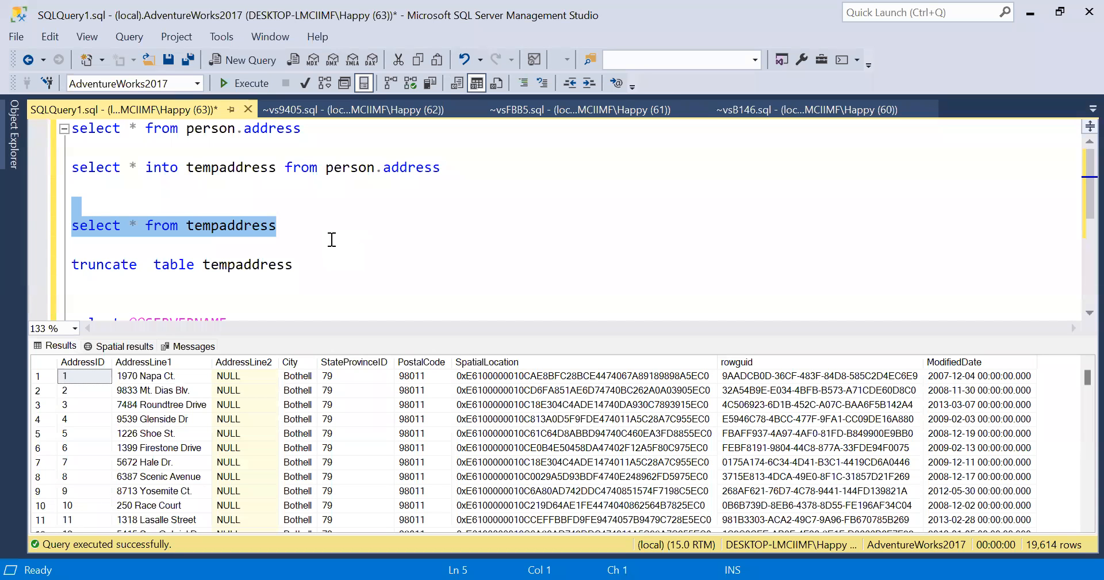
pyautogui.click(252, 85)
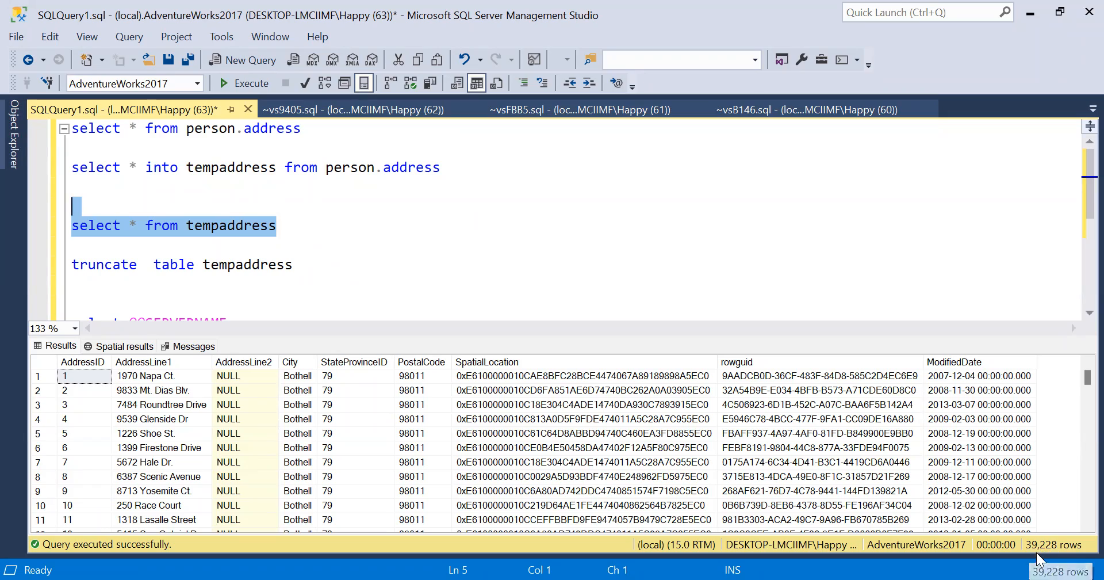
pyautogui.scroll(-14, 877, 467)
pyautogui.scroll(13, 874, 467)
pyautogui.scroll(2, 874, 467)
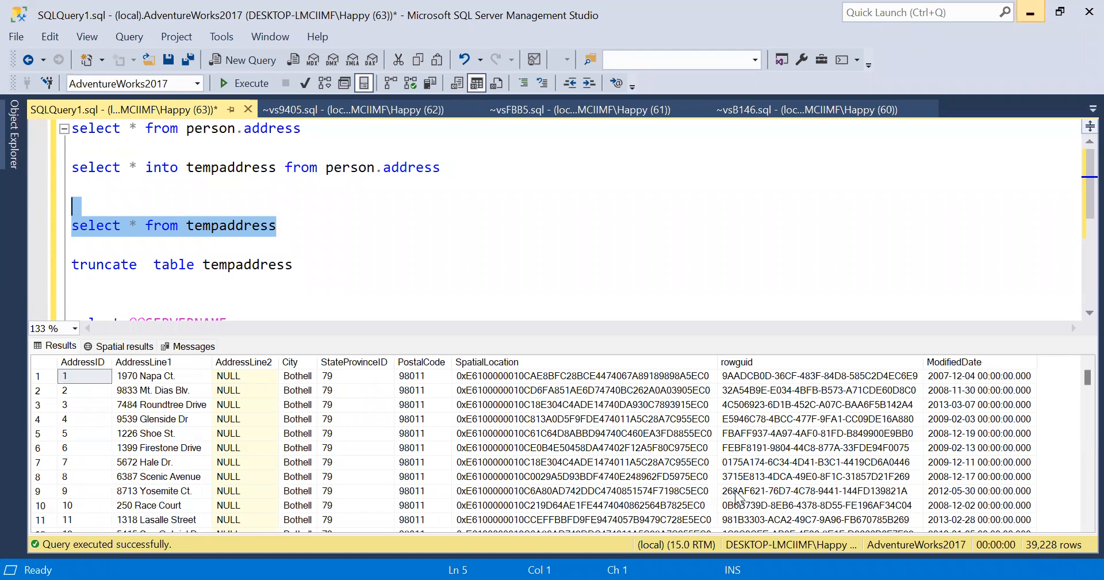
pyautogui.hotkey('alt', 'Tab')
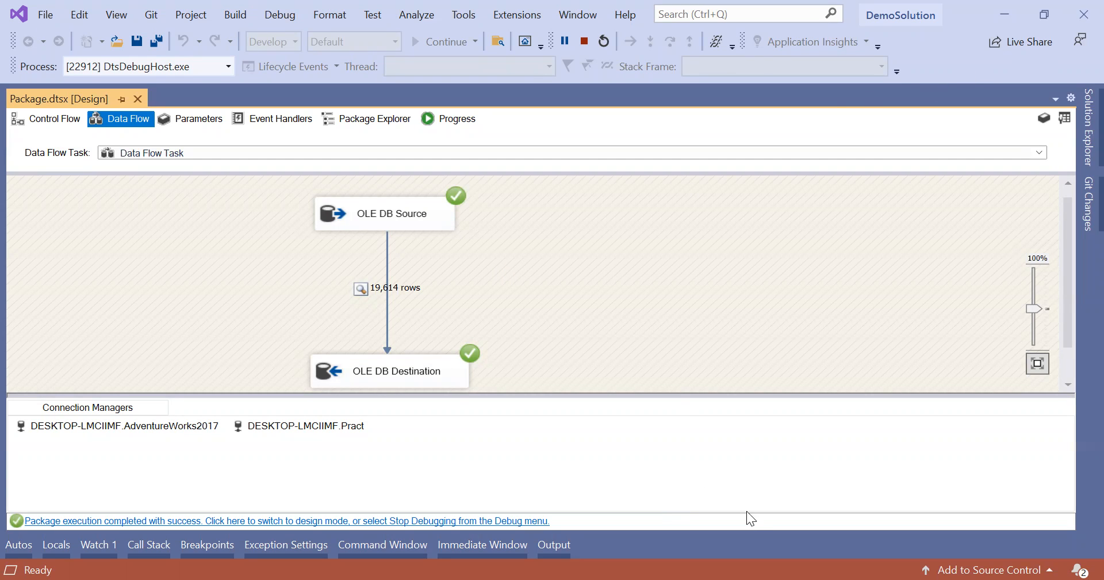
pyautogui.hotkey('alt', 'Tab')
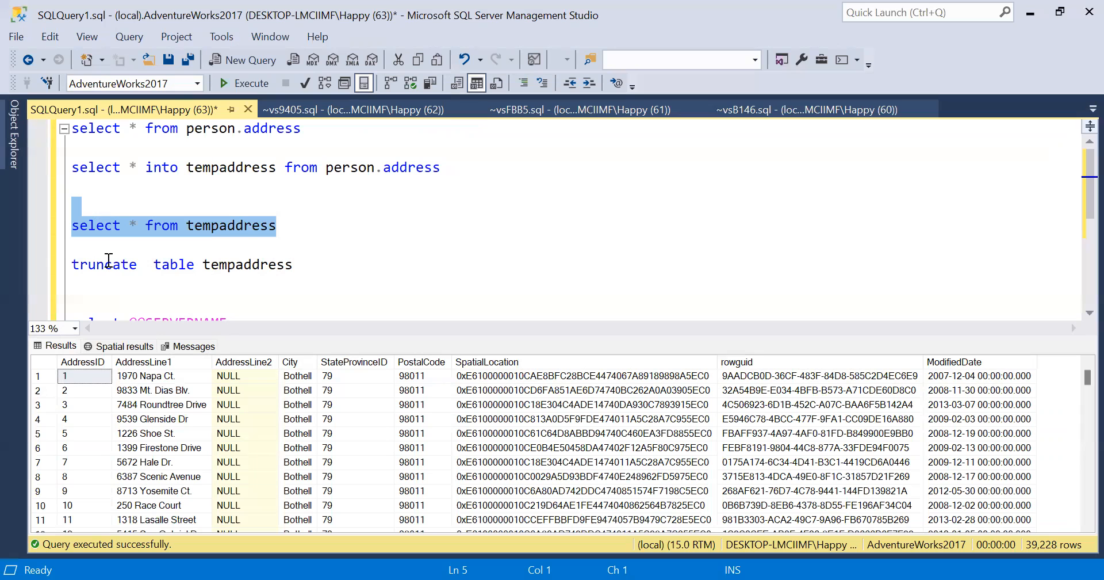
# Look at the Pract database's table folders and expand AdventureWorks2017 to view its tables.
pyautogui.moveTo(10, 119)
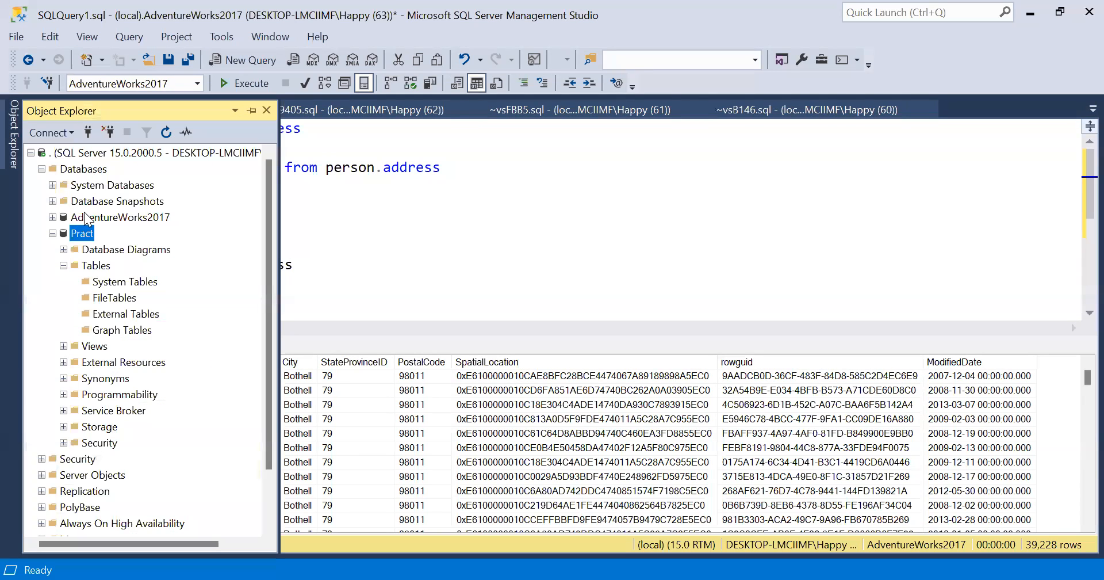
pyautogui.click(80, 233)
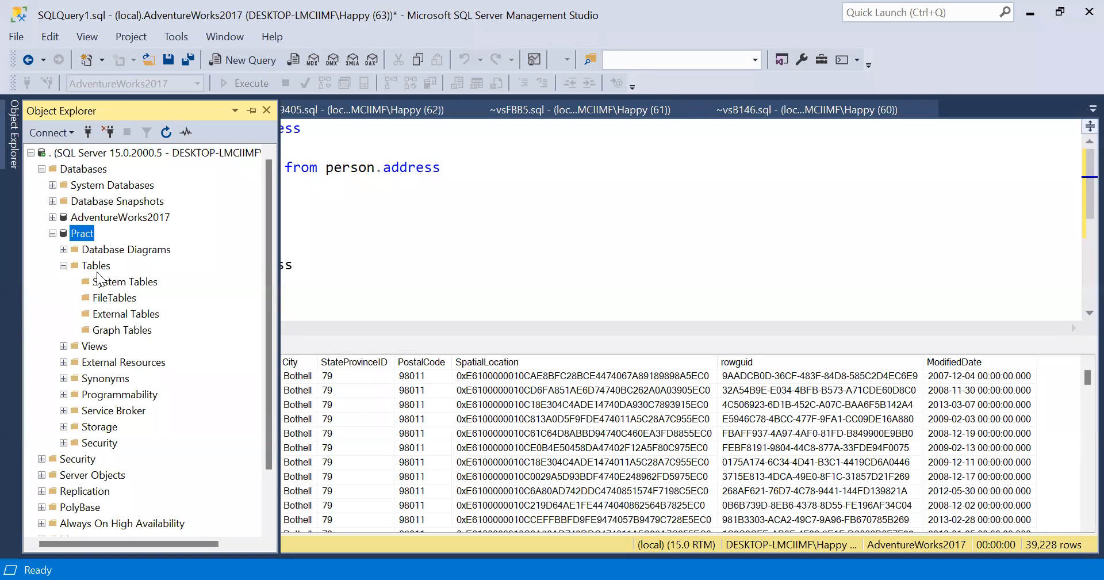
pyautogui.click(53, 217)
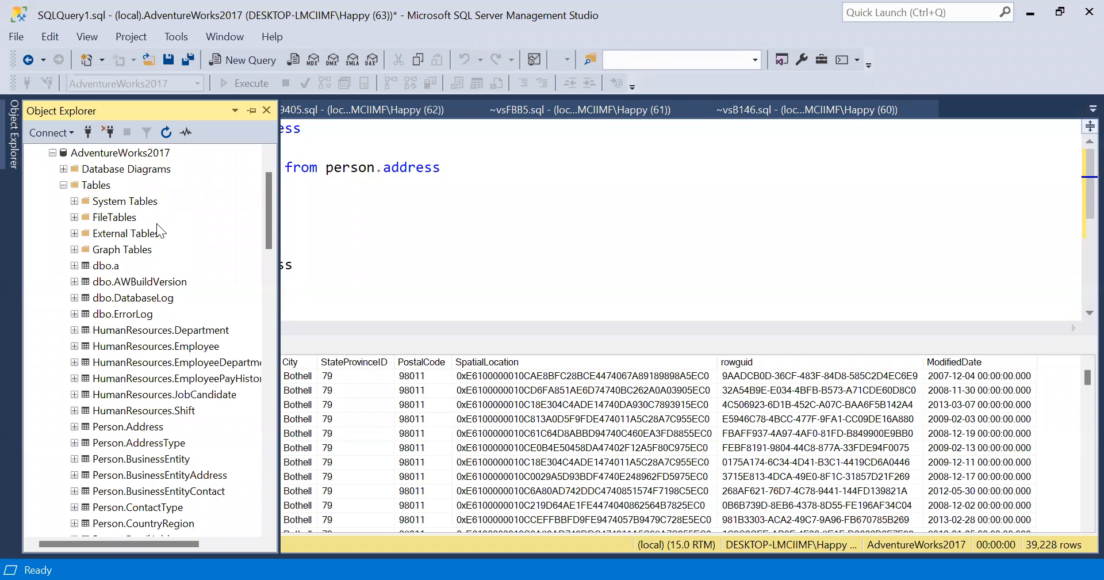
# Script the HumanResources.Employee table of AdventureWorks2017 as a CREATE statement in a new query editor window.
pyautogui.click(174, 347)
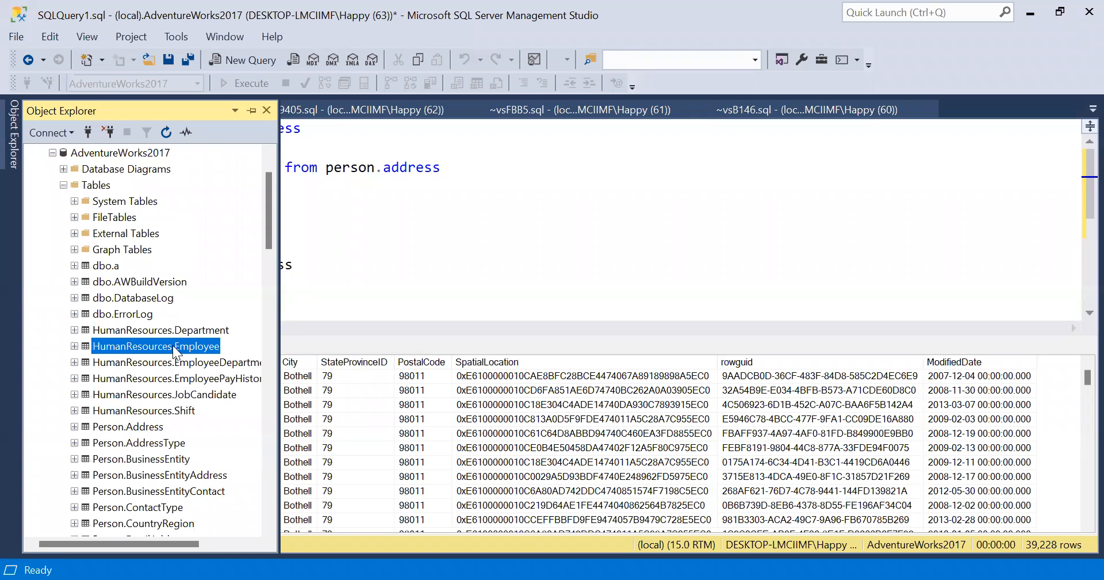
pyautogui.rightClick(174, 348)
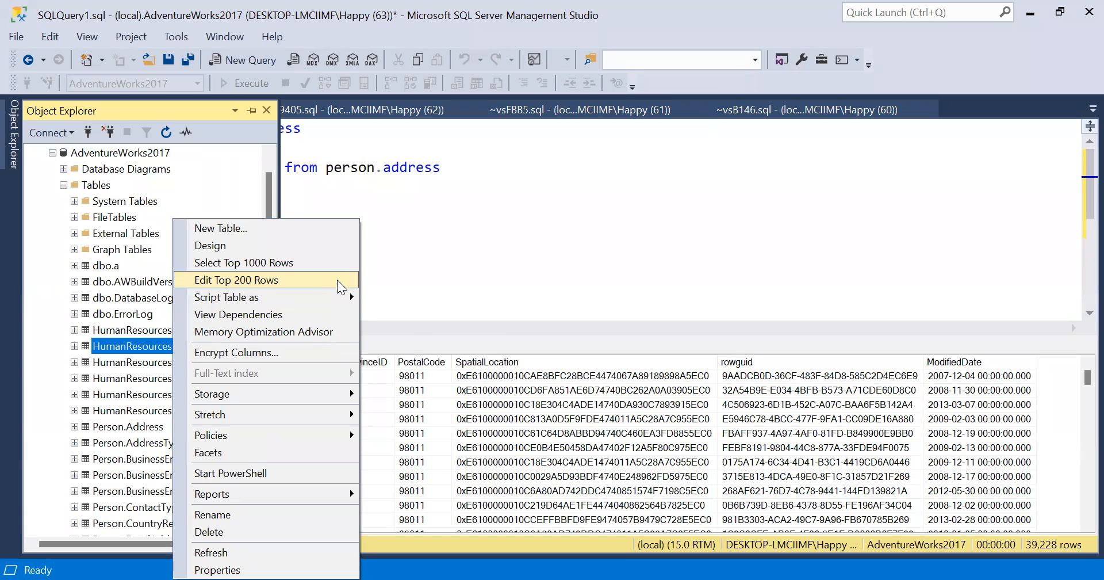
pyautogui.moveTo(332, 300)
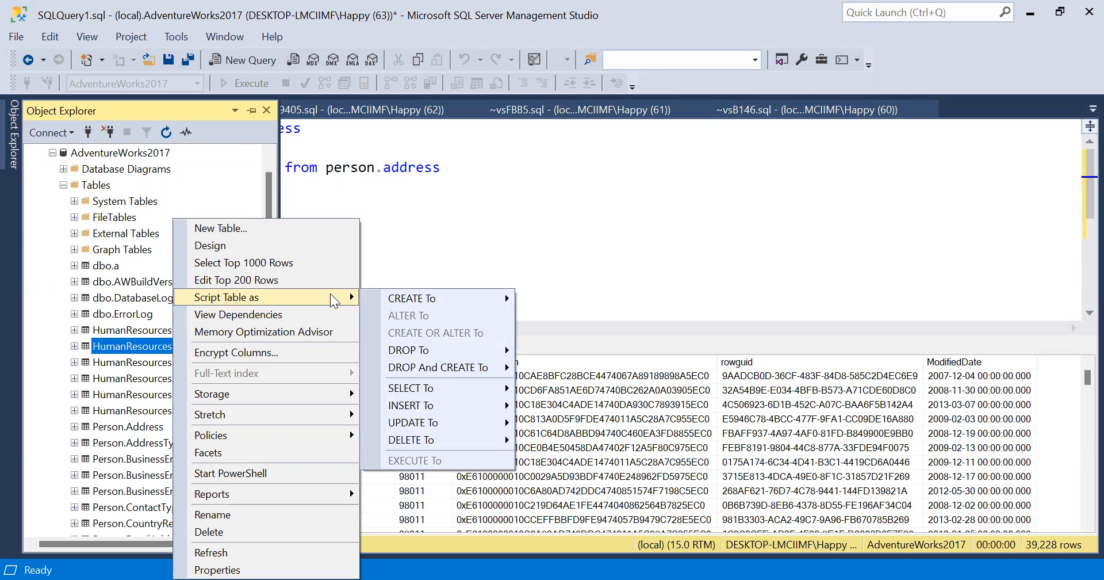
pyautogui.click(135, 346)
pyautogui.rightClick(134, 345)
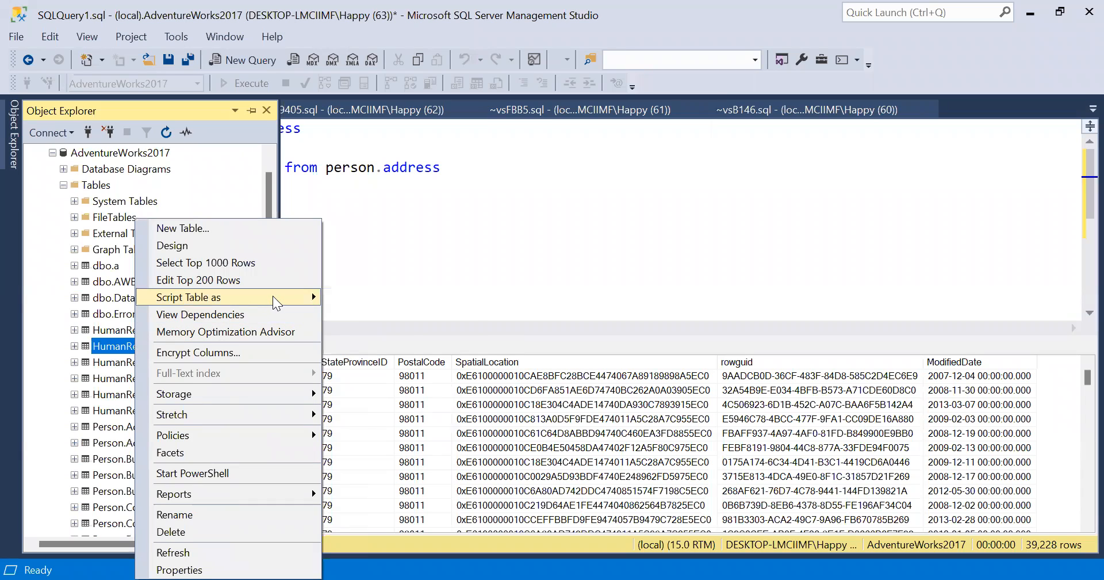
pyautogui.moveTo(274, 295)
pyautogui.moveTo(454, 301)
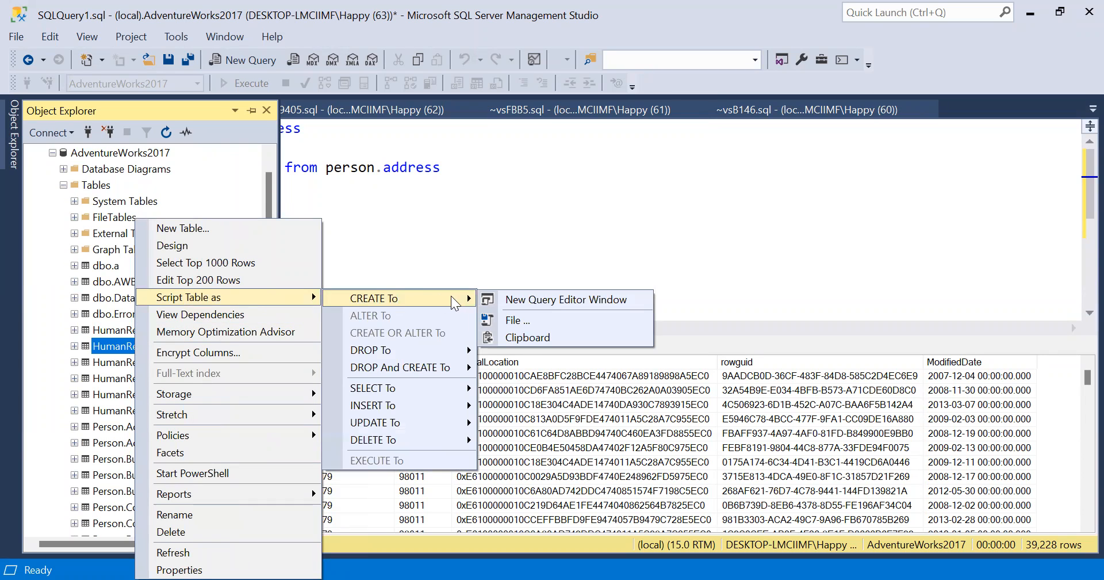
pyautogui.click(525, 305)
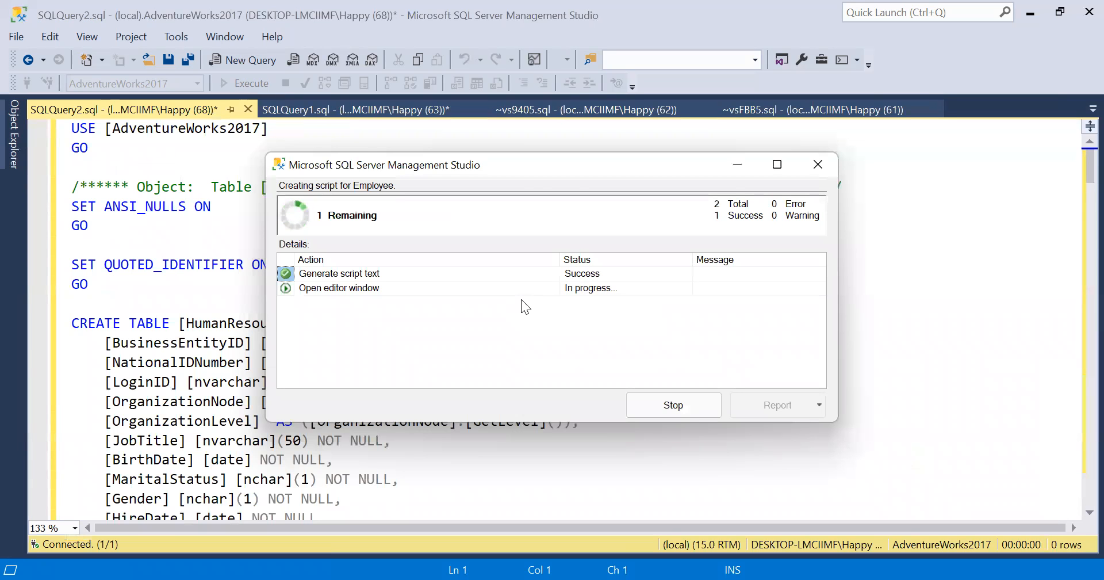
# Examine the column definitions and constraints in the generated Employee table script.
pyautogui.click(446, 416)
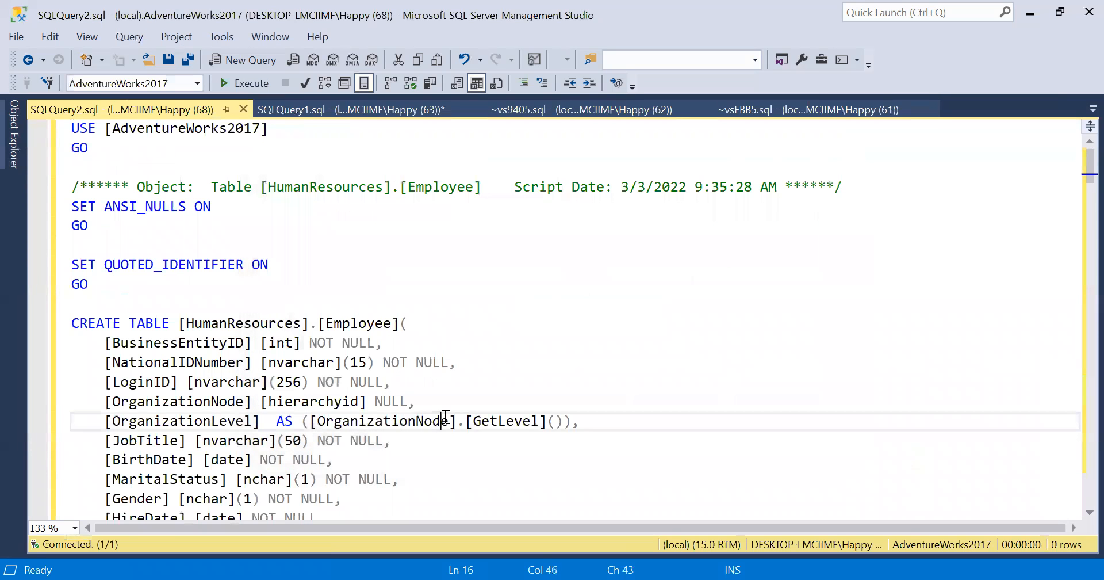
pyautogui.scroll(-6, 446, 416)
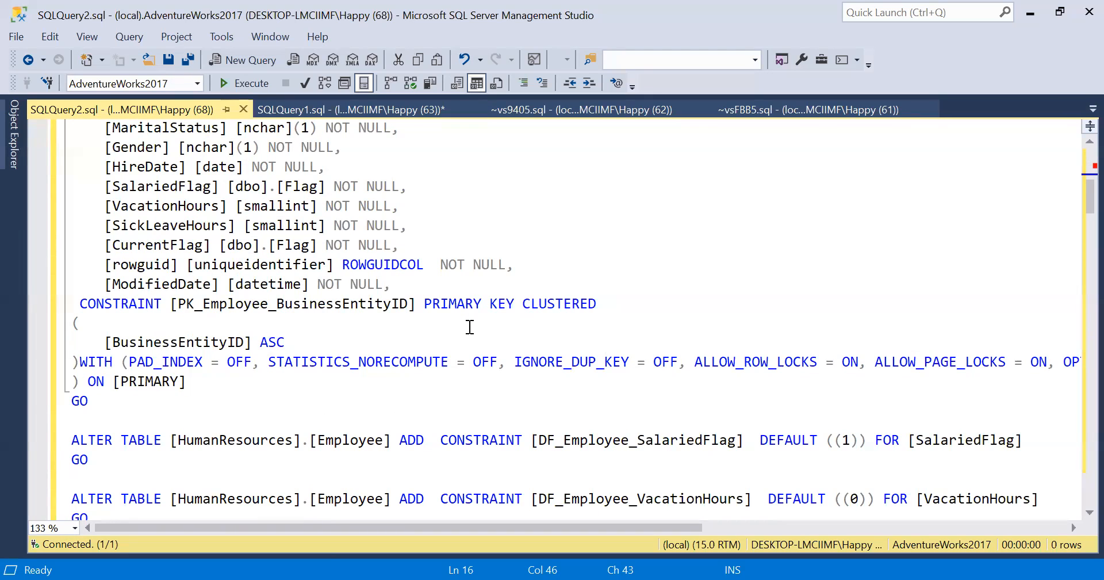
pyautogui.scroll(2, 442, 337)
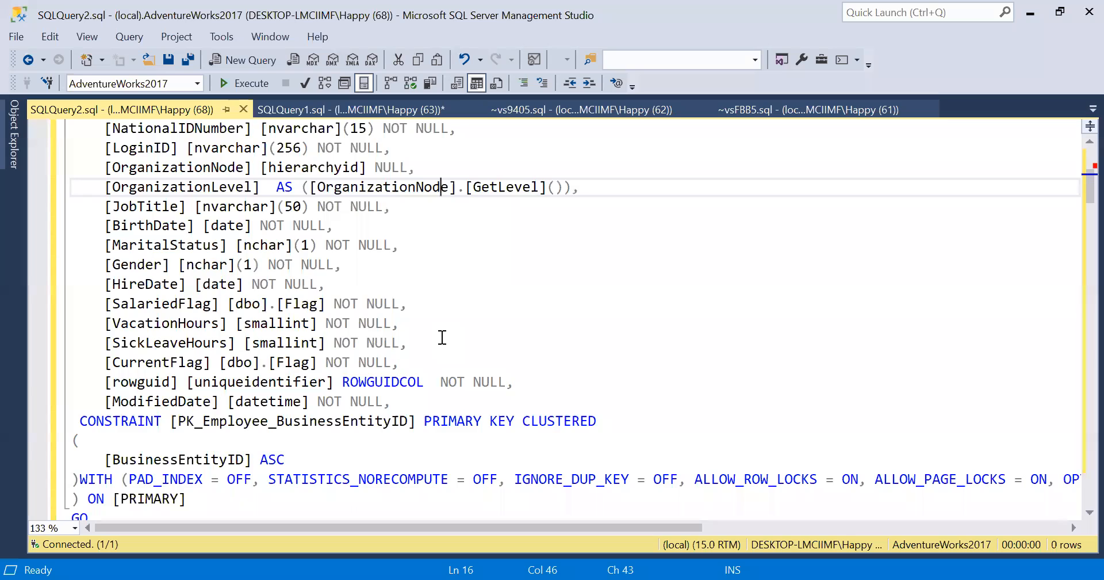
# Examine the default, foreign key and check constraints in the Employee table script, including the newid() default on rowguid.
pyautogui.scroll(-5, 442, 337)
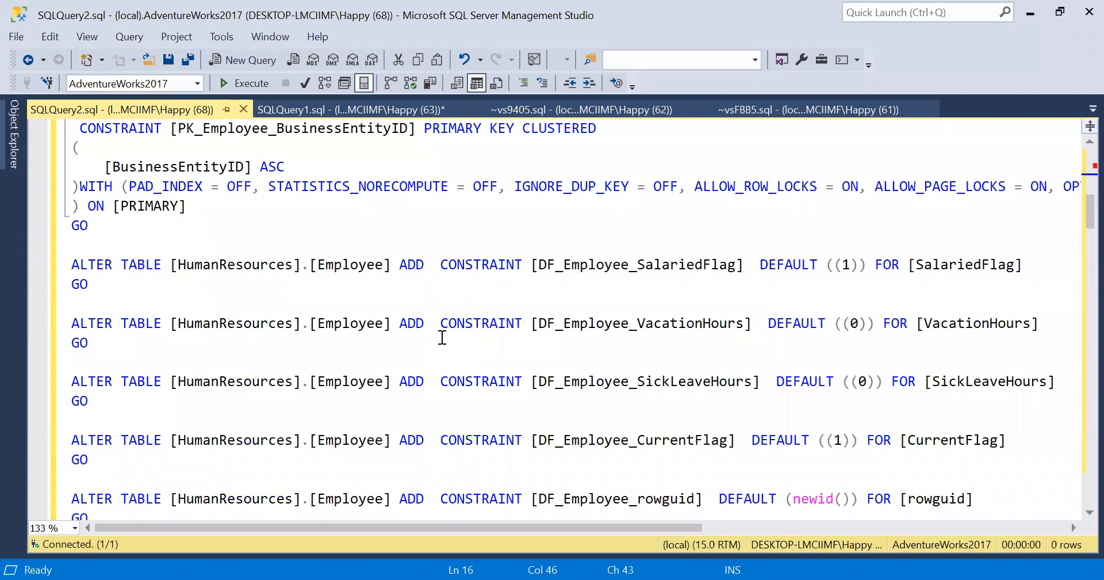
pyautogui.scroll(-10, 443, 337)
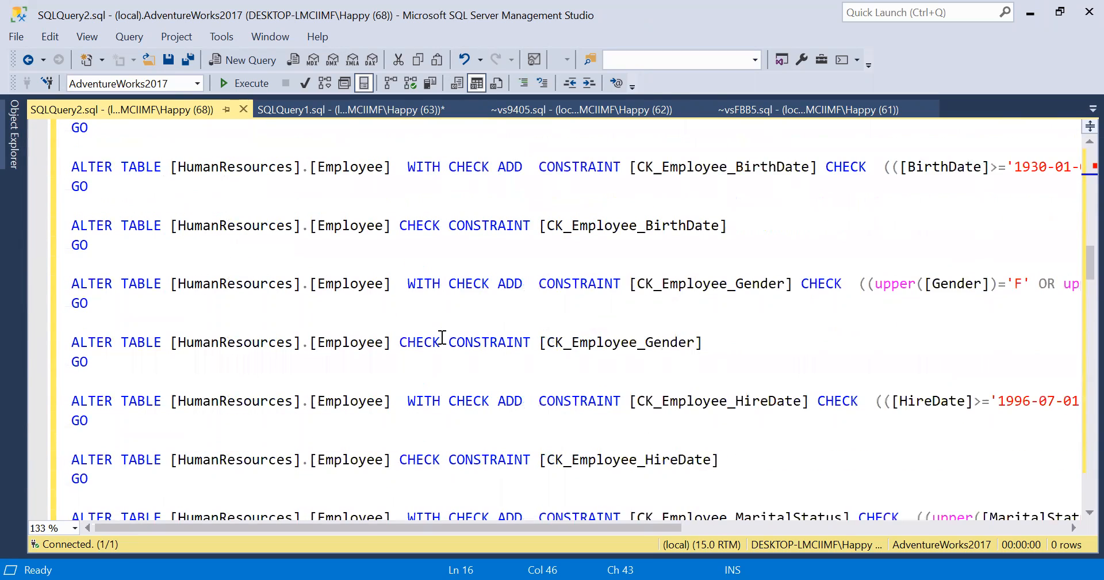
pyautogui.scroll(-2, 443, 337)
pyautogui.scroll(8, 442, 337)
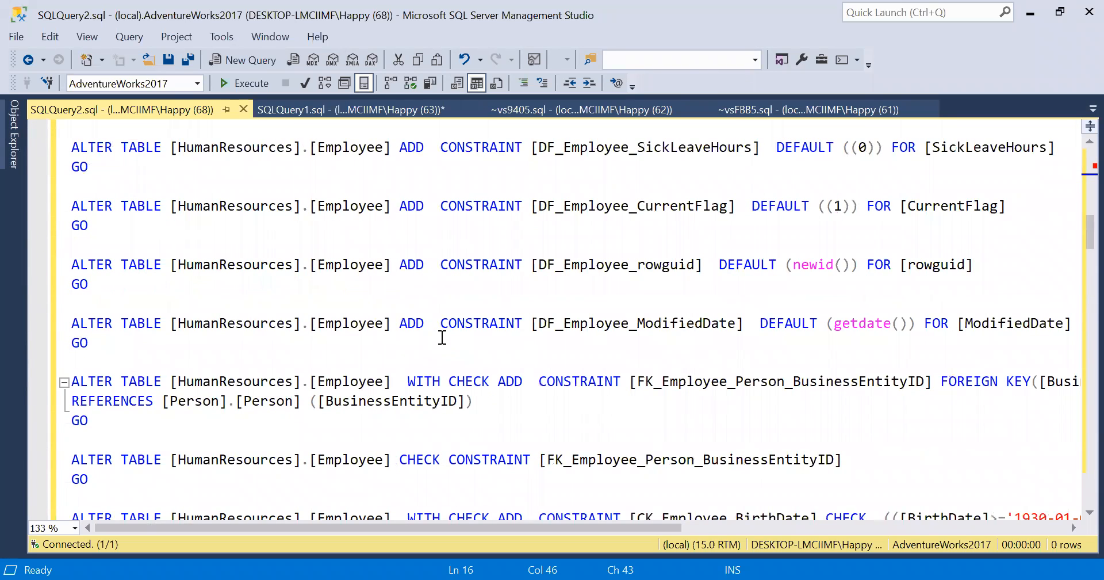
pyautogui.scroll(5, 442, 337)
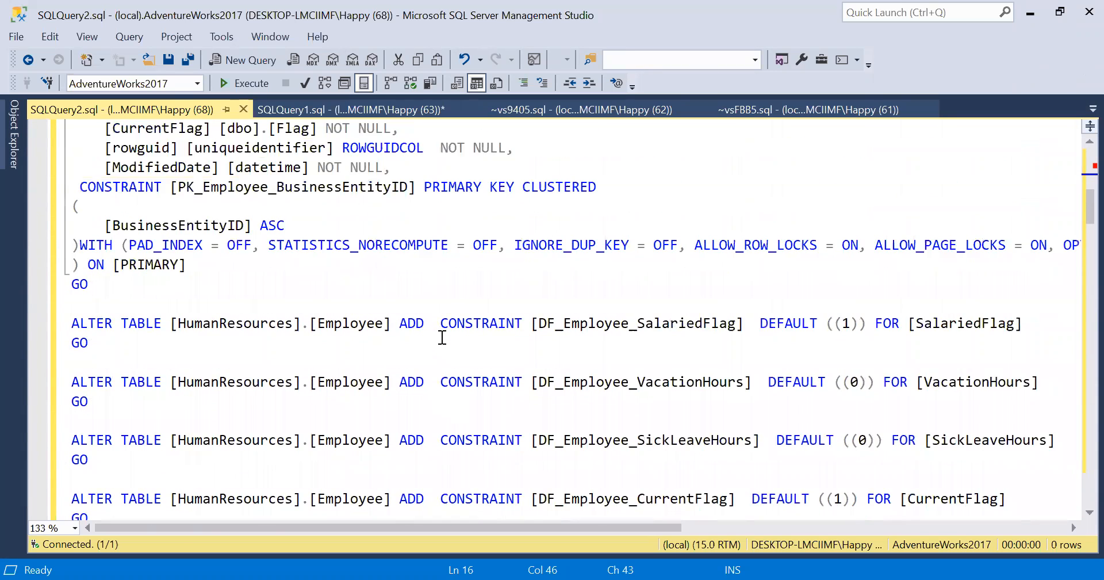
pyautogui.scroll(-2, 442, 337)
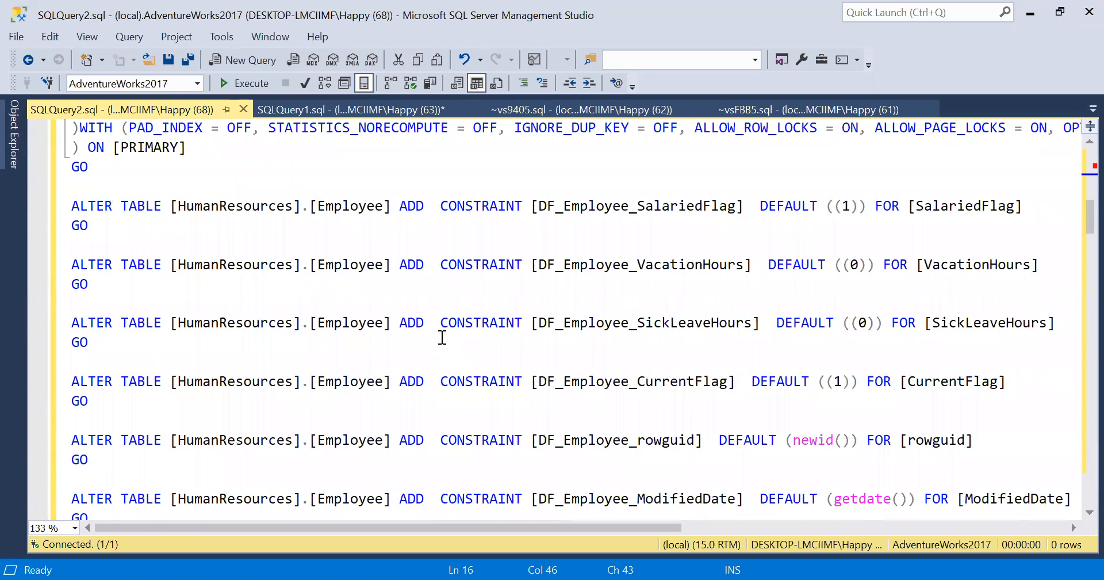
pyautogui.doubleClick(631, 441)
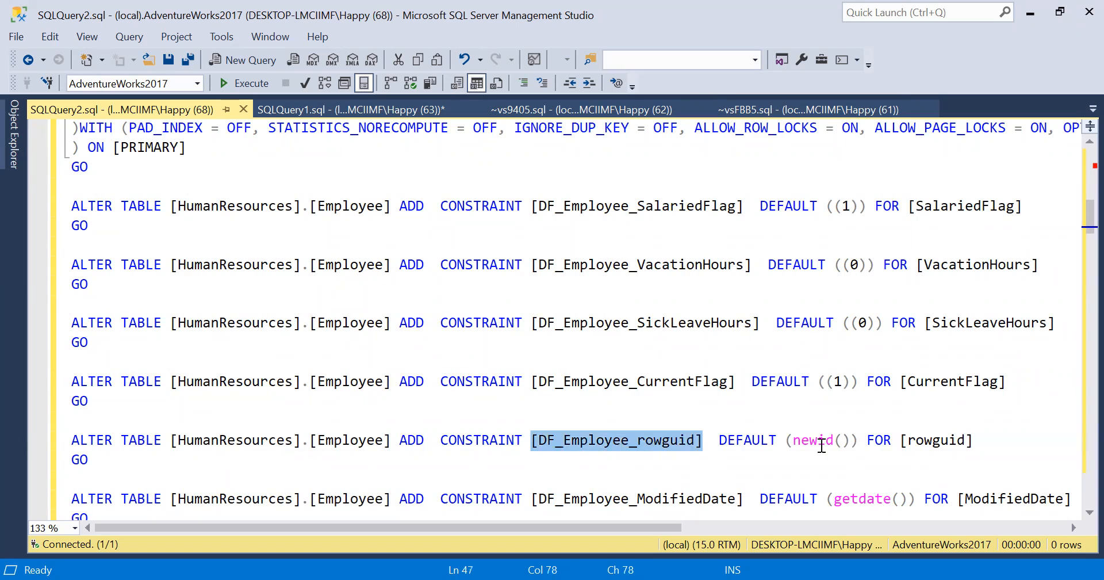
pyautogui.moveTo(794, 441); pyautogui.dragTo(852, 443)
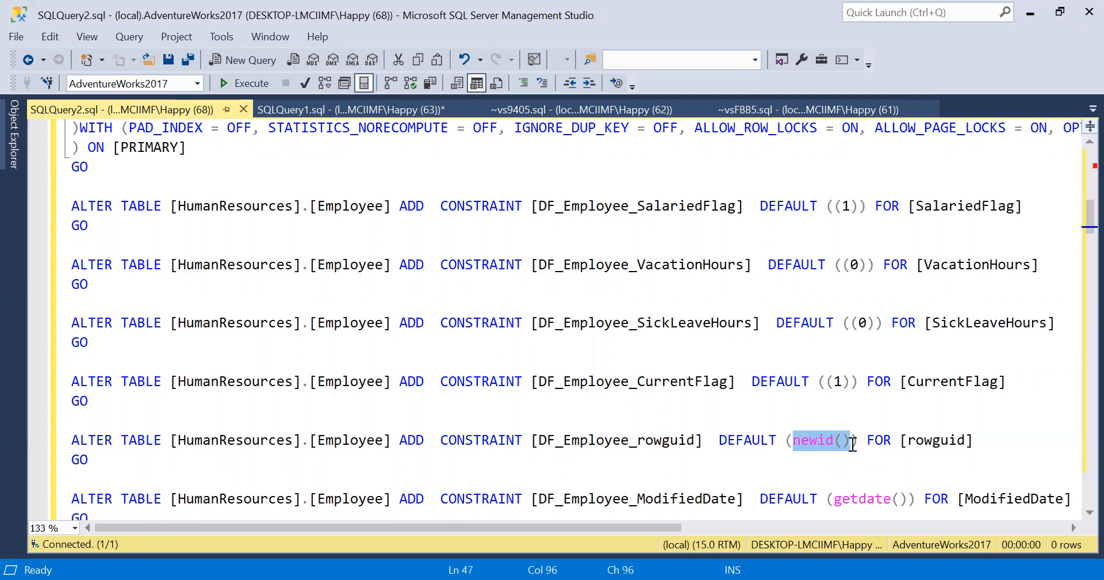
# Copy the CREATE TABLE block of the Employee script through its closing GO, and close that script window.
pyautogui.click(456, 321)
pyautogui.scroll(1, 337, 264)
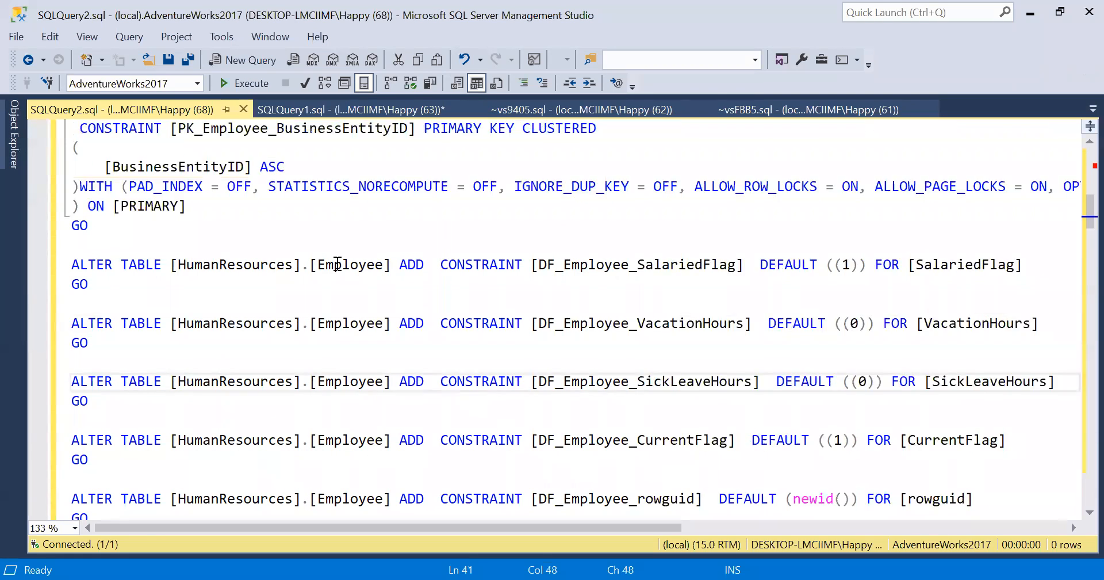
pyautogui.scroll(3, 338, 264)
pyautogui.click(134, 399)
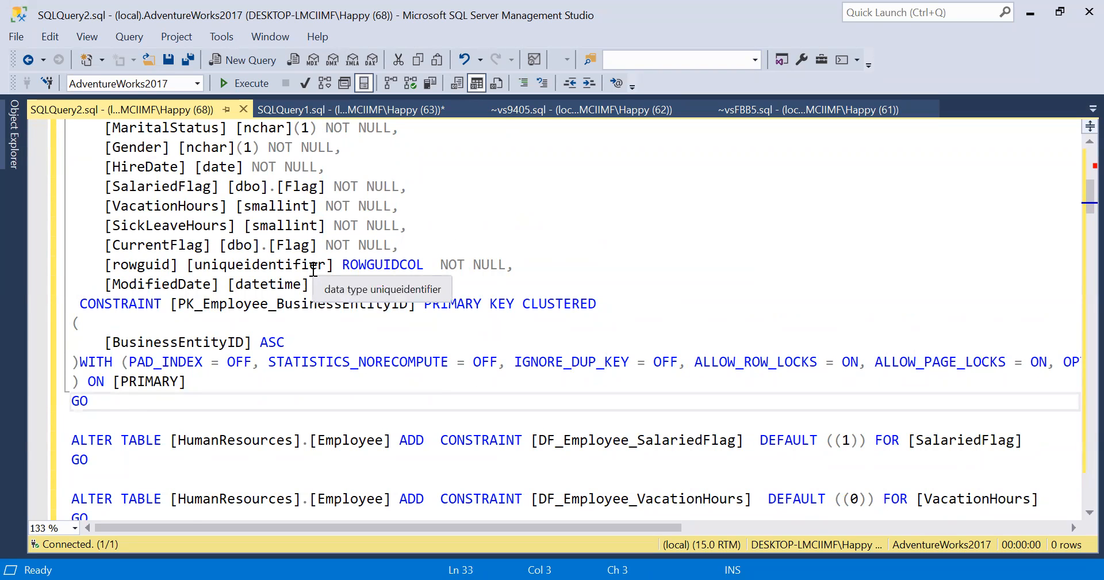
pyautogui.scroll(6, 313, 270)
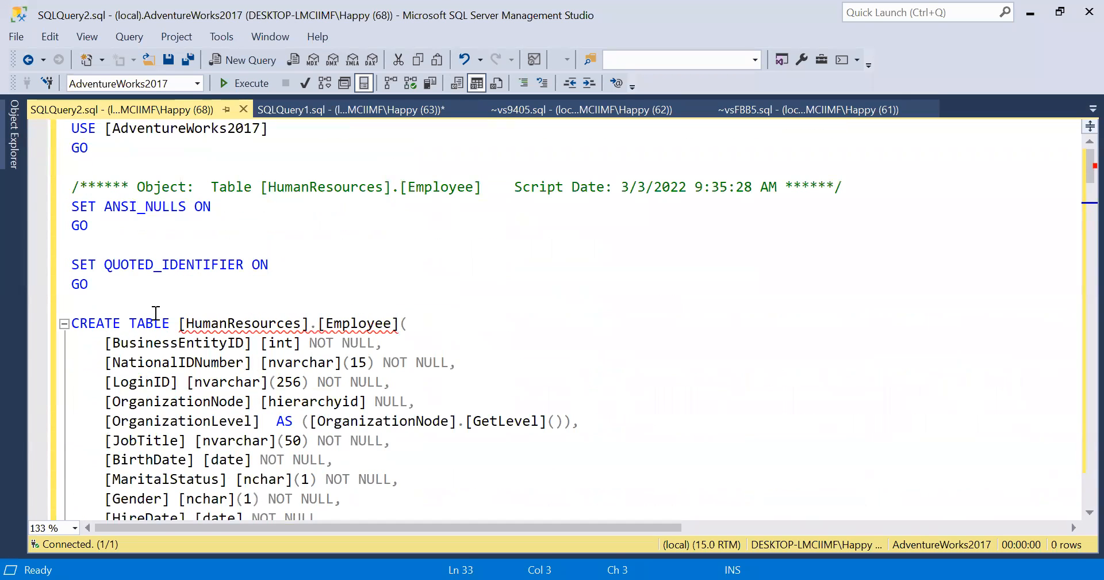
pyautogui.keyDown('shift'); pyautogui.click(155, 314); pyautogui.keyUp('shift')
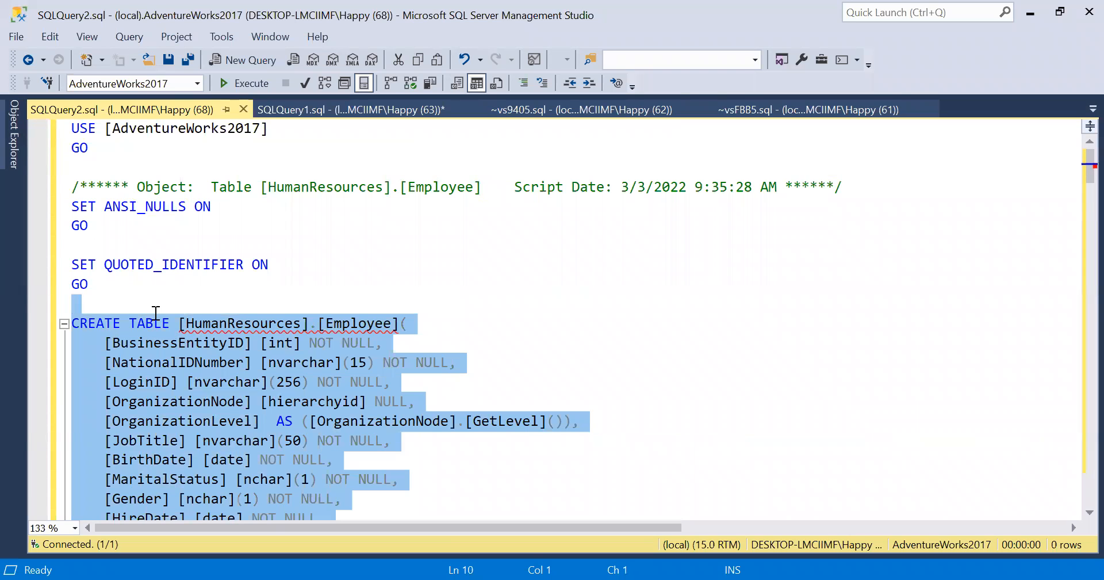
pyautogui.click(244, 109)
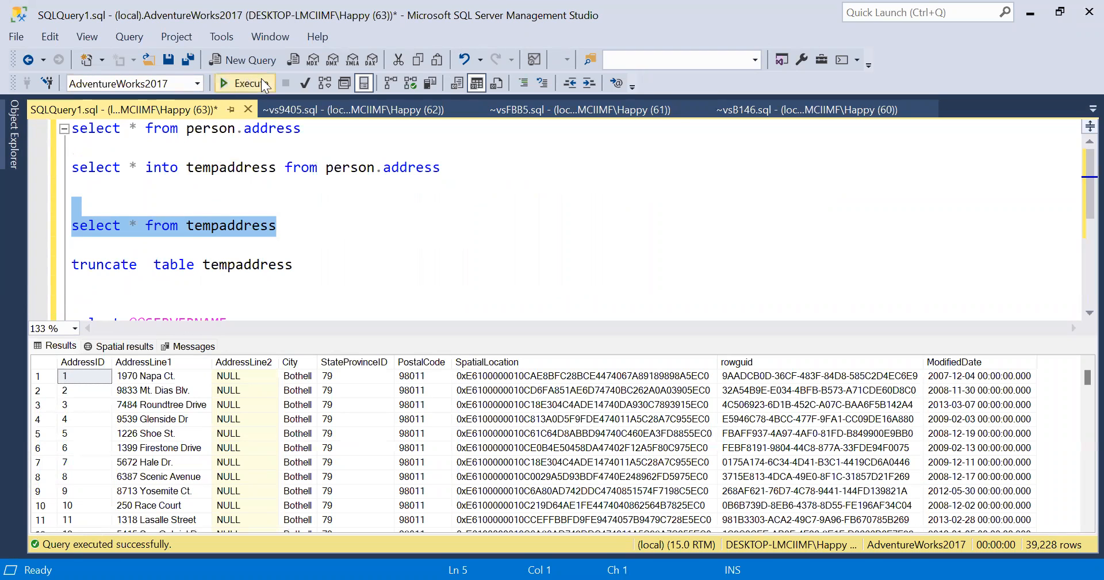
# Open a new query on the Pract database and paste the copied CREATE TABLE statement into it.
pyautogui.click(246, 62)
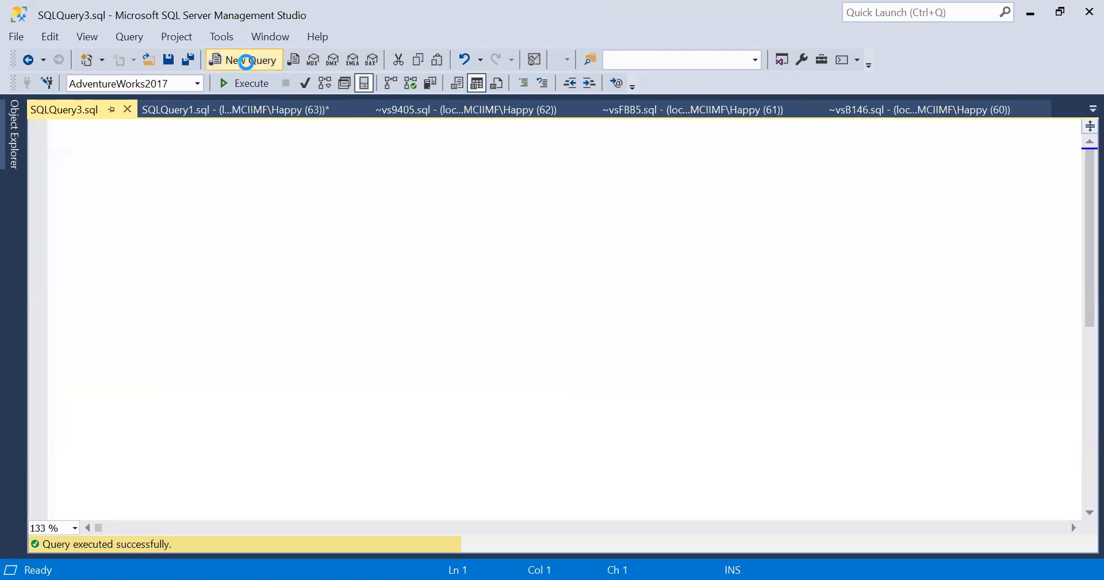
pyautogui.click(198, 84)
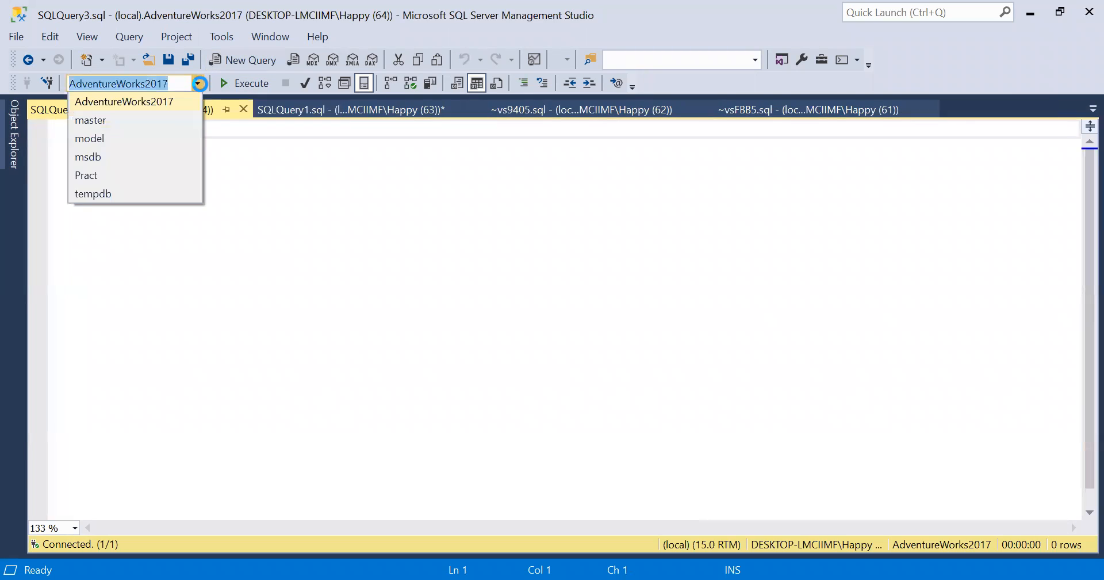
pyautogui.click(124, 177)
pyautogui.hotkey('ctrl', 'v')
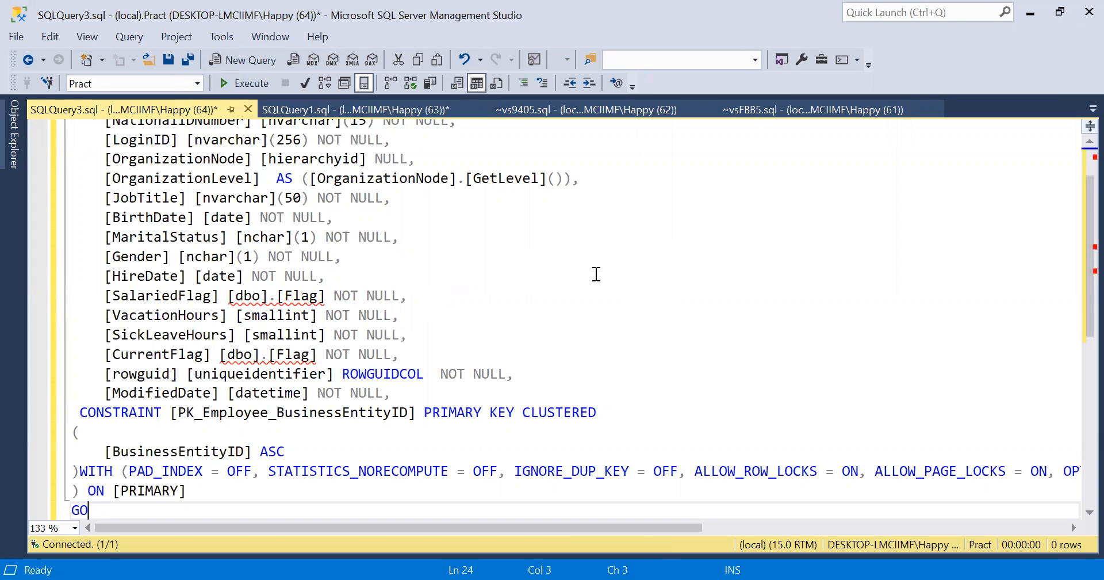
# Remove the [HumanResources]. schema prefix from the table name so the statement creates [Employee].
pyautogui.scroll(2, 609, 279)
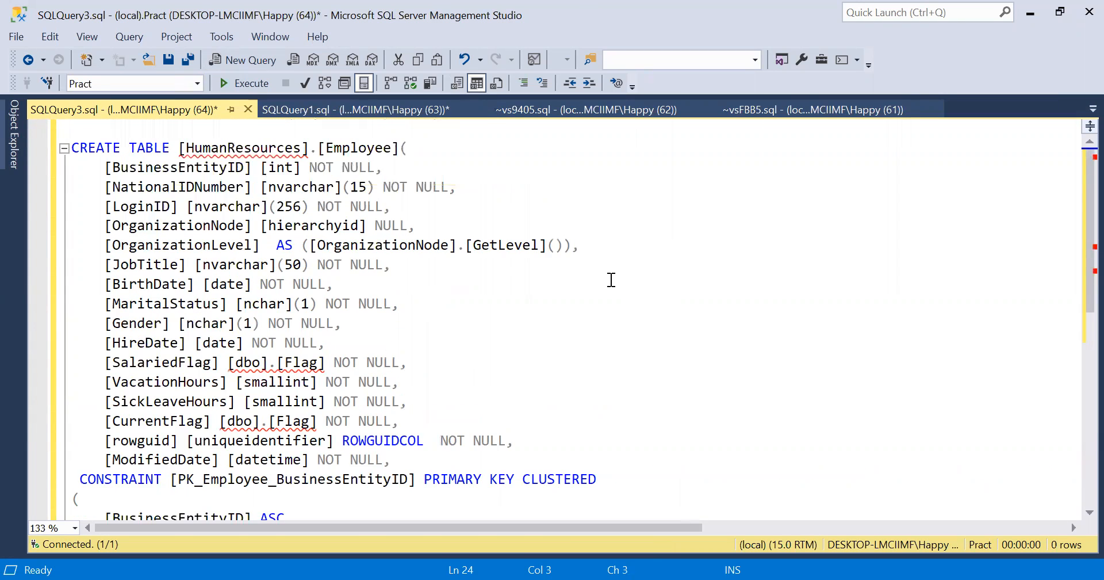
pyautogui.doubleClick(232, 148)
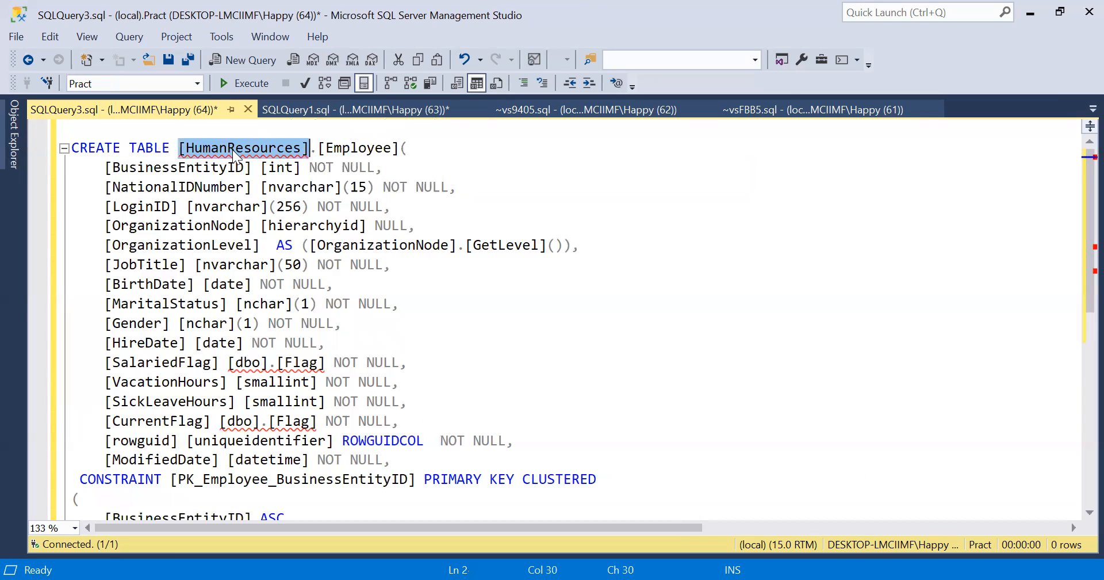
pyautogui.hotkey('shift', 'Right')
pyautogui.press('Delete')
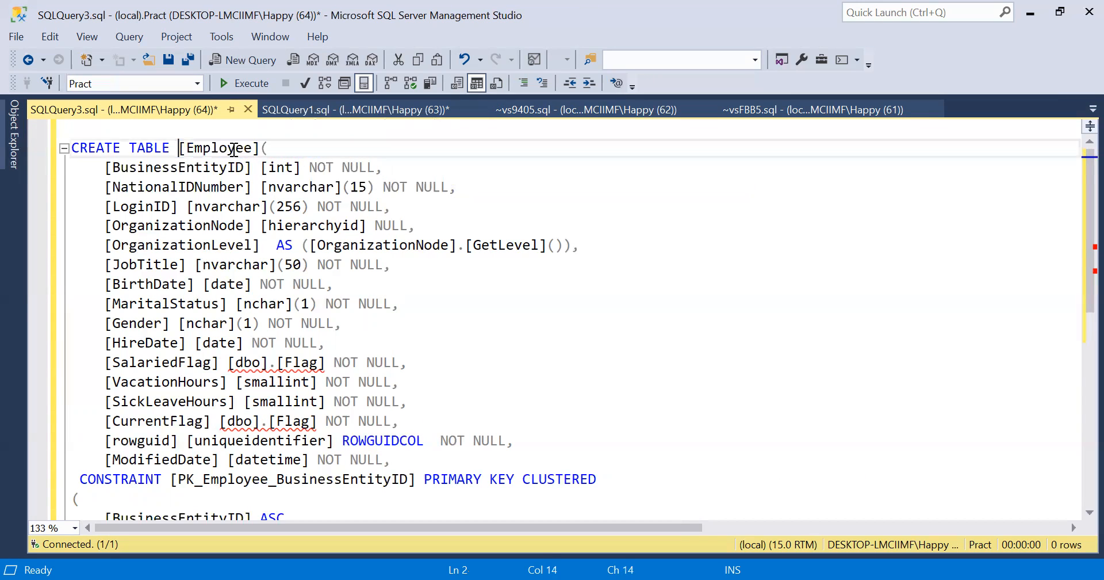
# Remove the [dbo]. prefix from the Flag data type of the SalariedFlag and CurrentFlag columns.
pyautogui.click(232, 364)
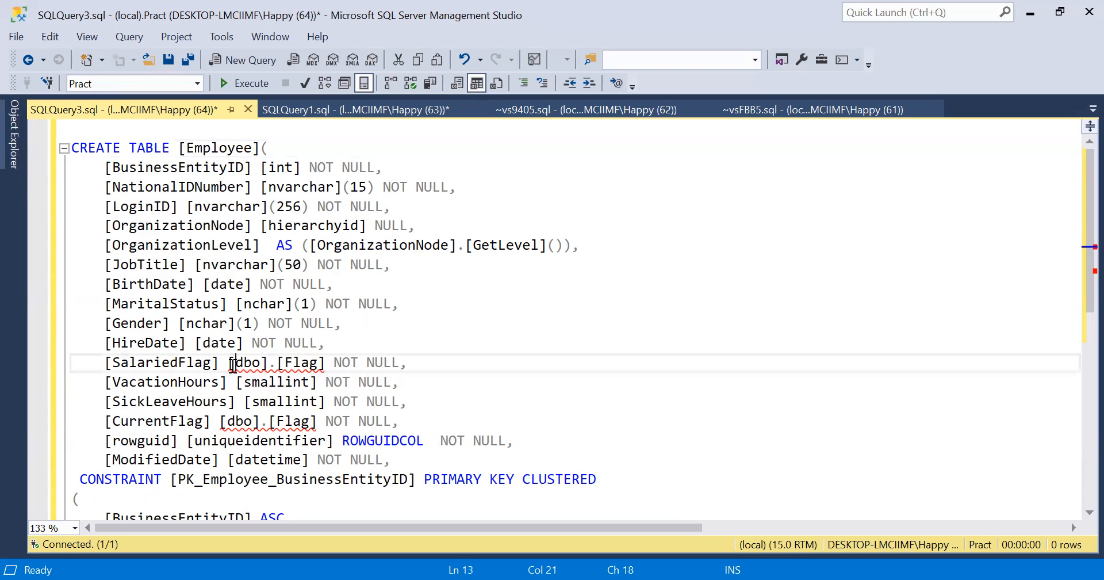
pyautogui.moveTo(228, 362); pyautogui.dragTo(274, 364)
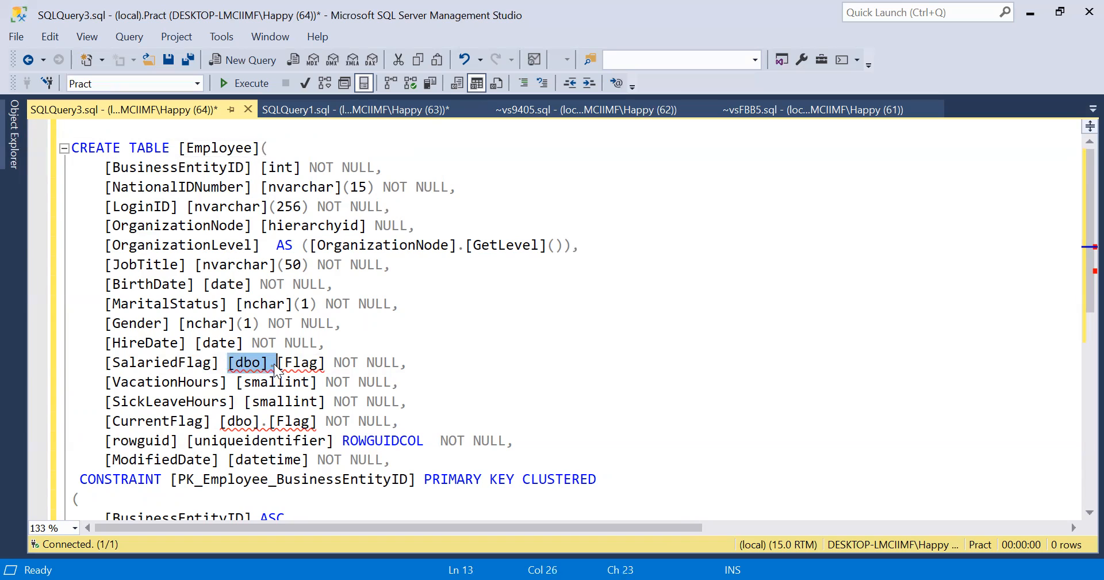
pyautogui.press('Delete')
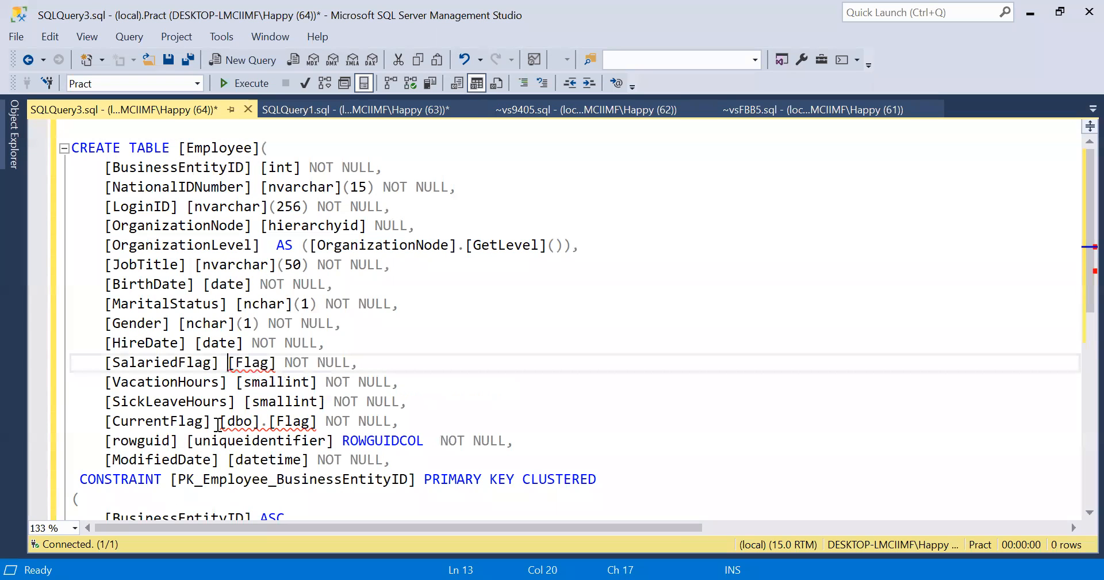
pyautogui.moveTo(220, 421); pyautogui.dragTo(274, 421)
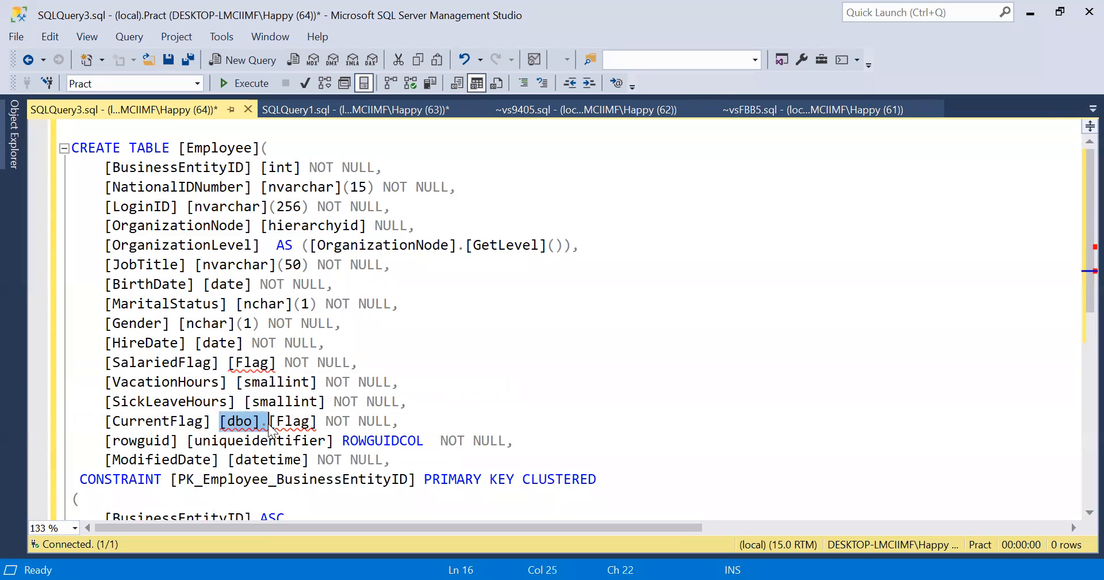
pyautogui.press('Delete')
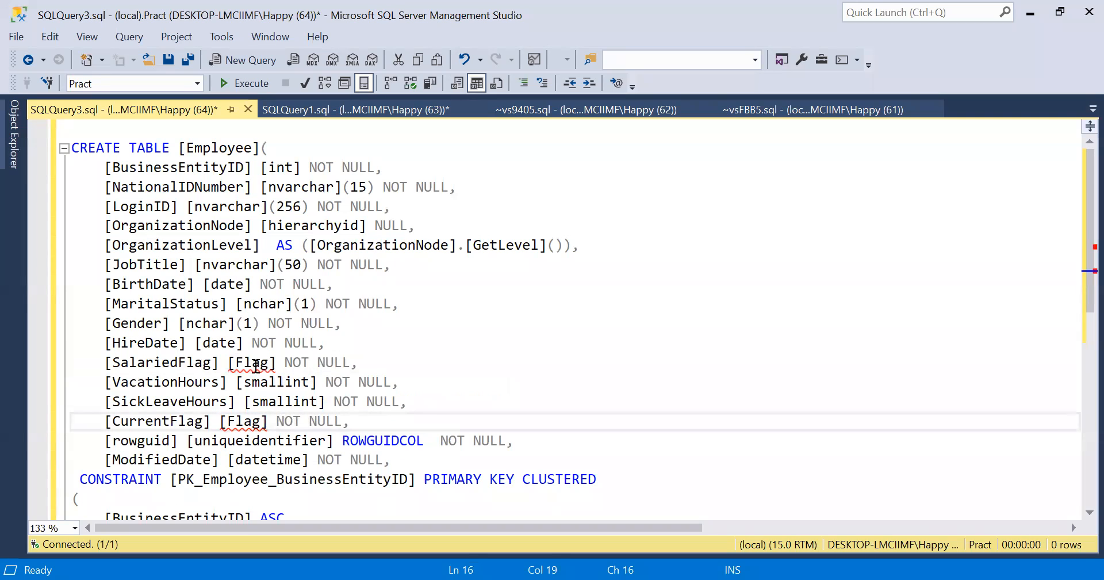
# Comment out the SalariedFlag and CurrentFlag column lines with -- in the CREATE TABLE statement.
pyautogui.doubleClick(254, 365)
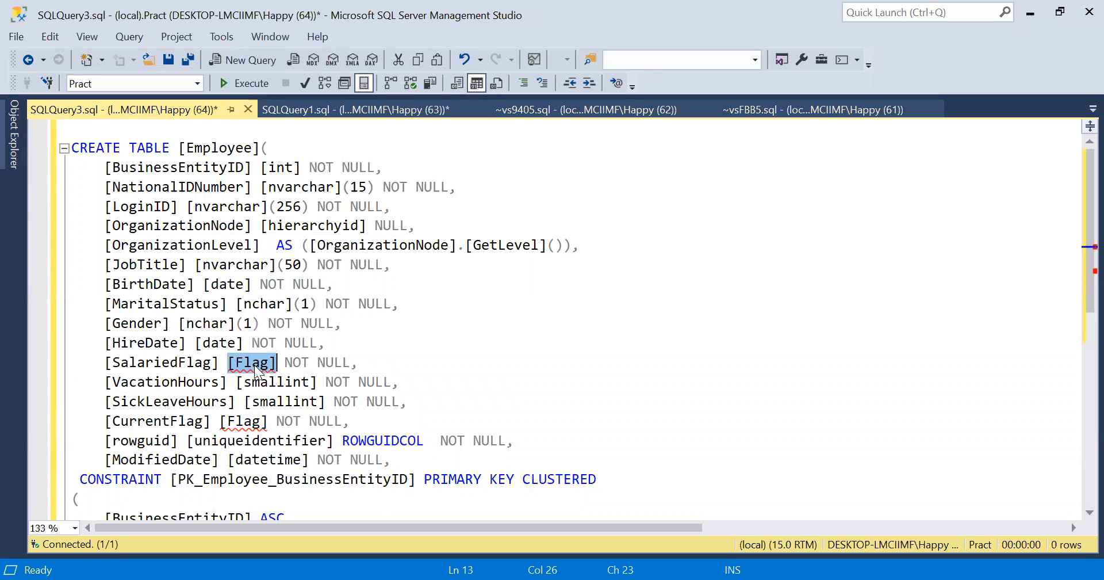
pyautogui.scroll(-4, 403, 399)
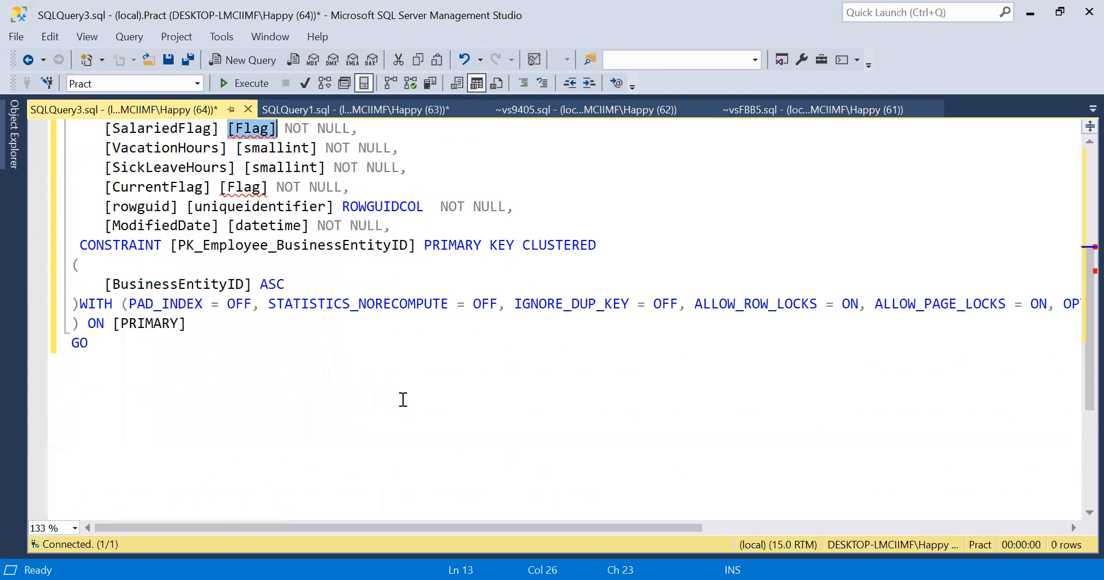
pyautogui.scroll(1, 404, 399)
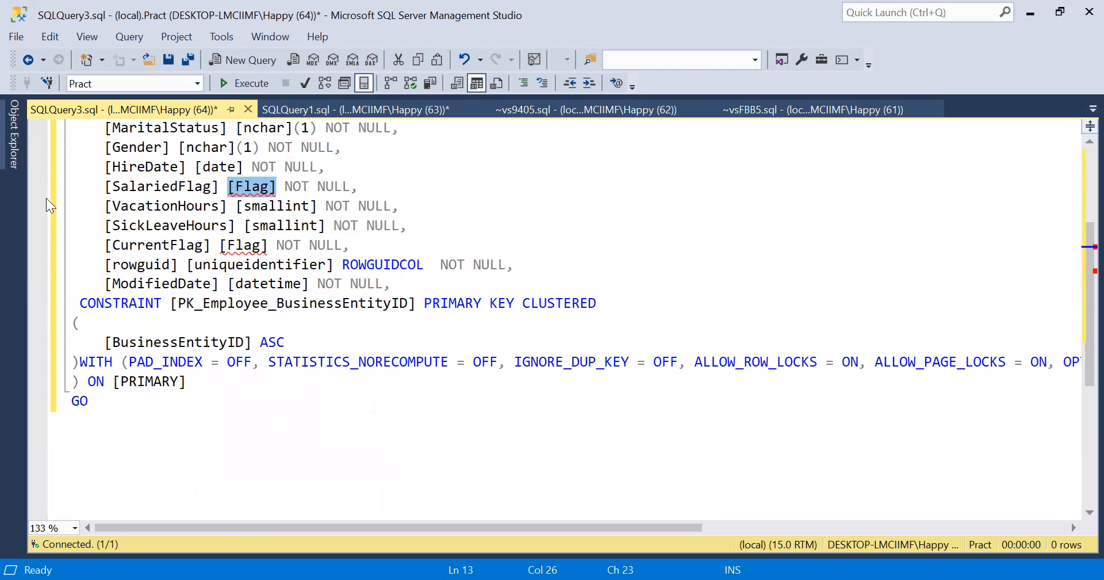
pyautogui.scroll(3, 375, 244)
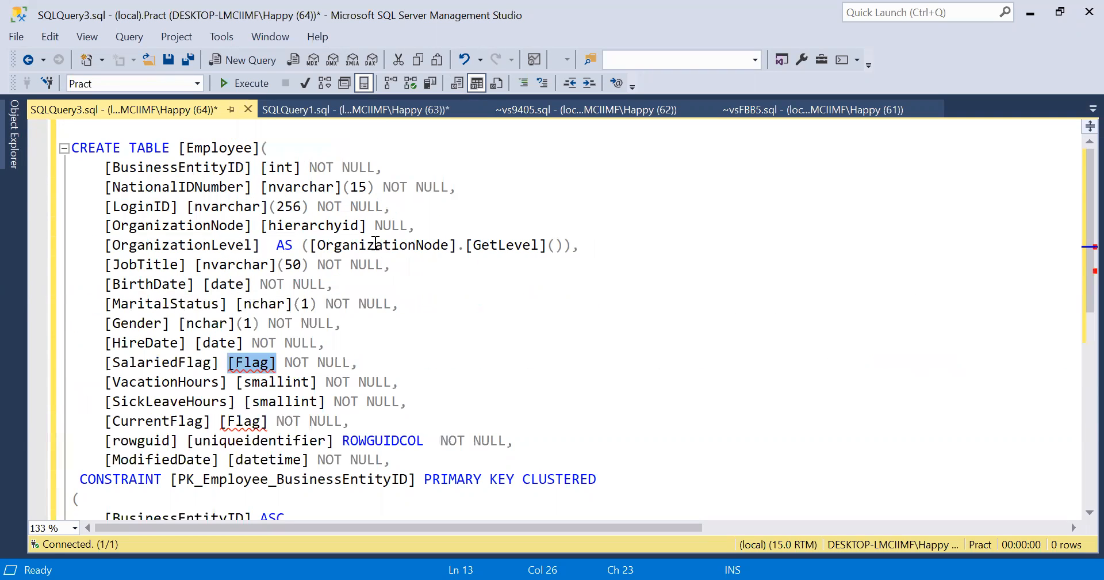
pyautogui.click(104, 361)
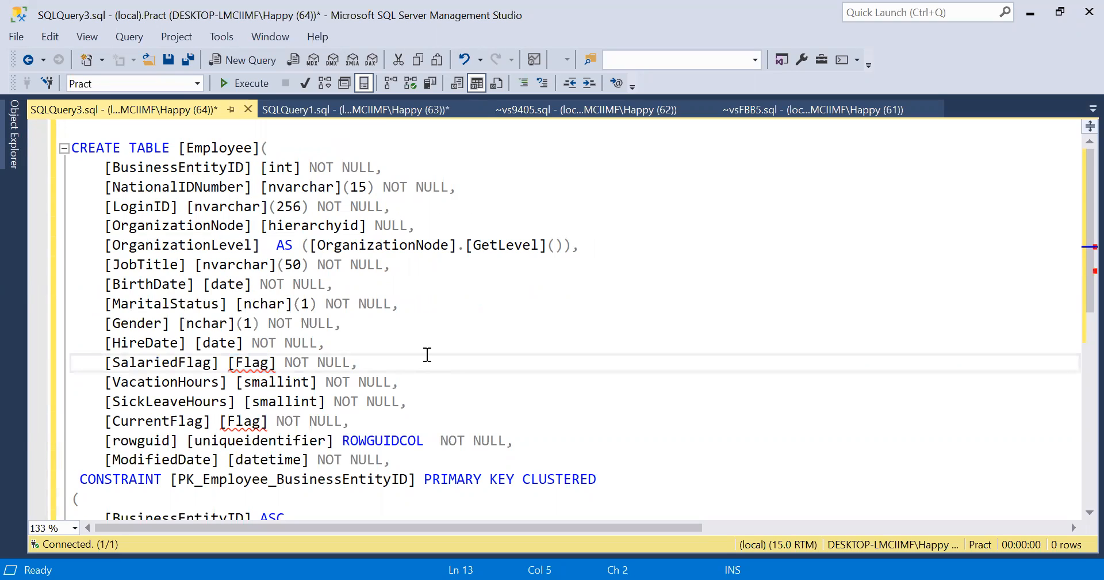
pyautogui.write('--')
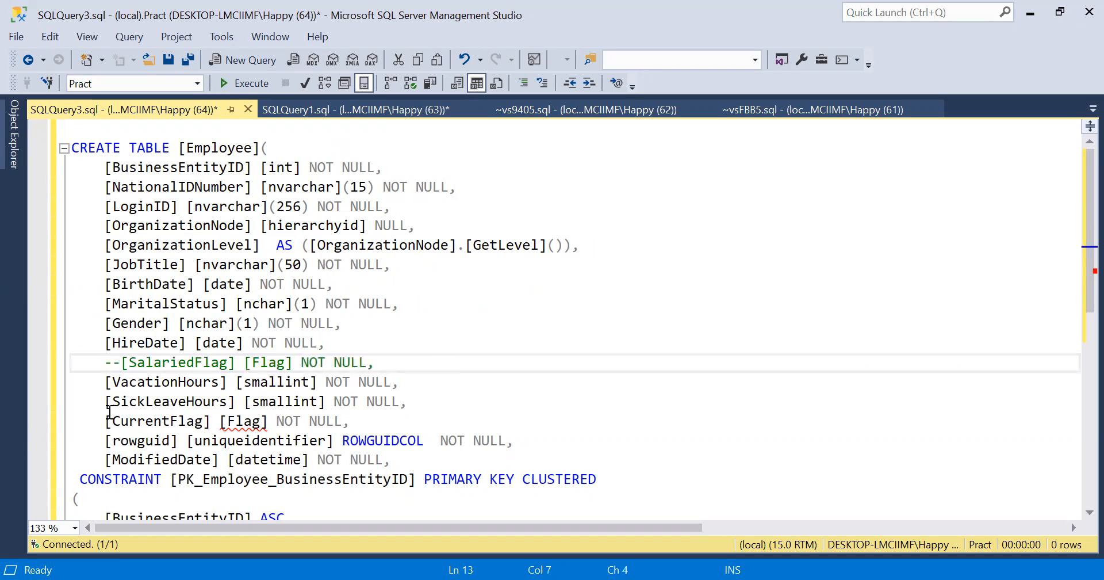
pyautogui.click(101, 418)
pyautogui.write('--')
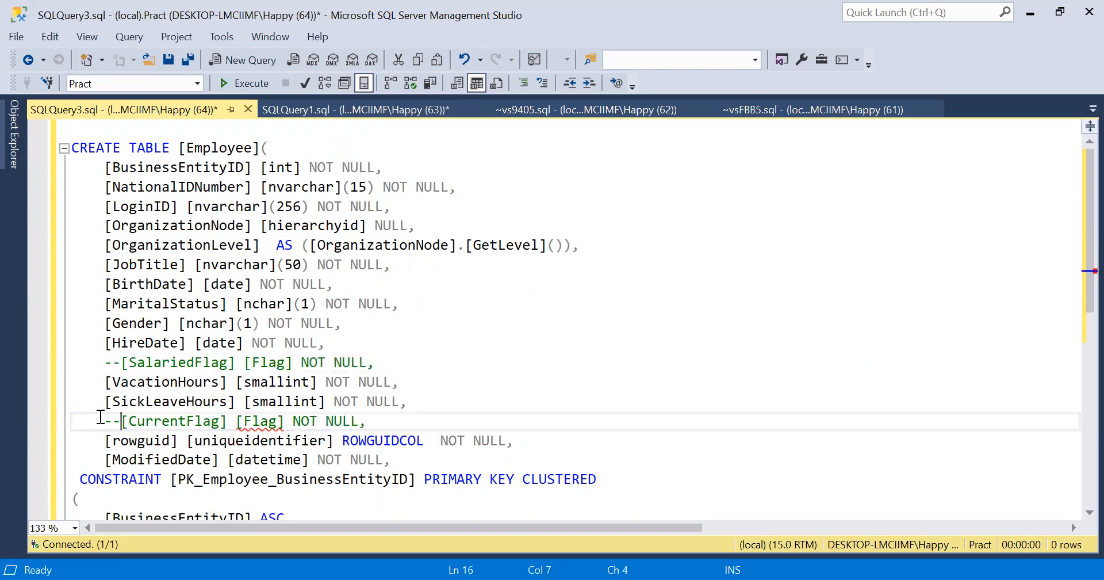
# Review the rowguid column's data type and the WITH options of the primary key constraint in the Employee statement.
pyautogui.doubleClick(263, 440)
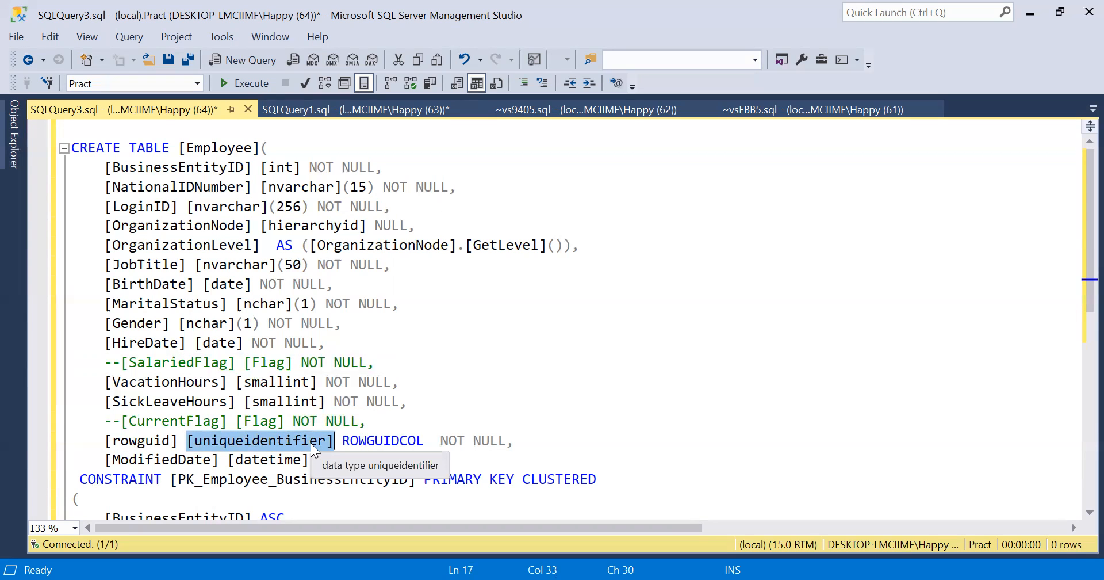
pyautogui.scroll(-1, 311, 443)
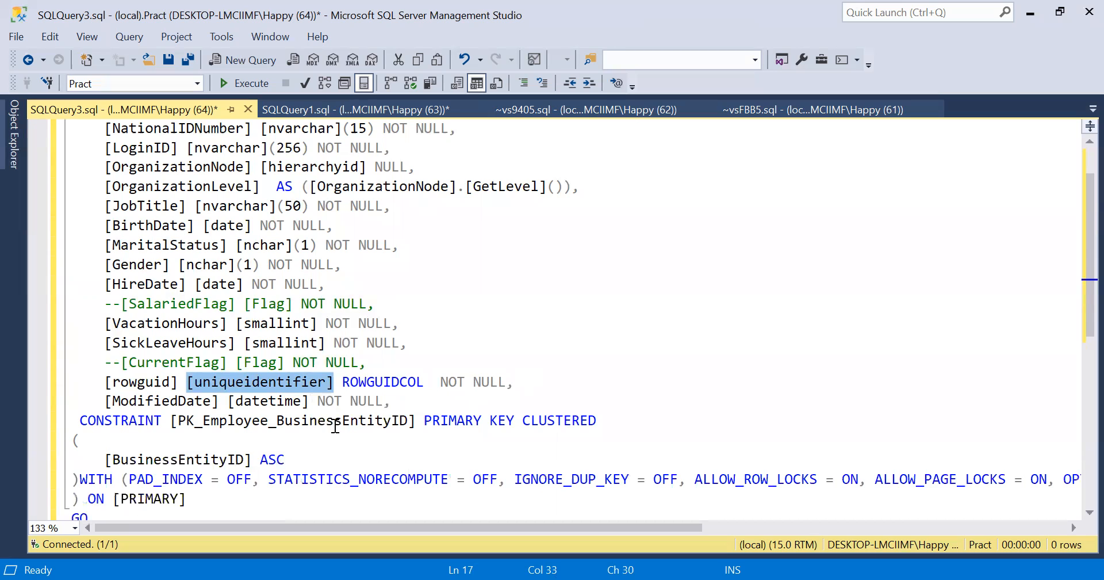
pyautogui.scroll(-2, 335, 426)
pyautogui.scroll(1, 334, 426)
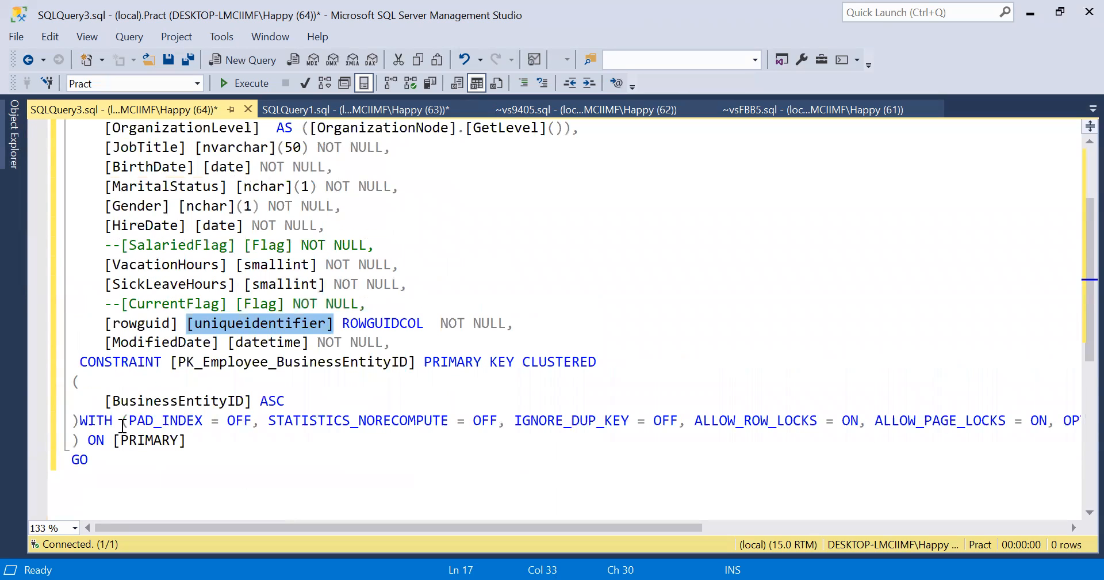
pyautogui.moveTo(122, 421); pyautogui.dragTo(90, 435)
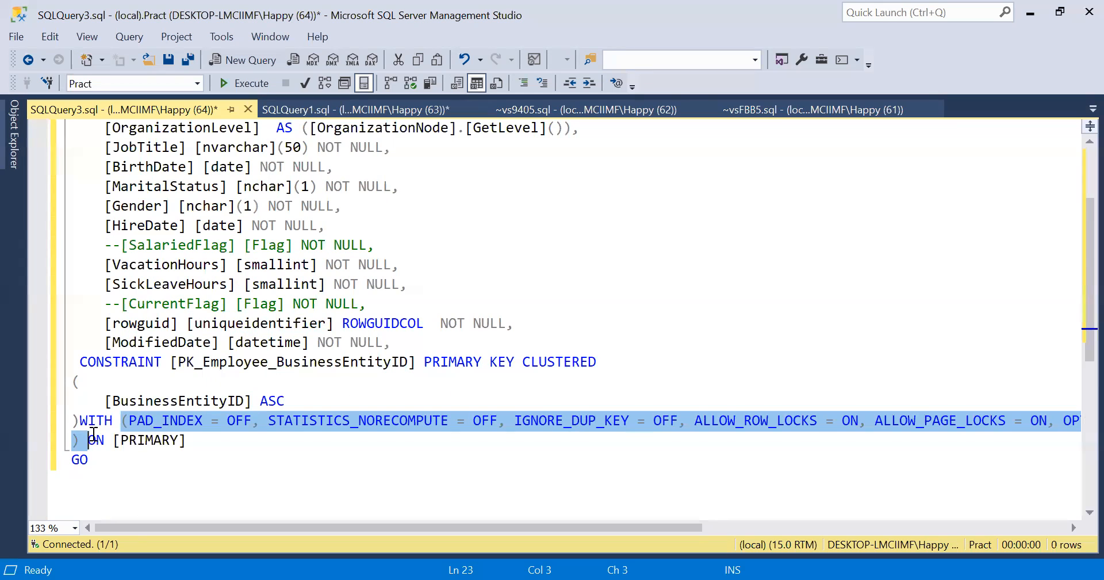
pyautogui.click(89, 436)
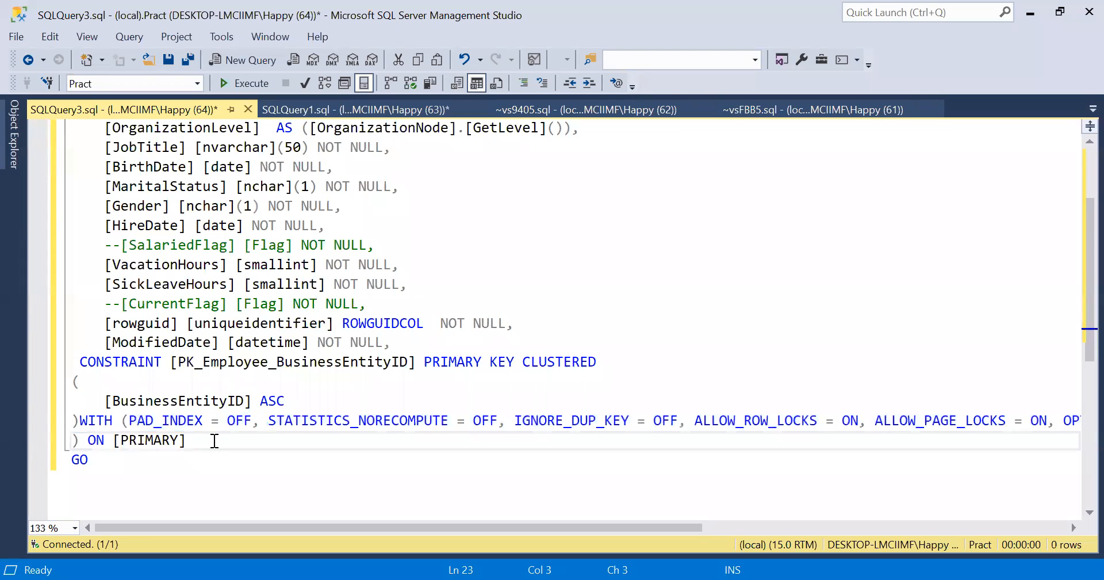
# Run the CREATE TABLE [Employee] statement in the Pract database and hide the results pane.
pyautogui.scroll(2, 408, 288)
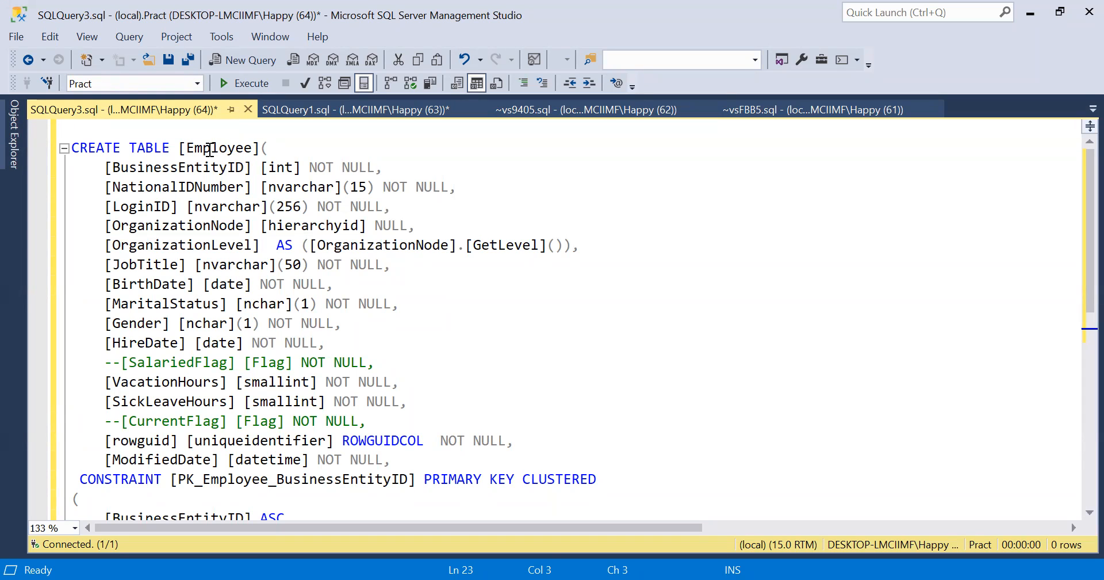
pyautogui.press('F5')
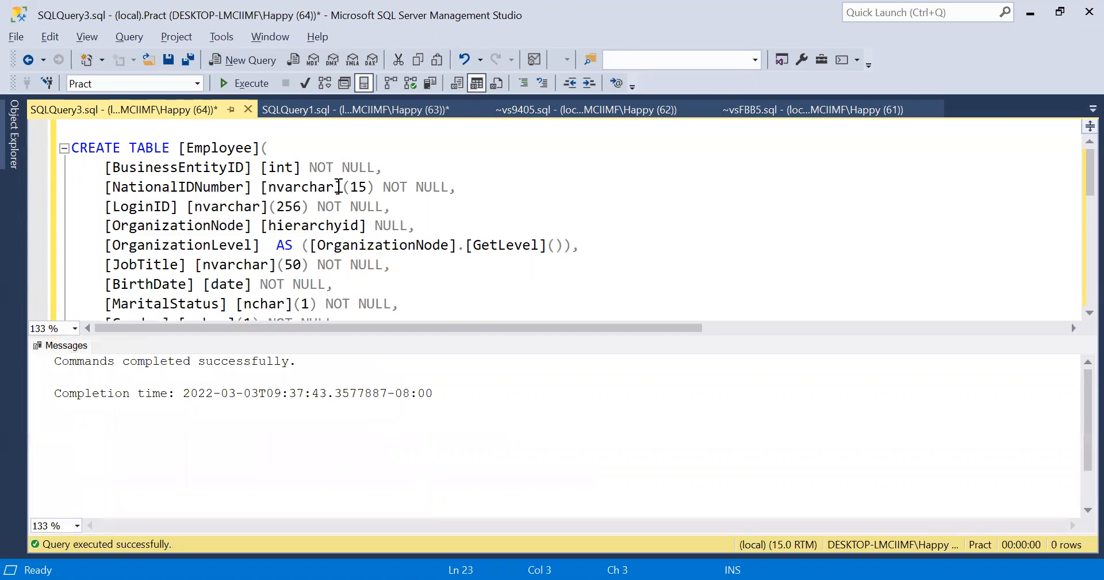
pyautogui.hotkey('ctrl', 'r')
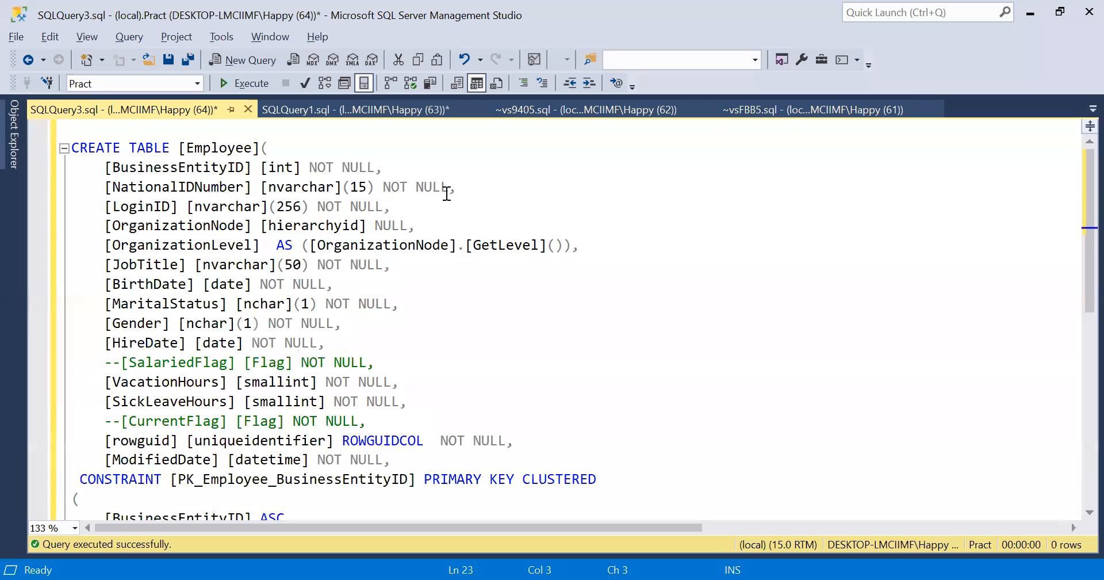
# Replace the CREATE TABLE script with select * from employee and run it against the Pract database.
pyautogui.hotkey('ctrl', 'a')
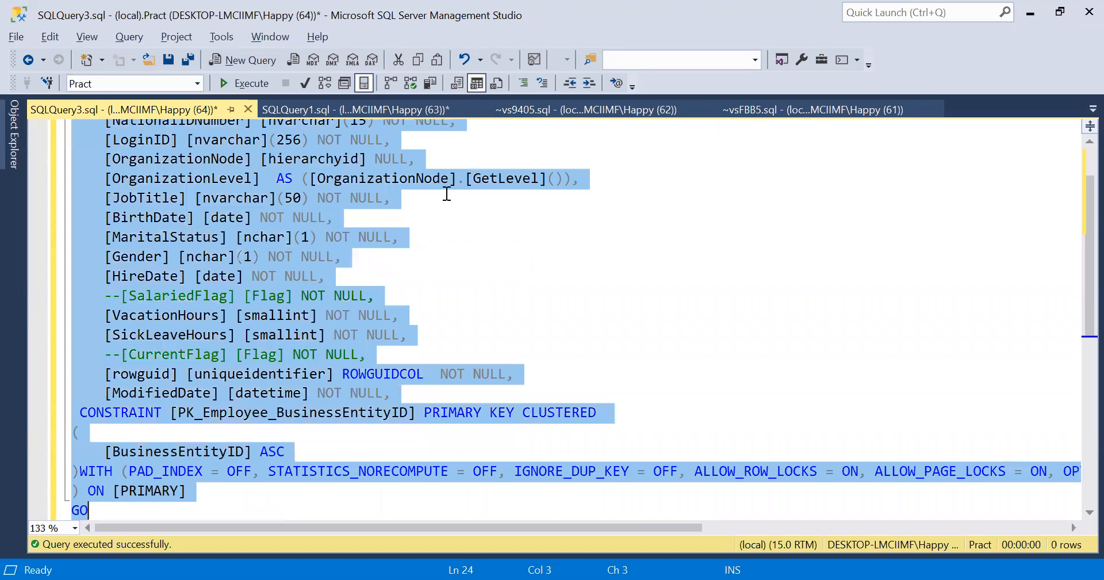
pyautogui.press('Delete')
pyautogui.write('select * form')
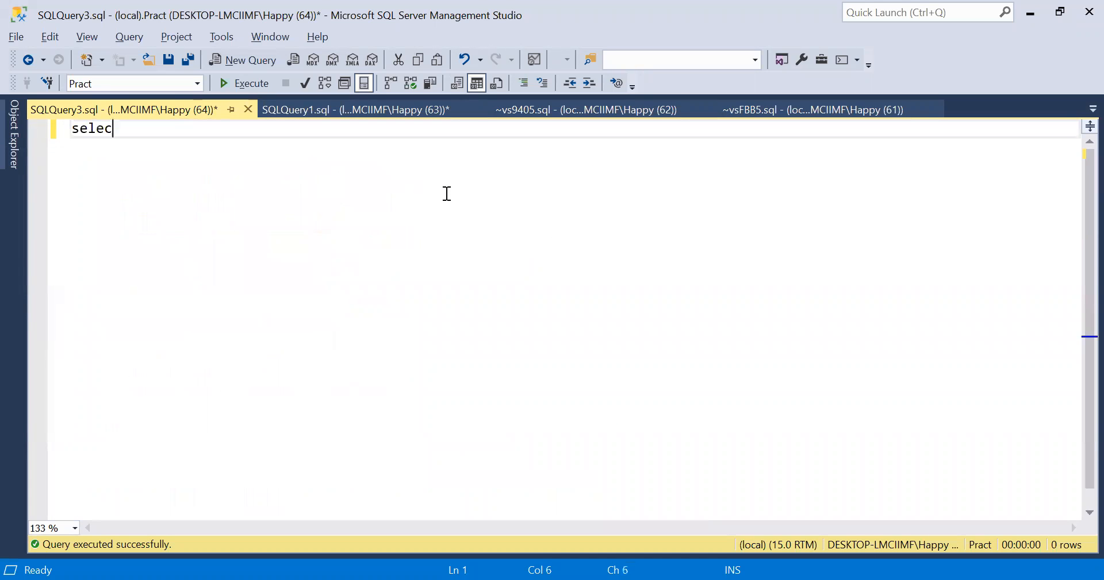
pyautogui.press('BackSpace')
pyautogui.press('BackSpace')
pyautogui.press('BackSpace')
pyautogui.write('rom e')
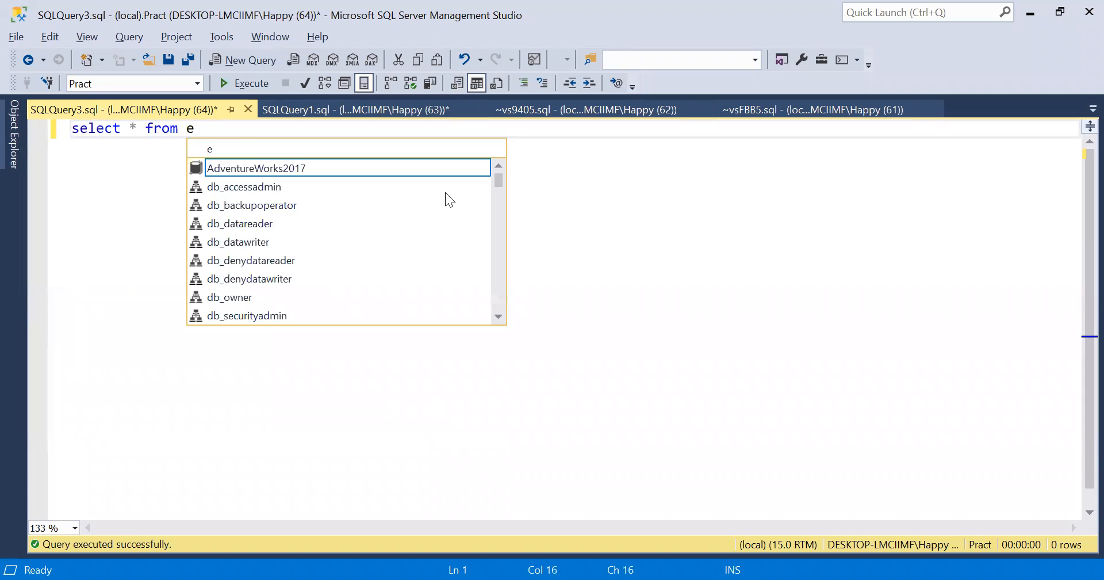
pyautogui.write('mpl')
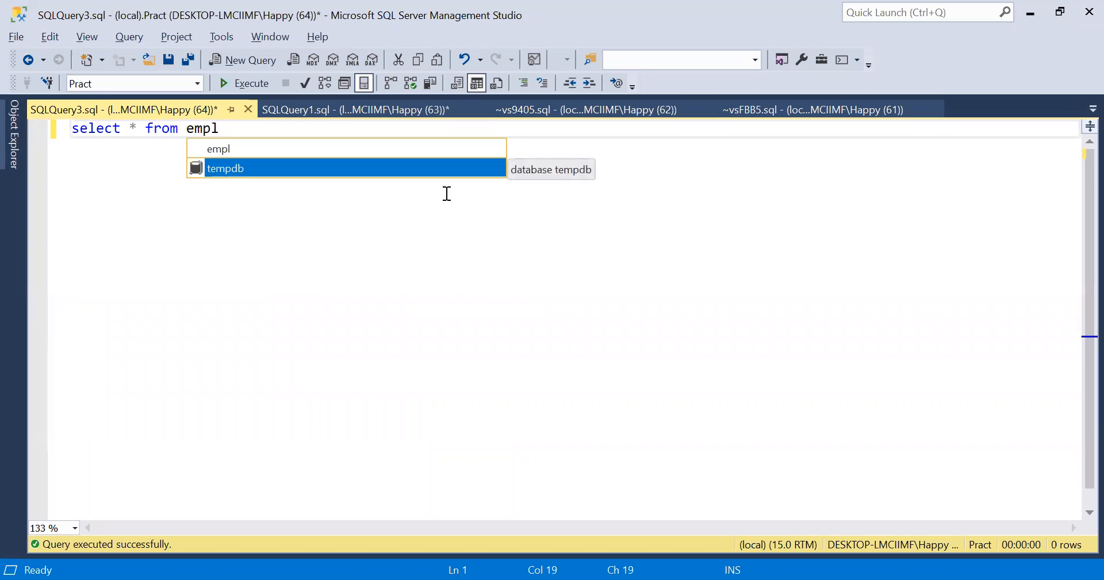
pyautogui.write('oyee')
pyautogui.press('F5')
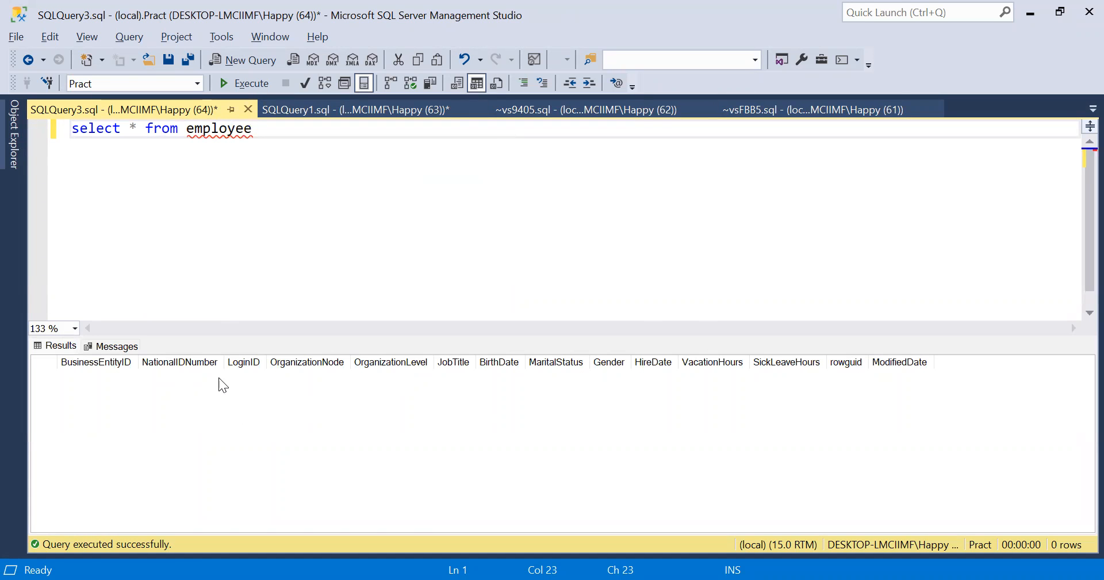
# Switch the query's database to AdventureWorks2017 and run select * from employee there.
pyautogui.click(197, 85)
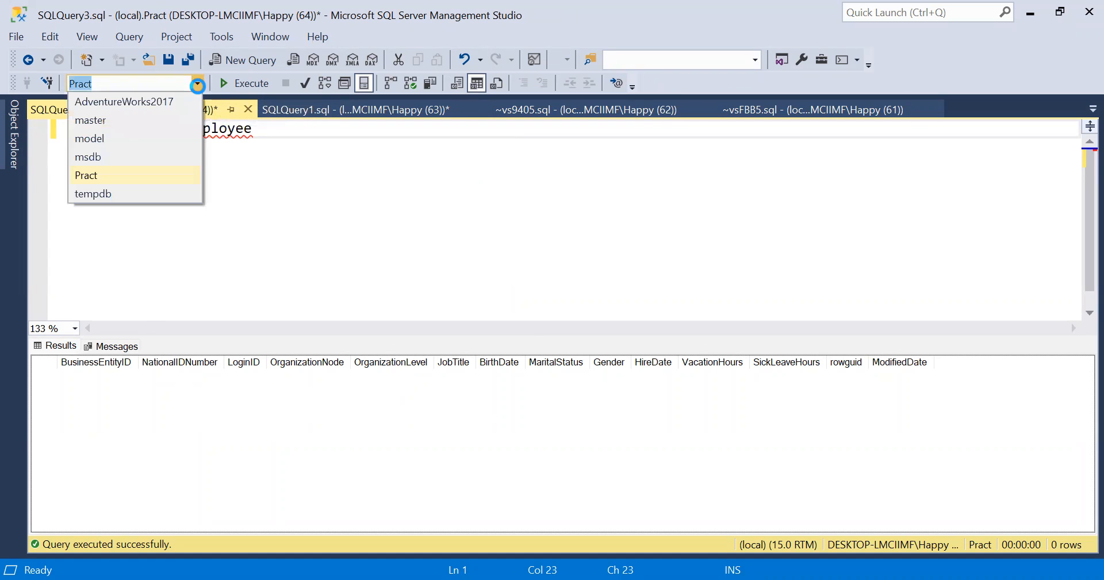
pyautogui.click(158, 102)
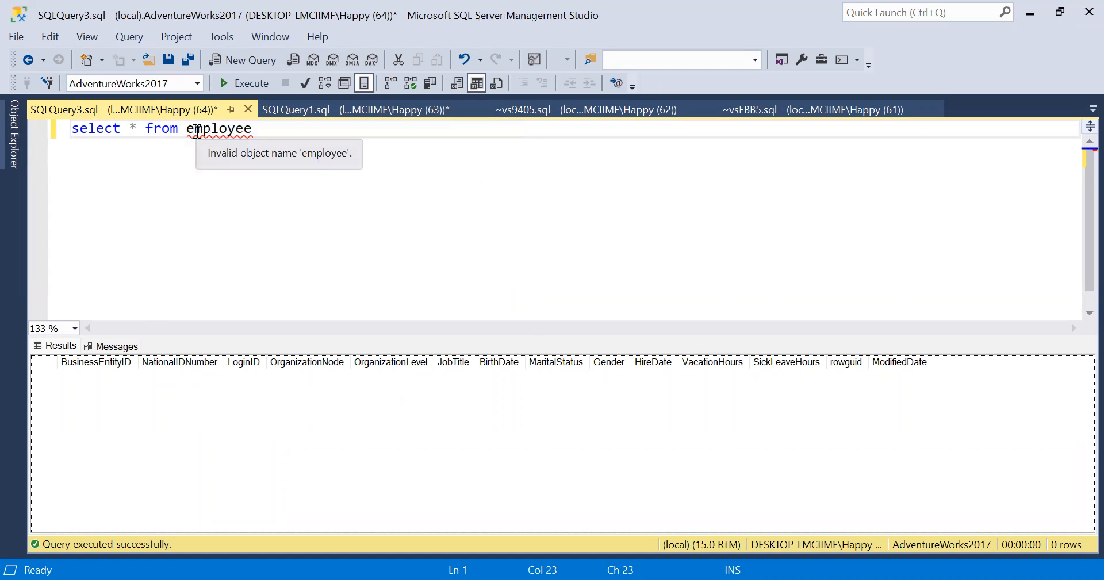
pyautogui.press('F5')
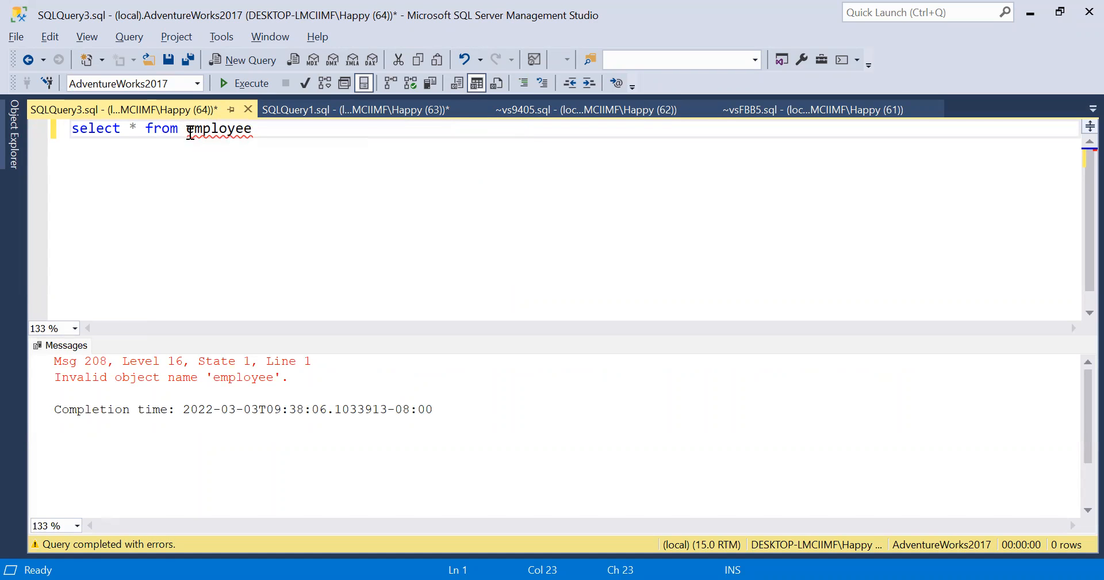
# Try to query the table with the schema-qualified name humanresource.employee.
pyautogui.click(190, 132)
pyautogui.write('huma')
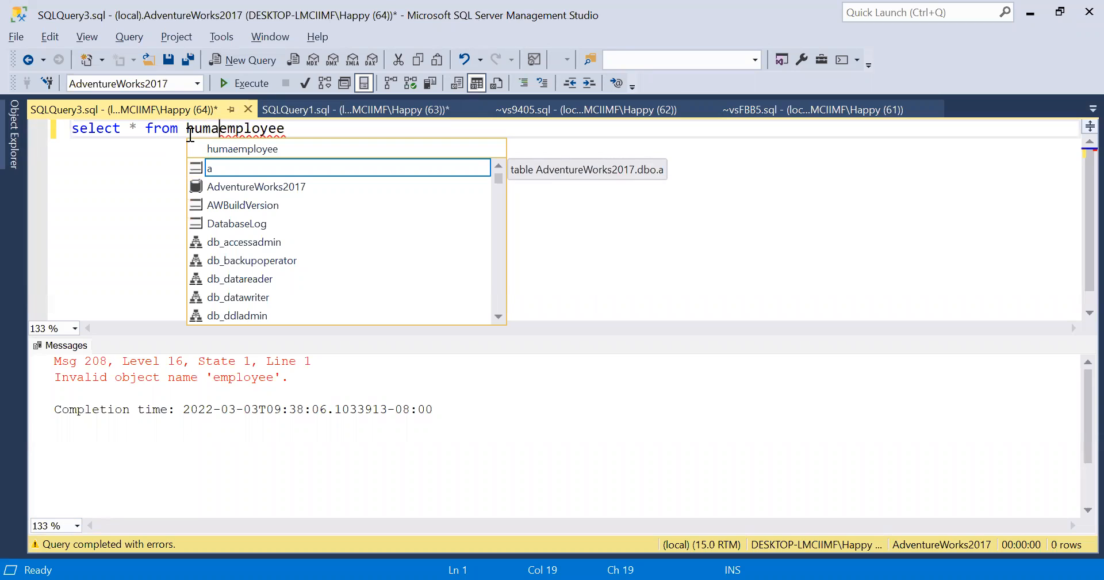
pyautogui.write('nresour')
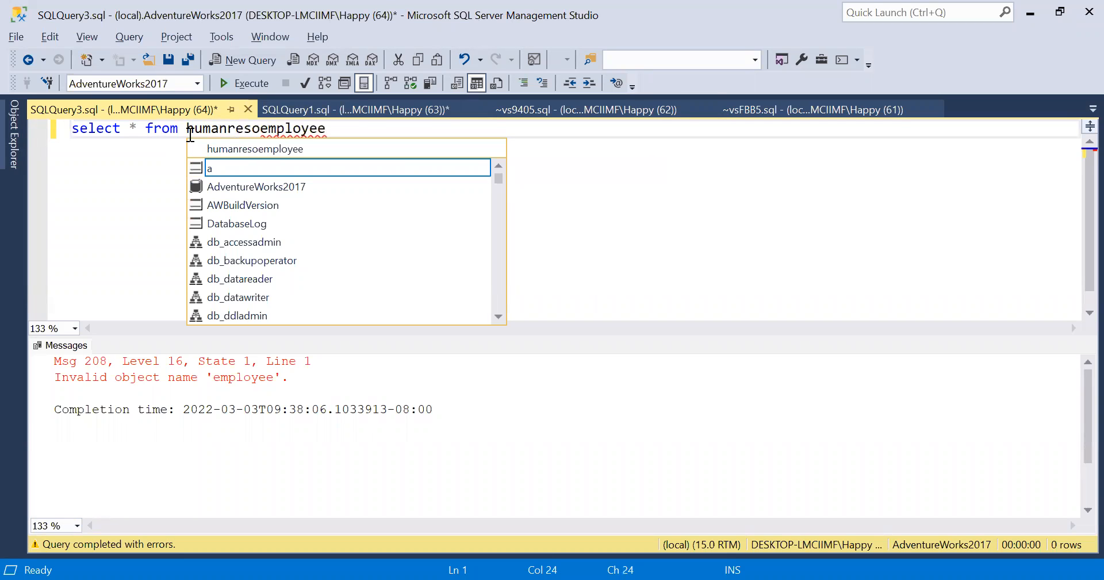
pyautogui.write('ce.')
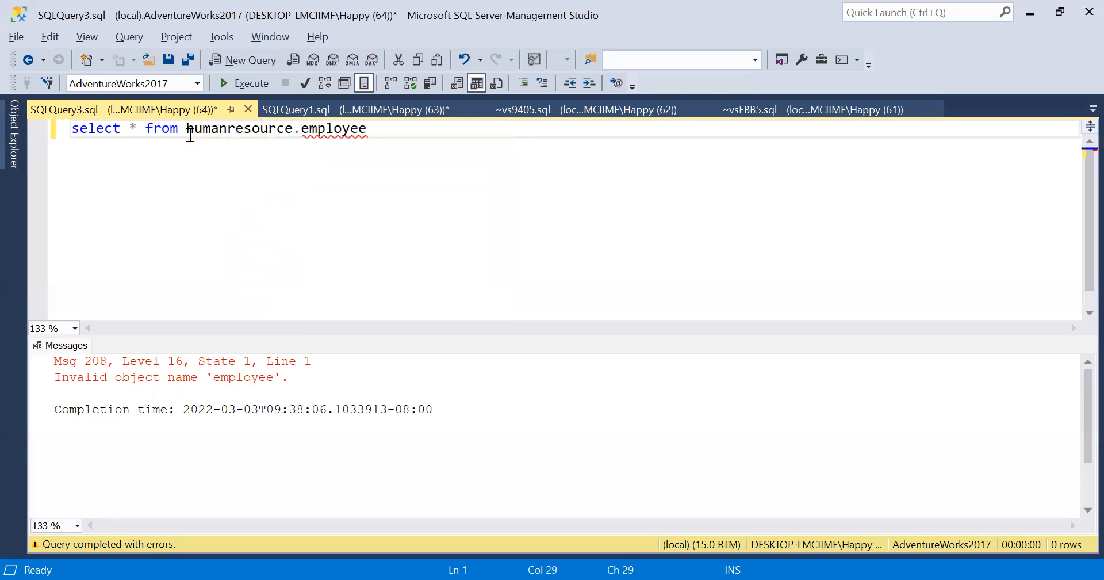
pyautogui.click(514, 195)
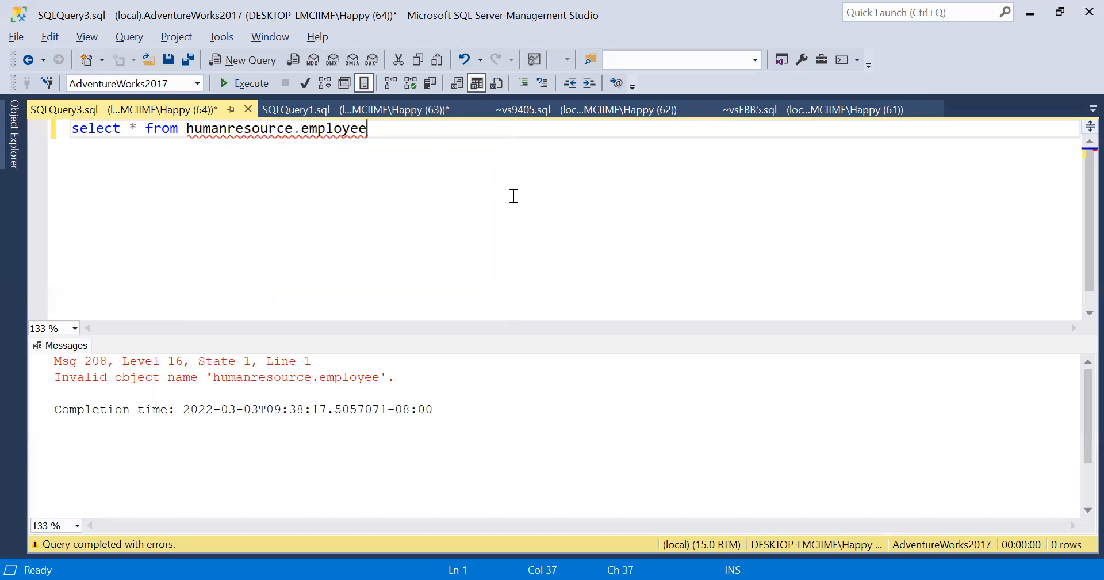
# Replace the table name in the query with [HumanResources].[Employee] from the AdventureWorks2017 tables in Object Explorer and run it.
pyautogui.moveTo(457, 196); pyautogui.dragTo(19, 151)
pyautogui.click(11, 154)
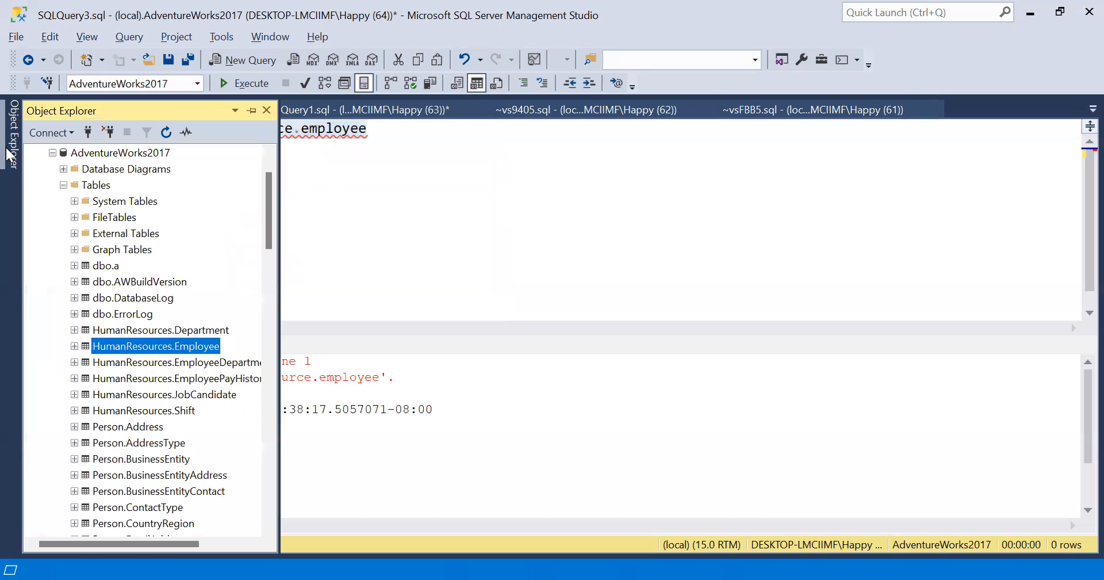
pyautogui.moveTo(172, 344); pyautogui.dragTo(450, 175)
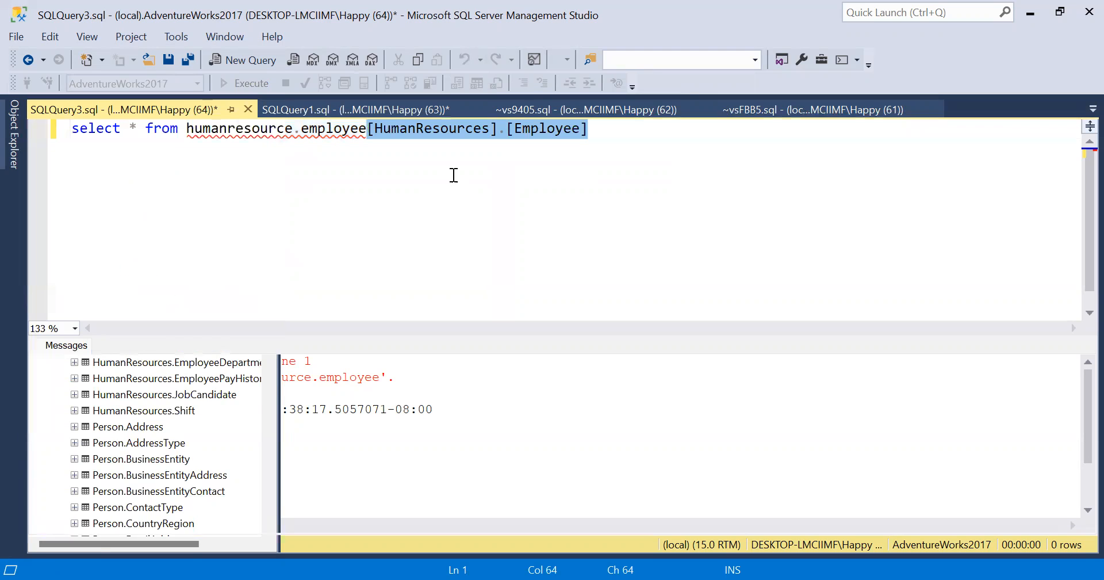
pyautogui.click(366, 130)
pyautogui.hotkey('ctrl', 'shift', 'Left')
pyautogui.hotkey('ctrl', 'shift', 'Left')
pyautogui.hotkey('ctrl', 'shift', 'Left')
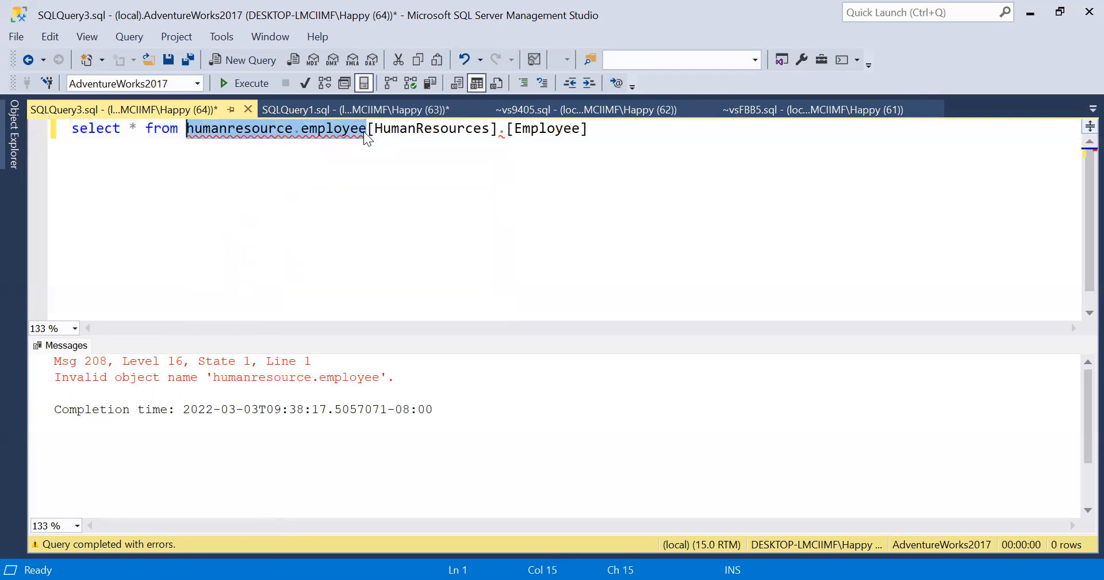
pyautogui.press('Delete')
pyautogui.press('F5')
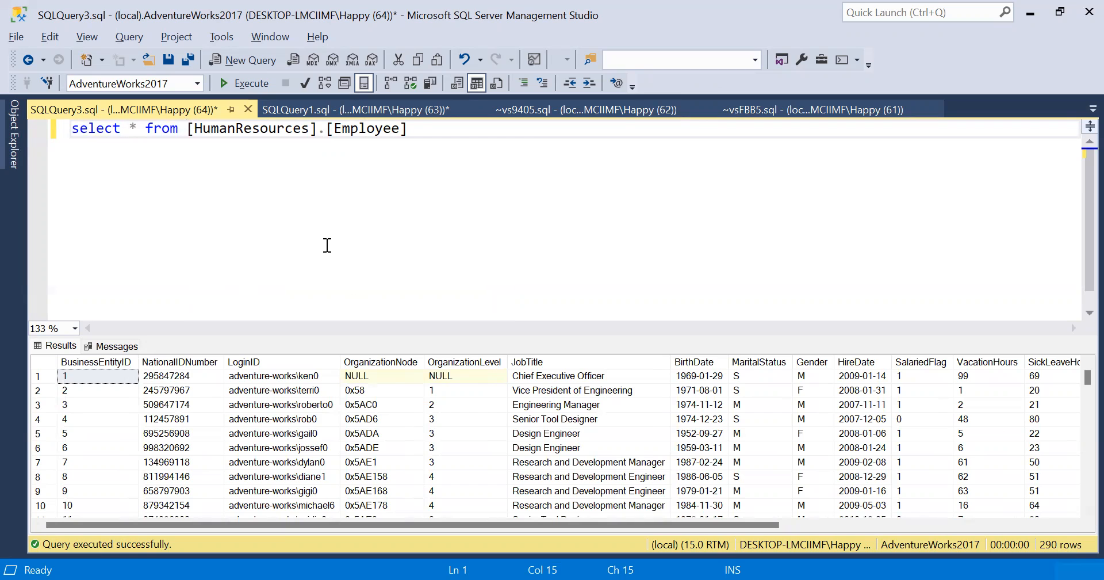
# Close SQLQuery3.sql without saving its changes and place the cursor at the end of SQLQuery1.sql.
pyautogui.click(248, 111)
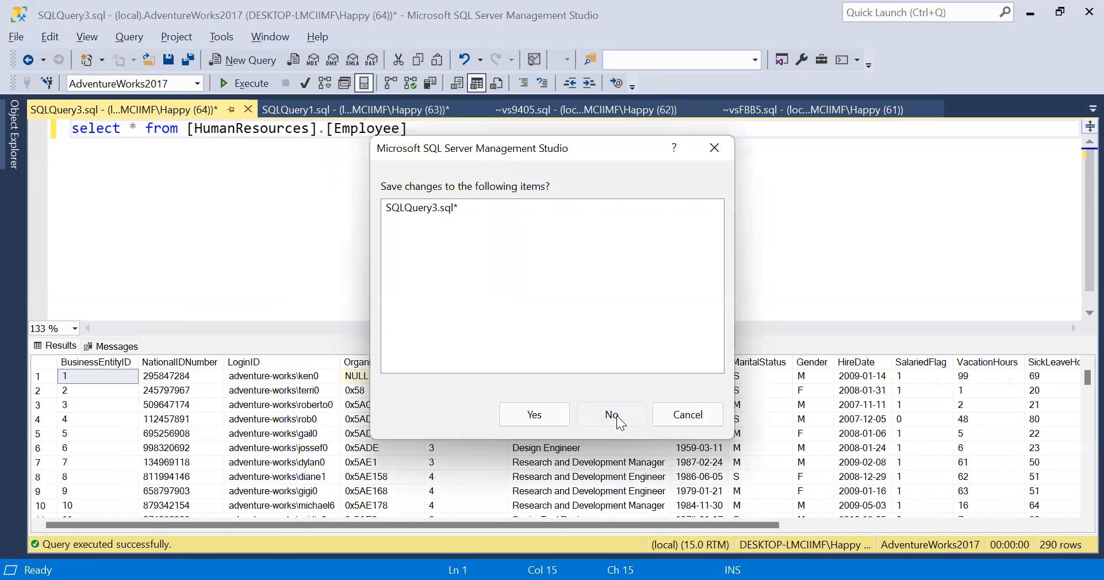
pyautogui.click(612, 414)
pyautogui.click(339, 250)
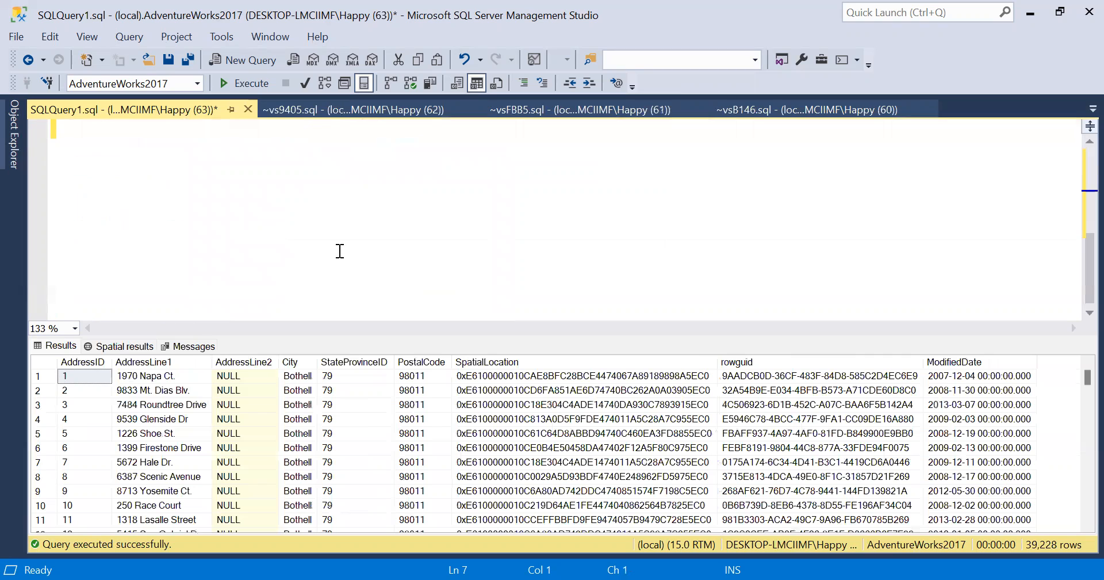
pyautogui.click(340, 250)
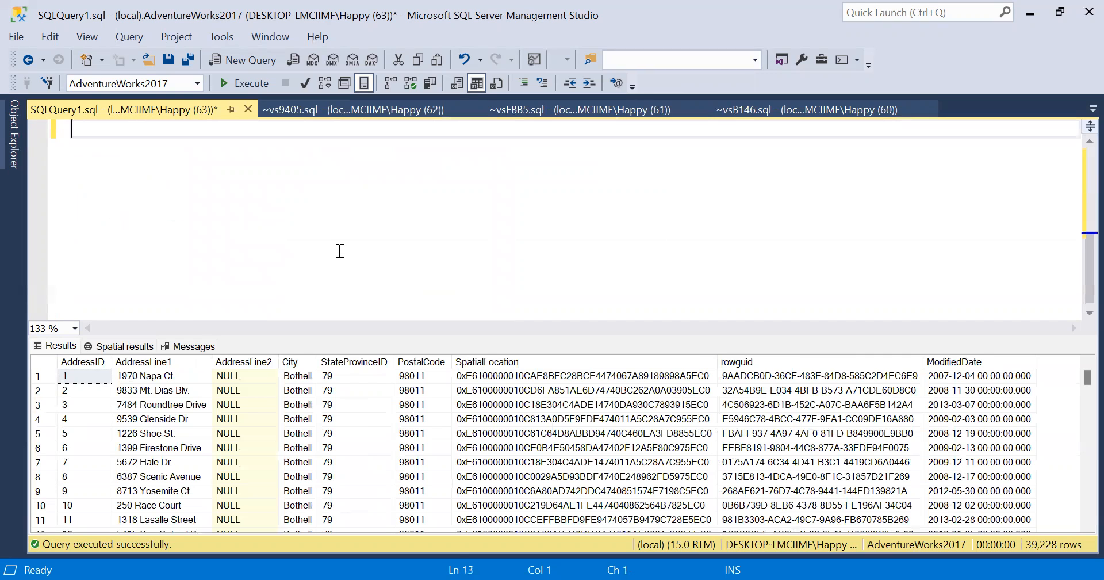
# Add the query select * from employee on a new line below the existing statements in SQLQuery1.sql.
pyautogui.press('Return')
pyautogui.press('Return')
pyautogui.write('selec')
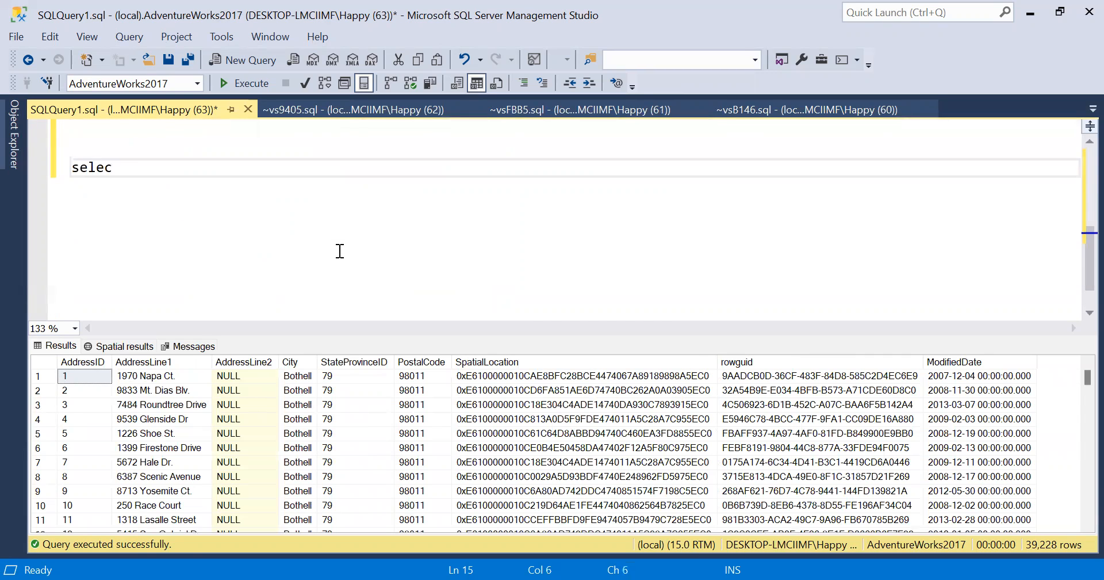
pyautogui.write('t * from')
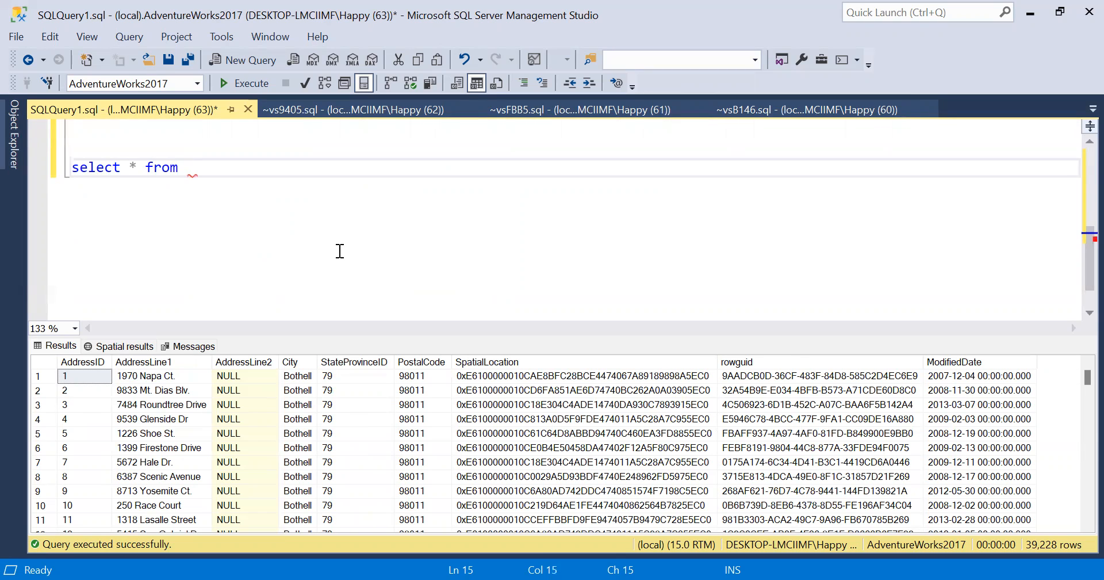
pyautogui.write(' empl')
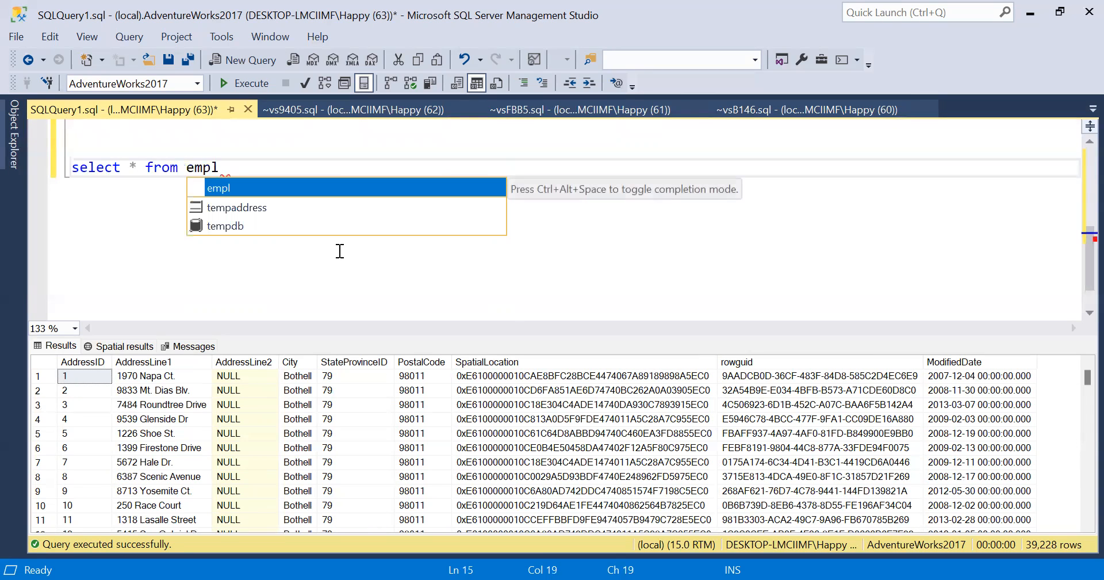
pyautogui.write('oyee')
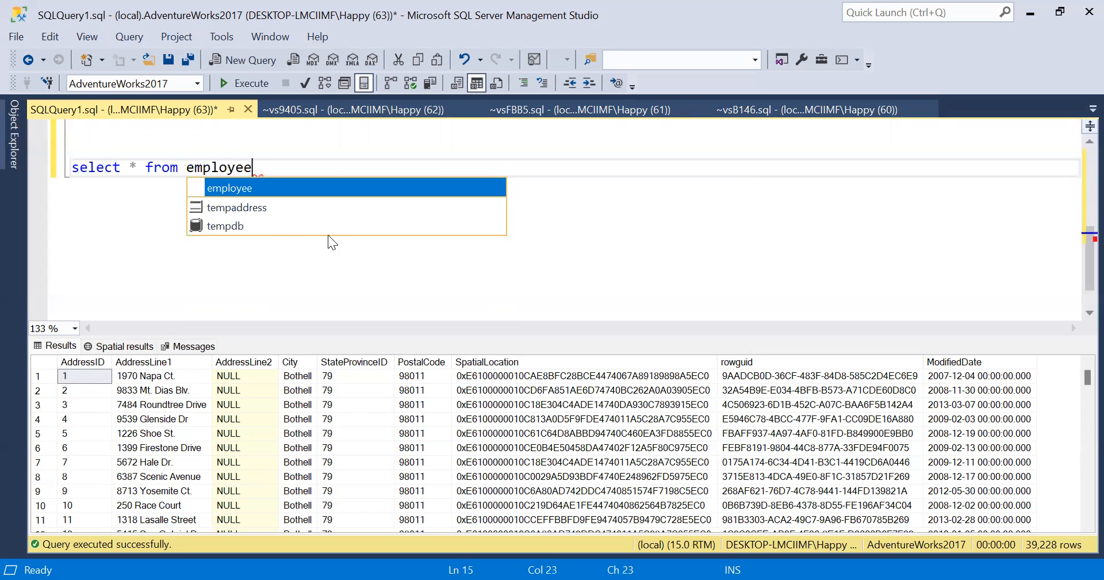
# Insert use Pract above the employee query and run only these two lines.
pyautogui.click(189, 150)
pyautogui.press('Return')
pyautogui.write('use ')
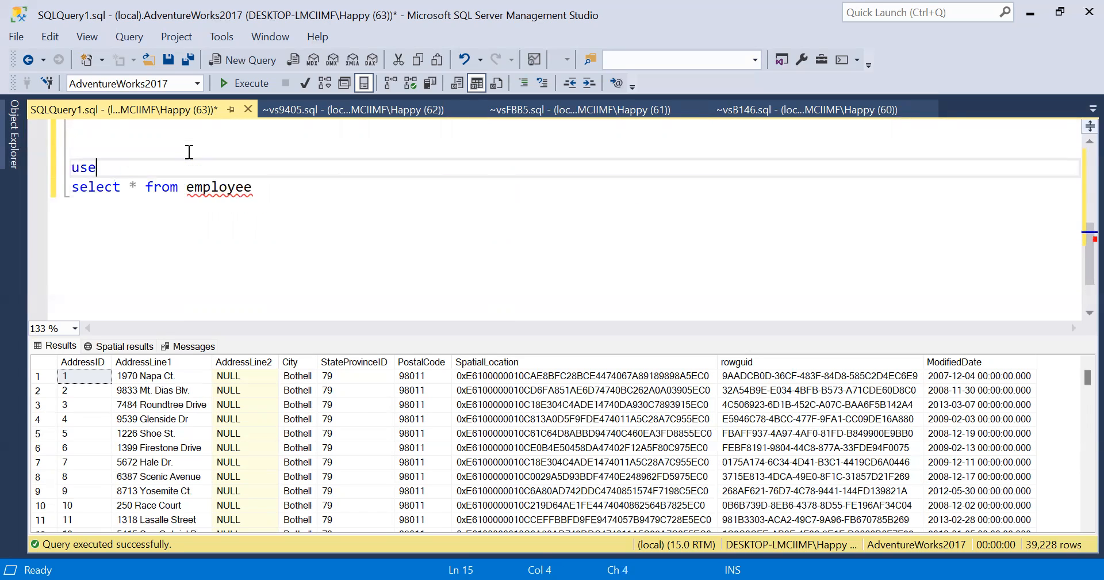
pyautogui.write('Pract')
pyautogui.moveTo(262, 190); pyautogui.dragTo(63, 171)
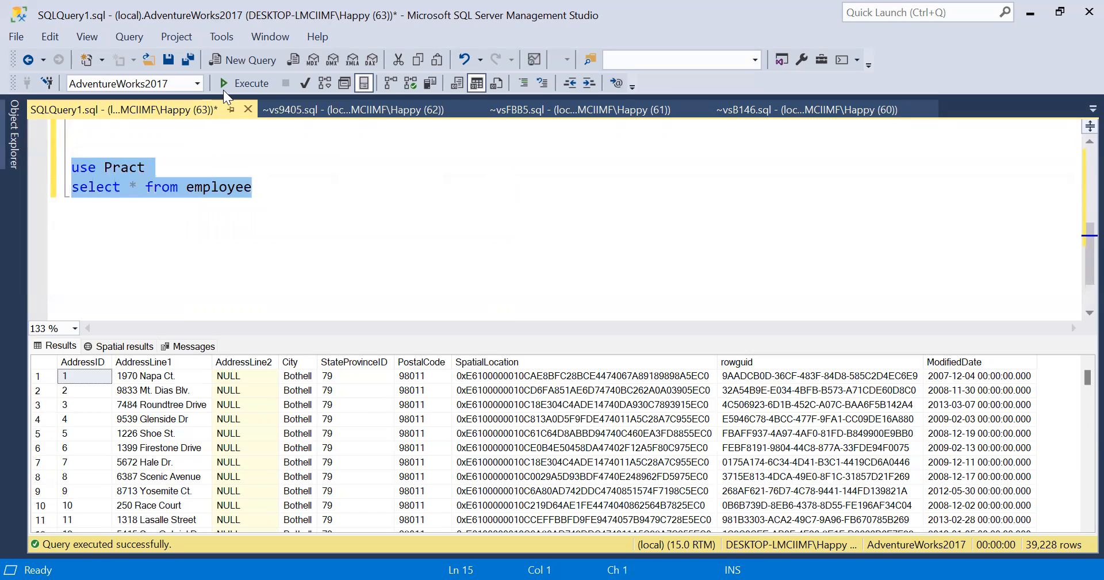
pyautogui.click(227, 86)
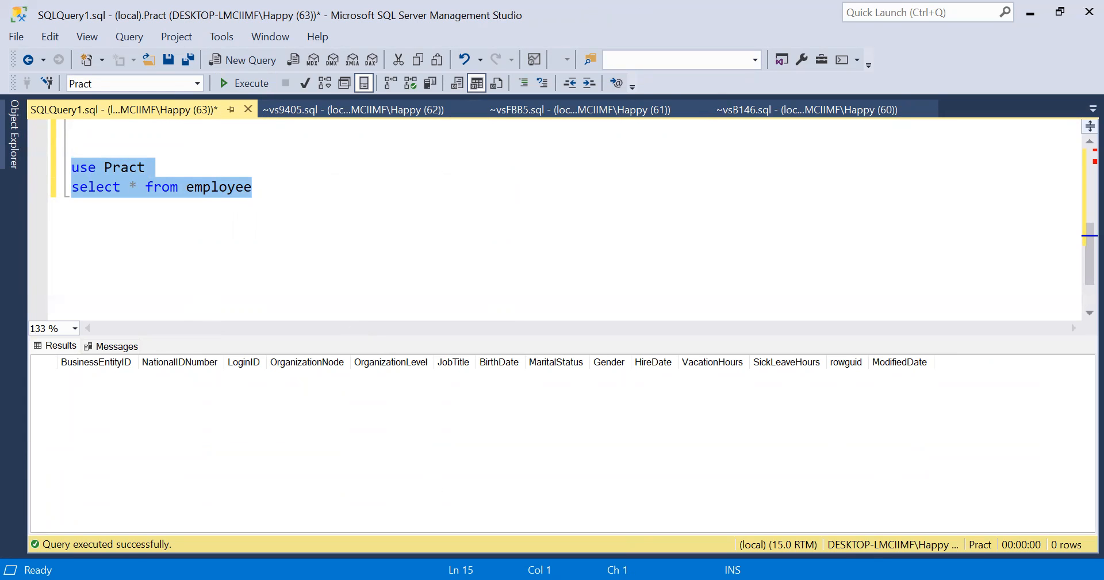
# Switch to Visual Studio, show the Control Flow of Package.dtsx and stop debugging to return to design mode.
pyautogui.hotkey('alt', 'Tab')
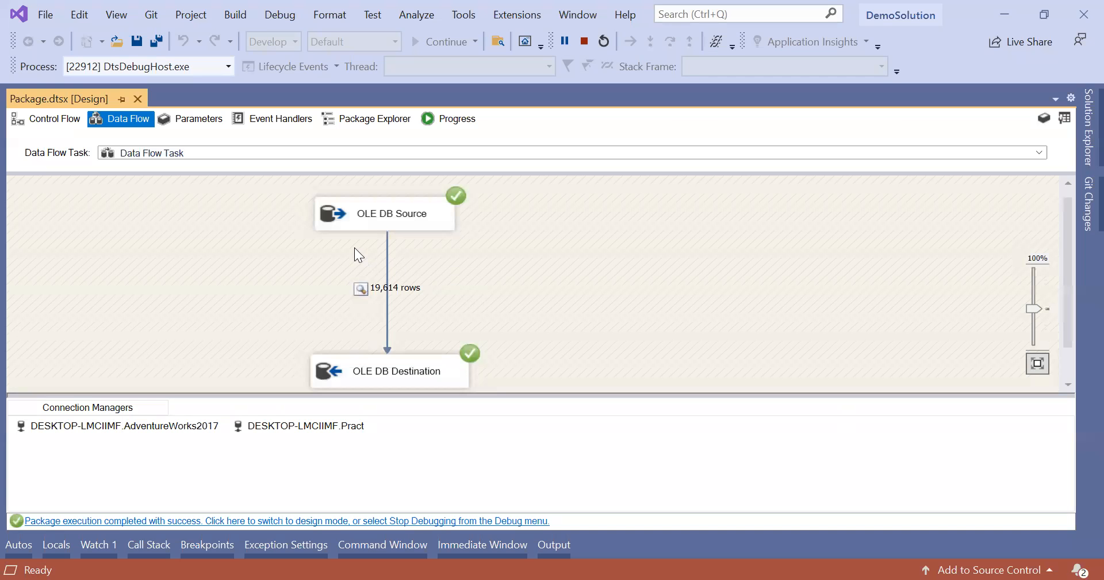
pyautogui.click(54, 116)
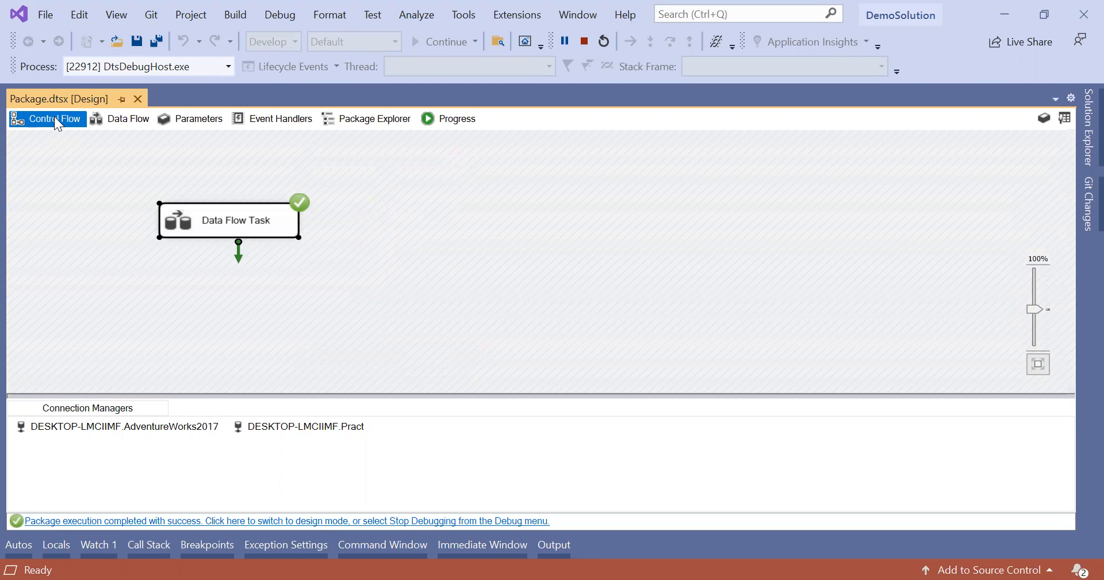
pyautogui.click(514, 216)
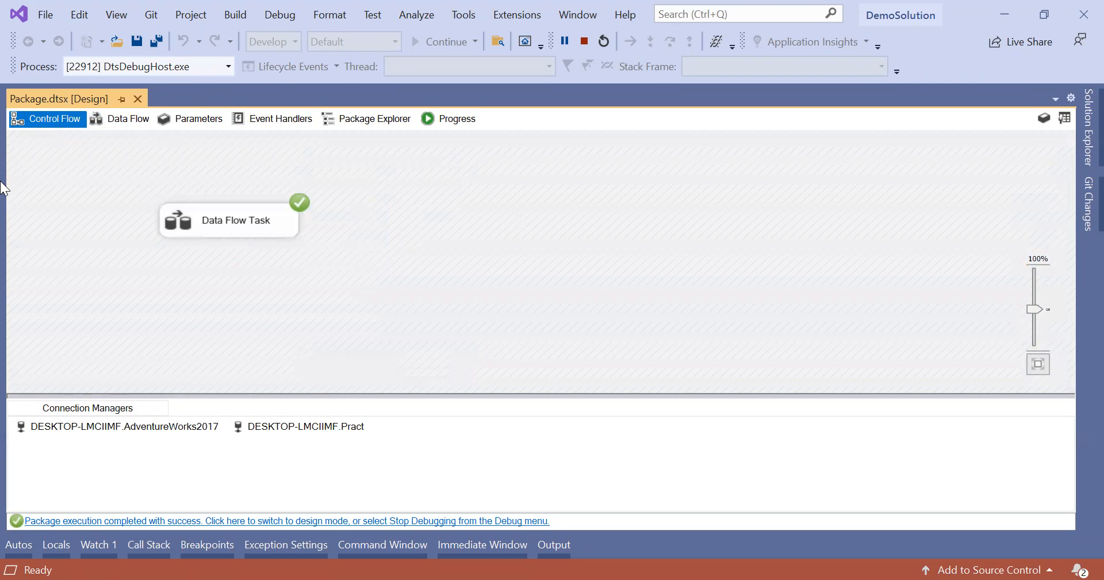
pyautogui.click(585, 42)
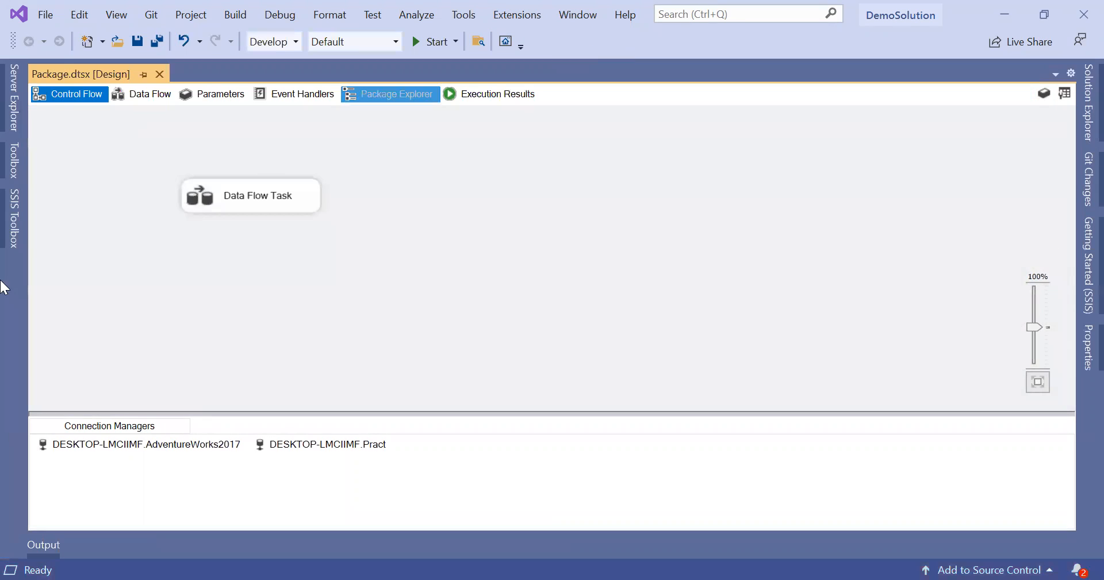
pyautogui.click(9, 165)
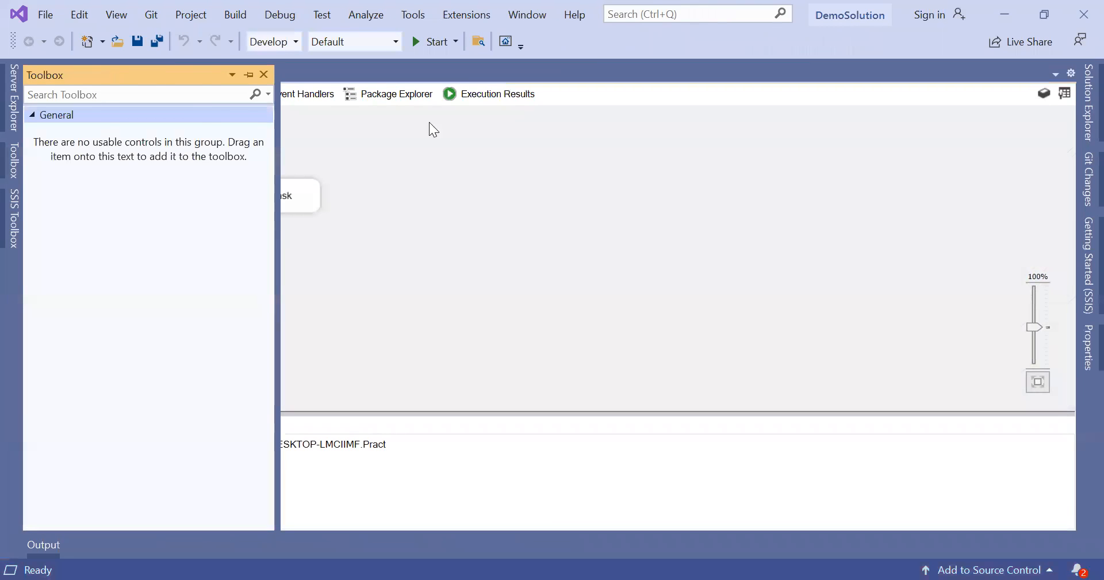
pyautogui.click(485, 148)
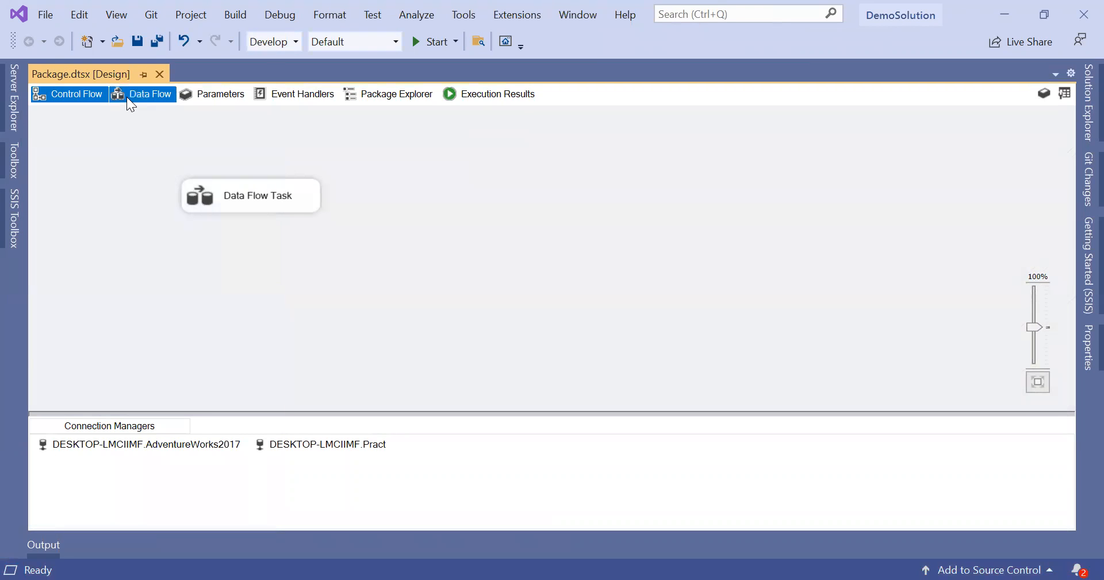
# Add a second Data Flow Task to the control flow beside the existing one.
pyautogui.click(128, 98)
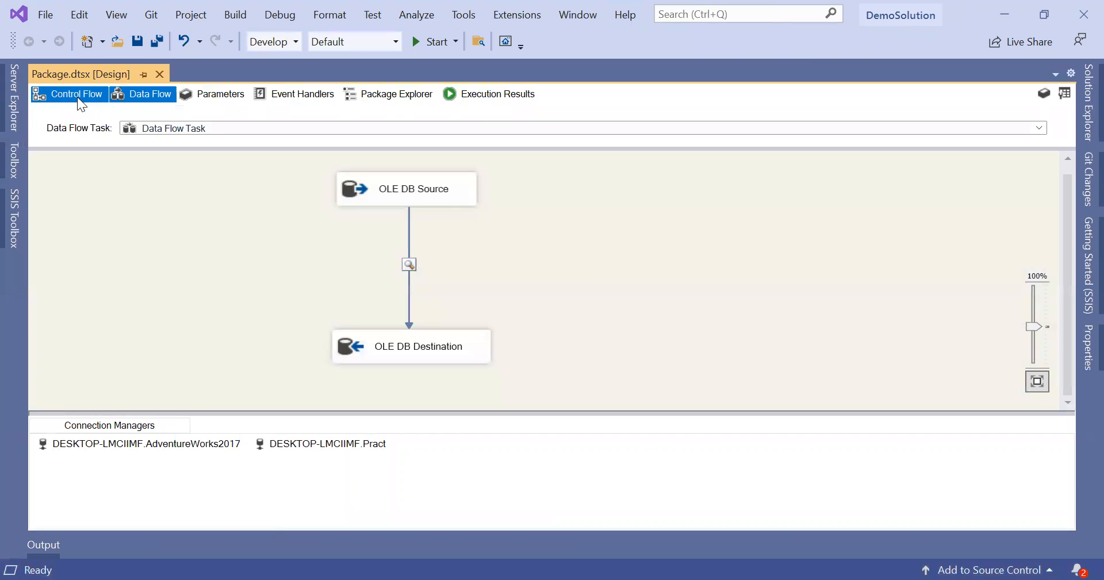
pyautogui.click(79, 98)
pyautogui.click(11, 231)
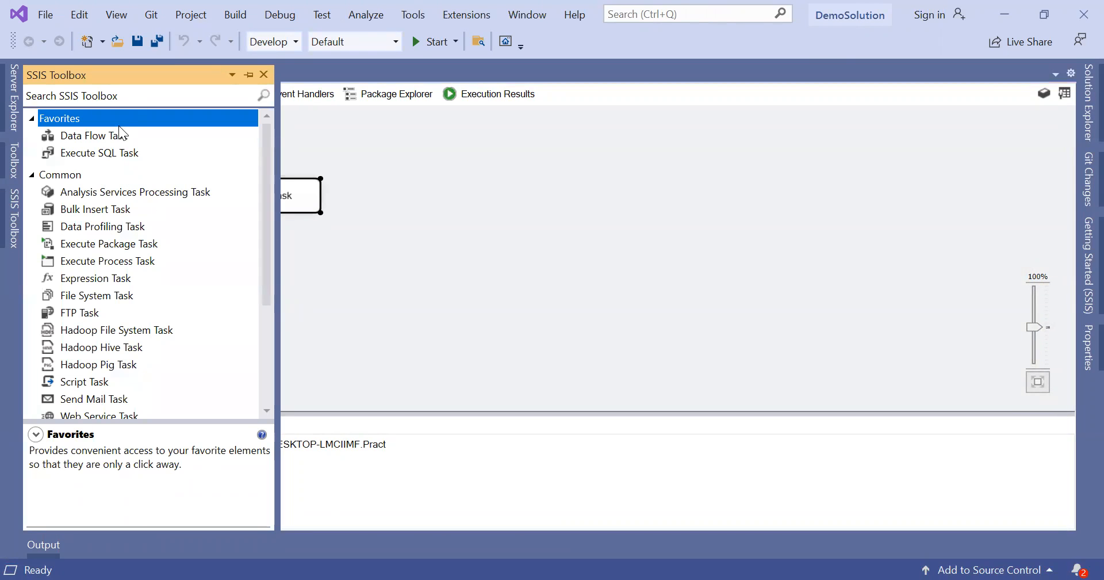
pyautogui.moveTo(119, 136); pyautogui.dragTo(482, 178)
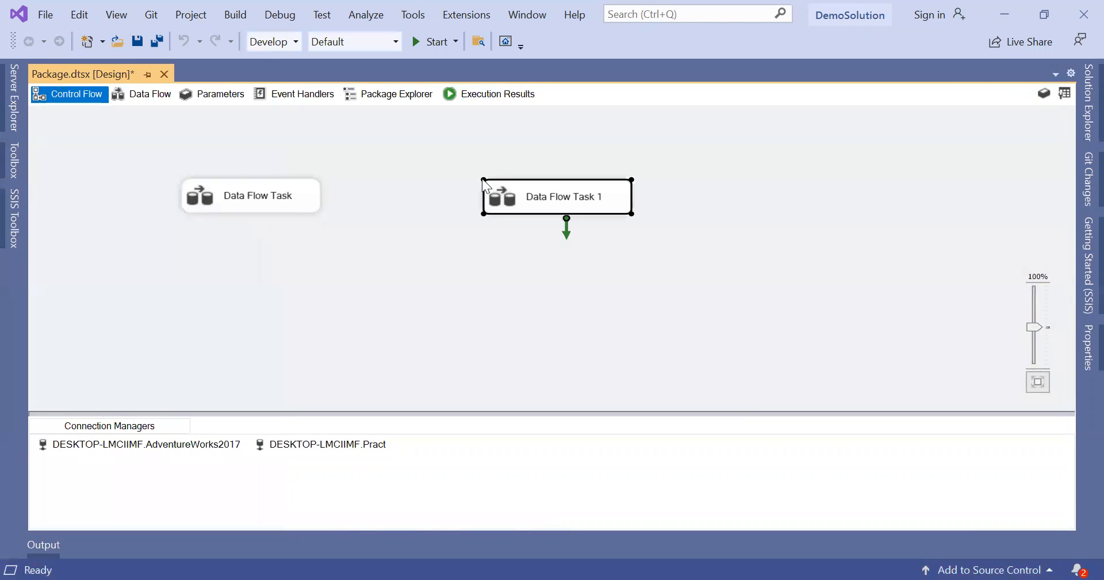
# Disable the original Data Flow Task in the control flow.
pyautogui.click(282, 211)
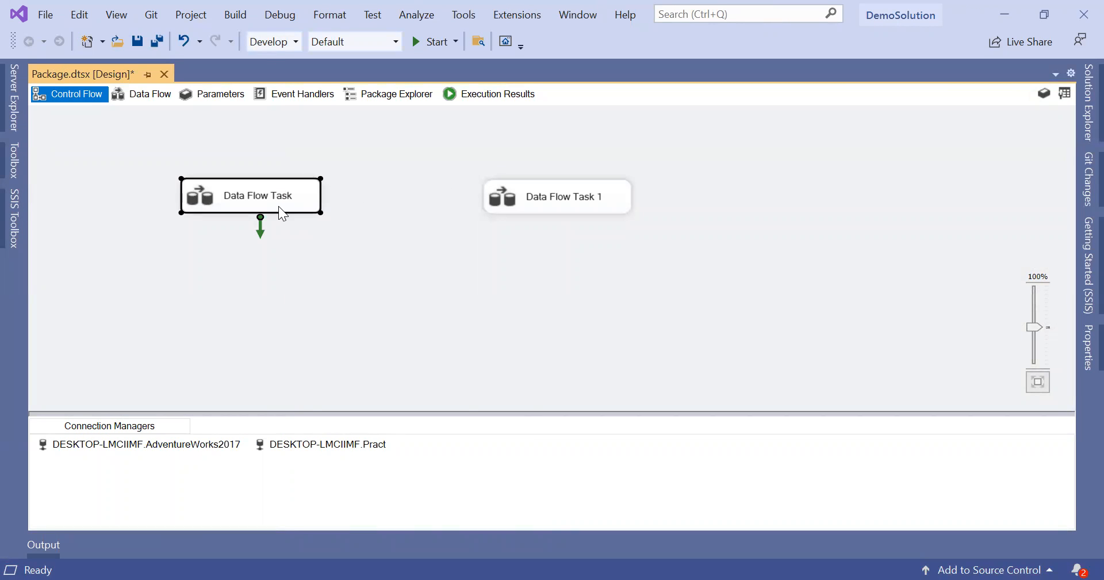
pyautogui.rightClick(282, 213)
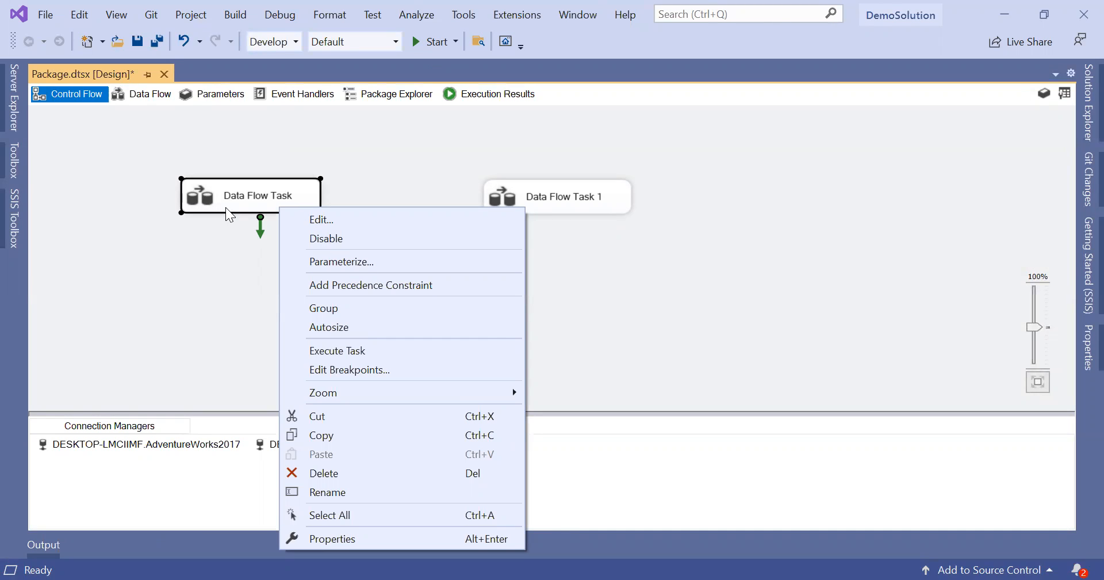
pyautogui.click(320, 241)
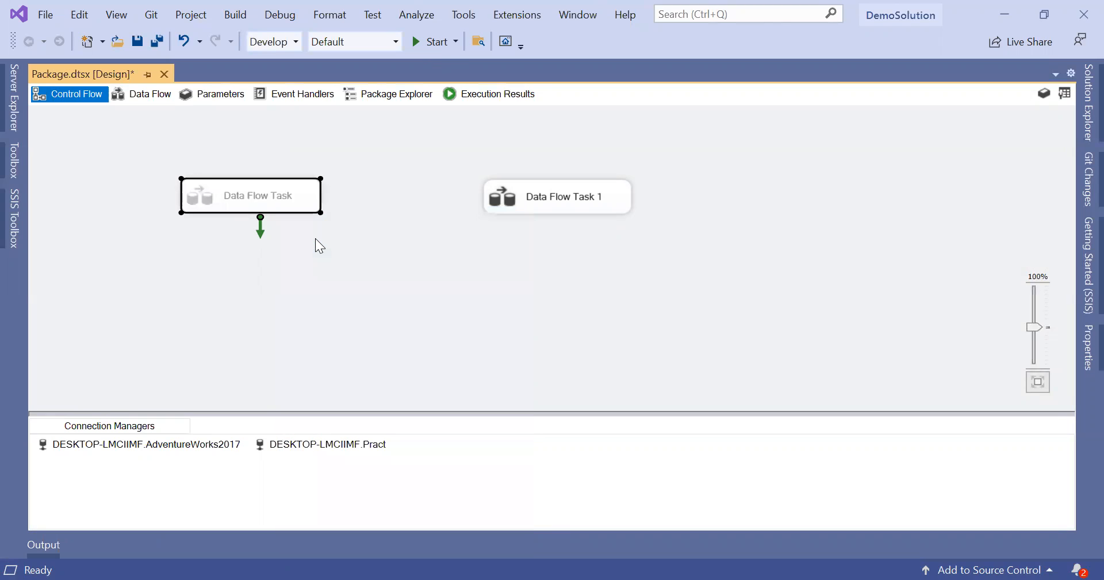
pyautogui.click(391, 277)
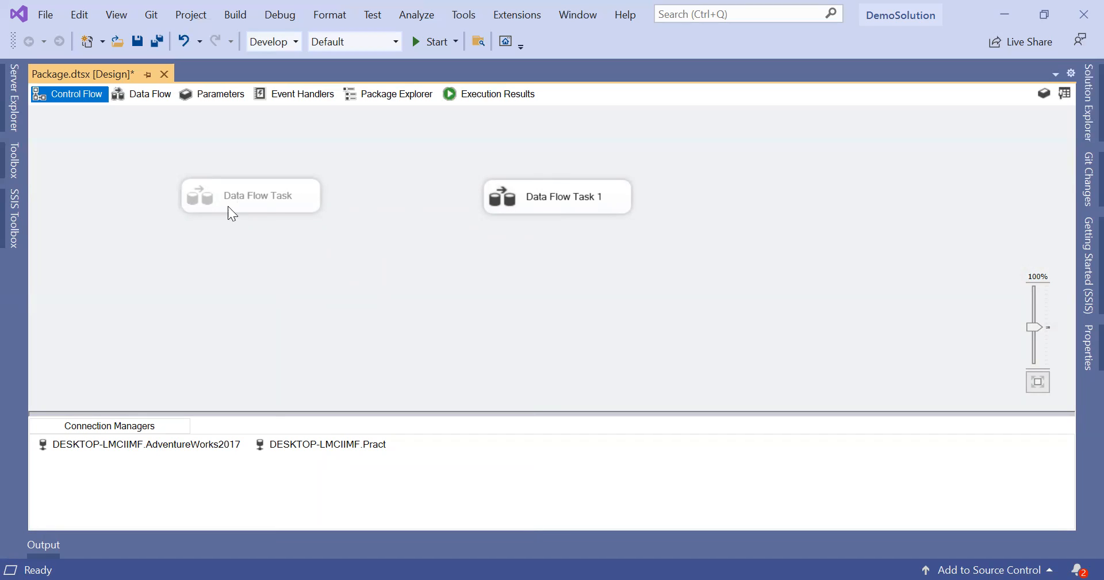
# Rename the newly added Data Flow Task 1 as DF Task for diff DBs.
pyautogui.click(573, 198)
pyautogui.click(573, 198)
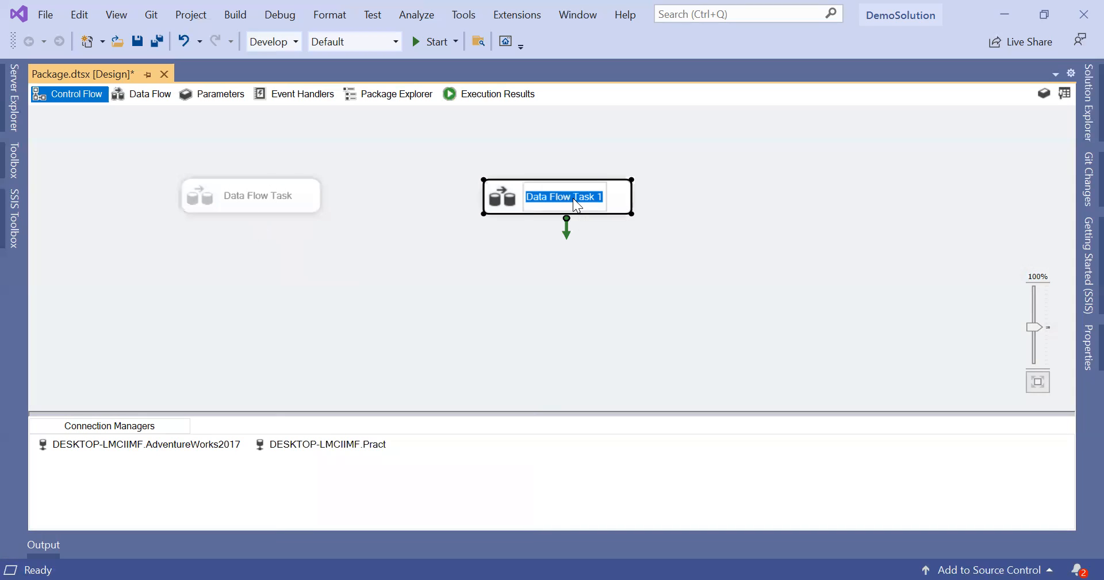
pyautogui.press('BackSpace')
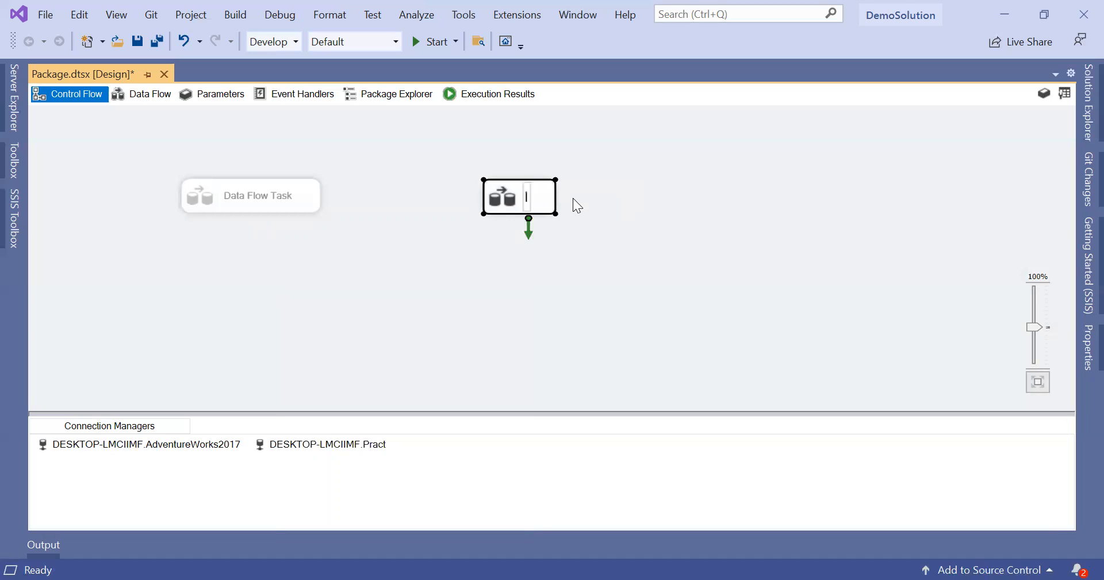
pyautogui.write('D')
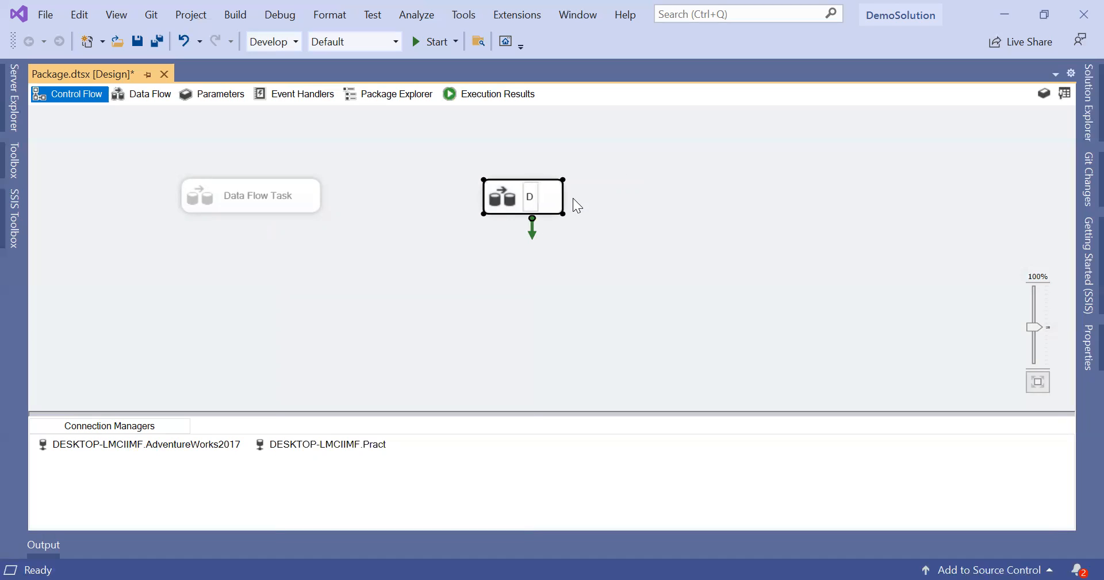
pyautogui.write('F Tas')
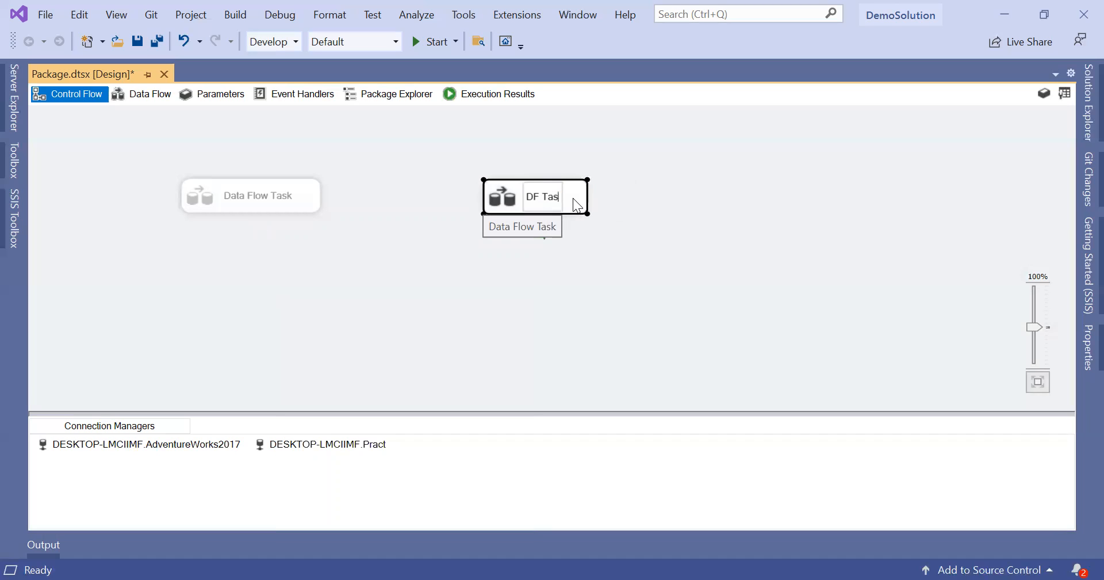
pyautogui.write('k for diff')
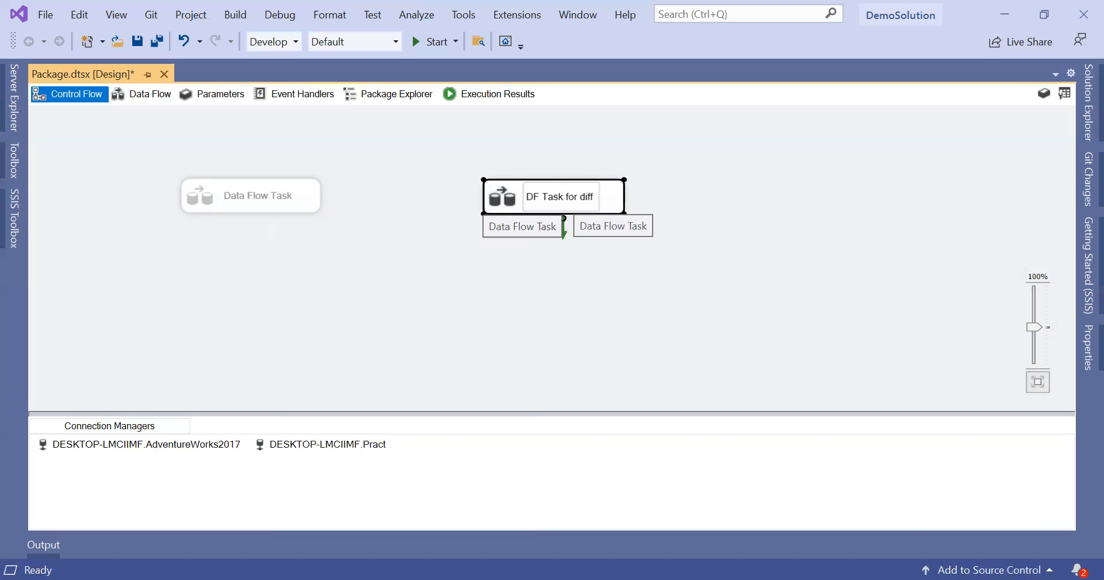
pyautogui.write(' DBs')
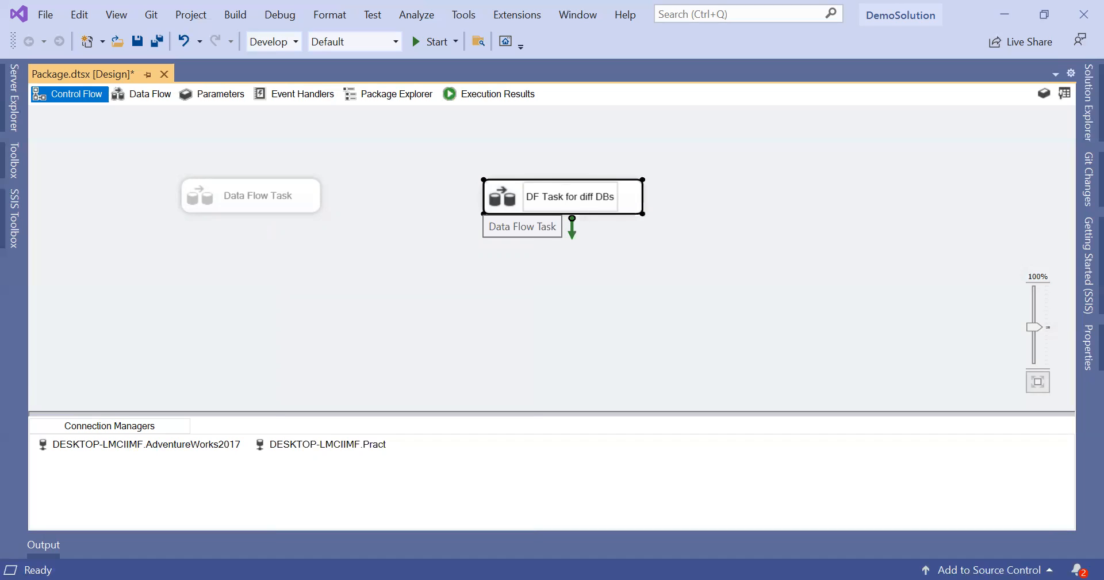
pyautogui.press('Return')
pyautogui.click(550, 273)
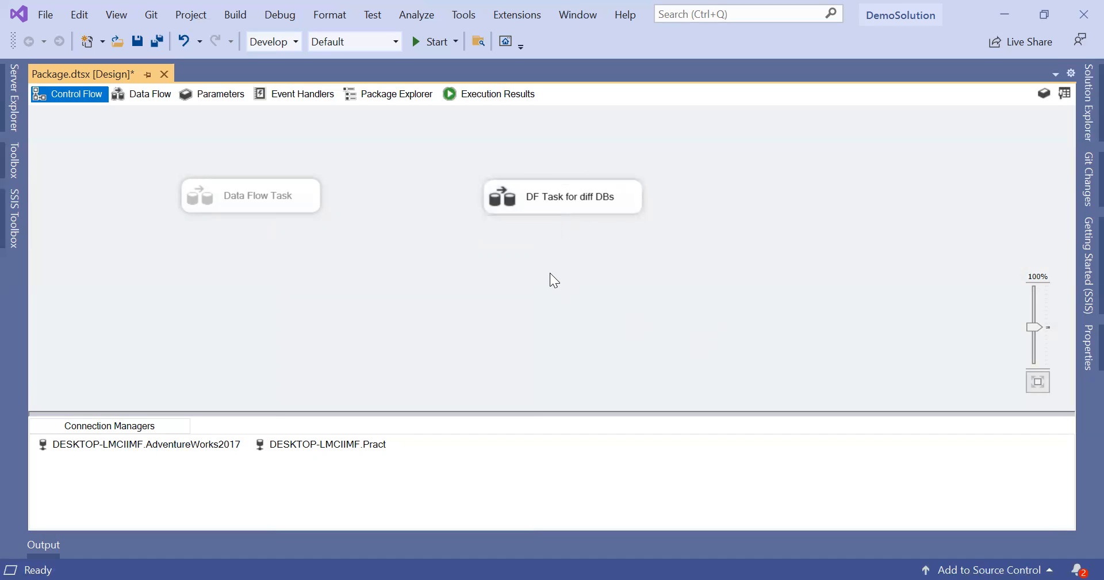
# In the data flow of DF Task for diff DBs, add a SQL Server source using the DESKTOP-LMCIIMF.AdventureWorks2017 connection.
pyautogui.doubleClick(607, 214)
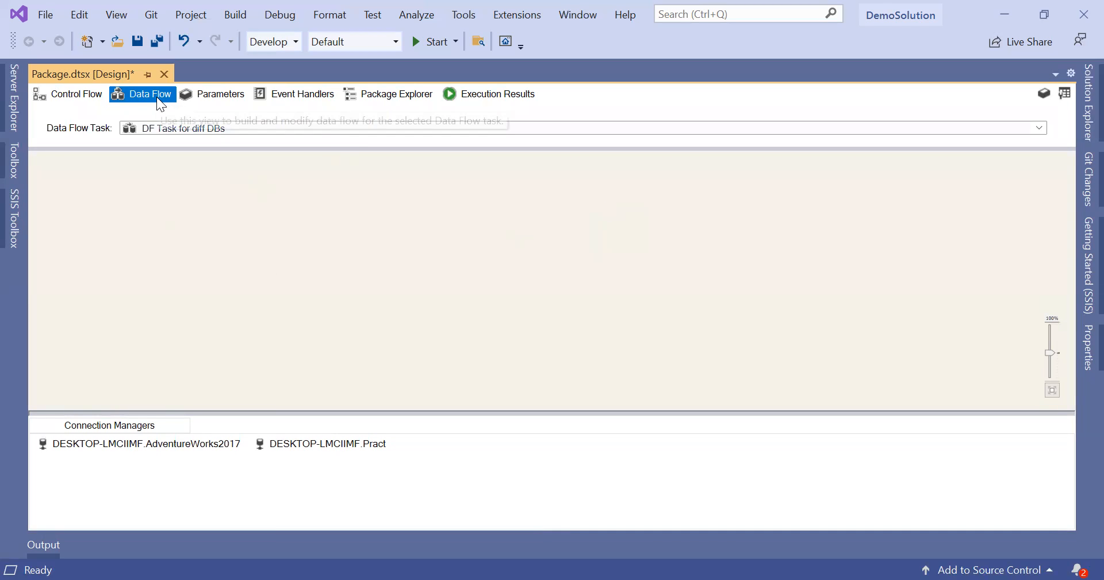
pyautogui.click(14, 226)
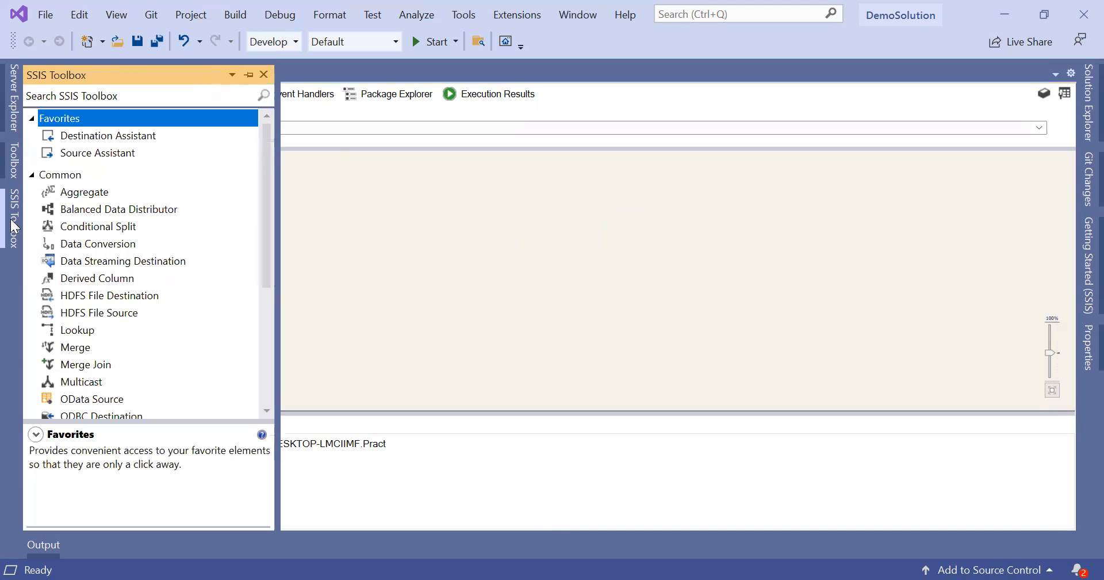
pyautogui.click(251, 79)
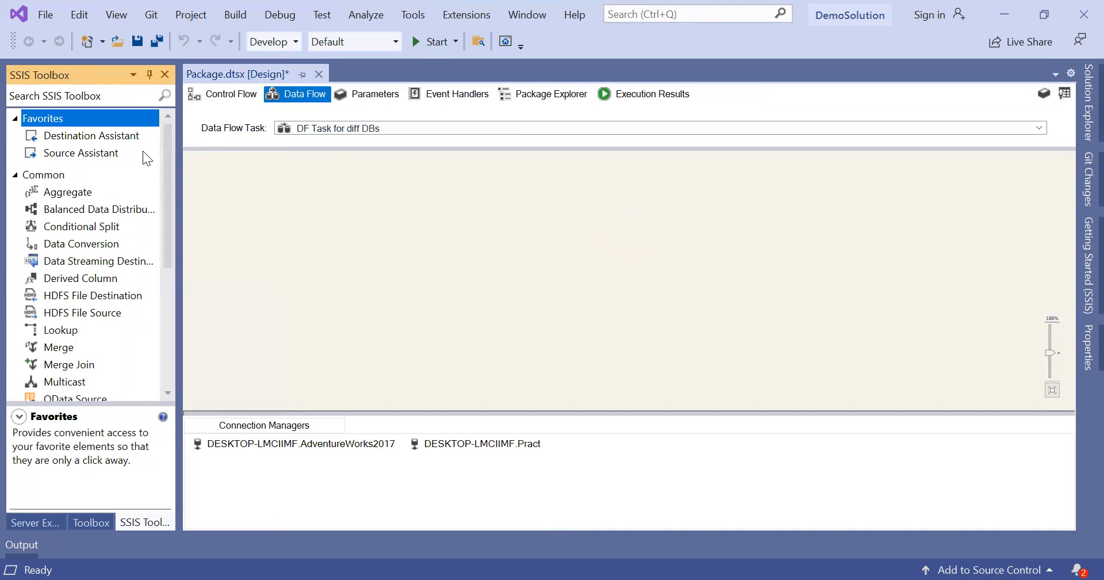
pyautogui.moveTo(113, 156); pyautogui.dragTo(514, 190)
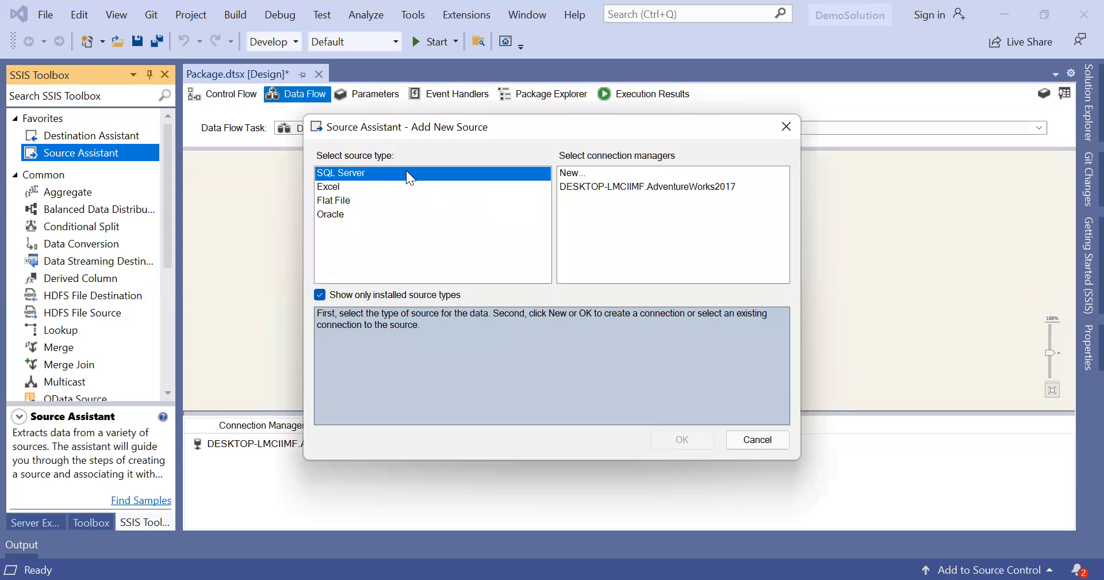
pyautogui.click(626, 188)
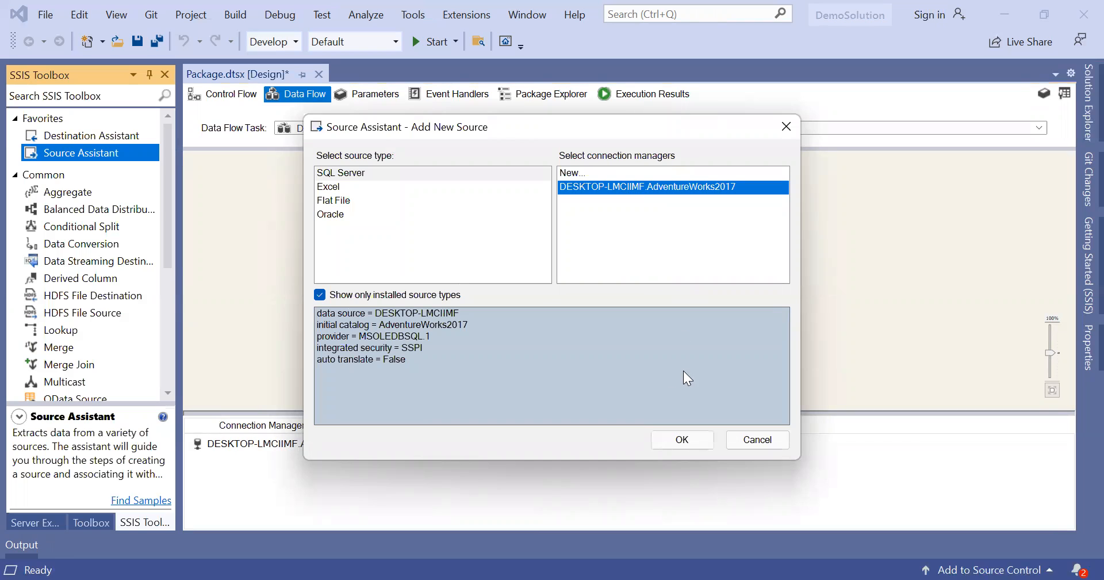
pyautogui.click(690, 443)
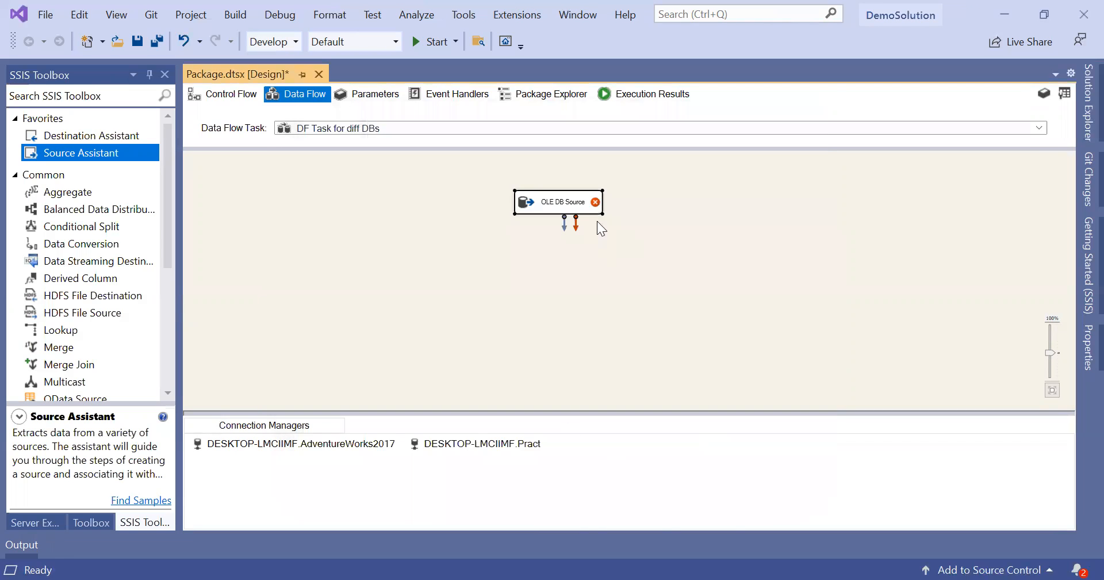
# Configure the OLE DB Source to read from the [HumanResources].[Employee] table.
pyautogui.doubleClick(598, 210)
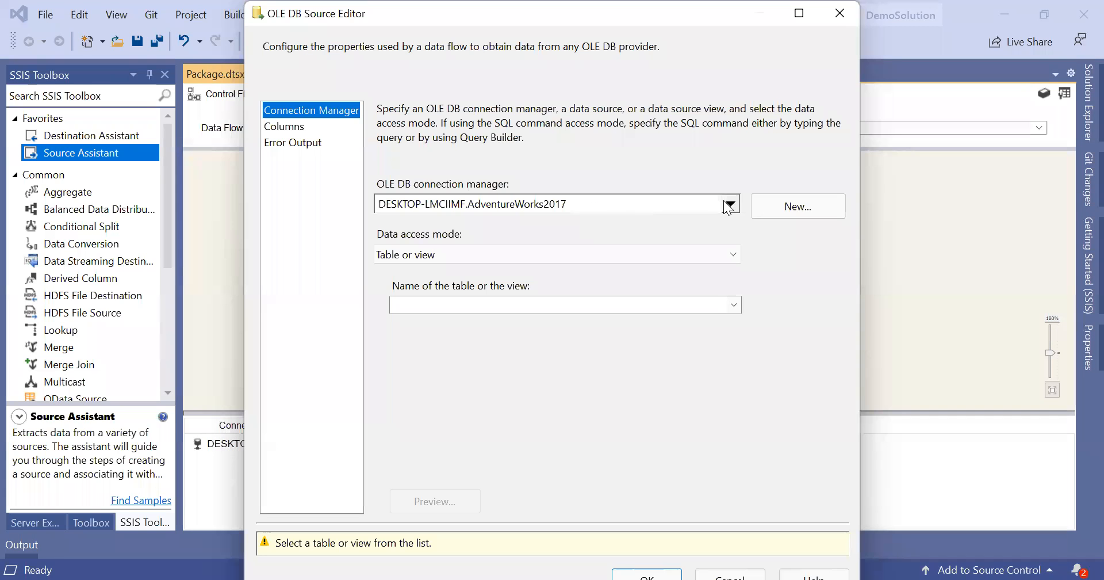
pyautogui.click(735, 305)
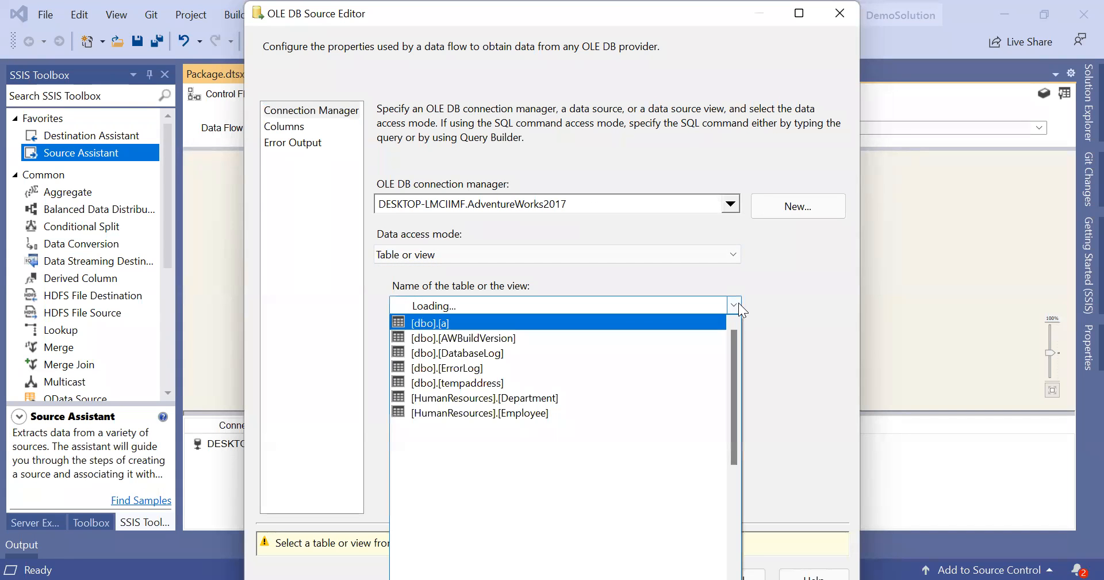
pyautogui.click(575, 412)
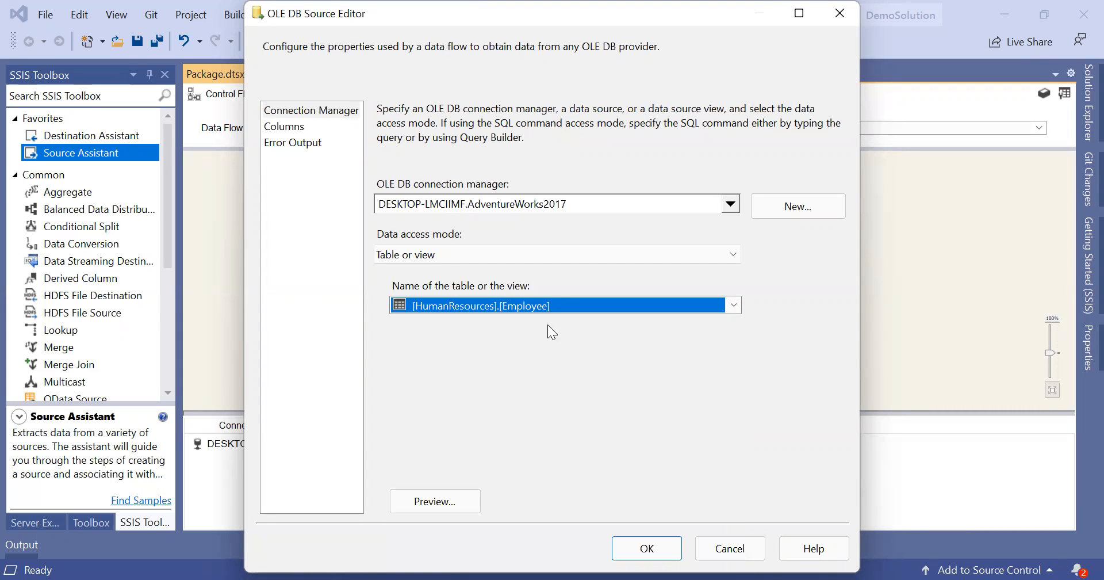
# Exclude the CurrentFlag and SalariedFlag columns from the OLE DB Source, check its error output settings and accept the configuration.
pyautogui.click(313, 124)
pyautogui.click(288, 125)
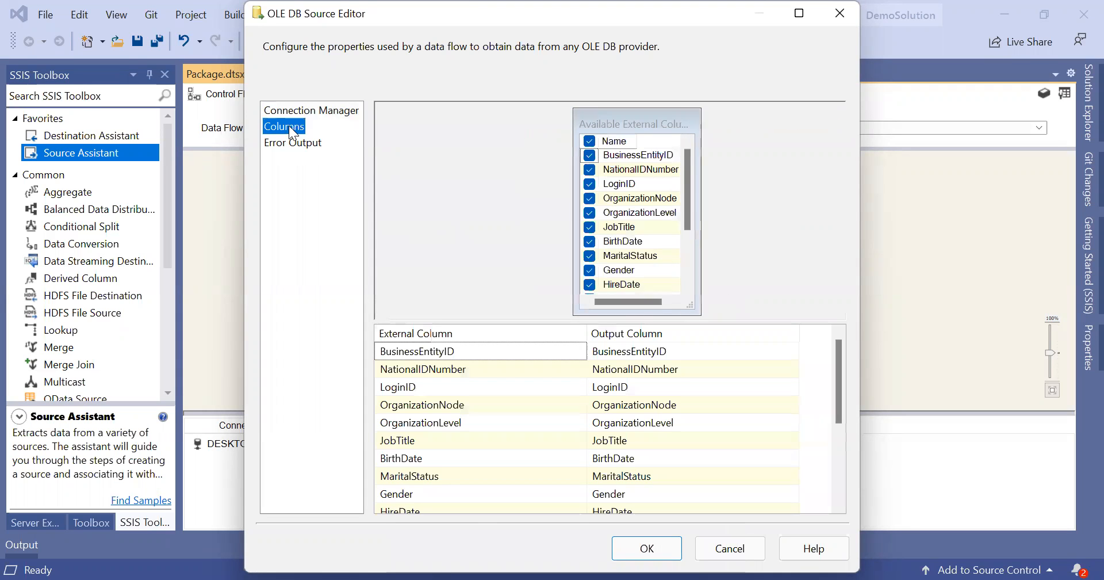
pyautogui.click(687, 256)
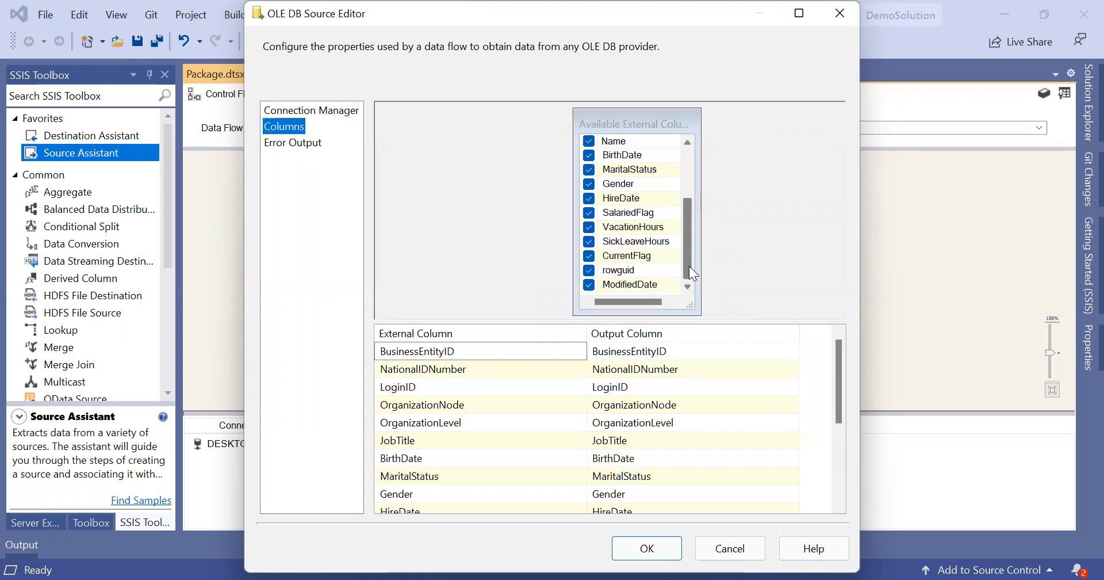
pyautogui.click(590, 256)
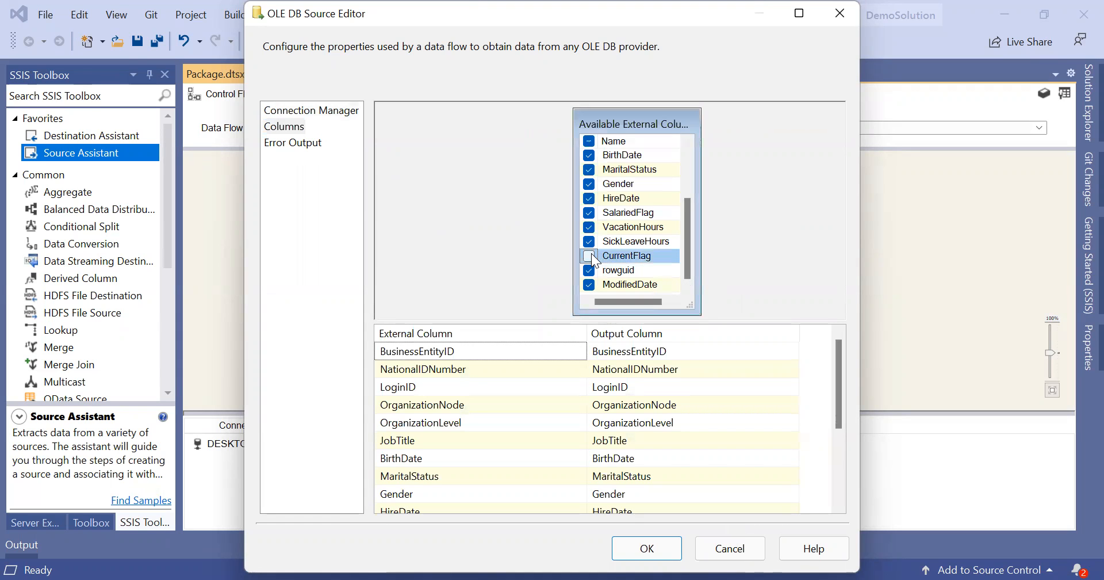
pyautogui.click(589, 213)
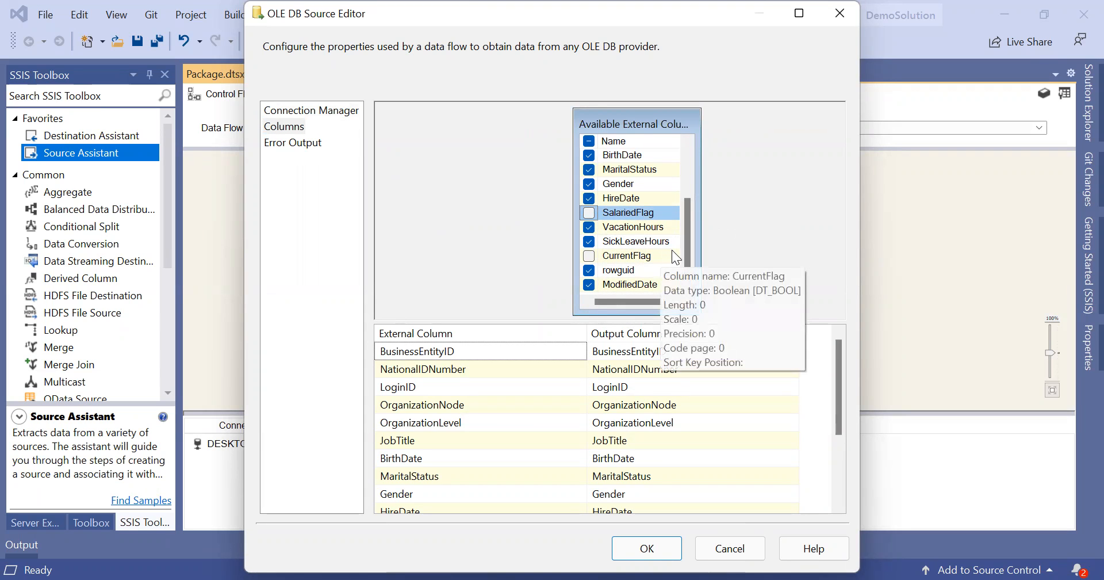
pyautogui.moveTo(687, 217)
pyautogui.mouseDown()
pyautogui.moveTo(688, 156)
pyautogui.moveTo(690, 224)
pyautogui.mouseUp()
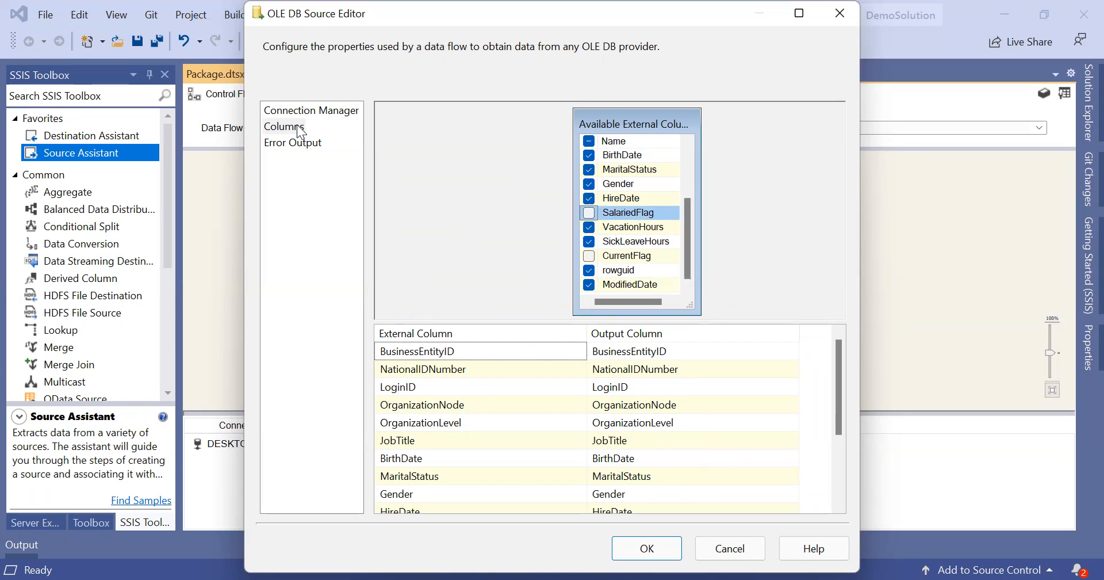
pyautogui.click(299, 139)
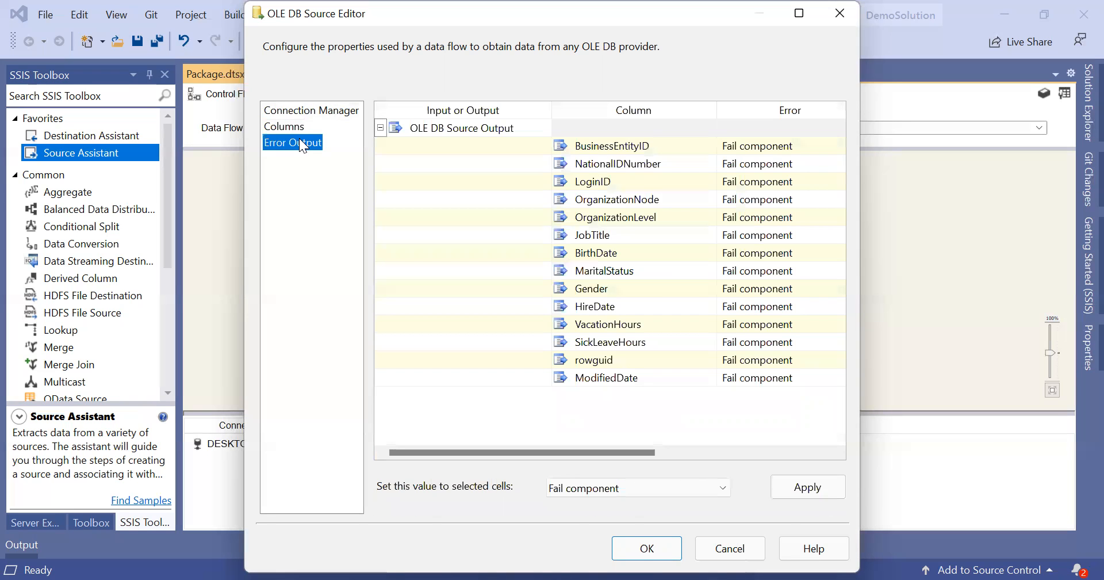
pyautogui.click(314, 110)
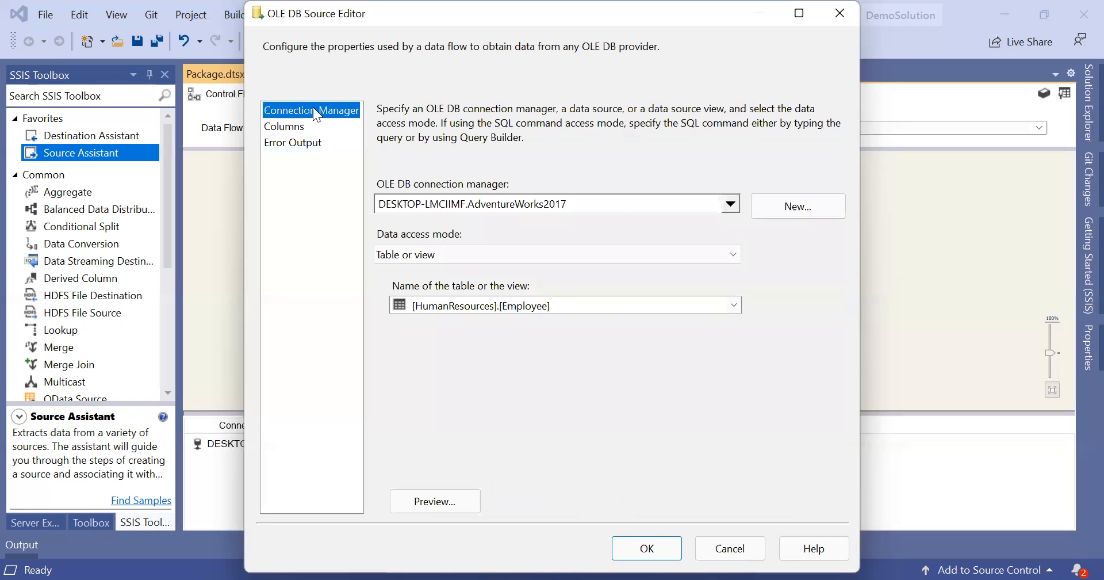
pyautogui.click(643, 555)
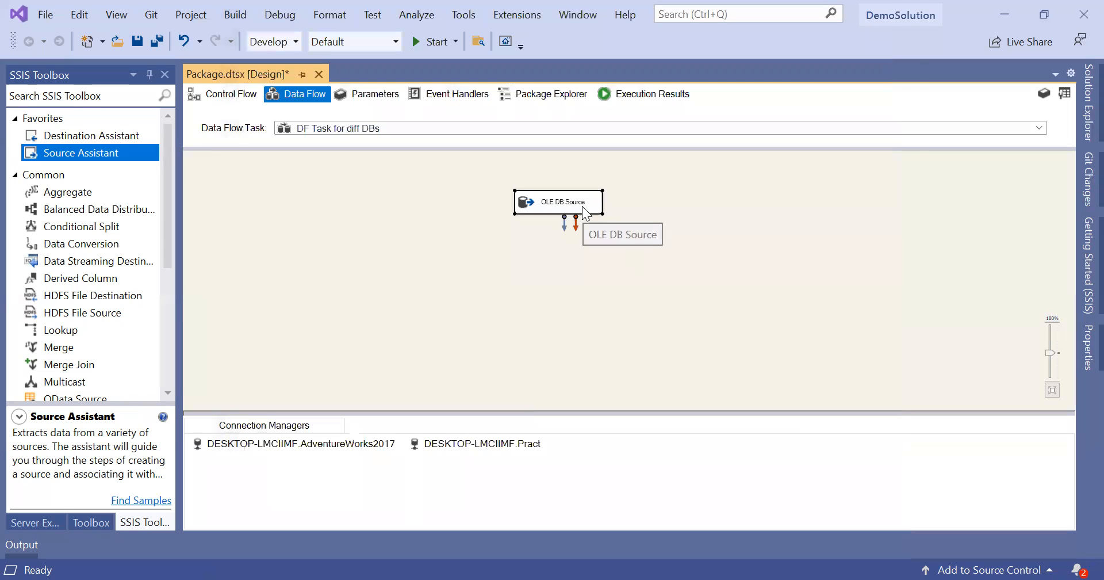
# Add a SQL Server destination to the data flow and begin a new connection manager for it.
pyautogui.click(46, 137)
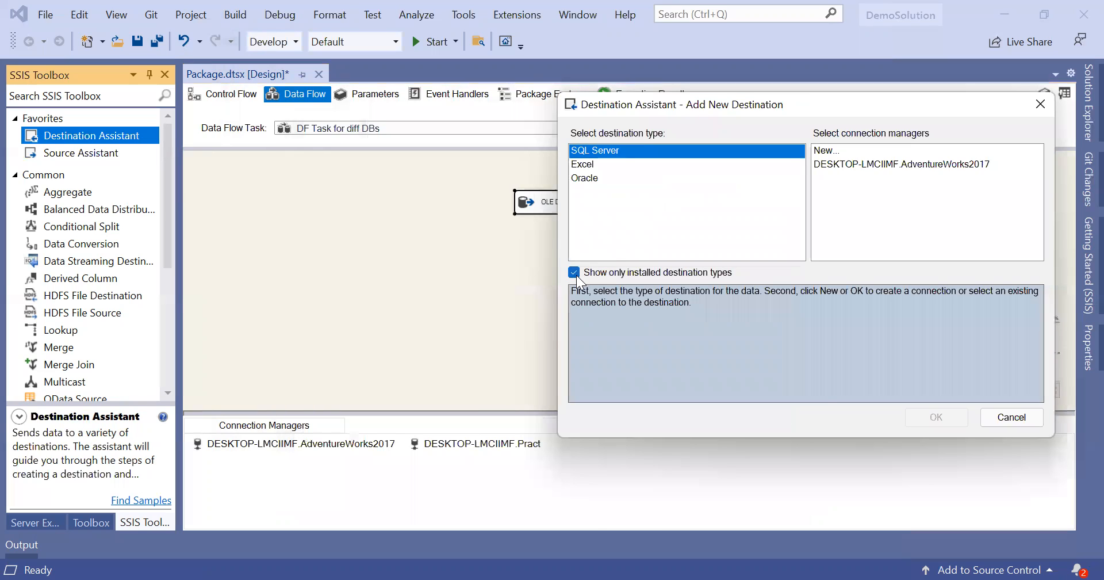
pyautogui.click(575, 274)
pyautogui.click(575, 274)
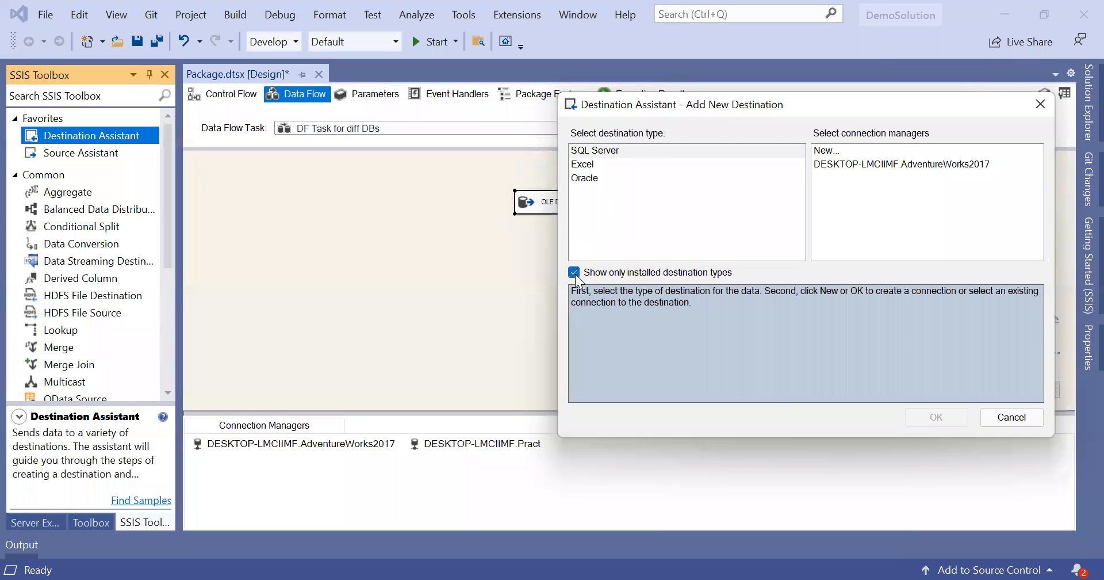
pyautogui.click(677, 151)
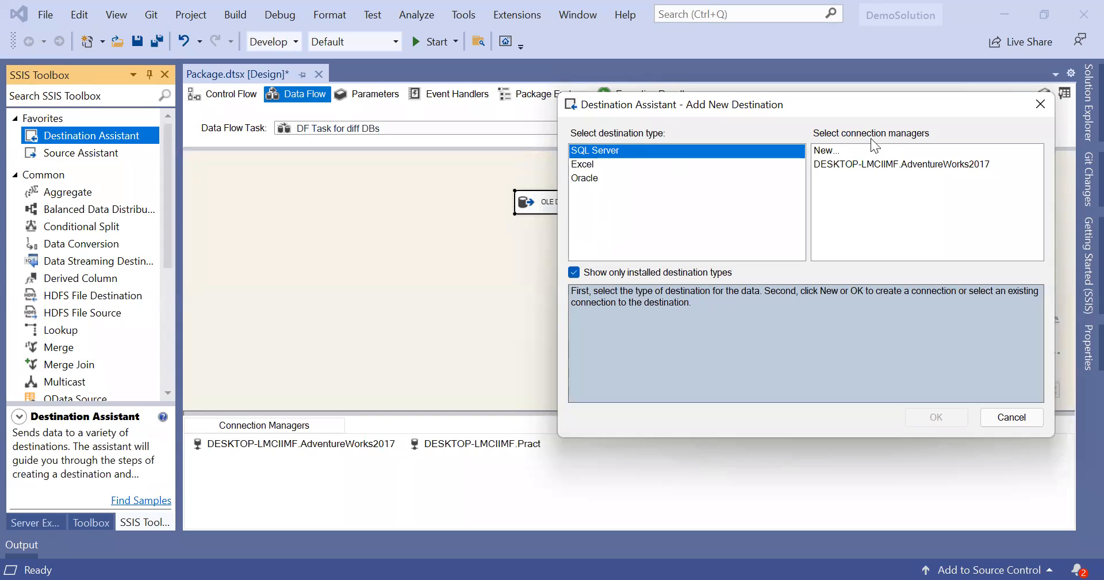
pyautogui.moveTo(856, 106); pyautogui.dragTo(692, 110)
pyautogui.click(670, 156)
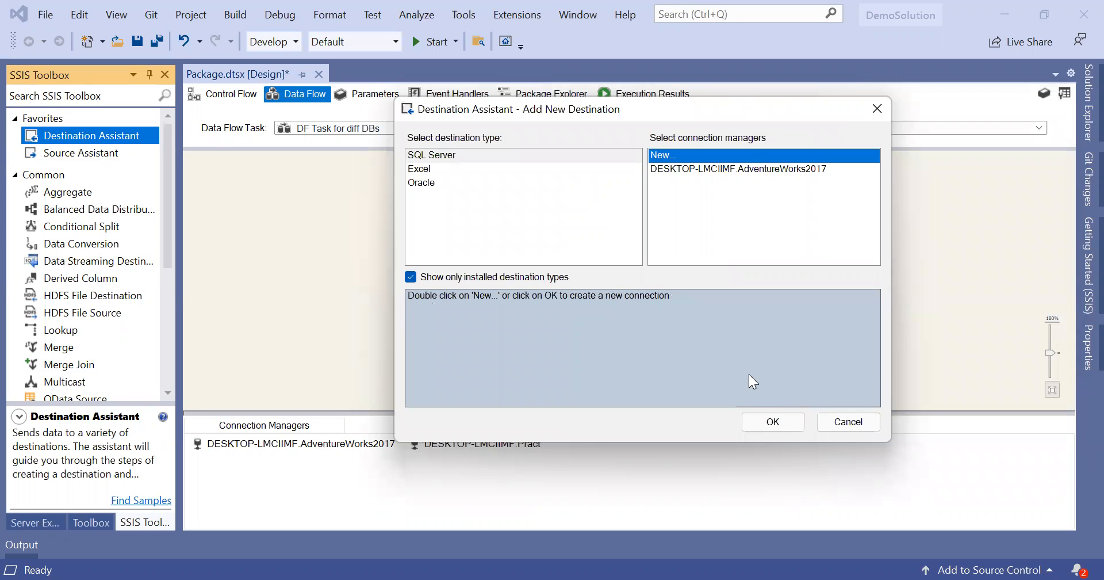
pyautogui.doubleClick(672, 157)
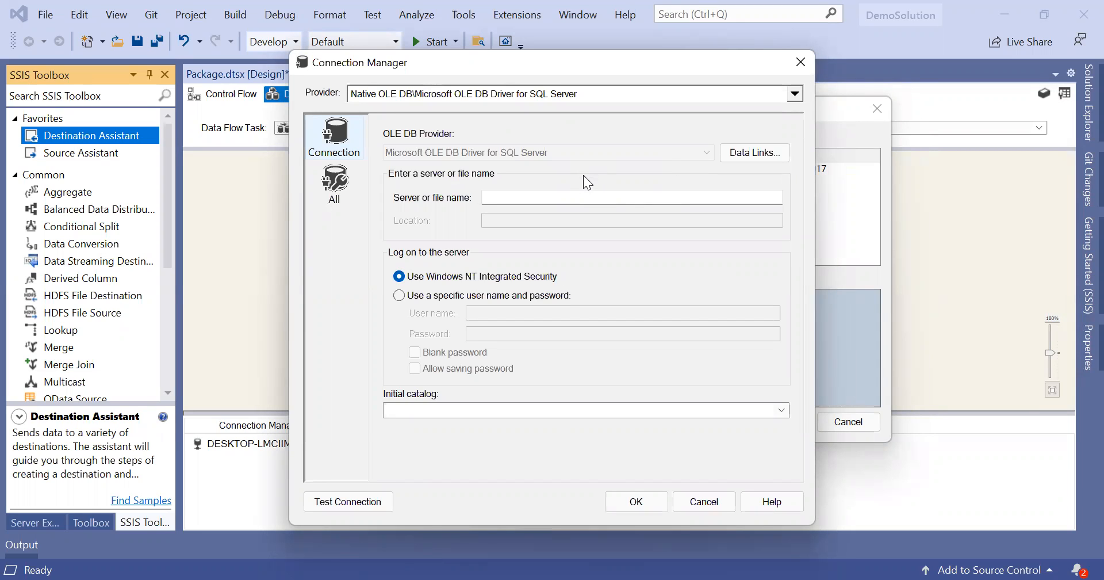
pyautogui.click(591, 197)
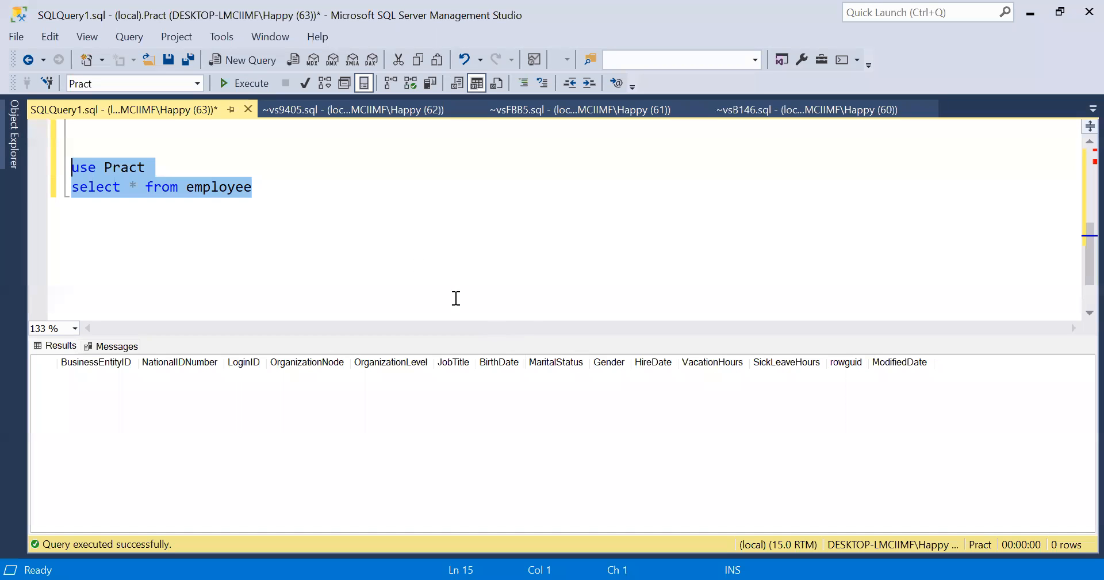
pyautogui.click(411, 256)
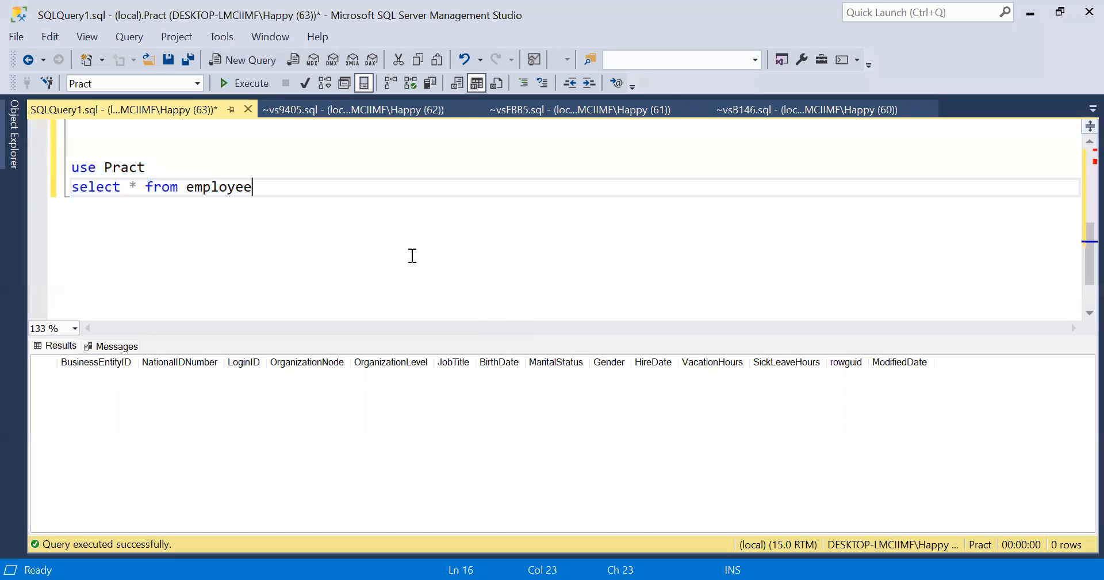
pyautogui.scroll(-3, 411, 257)
pyautogui.moveTo(294, 260); pyautogui.dragTo(209, 240)
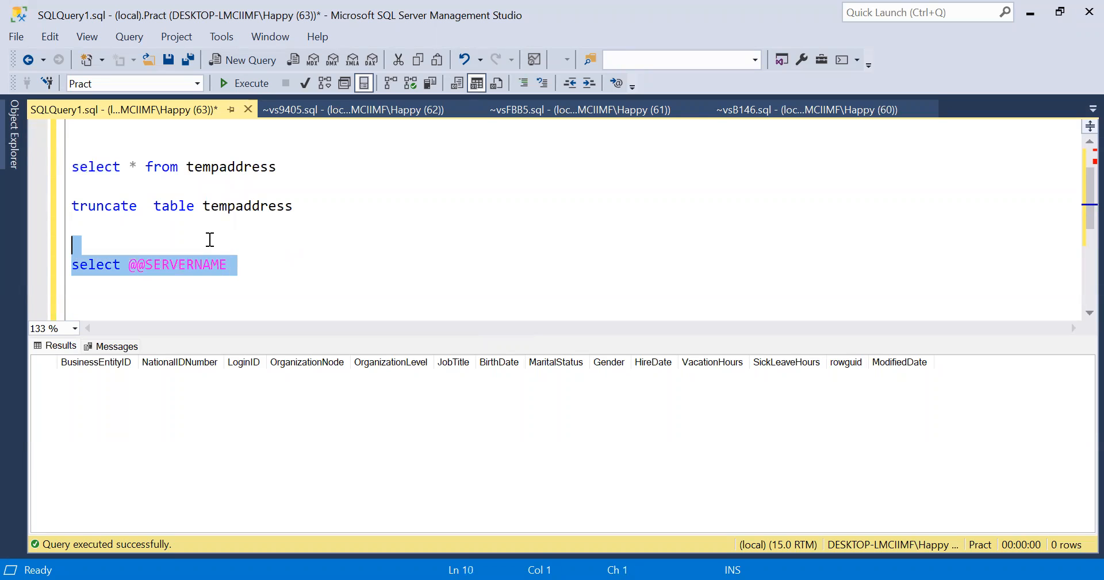
pyautogui.press('F5')
pyautogui.click(128, 376)
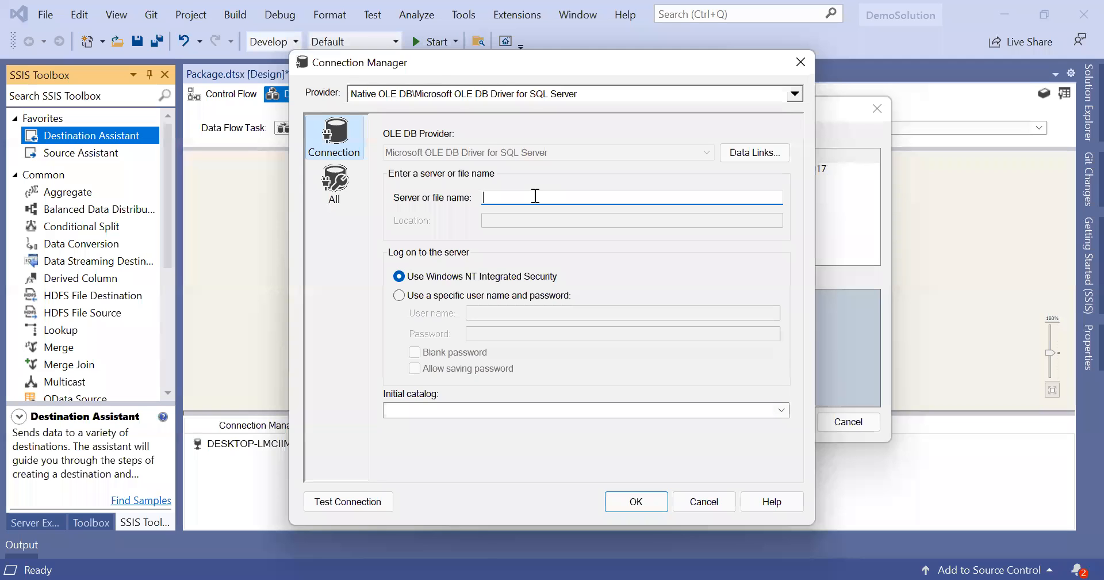
# Back in Visual Studio, set the new connection's server to DESKTOP-LMCIIMF and its initial catalog to Pract, and accept it.
pyautogui.write('DESKTOP-LMCIIMF')
pyautogui.press('Tab')
pyautogui.press('Tab')
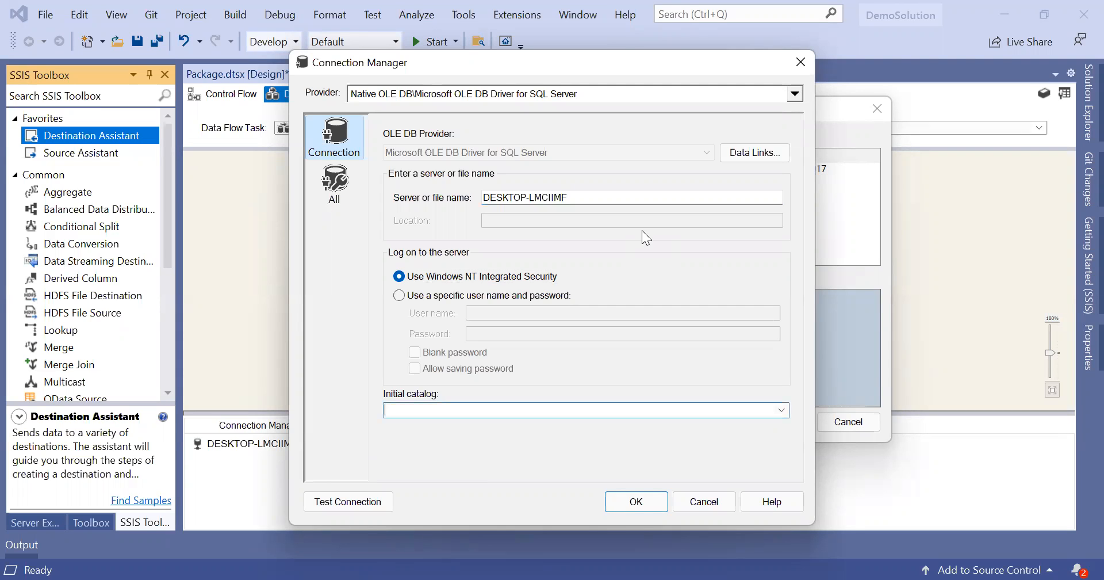
pyautogui.click(783, 410)
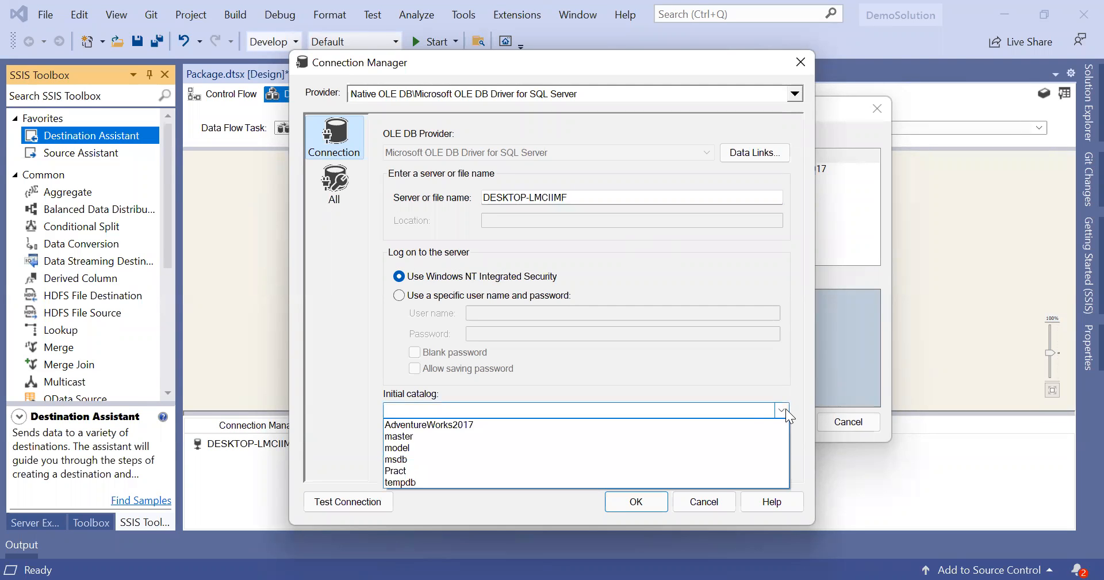
pyautogui.click(593, 470)
pyautogui.click(635, 499)
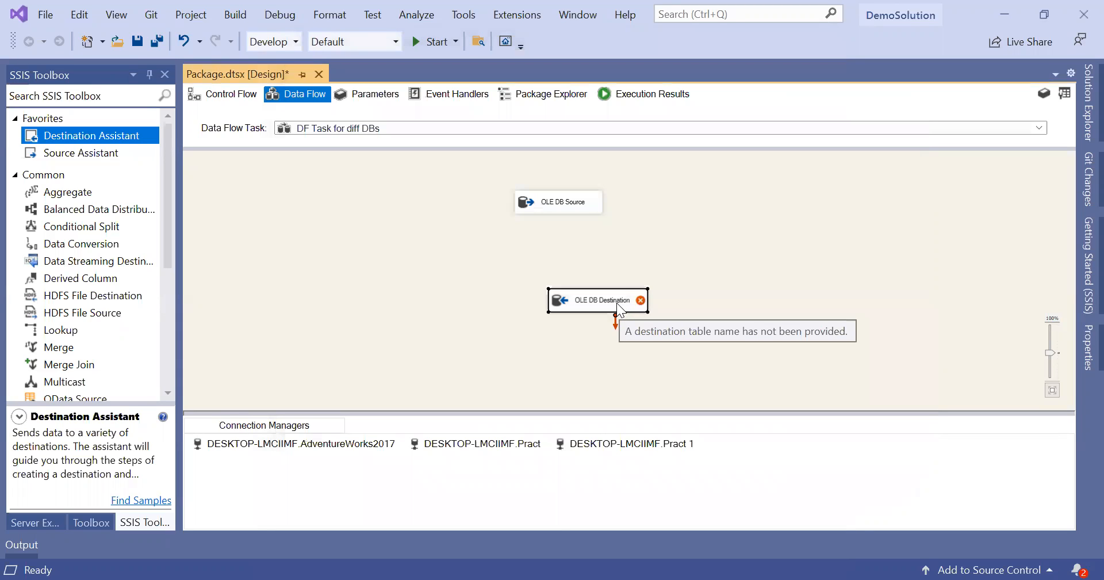
# Open the OLE DB Destination for editing despite the missing input columns, check its available connection managers and leave without changes.
pyautogui.click(616, 303)
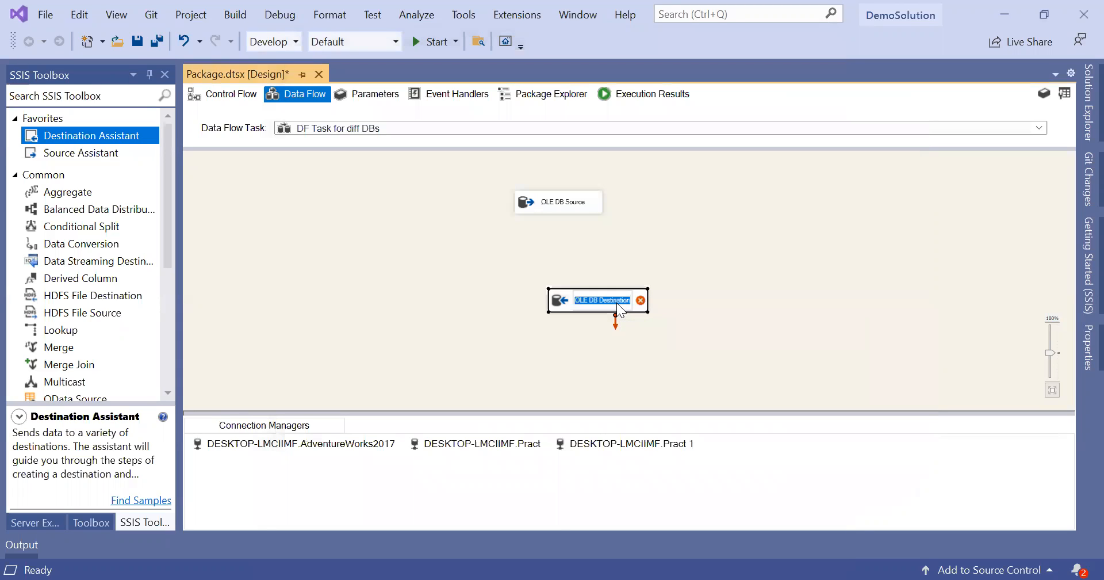
pyautogui.click(690, 395)
pyautogui.doubleClick(563, 303)
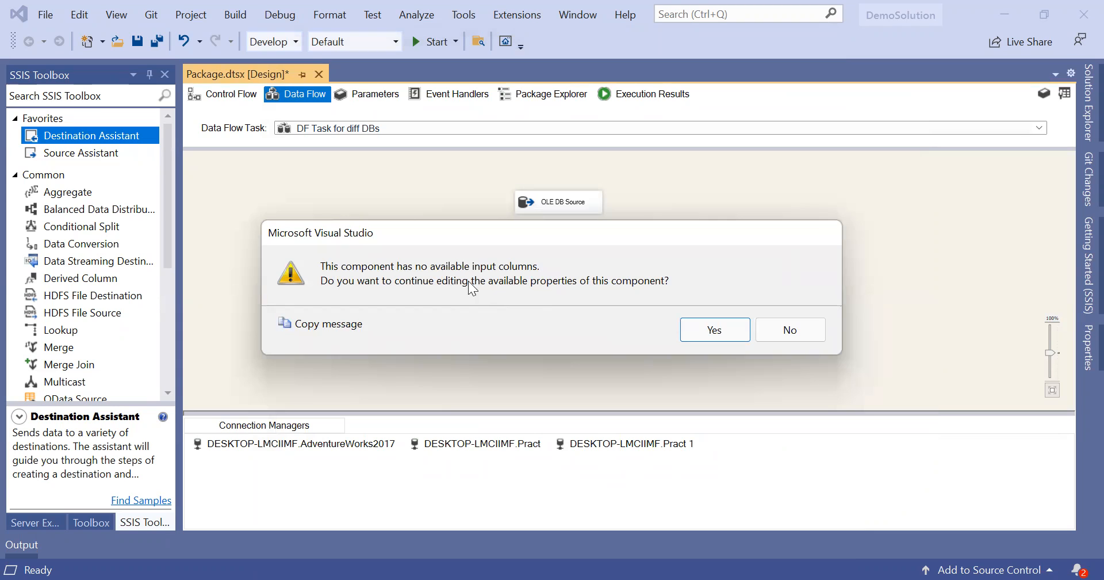
pyautogui.click(708, 332)
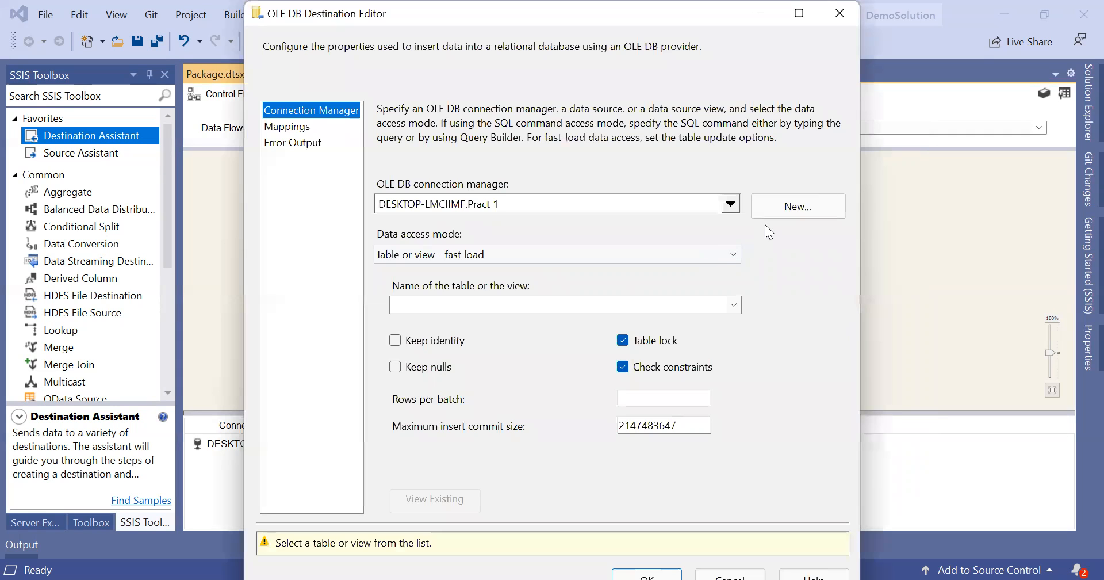
pyautogui.click(734, 205)
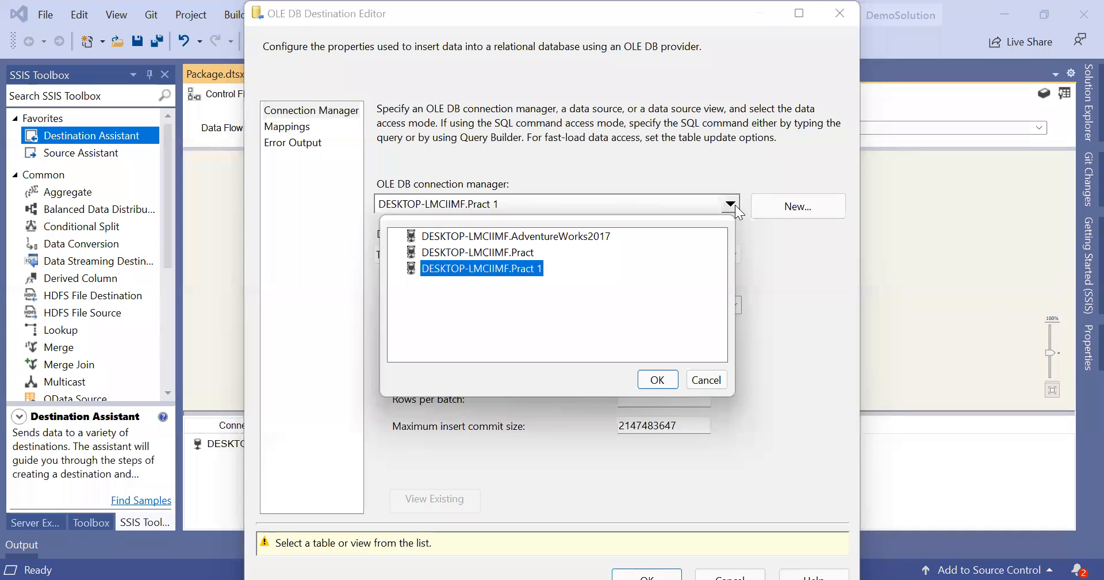
pyautogui.click(713, 378)
pyautogui.click(751, 573)
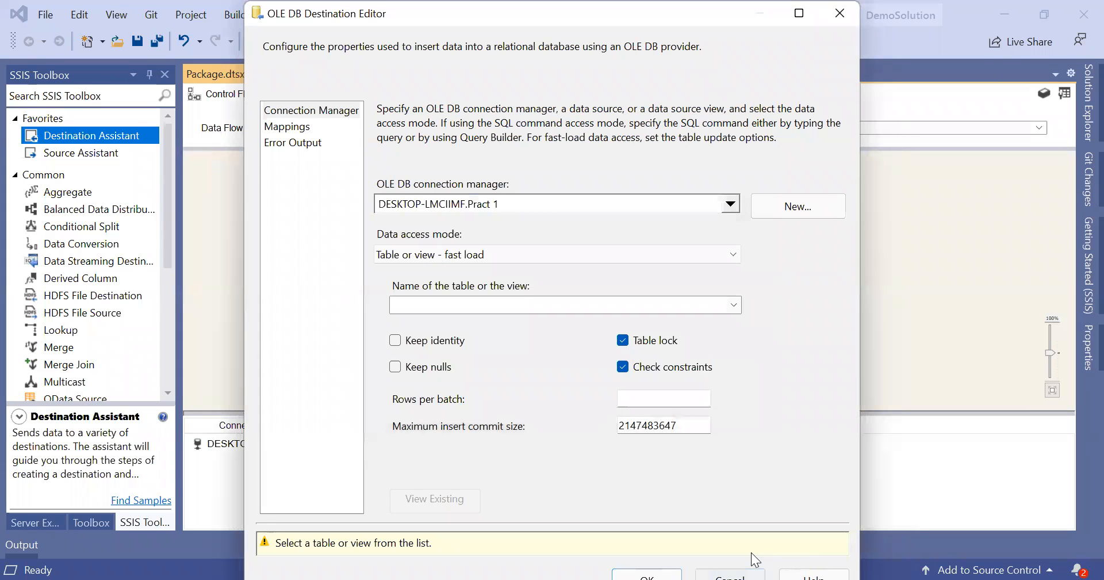
# Delete the duplicate DESKTOP-LMCIIMF.Pract 1 connection manager and move the OLE DB Destination directly beneath the OLE DB Source.
pyautogui.click(596, 444)
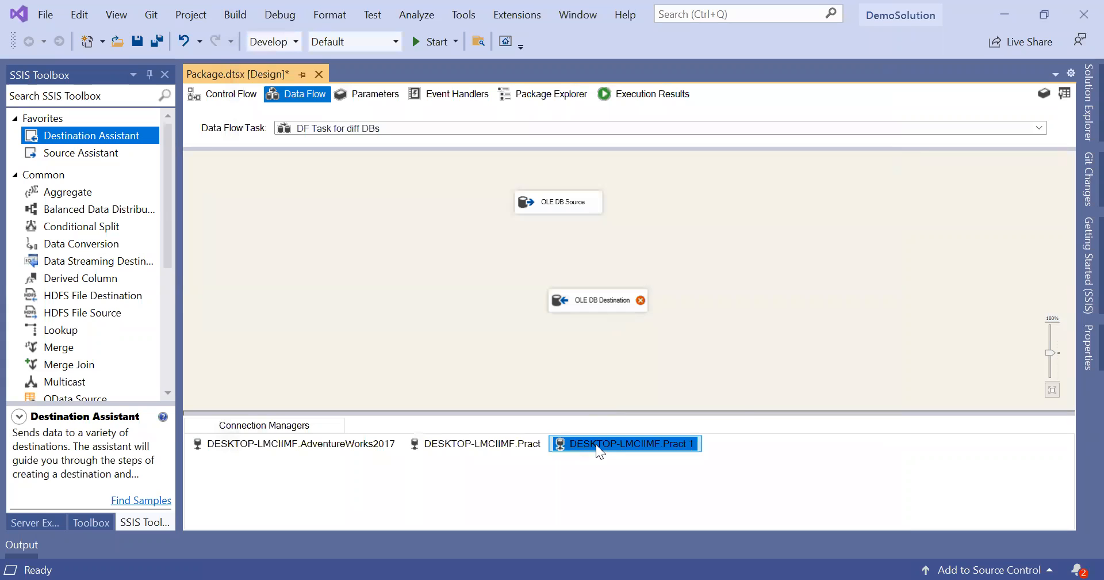
pyautogui.rightClick(596, 444)
pyautogui.click(572, 521)
pyautogui.moveTo(622, 306); pyautogui.dragTo(572, 306)
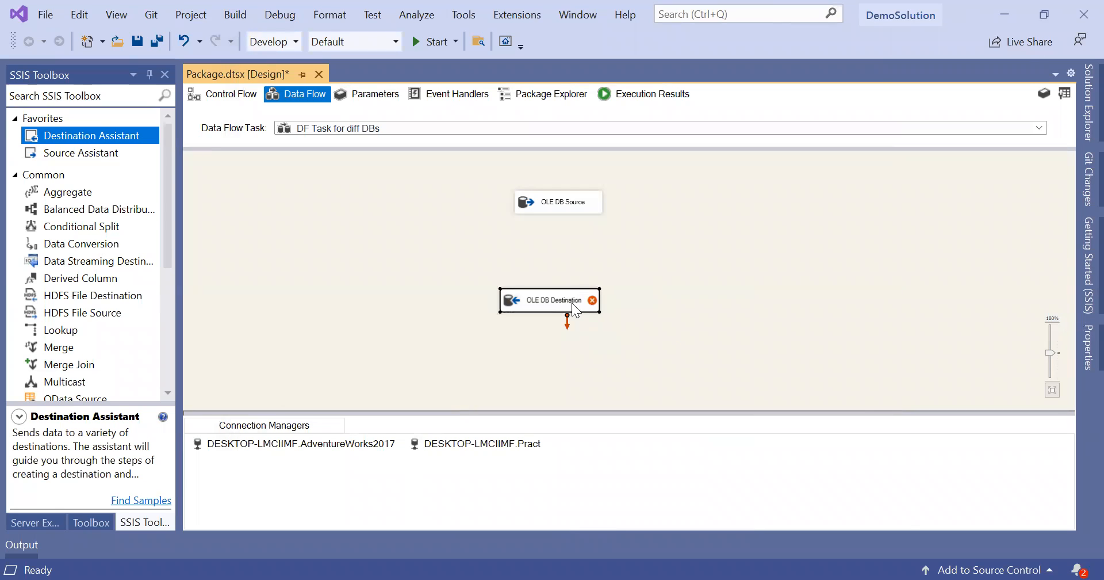
# Try to set the unconnected OLE DB Destination to the DESKTOP-LMCIIMF.Pract connection and the [dbo].[Employee] table.
pyautogui.doubleClick(572, 303)
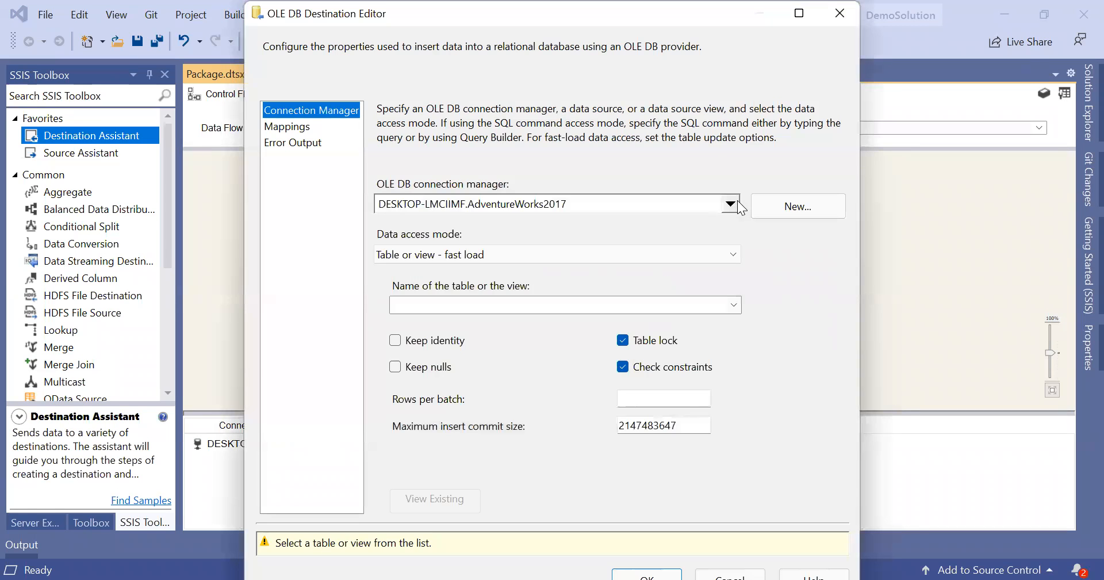
pyautogui.click(738, 206)
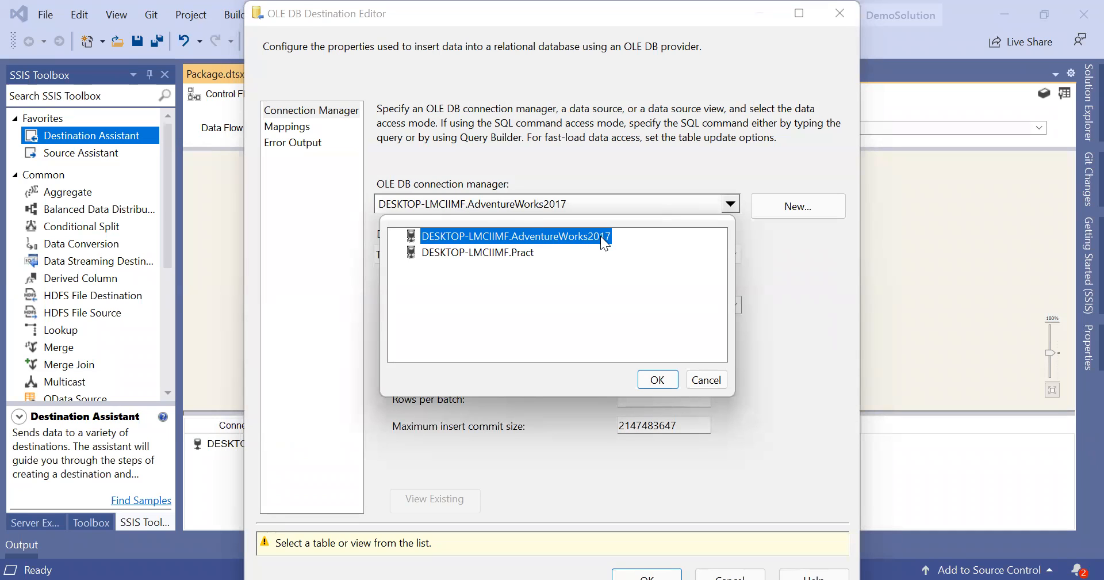
pyautogui.click(486, 253)
pyautogui.click(656, 379)
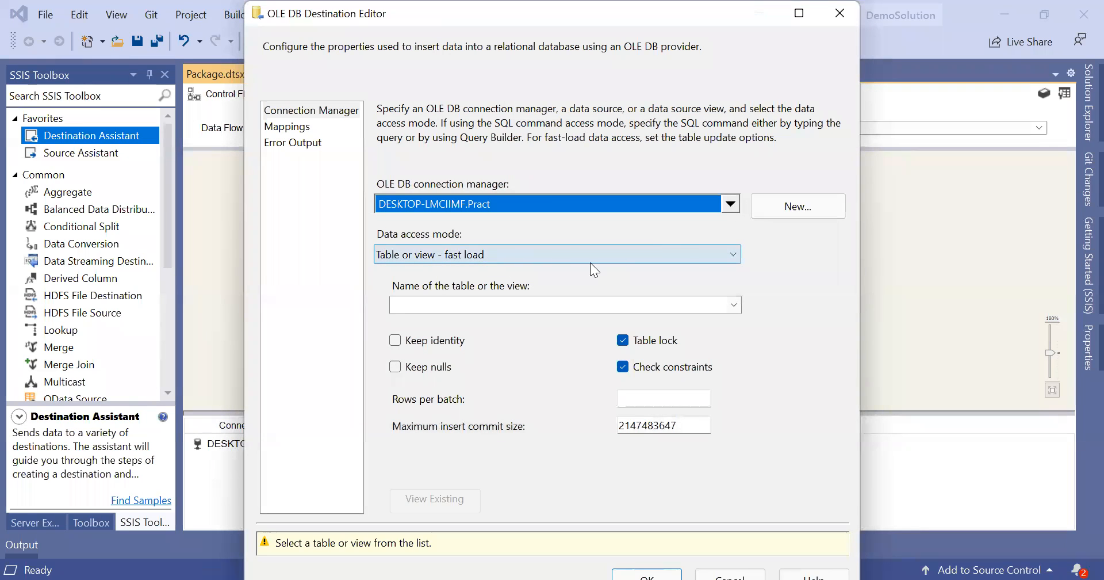
pyautogui.click(735, 304)
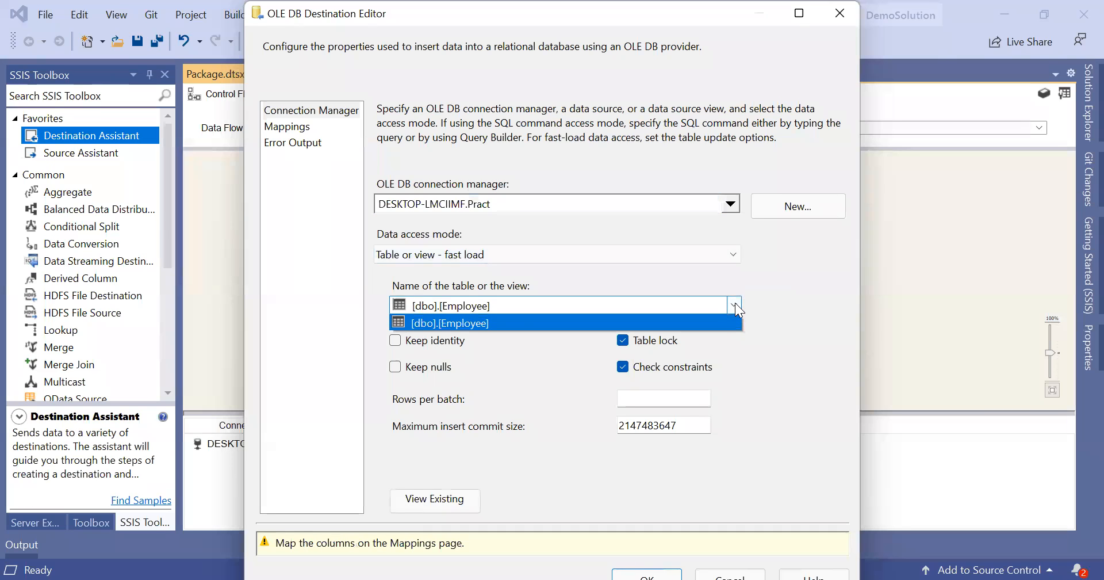
pyautogui.click(488, 324)
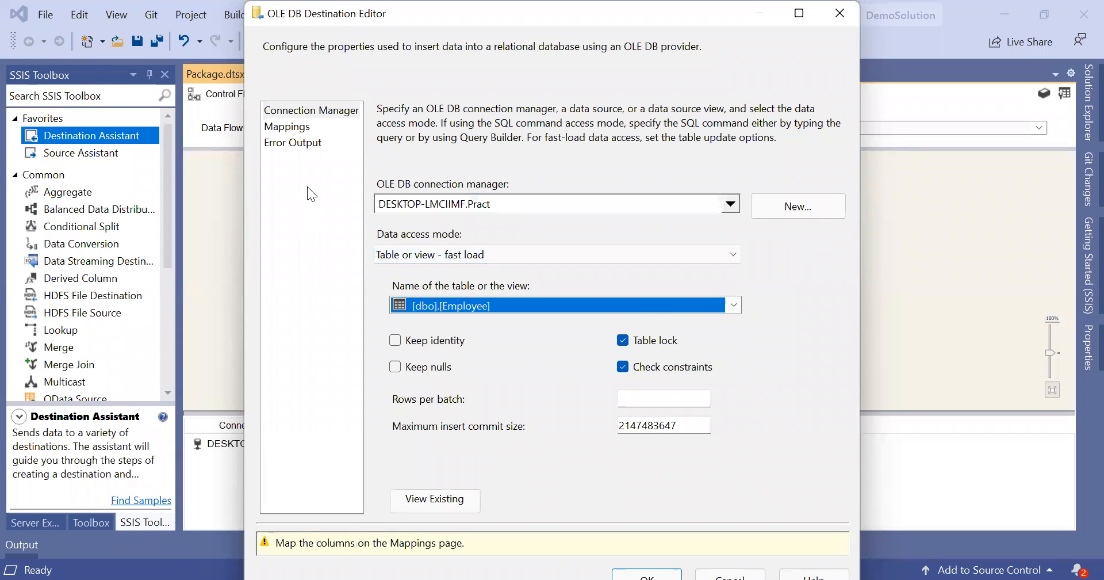
# Examine the OLE DB Destination's input and destination column mappings, then cancel the editor.
pyautogui.click(301, 127)
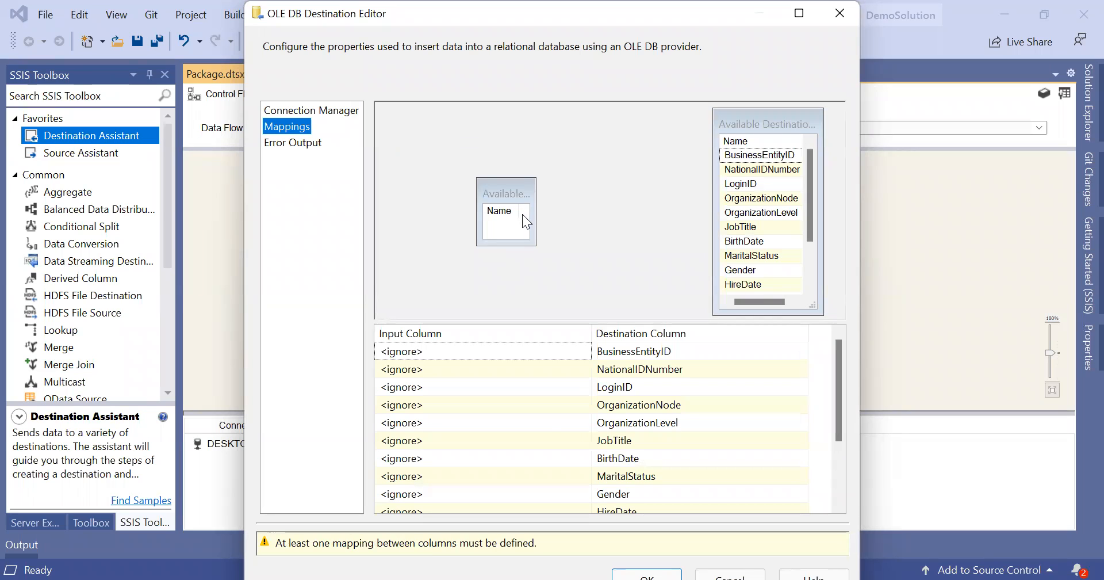
pyautogui.scroll(-2, 548, 417)
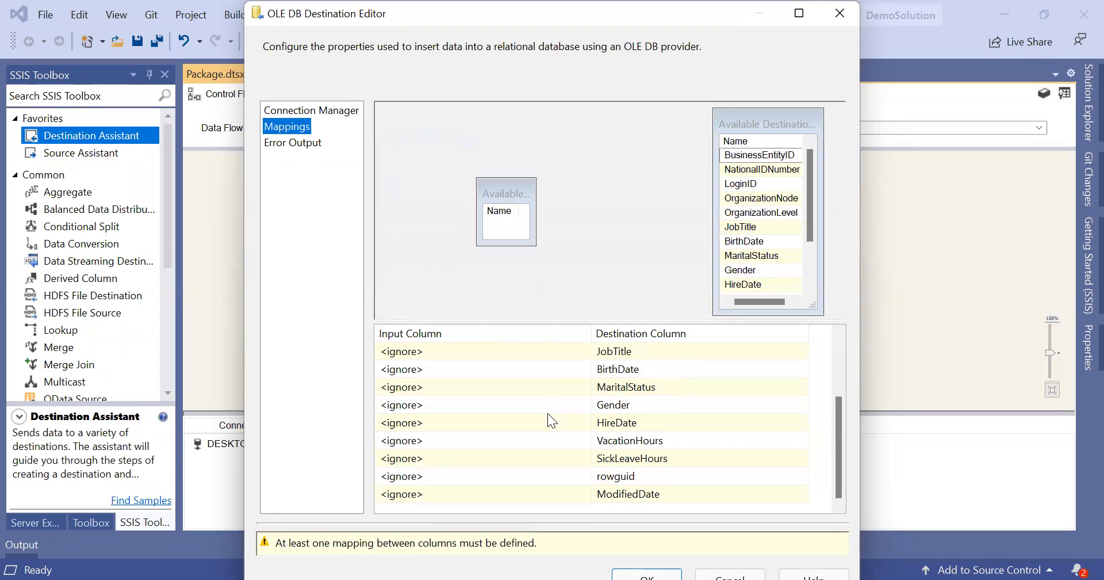
pyautogui.scroll(2, 548, 419)
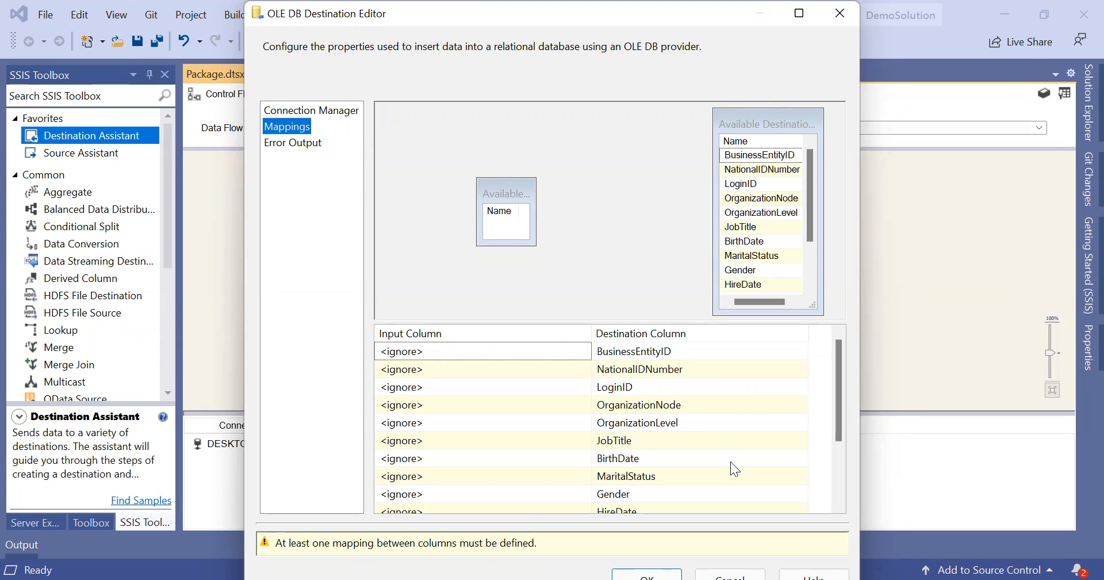
pyautogui.moveTo(730, 462)
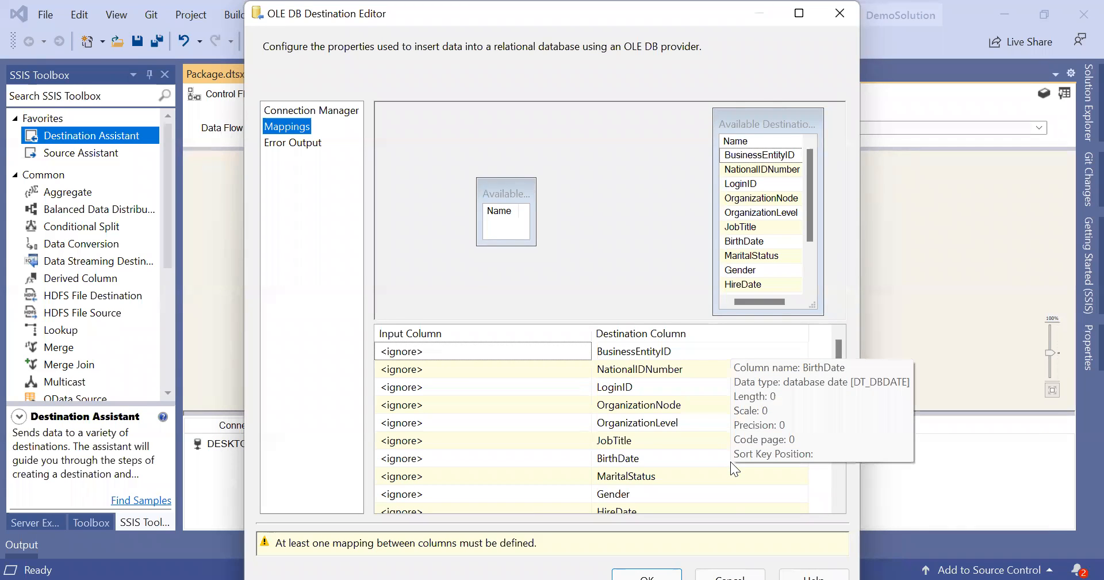
pyautogui.click(737, 570)
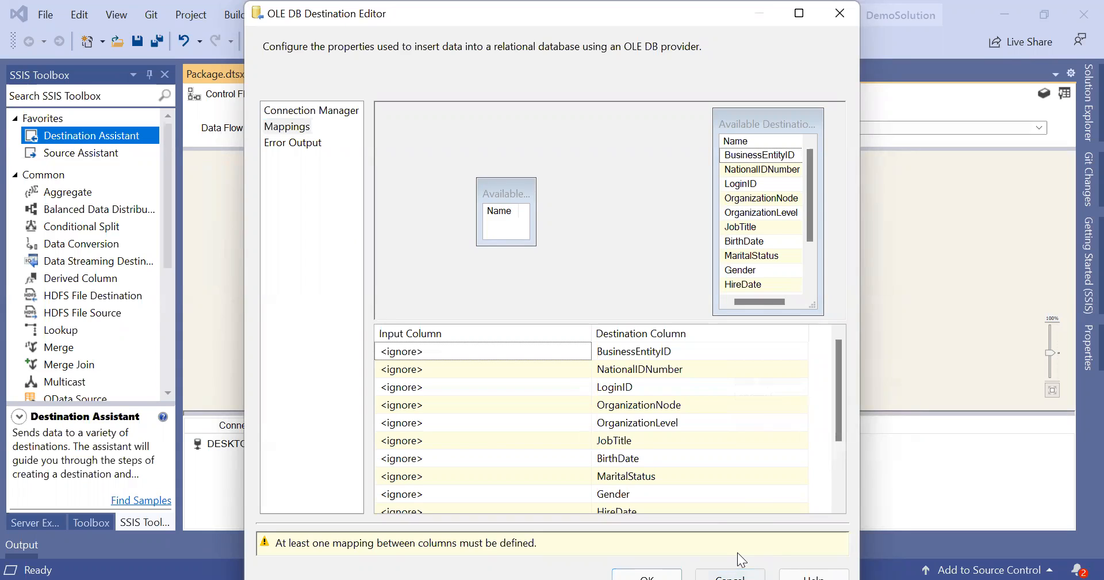
# Connect the OLE DB Source's data output to the OLE DB Destination and set the destination's connection manager to DESKTOP-LMCIIMF.Pract.
pyautogui.click(579, 200)
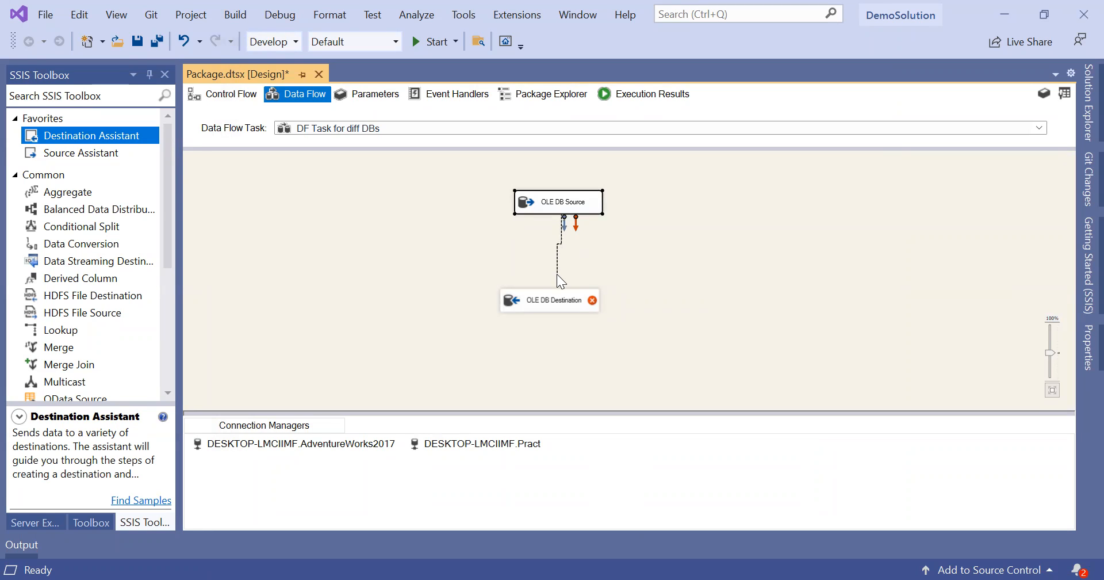
pyautogui.moveTo(533, 289); pyautogui.dragTo(532, 289)
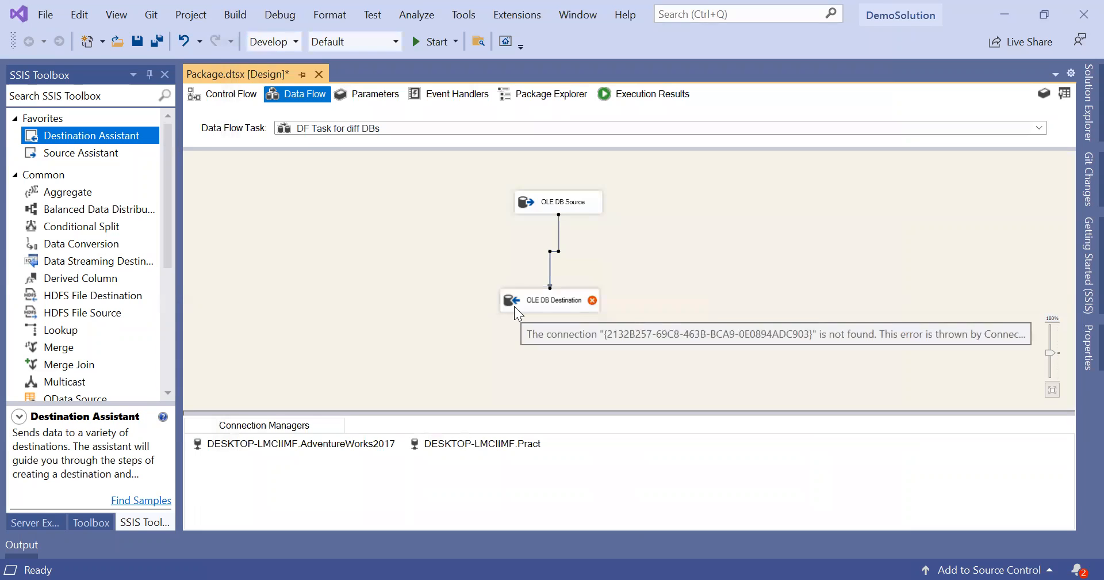
pyautogui.click(514, 306)
pyautogui.doubleClick(514, 306)
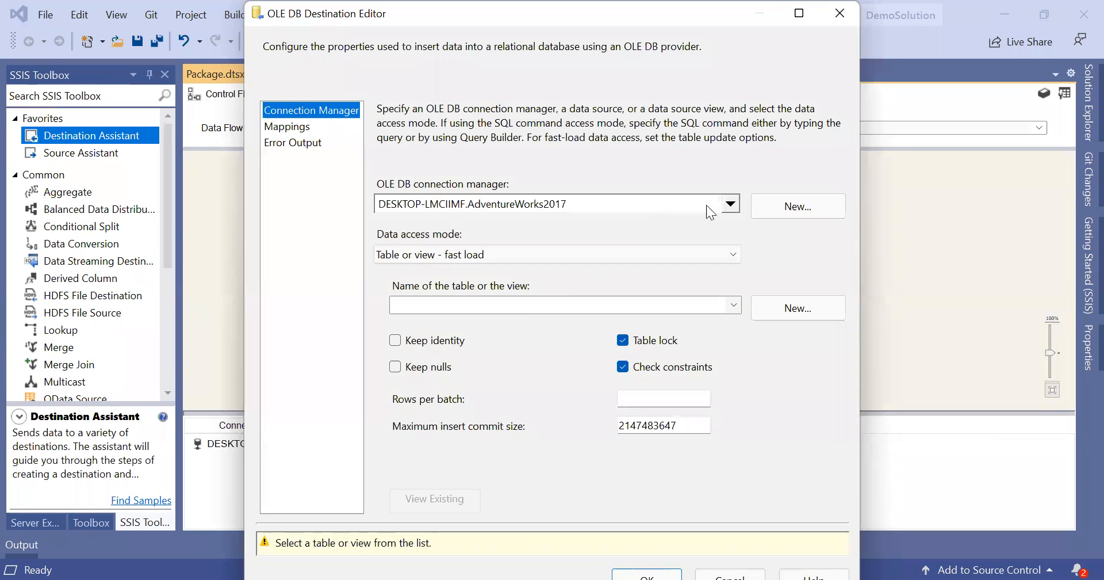
pyautogui.click(729, 203)
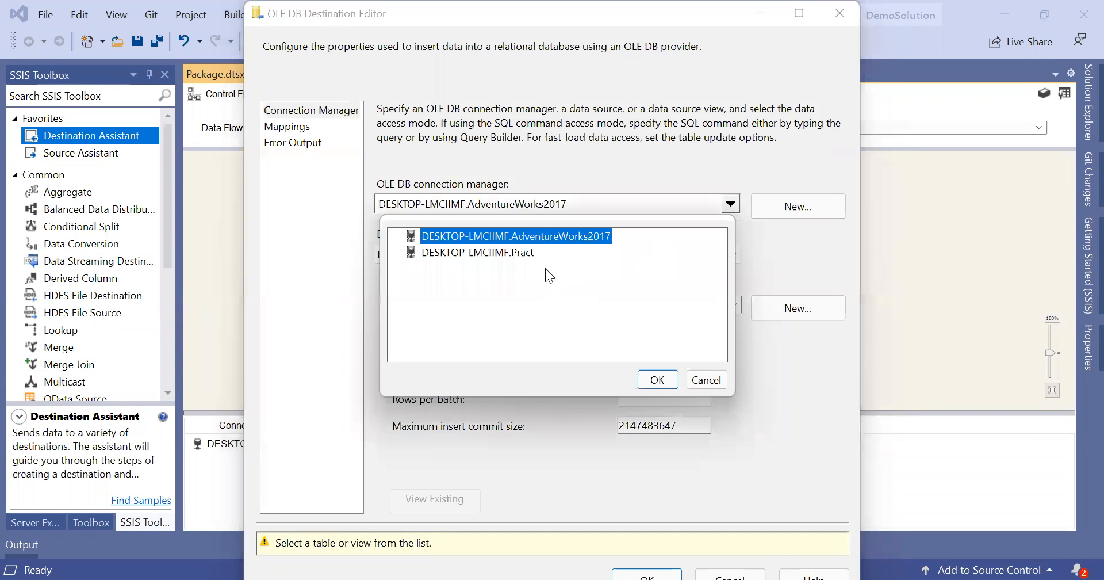
pyautogui.click(527, 256)
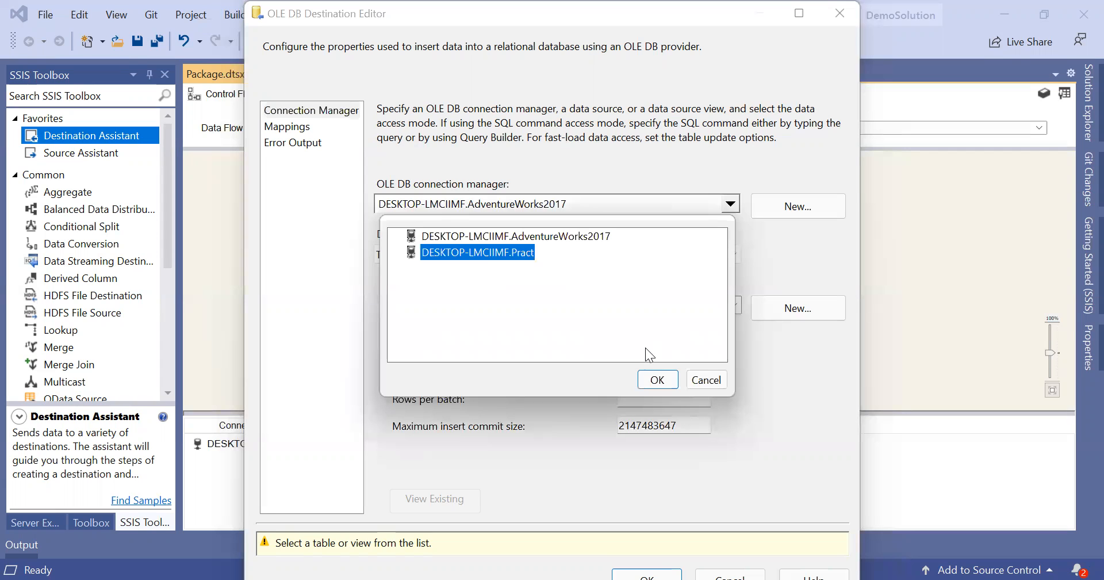
pyautogui.click(658, 381)
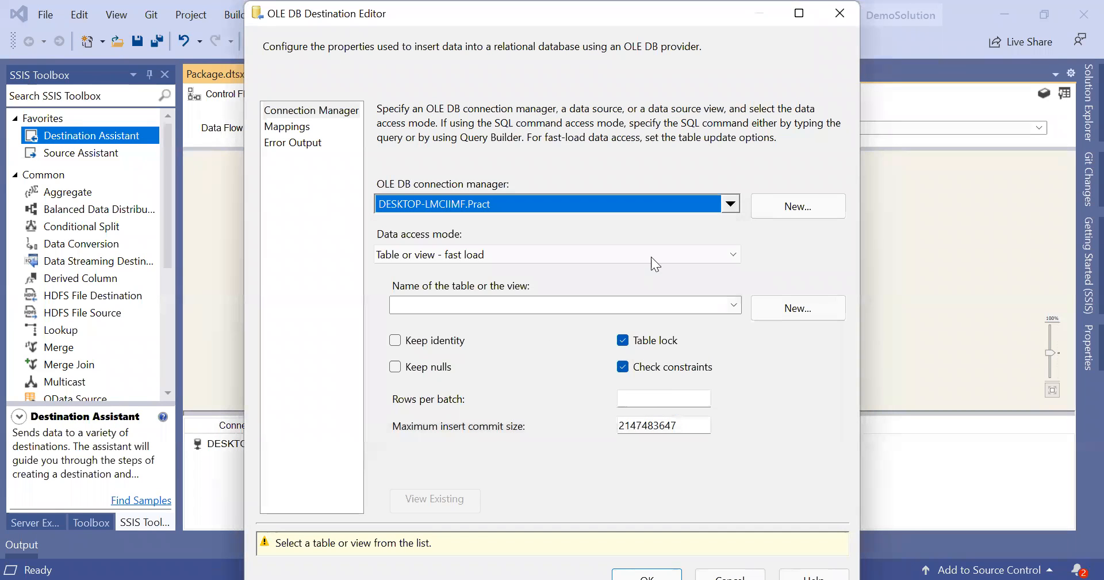
# Set the OLE DB Destination's target table to [dbo].[Employee], review its input and destination column mappings, and accept them.
pyautogui.click(734, 305)
pyautogui.click(613, 321)
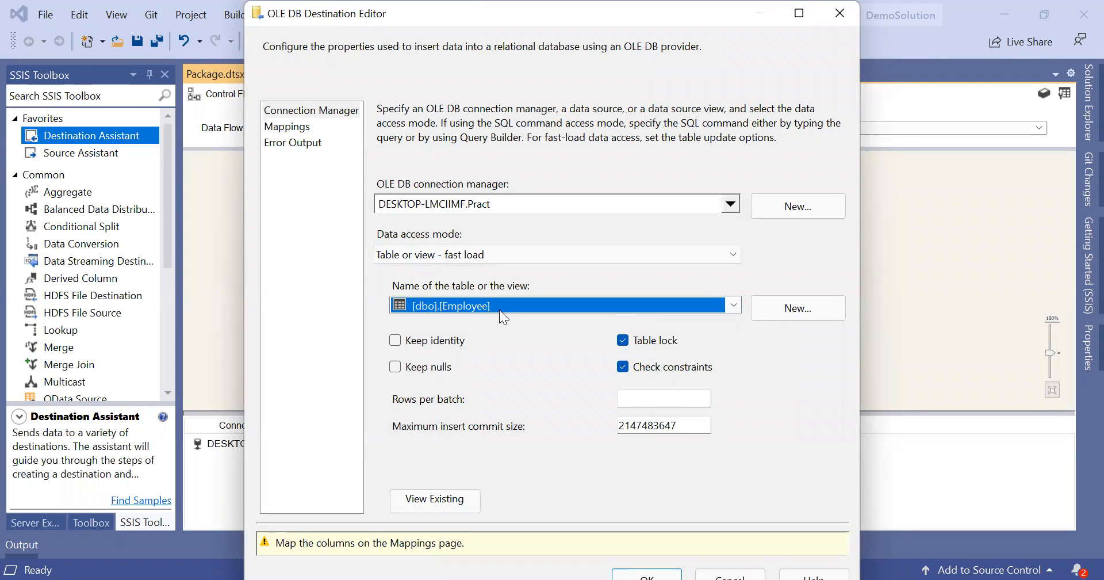
pyautogui.click(304, 128)
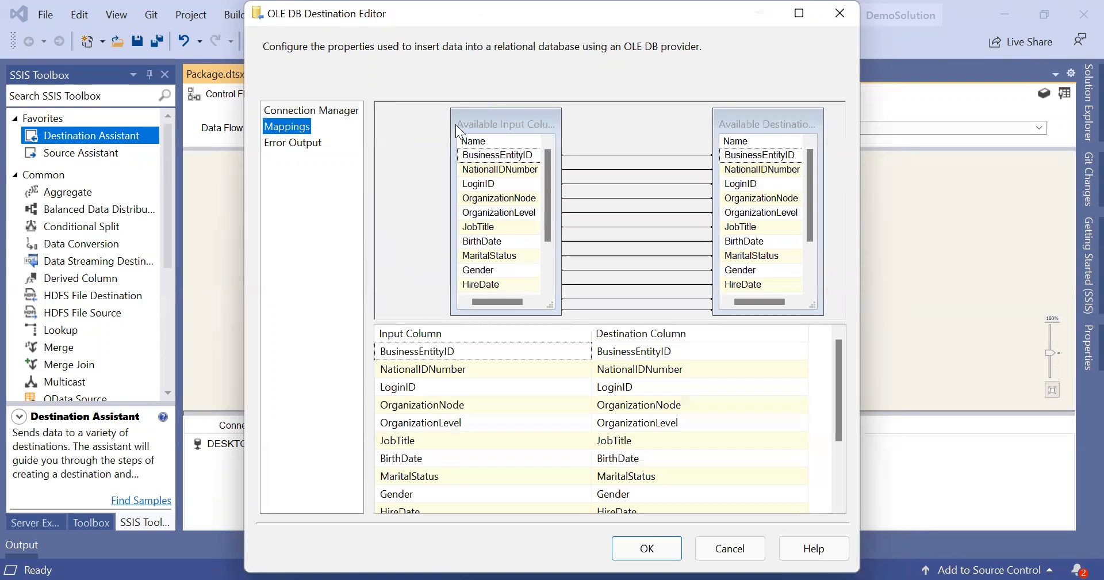
pyautogui.moveTo(548, 231); pyautogui.dragTo(549, 278)
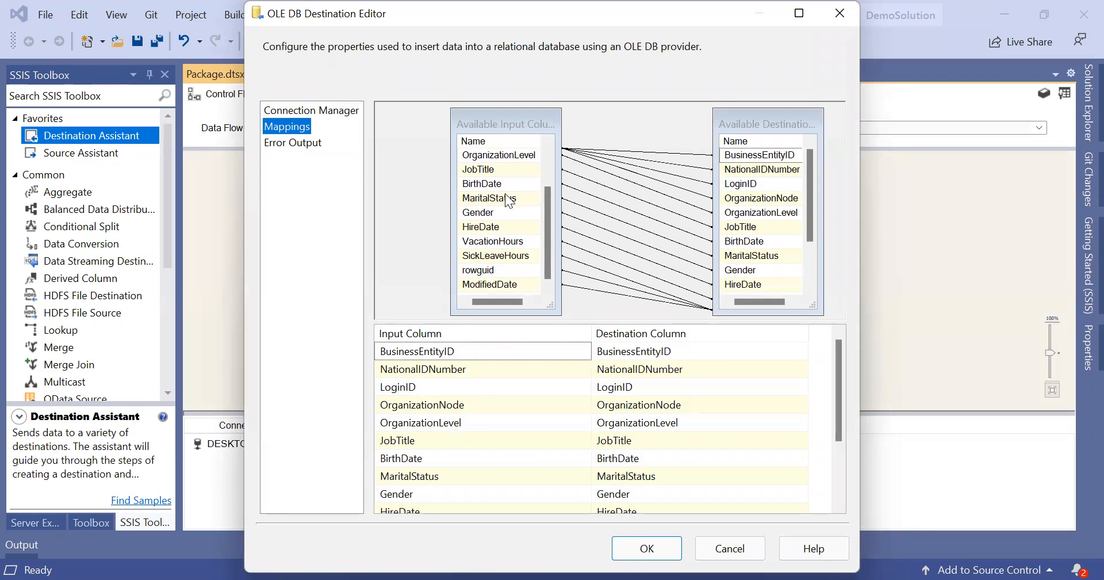
pyautogui.moveTo(504, 262)
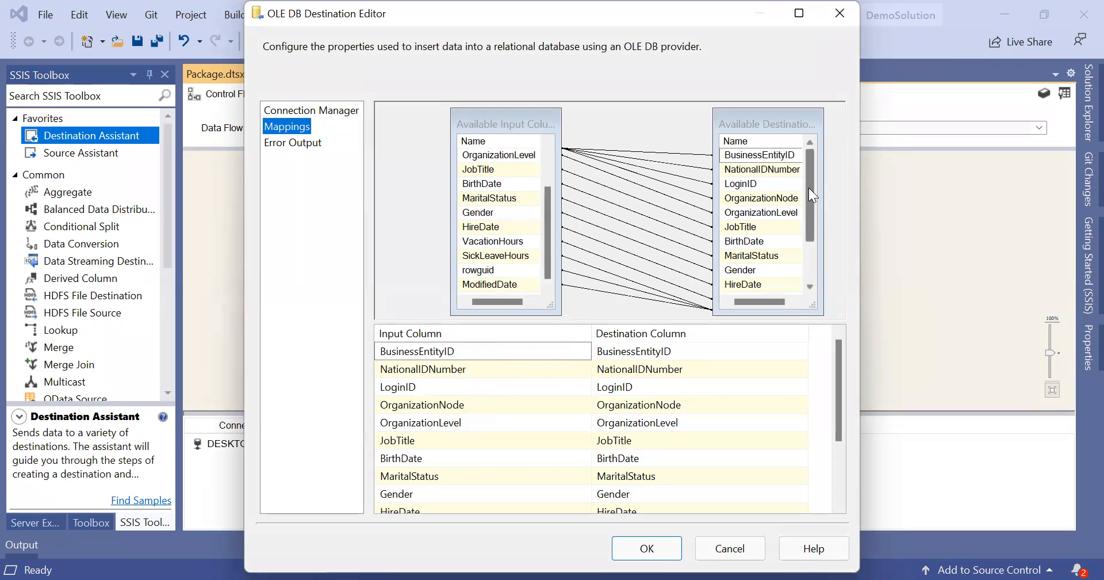
pyautogui.moveTo(808, 188); pyautogui.dragTo(812, 233)
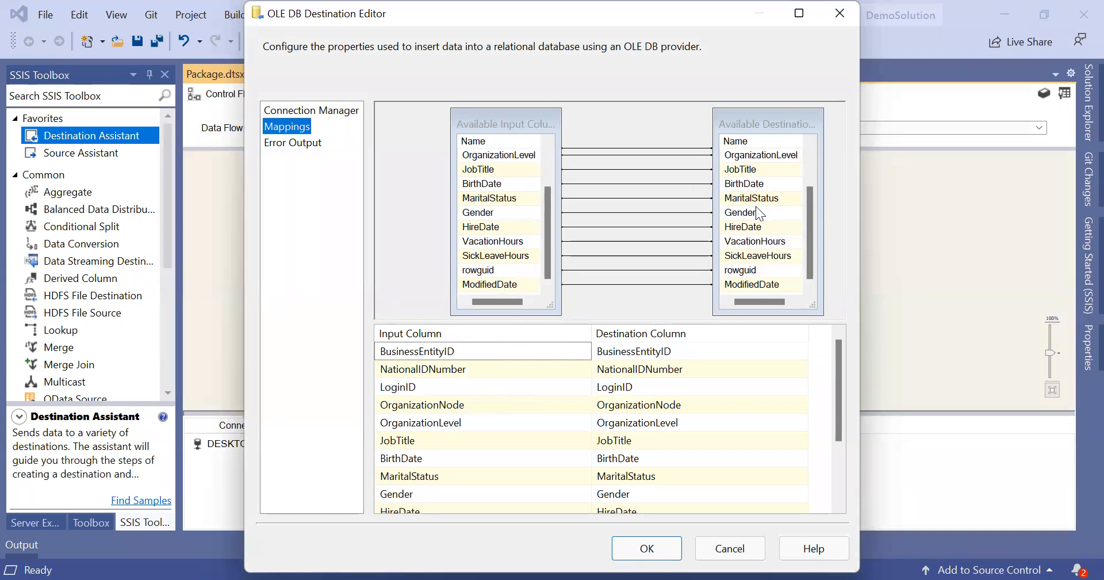
pyautogui.moveTo(754, 239)
pyautogui.click(652, 549)
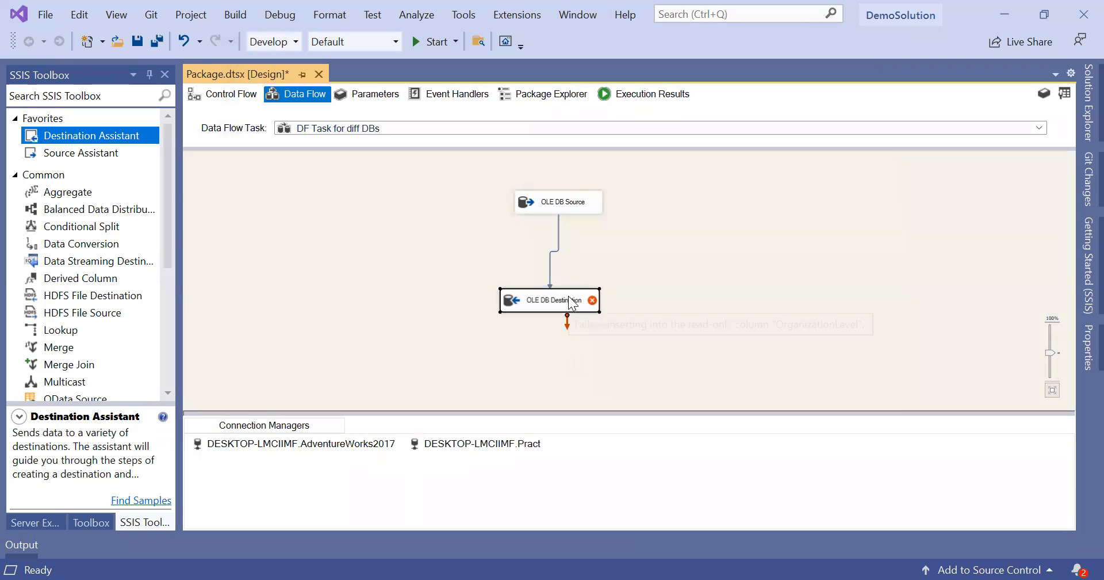
pyautogui.moveTo(577, 310)
pyautogui.doubleClick(591, 307)
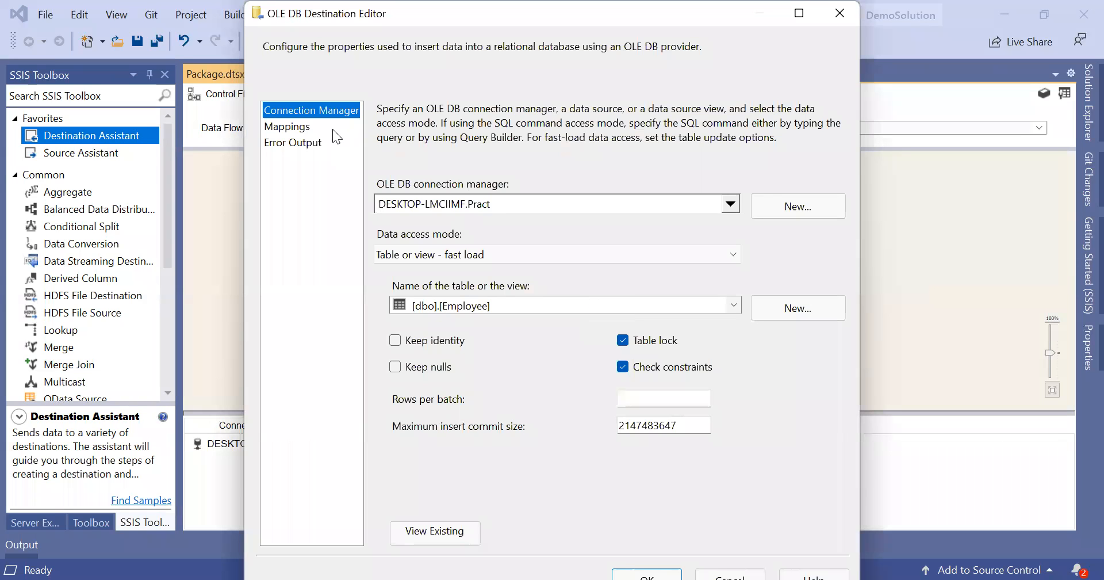
pyautogui.click(306, 129)
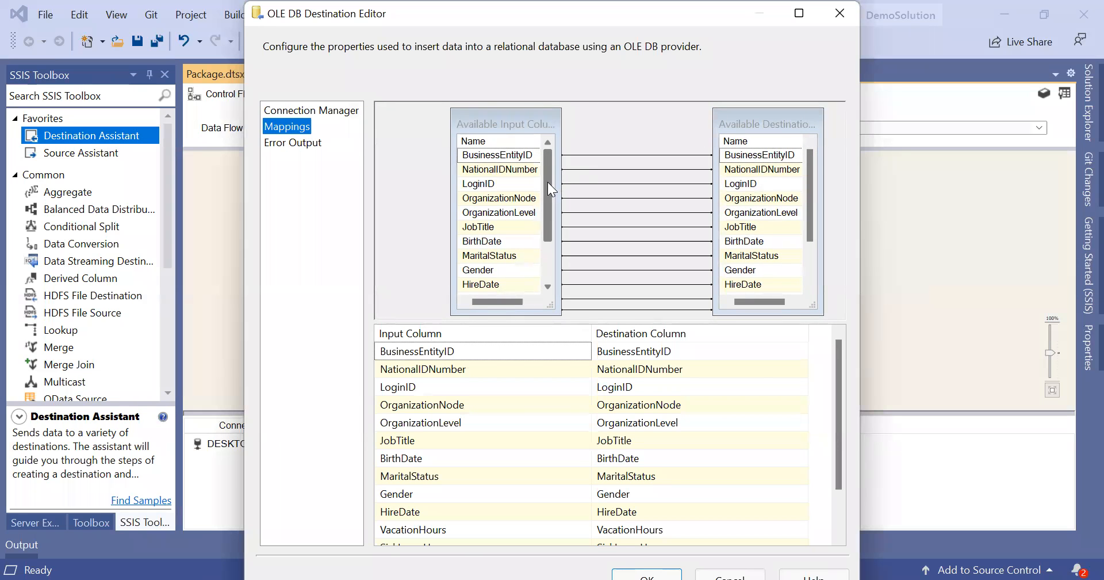
pyautogui.click(523, 217)
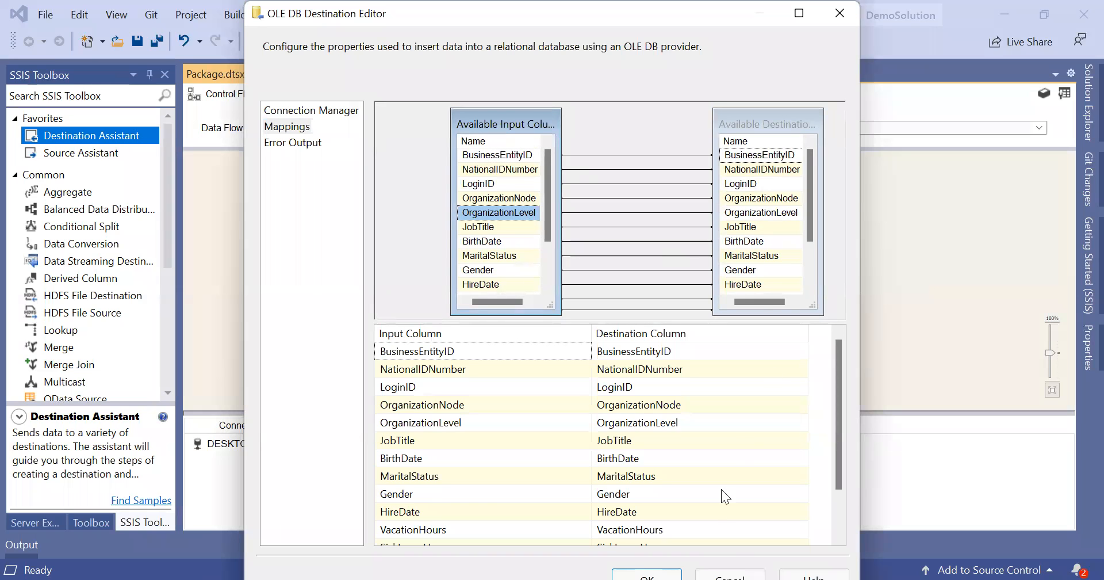
pyautogui.click(735, 572)
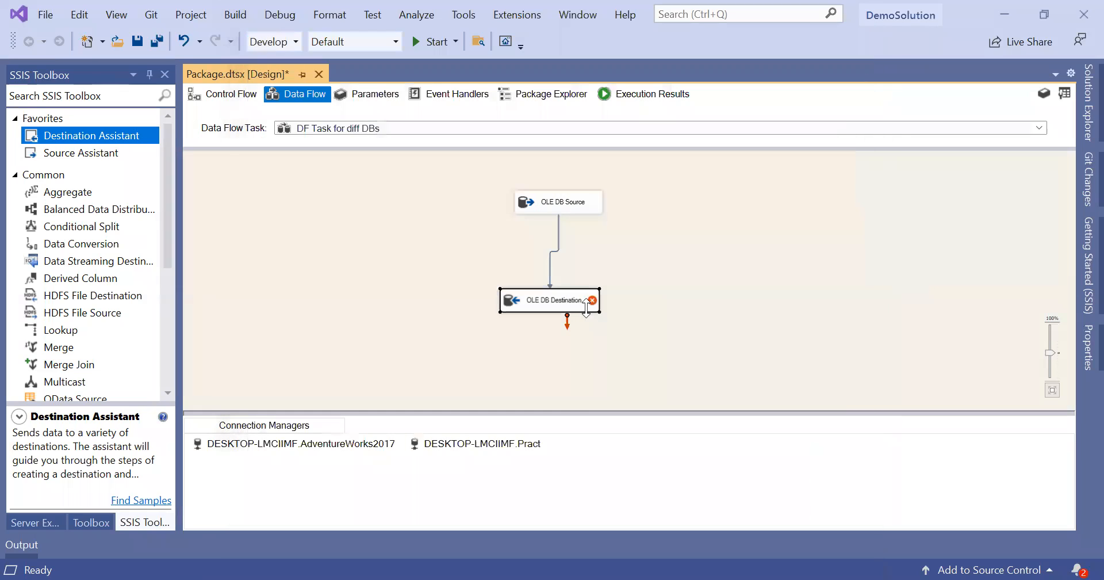
# Map the OLE DB Destination's OrganizationLevel column to <ignore> as its input and confirm the editor.
pyautogui.moveTo(594, 303)
pyautogui.doubleClick(587, 302)
pyautogui.click(306, 131)
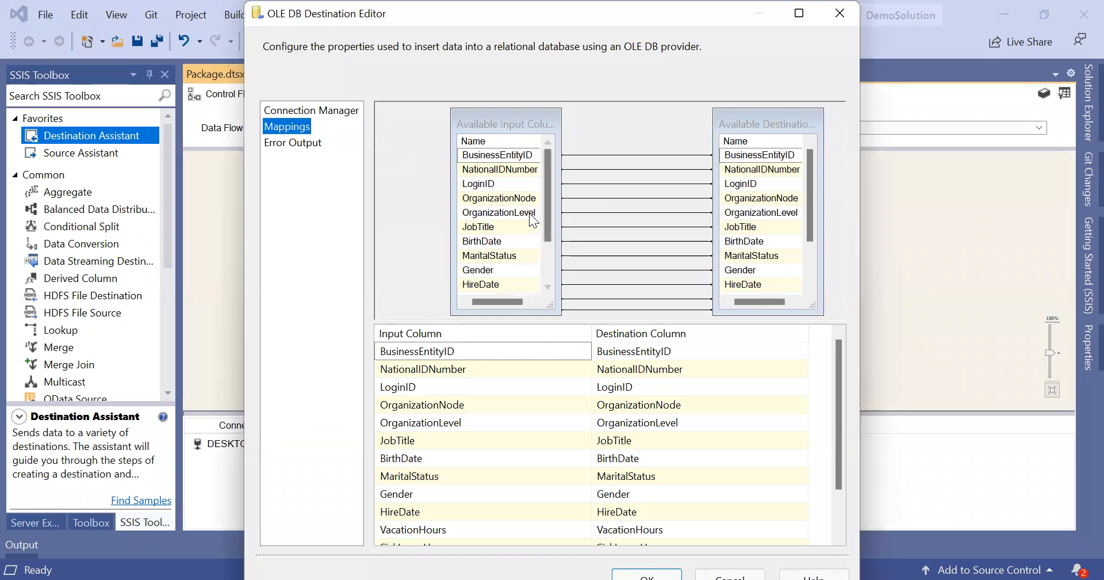
pyautogui.click(529, 213)
pyautogui.rightClick(530, 214)
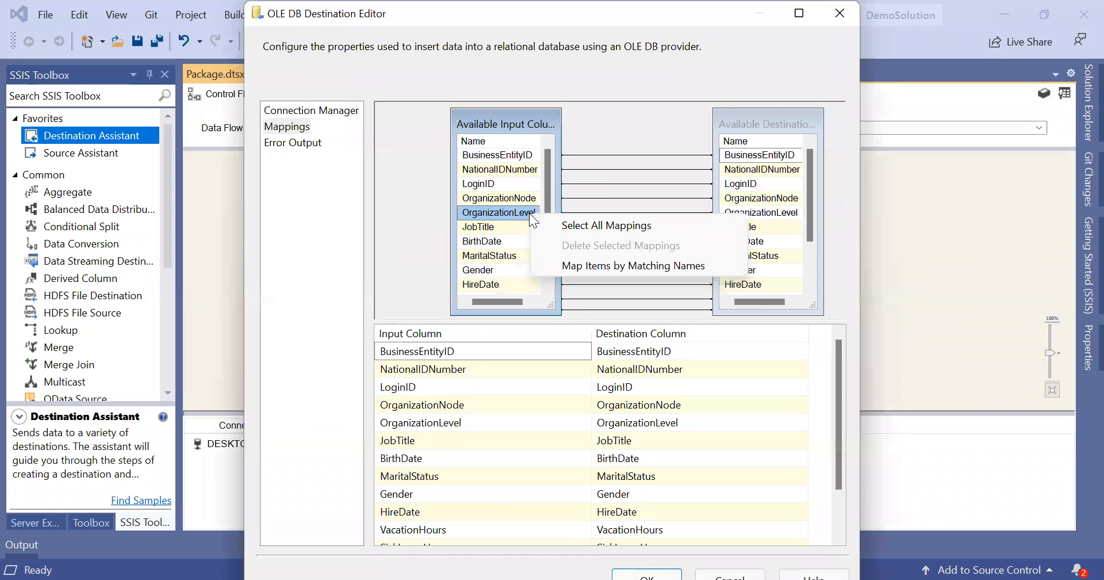
pyautogui.click(489, 212)
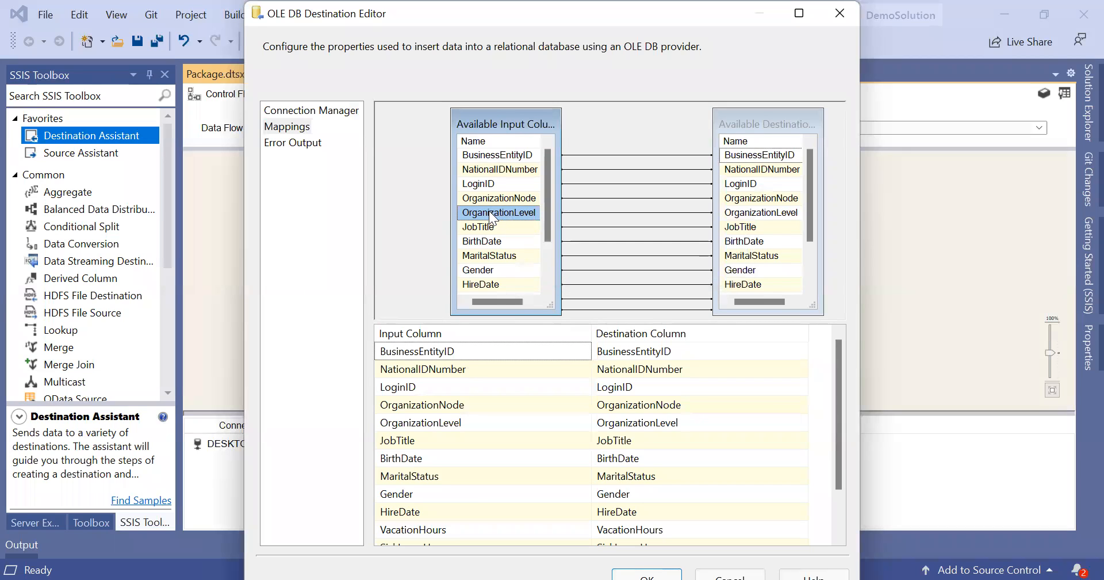
pyautogui.click(586, 424)
pyautogui.click(587, 423)
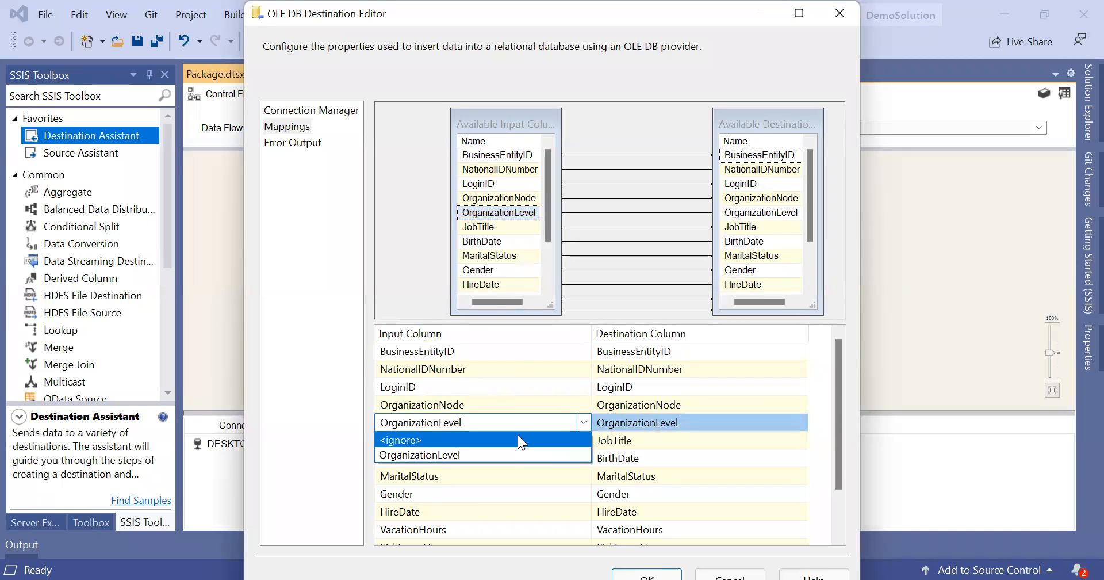
pyautogui.click(518, 438)
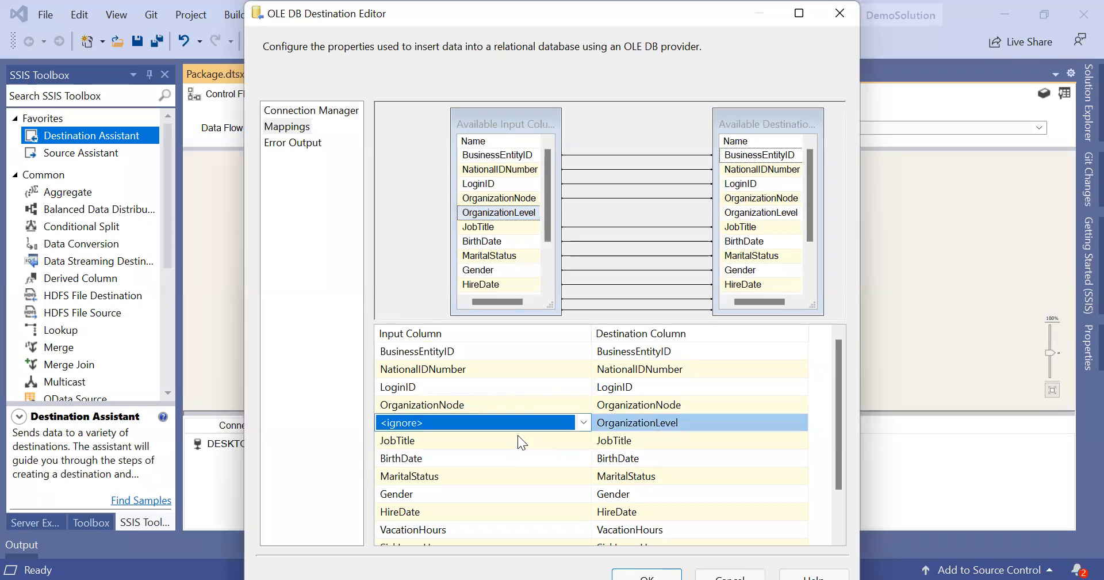
pyautogui.click(696, 423)
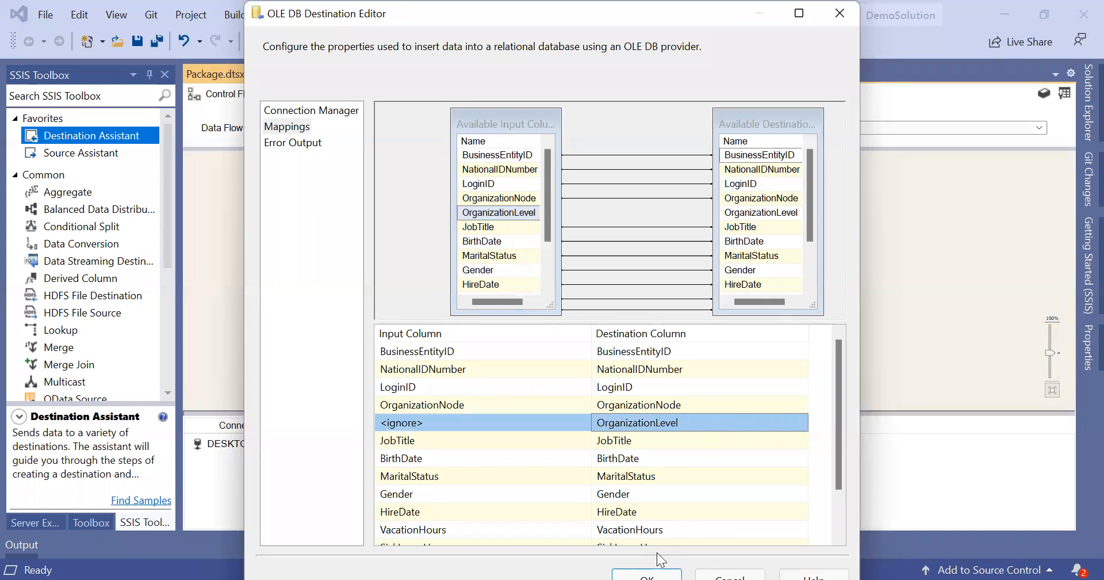
pyautogui.moveTo(724, 420)
pyautogui.moveTo(684, 427)
pyautogui.click(659, 574)
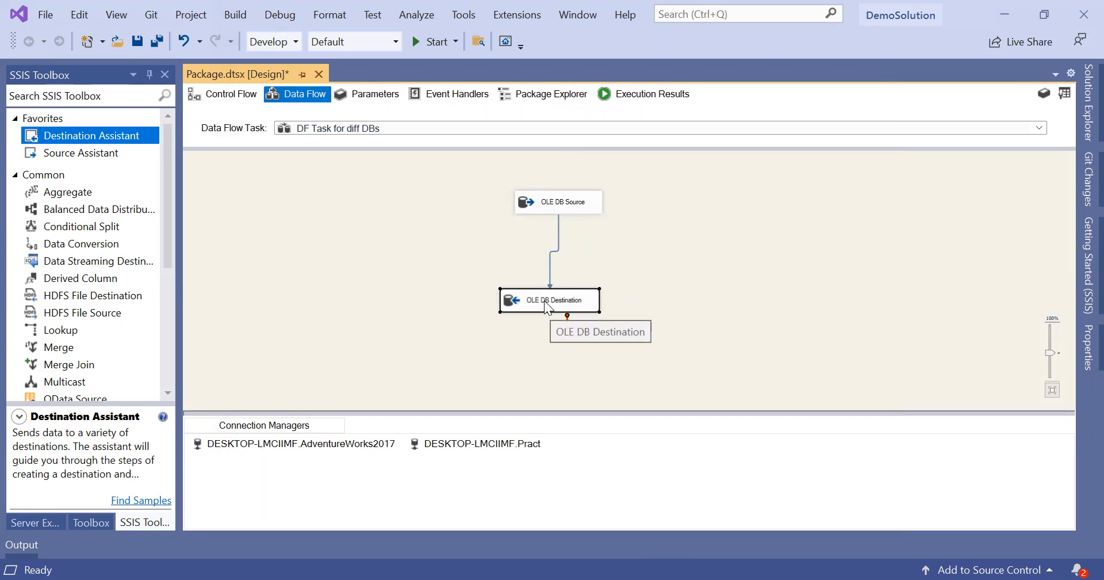
# Rename the OLE DB Source component in the data flow as AW DB.
pyautogui.click(559, 201)
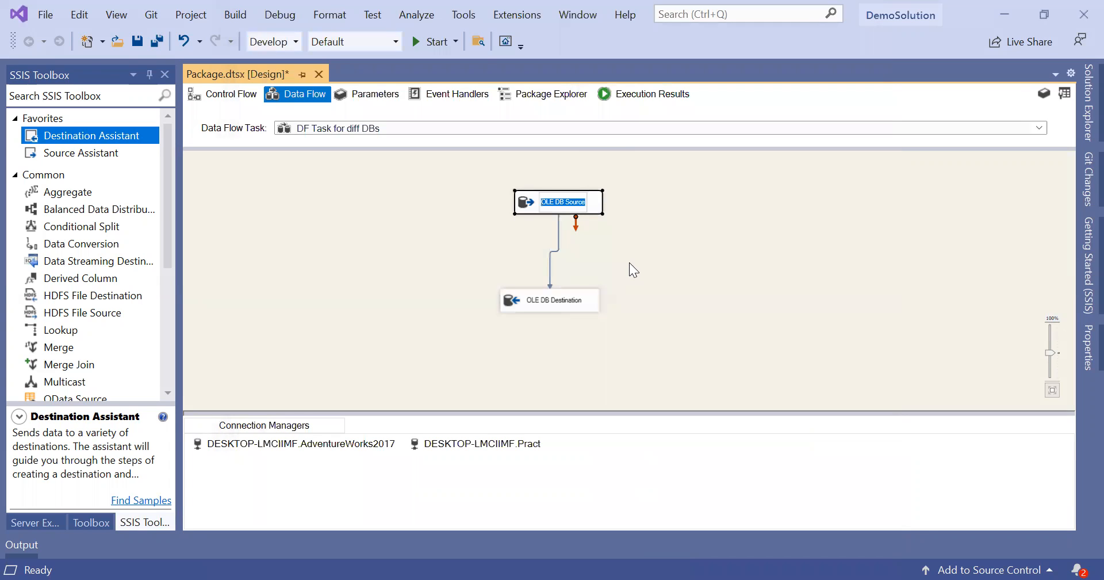
pyautogui.press('BackSpace')
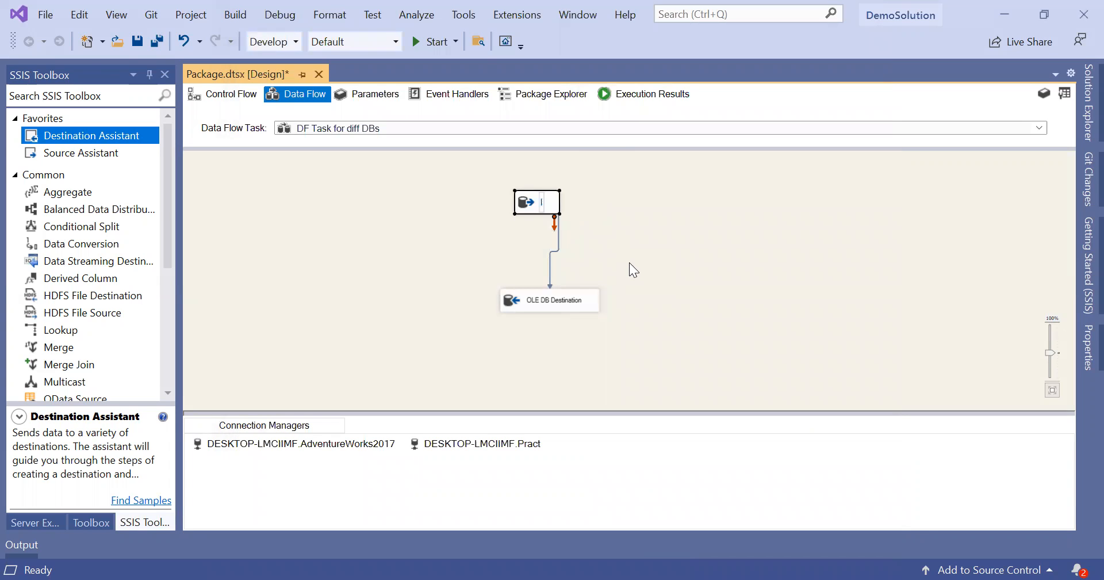
pyautogui.write('AW')
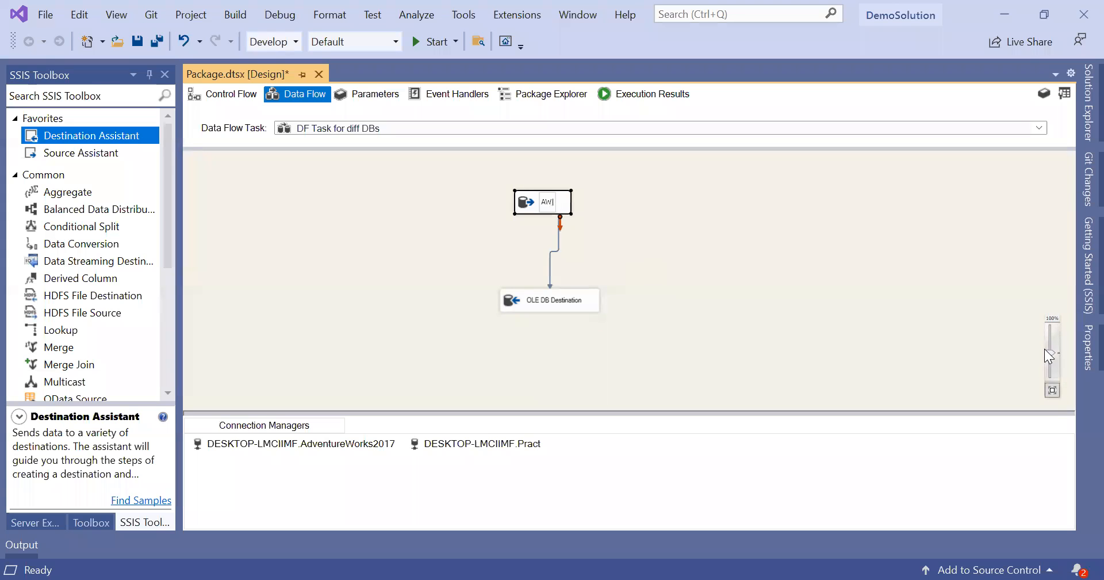
pyautogui.moveTo(1049, 352); pyautogui.dragTo(1050, 339)
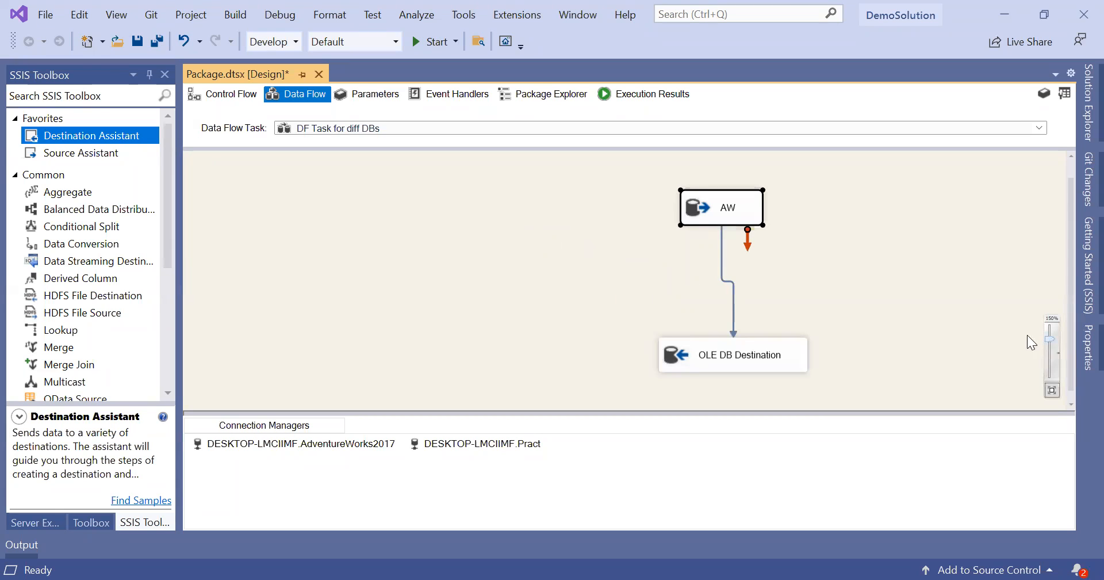
pyautogui.doubleClick(735, 206)
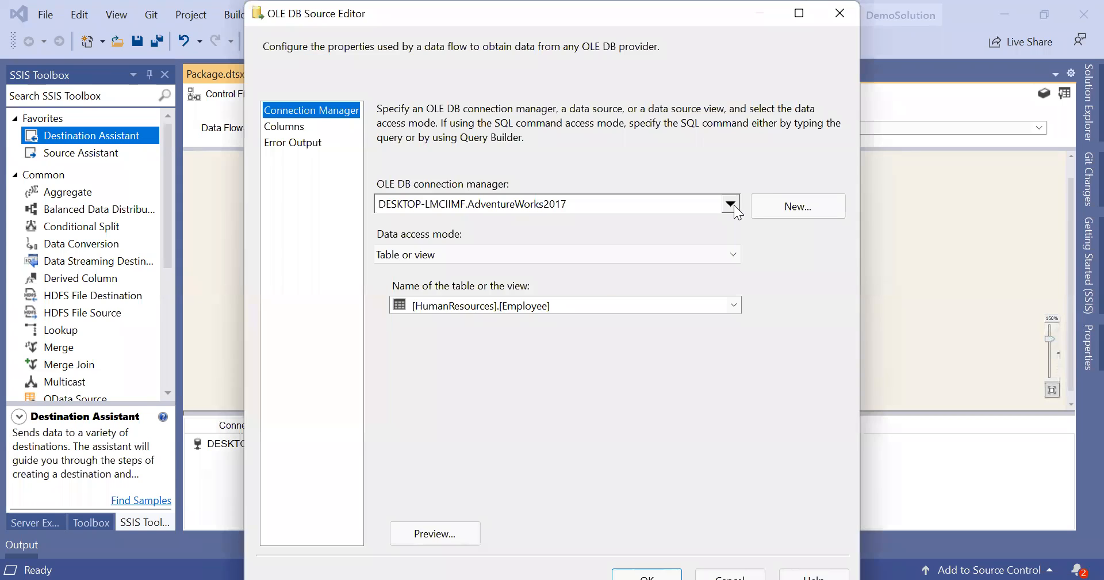
pyautogui.press('Escape')
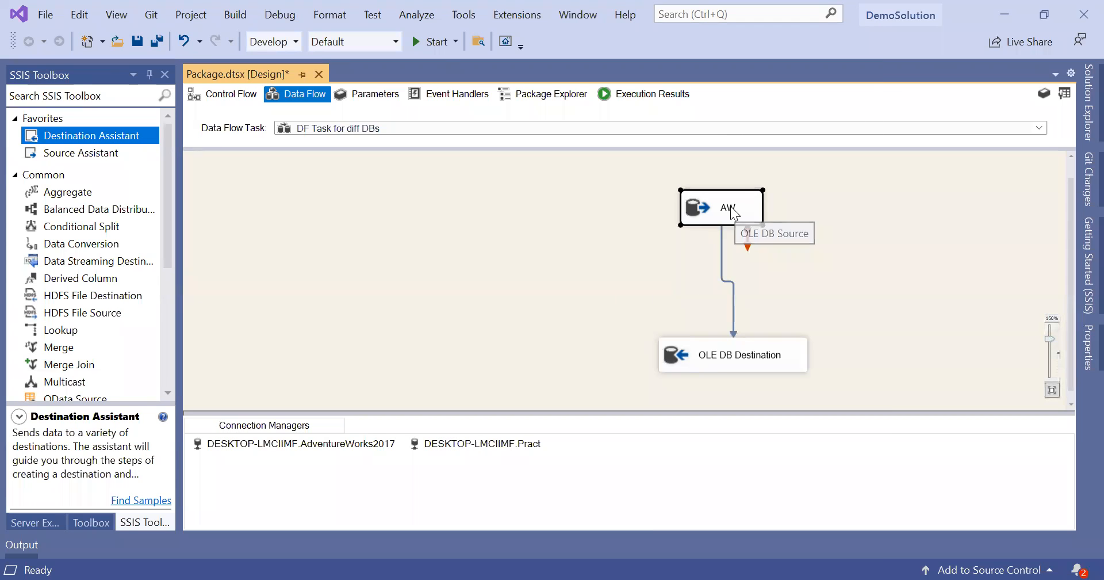
pyautogui.press('Return')
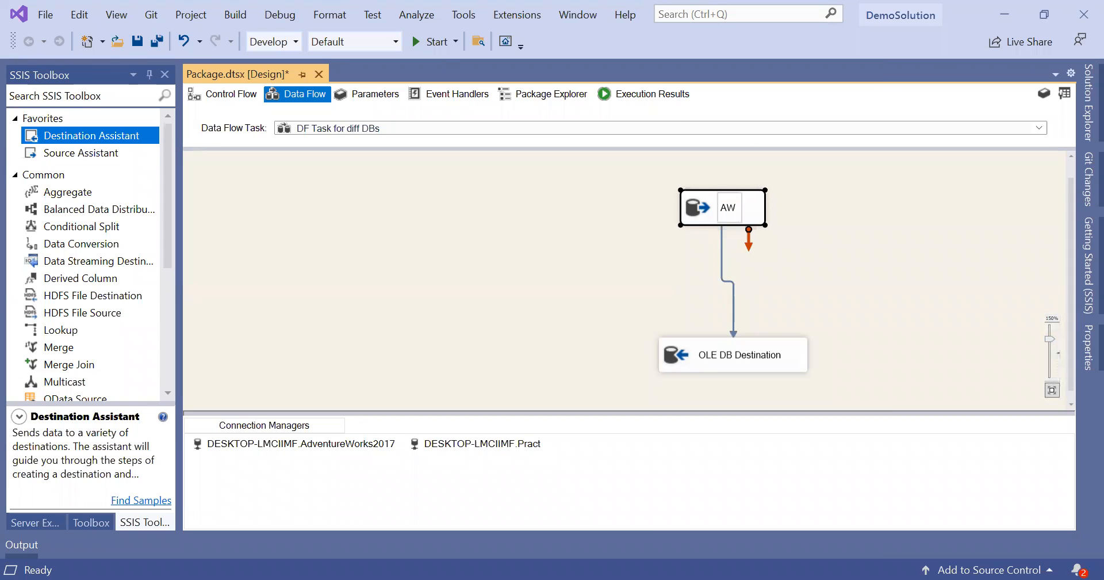
pyautogui.write('DB')
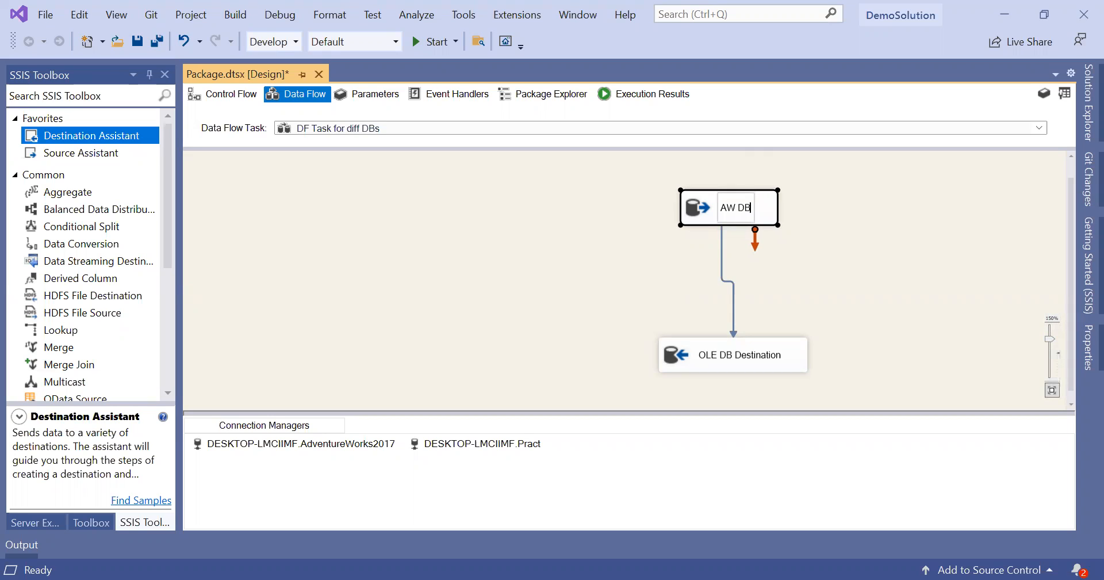
# Rename the OLE DB Destination component in the data flow as Pract DB.
pyautogui.click(754, 362)
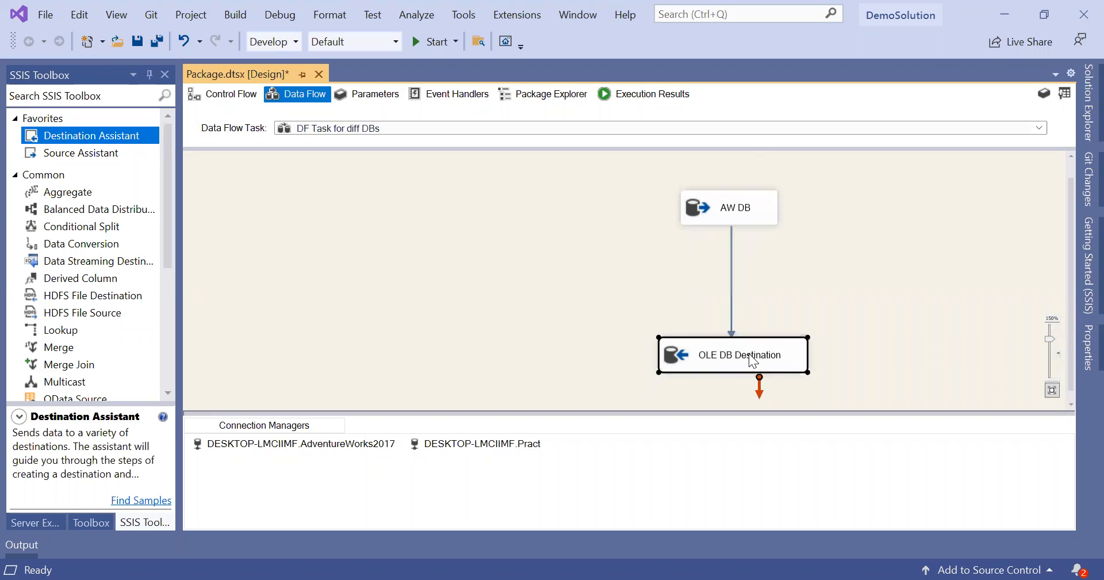
pyautogui.click(754, 362)
pyautogui.write('Pract')
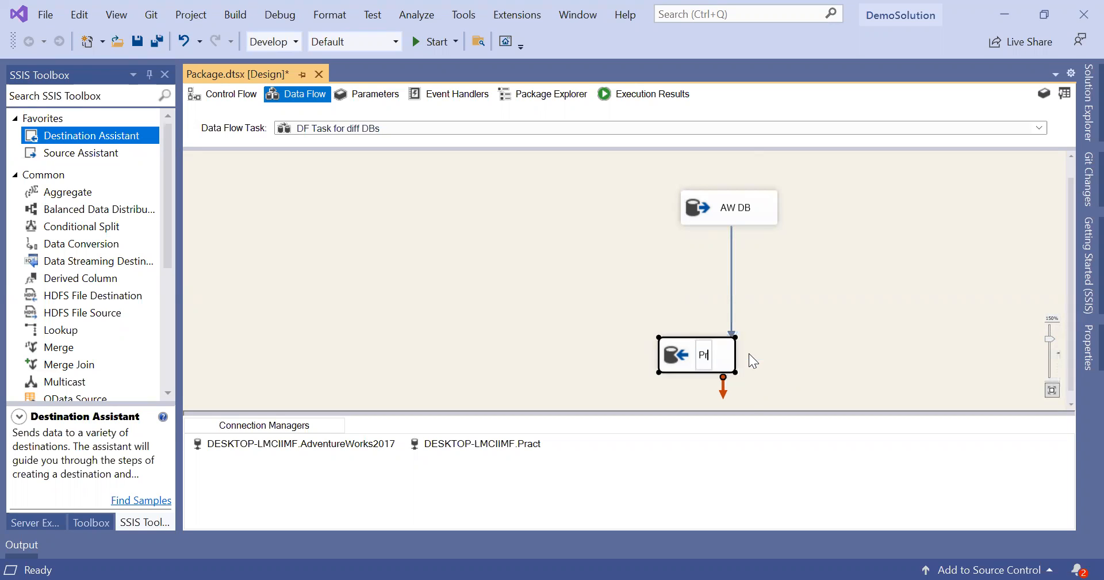
pyautogui.write(' DB')
pyautogui.press('Return')
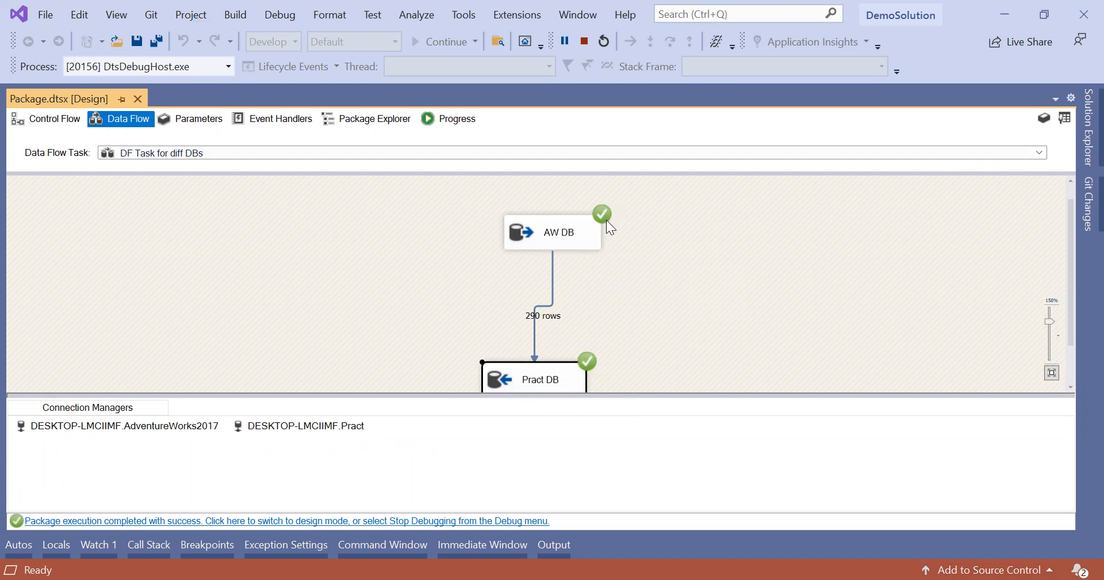
# View the package's control flow, then switch to SQL Server Management Studio and run "use Pract" with "select * from employee".
pyautogui.click(47, 120)
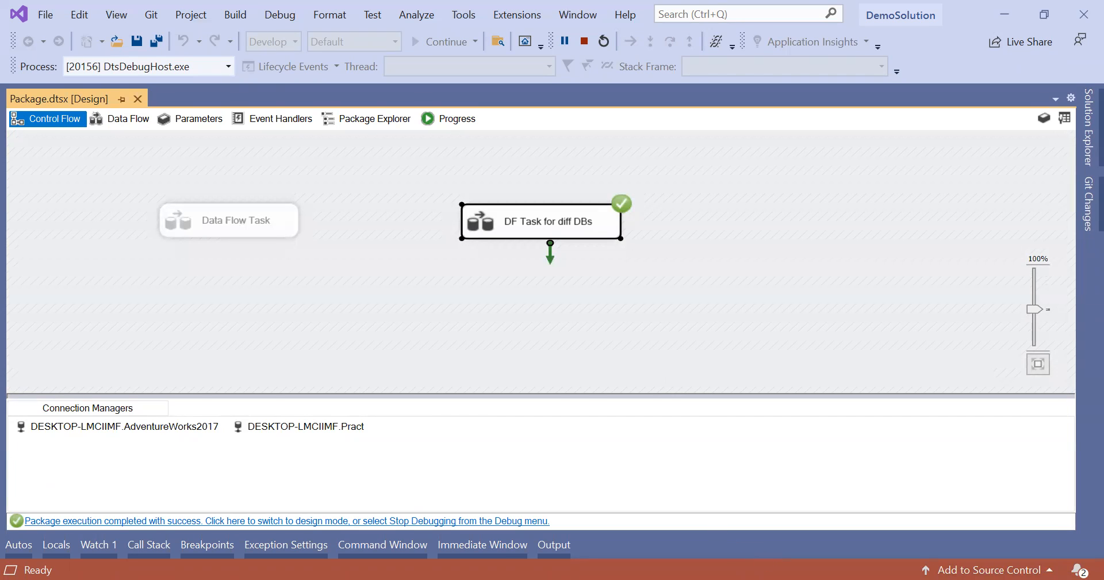
pyautogui.hotkey('alt', 'Tab')
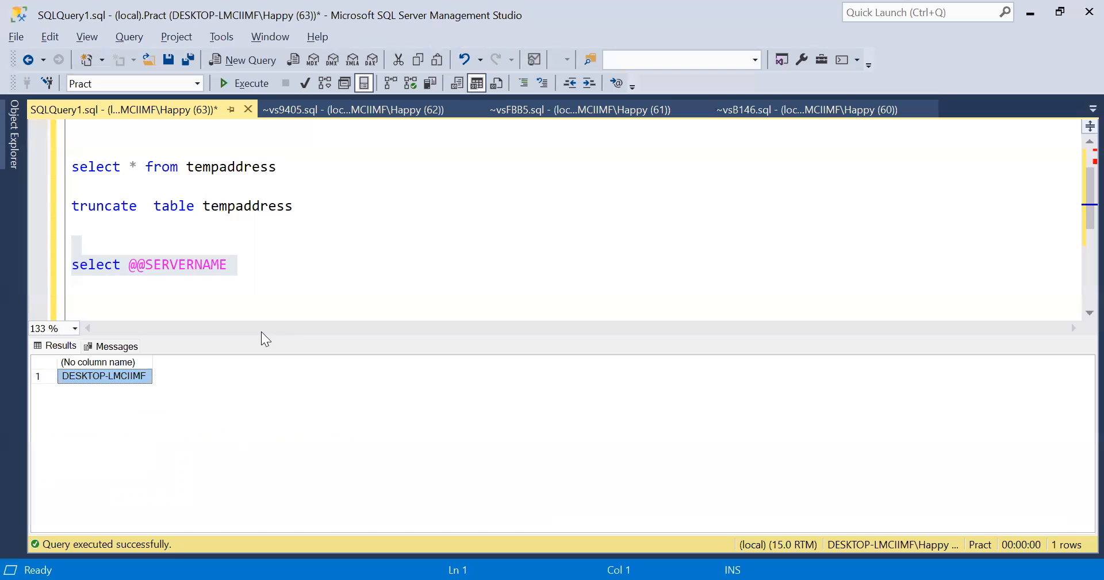
pyautogui.click(357, 265)
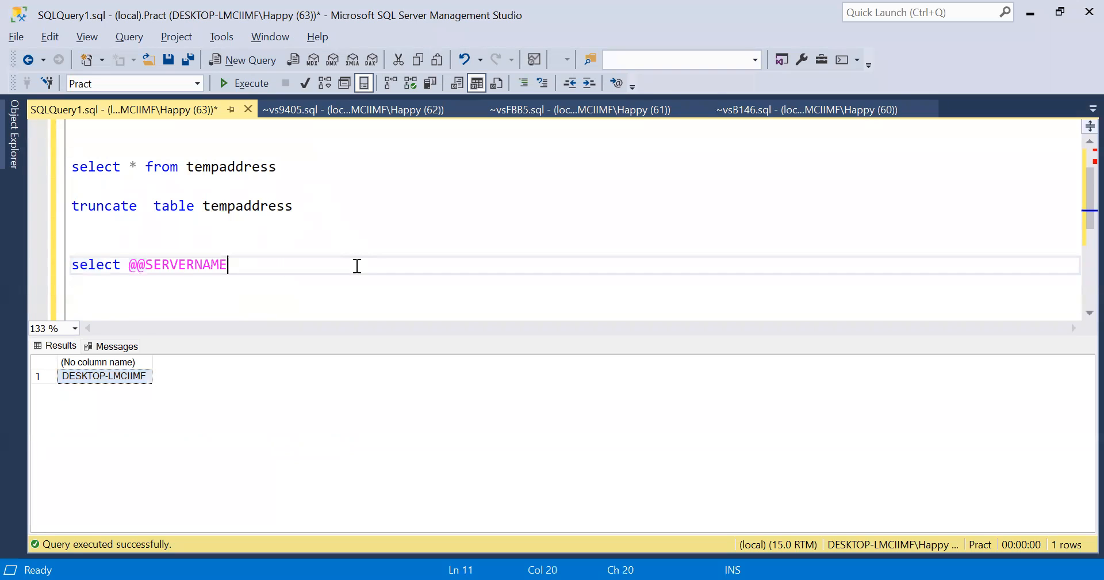
pyautogui.scroll(-1, 357, 266)
pyautogui.scroll(-1, 357, 265)
pyautogui.doubleClick(268, 246)
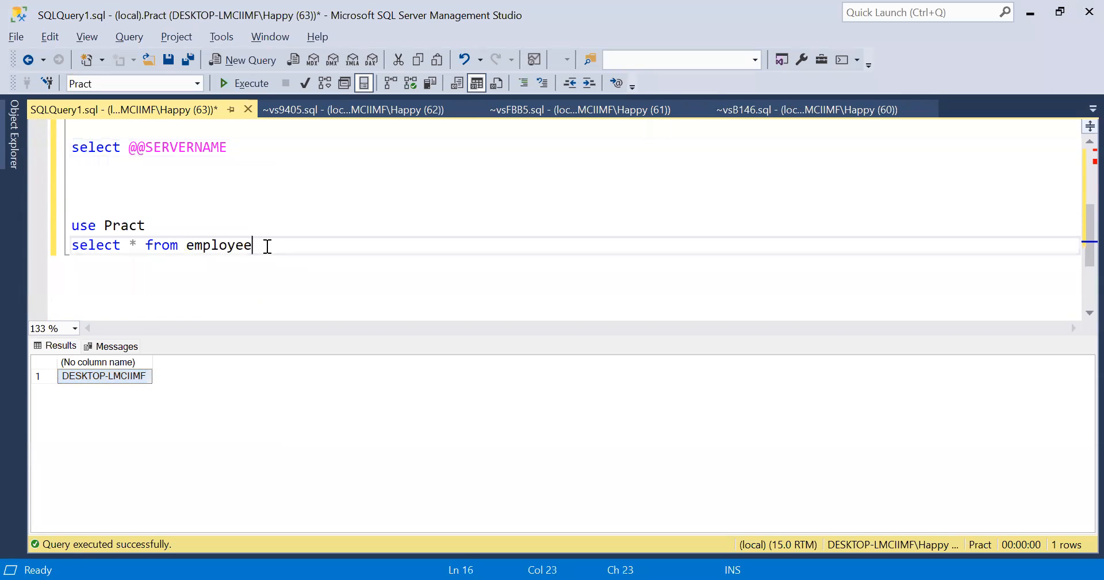
pyautogui.moveTo(267, 245); pyautogui.dragTo(55, 234)
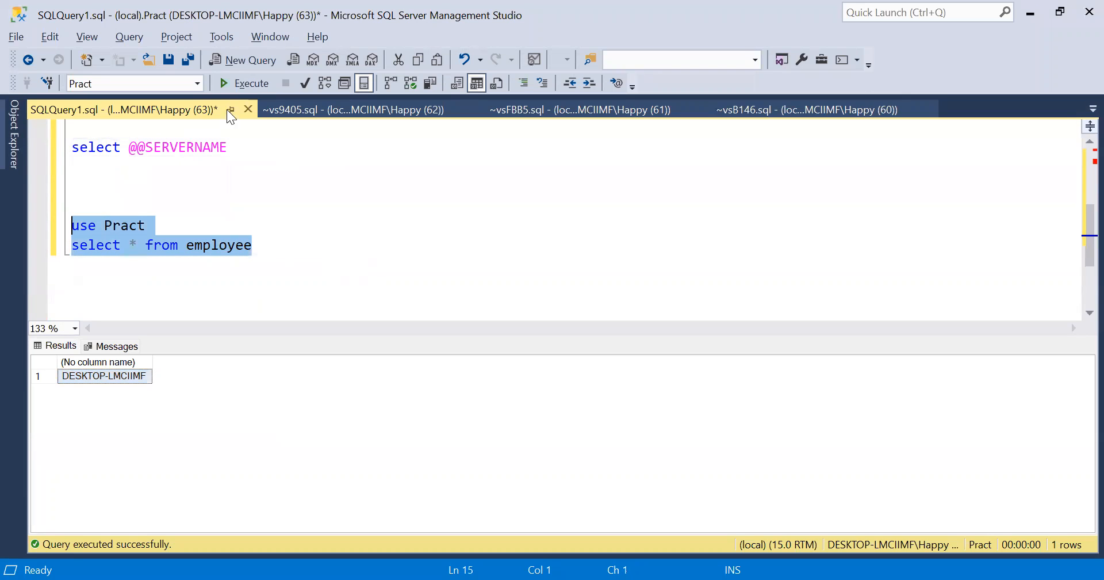
pyautogui.click(238, 84)
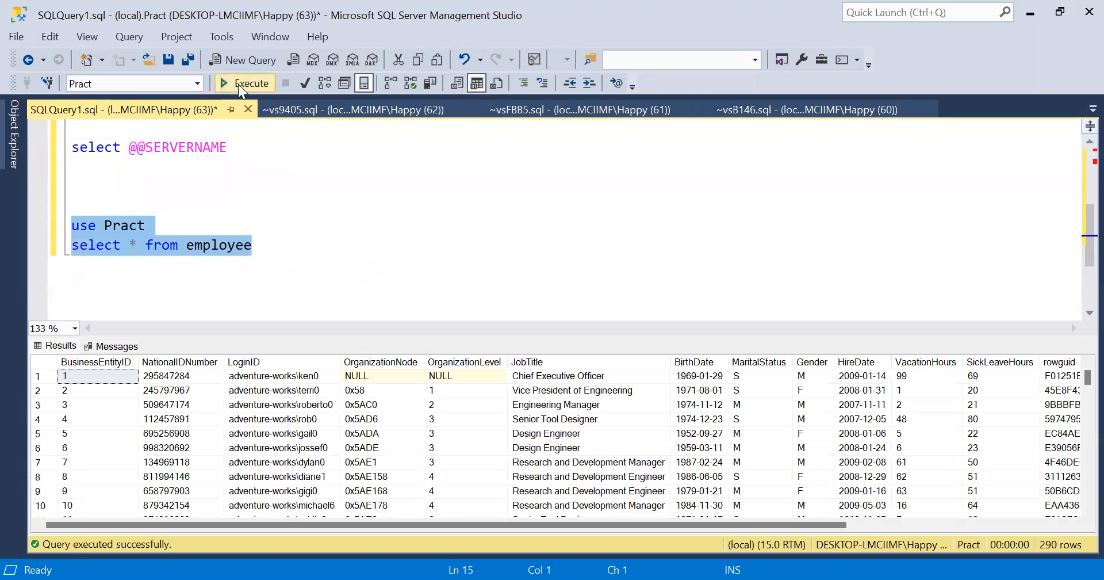
pyautogui.click(268, 393)
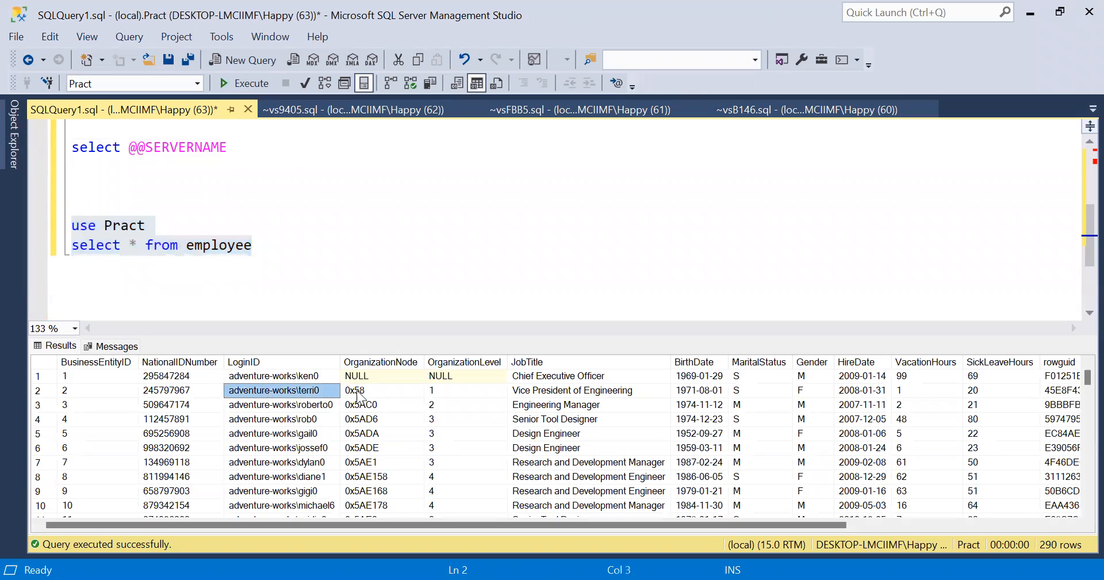
# Look through the employee rows returned by the query, then return to the first row.
pyautogui.scroll(-4, 357, 431)
pyautogui.scroll(-20, 358, 432)
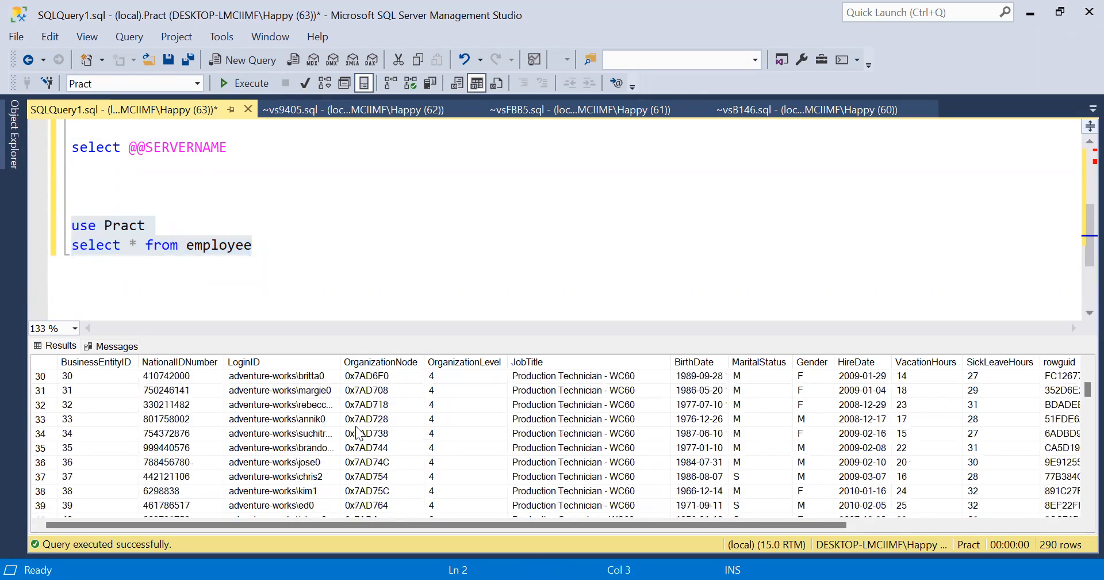
pyautogui.scroll(-20, 358, 432)
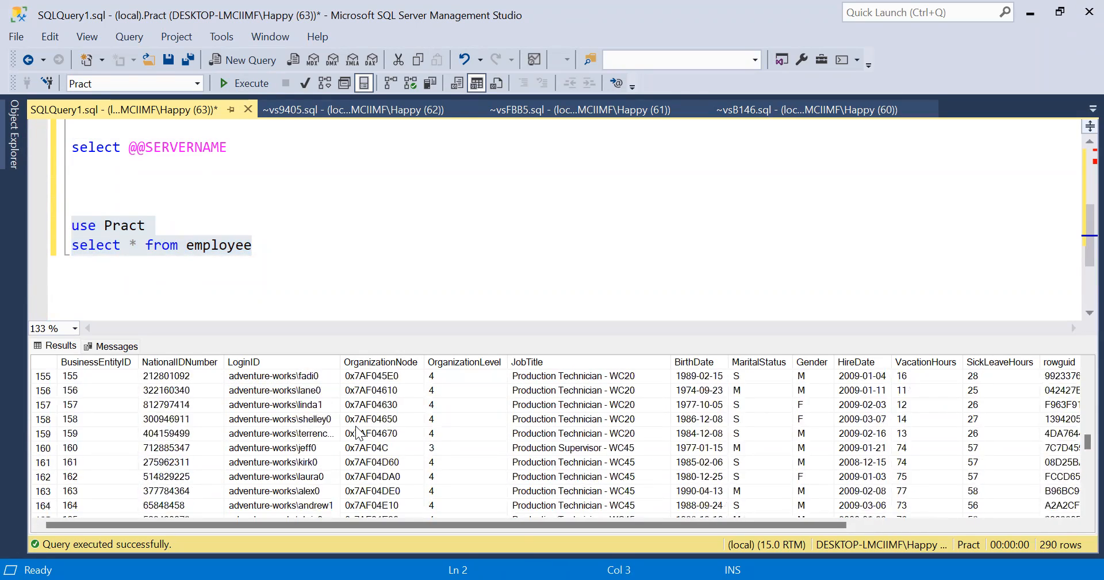
pyautogui.scroll(20, 358, 432)
pyautogui.scroll(20, 358, 433)
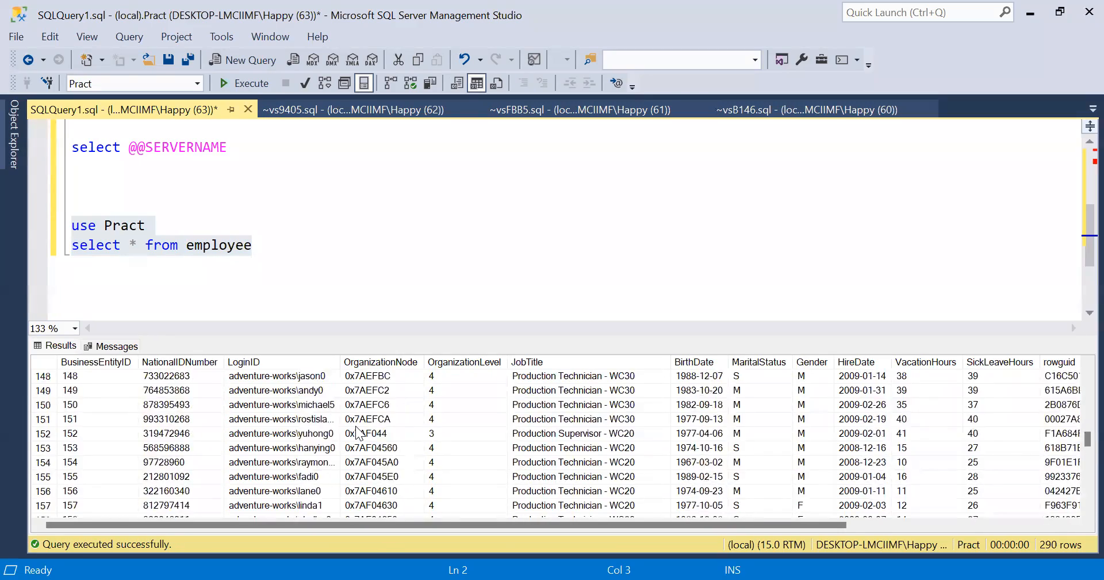
pyautogui.scroll(20, 358, 432)
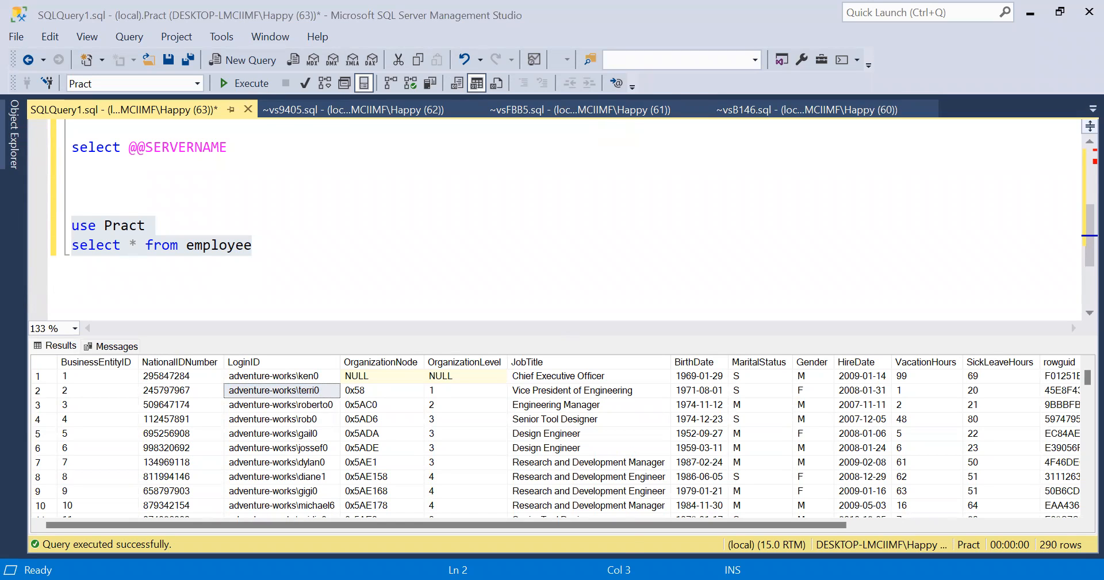
# Switch to Visual Studio, open the data flow of DF Task for diff DBs, and stop debugging the package.
pyautogui.hotkey('alt', 'Tab')
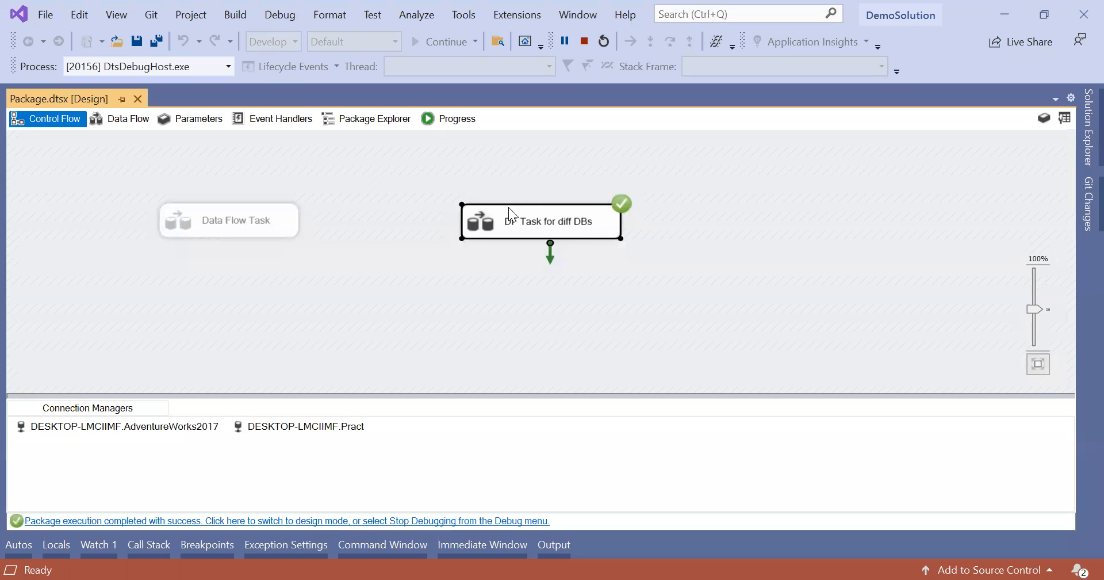
pyautogui.doubleClick(533, 228)
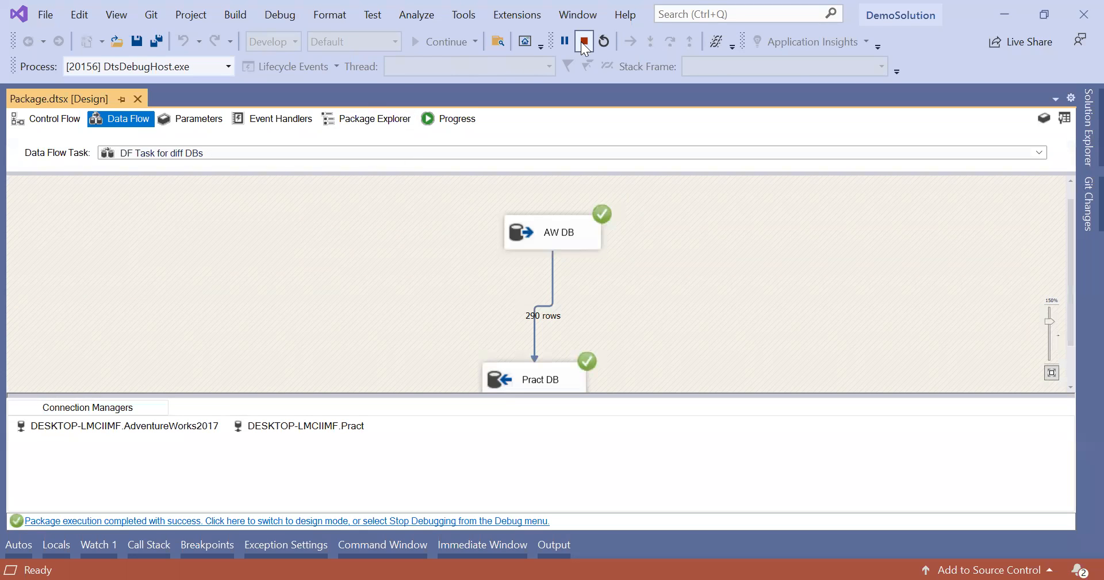
pyautogui.click(583, 40)
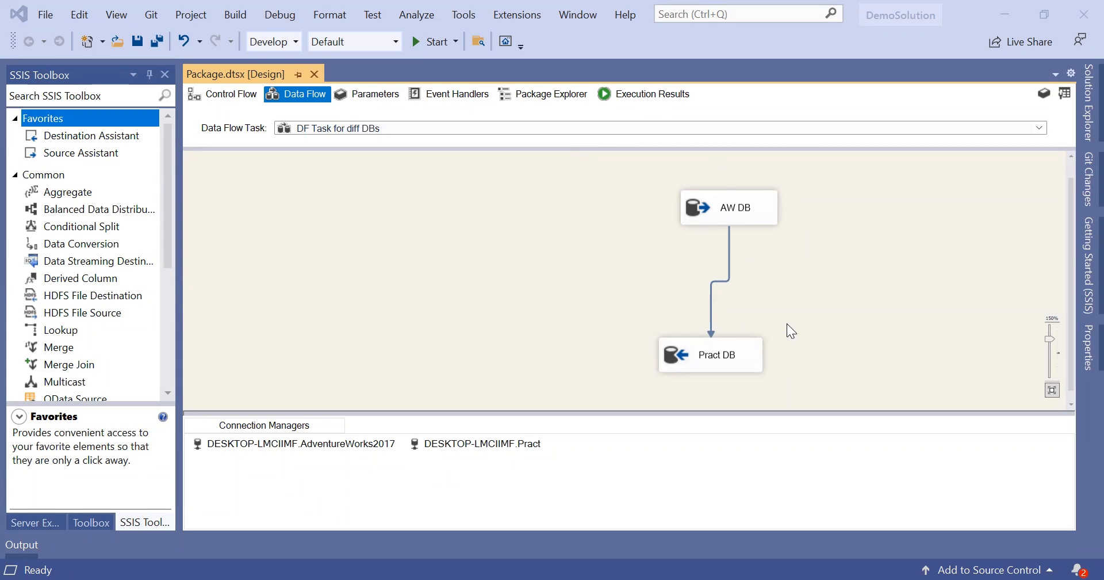
pyautogui.click(760, 205)
pyautogui.click(713, 353)
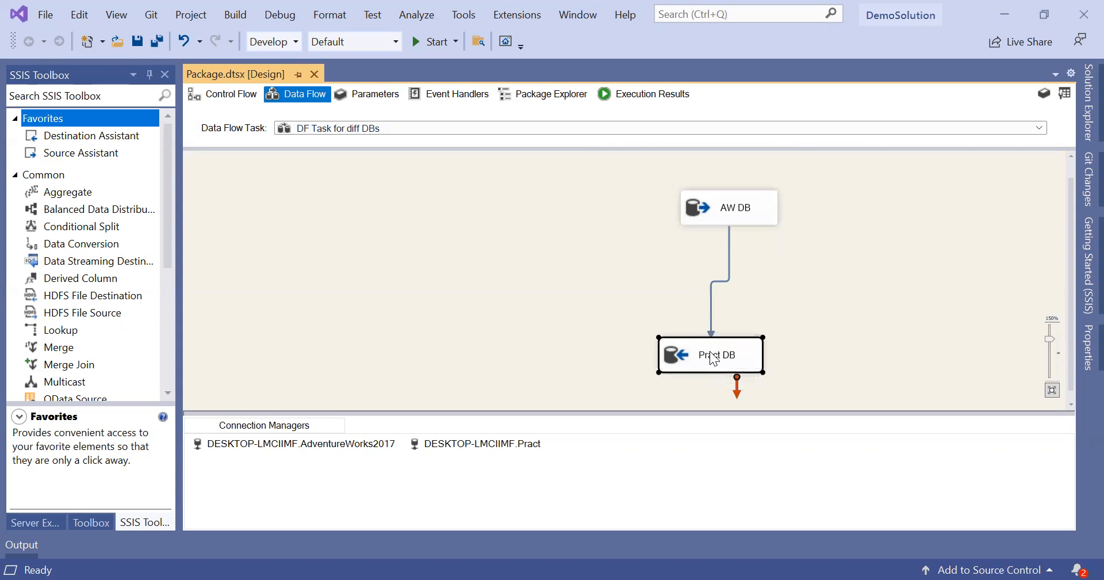
pyautogui.click(768, 207)
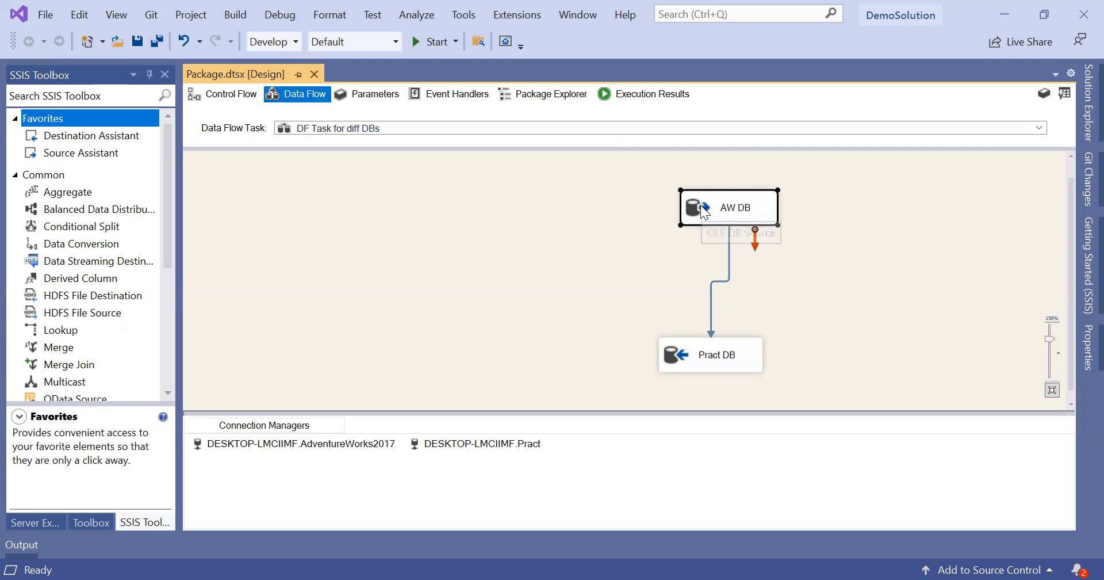
pyautogui.click(707, 355)
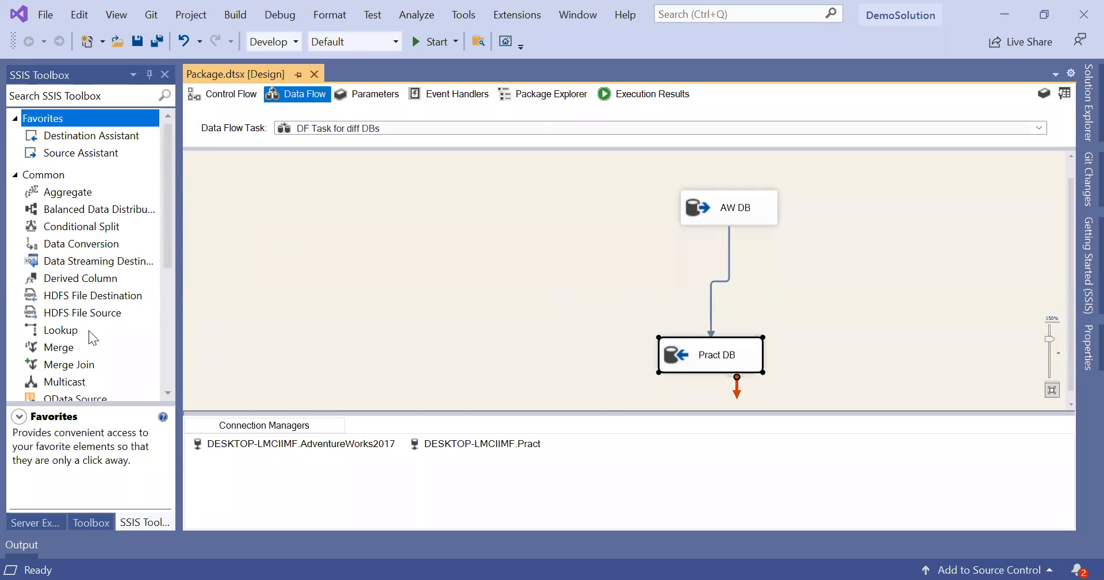
# Look through the transformations and the source and destination groups available for the data flow in the SSIS Toolbox.
pyautogui.scroll(-2, 92, 337)
pyautogui.scroll(-2, 89, 332)
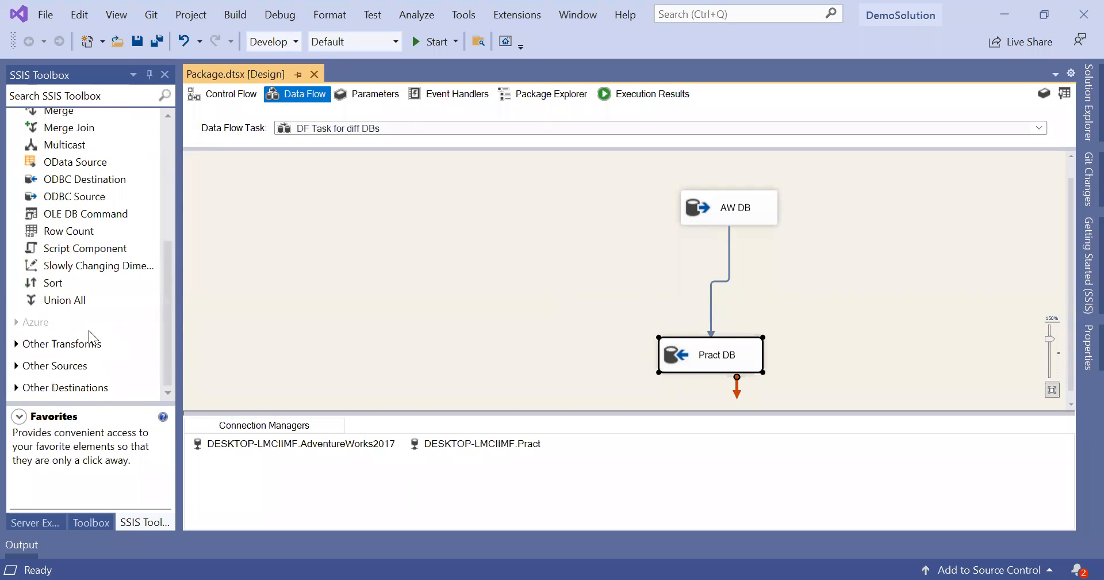
pyautogui.scroll(6, 89, 332)
pyautogui.scroll(-4, 89, 332)
pyautogui.scroll(-1, 89, 330)
pyautogui.click(88, 330)
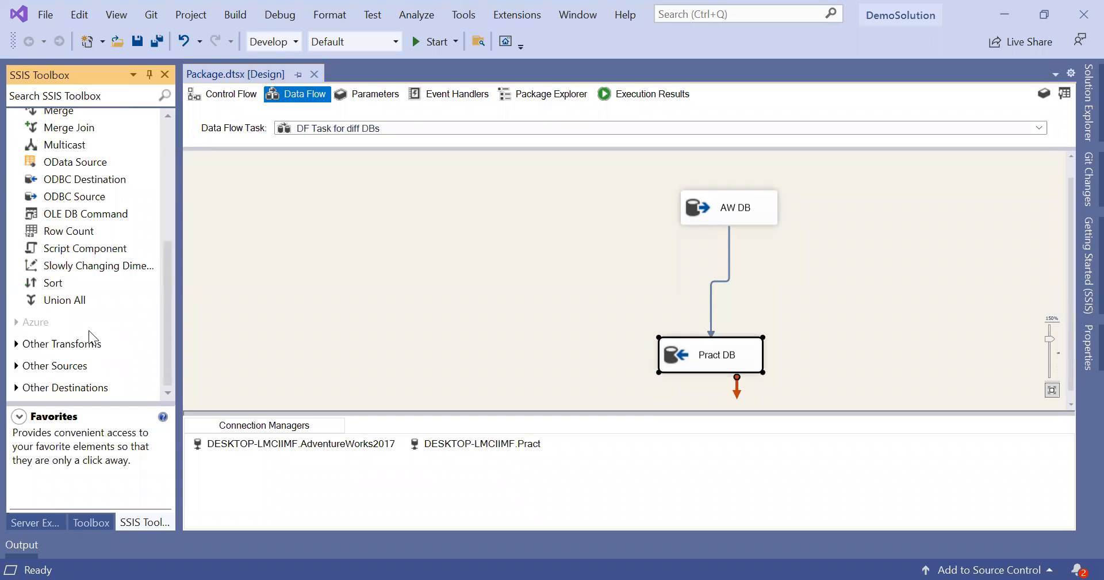